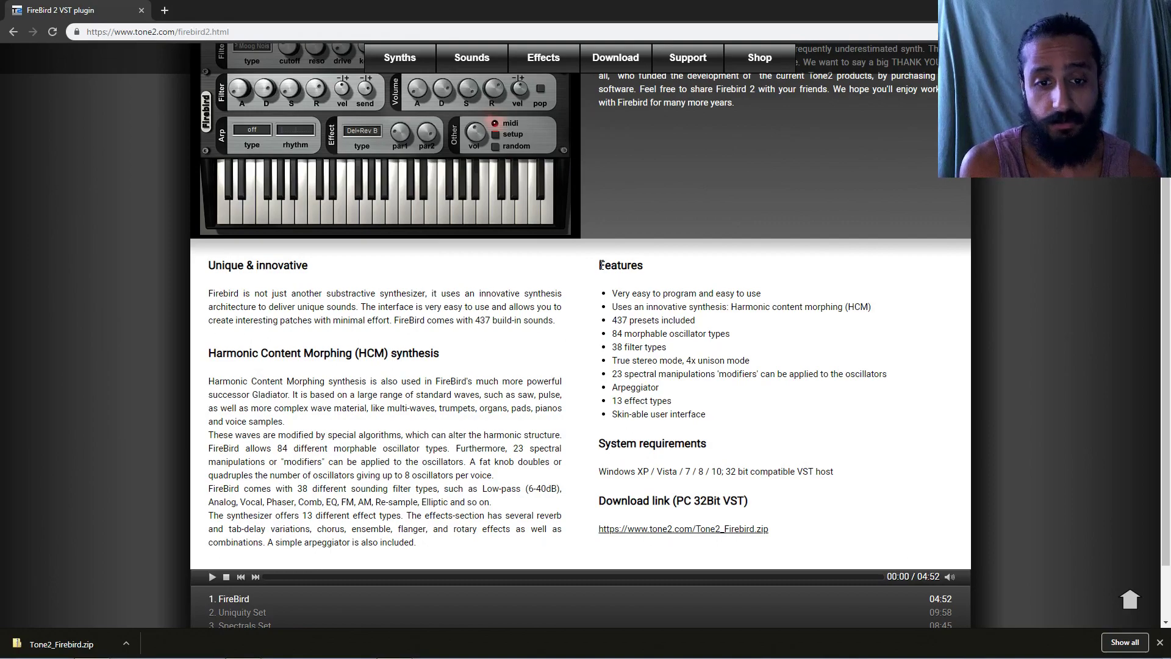
- Examine the FireBird 2 page's introduction, feature list, system requirements and download link
{"action": "scroll", "coordinate": [539, 250], "scroll_direction": "up", "scroll_amount": 2}
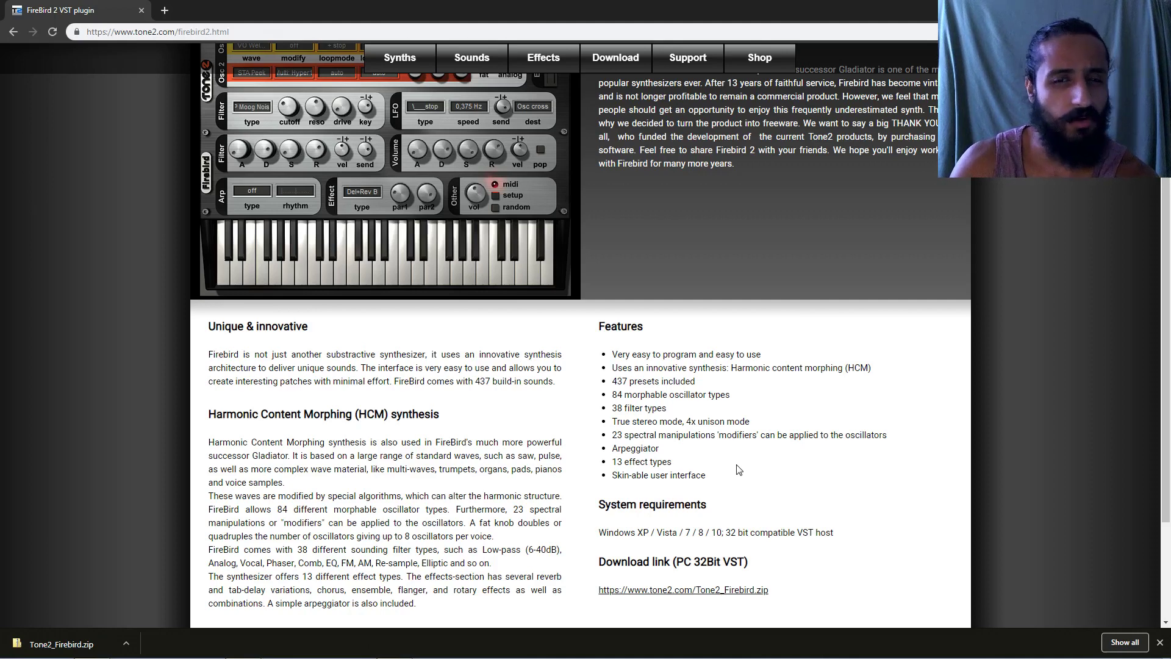
{"action": "left_click_drag", "start_coordinate": [612, 421], "coordinate": [672, 421]}
{"action": "left_click", "coordinate": [738, 427]}
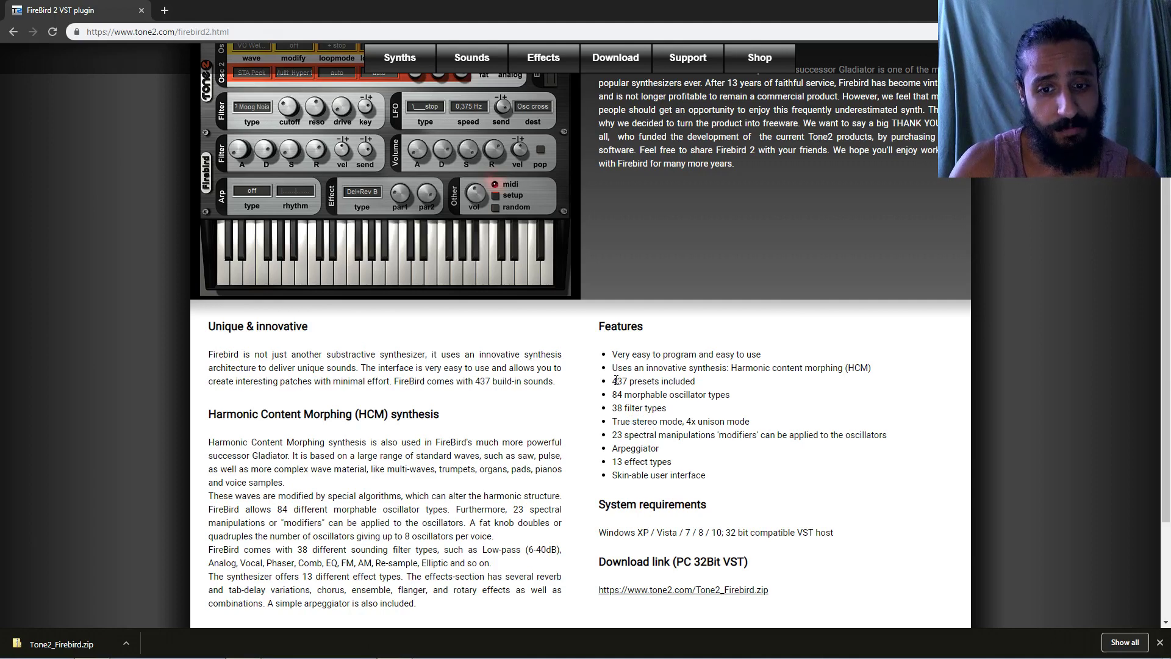
{"action": "scroll", "coordinate": [822, 436], "scroll_direction": "up", "scroll_amount": 2}
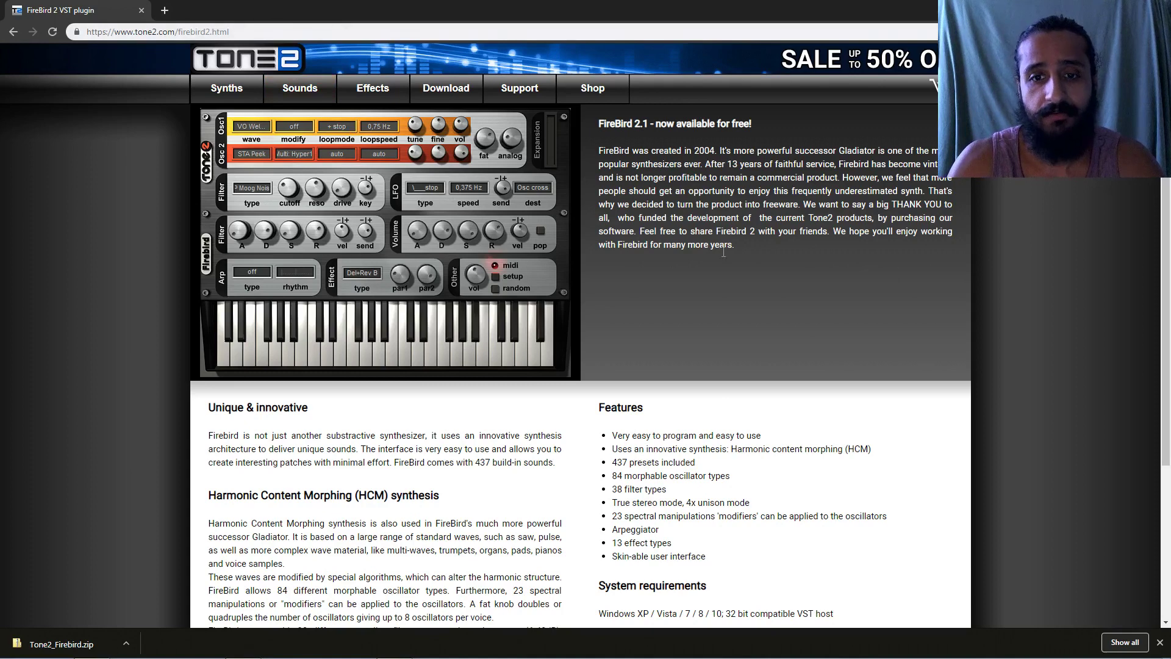
{"action": "scroll", "coordinate": [814, 394], "scroll_direction": "down", "scroll_amount": 2}
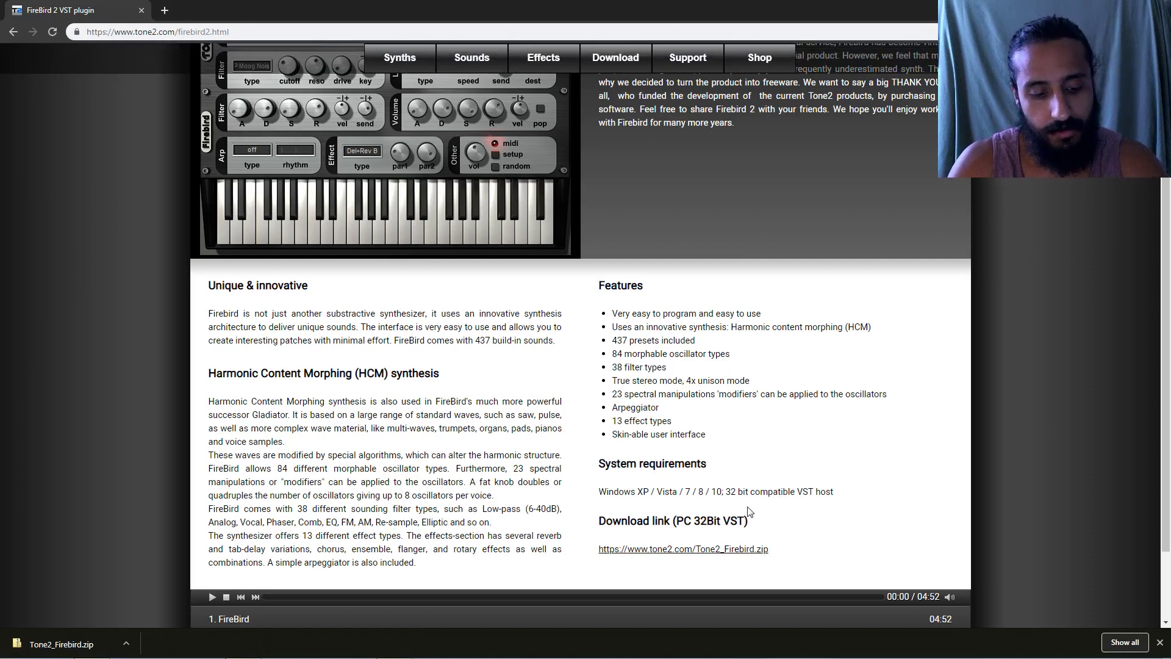
- Switch to FL Studio, where the FireBird plugin is open, and shift the plugin window slightly
{"action": "key", "text": "alt+Tab"}
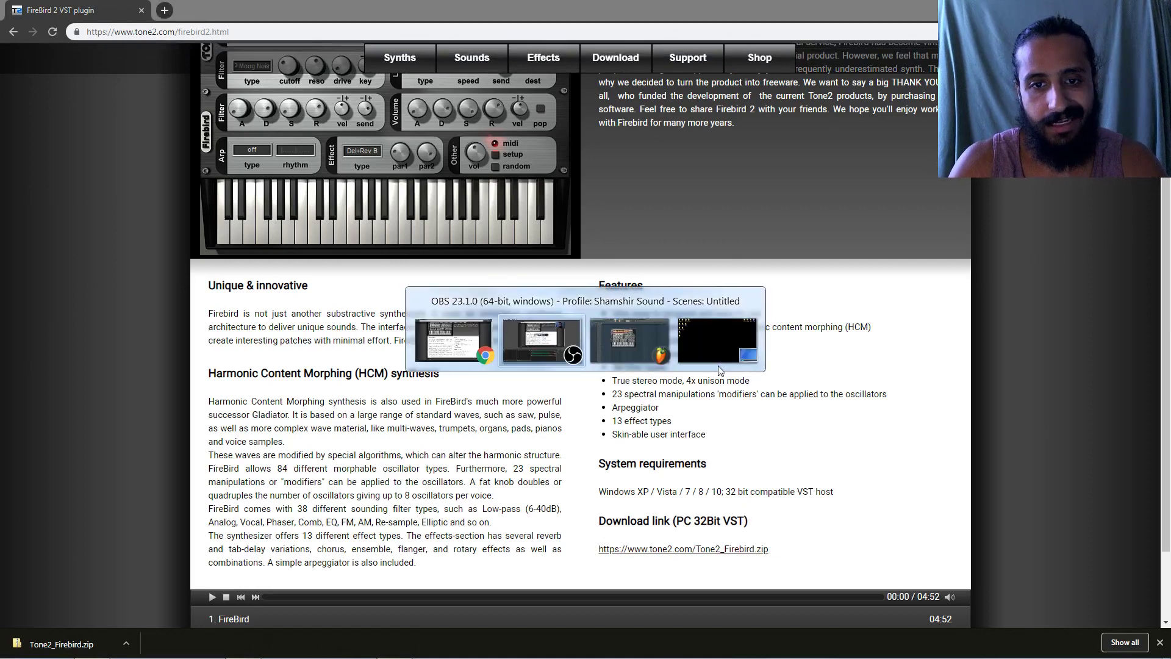
{"action": "key", "text": "alt+Tab"}
{"action": "key", "text": "alt+Tab"}
{"action": "key", "text": "alt+shift+Tab"}
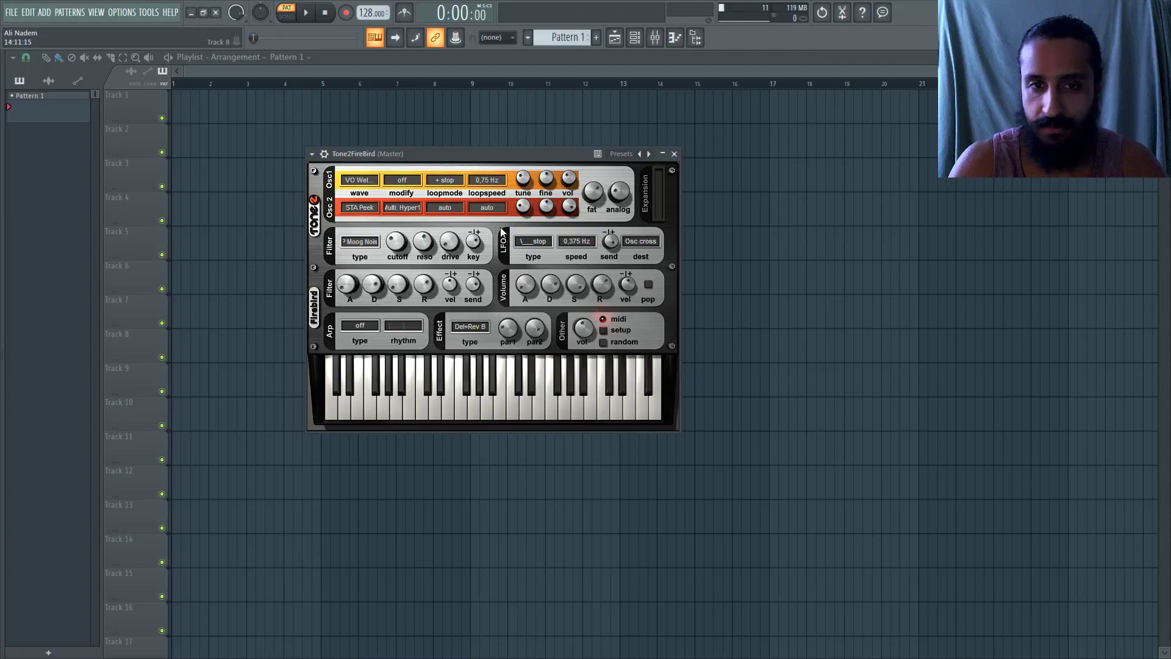
{"action": "left_click_drag", "start_coordinate": [474, 160], "coordinate": [468, 156]}
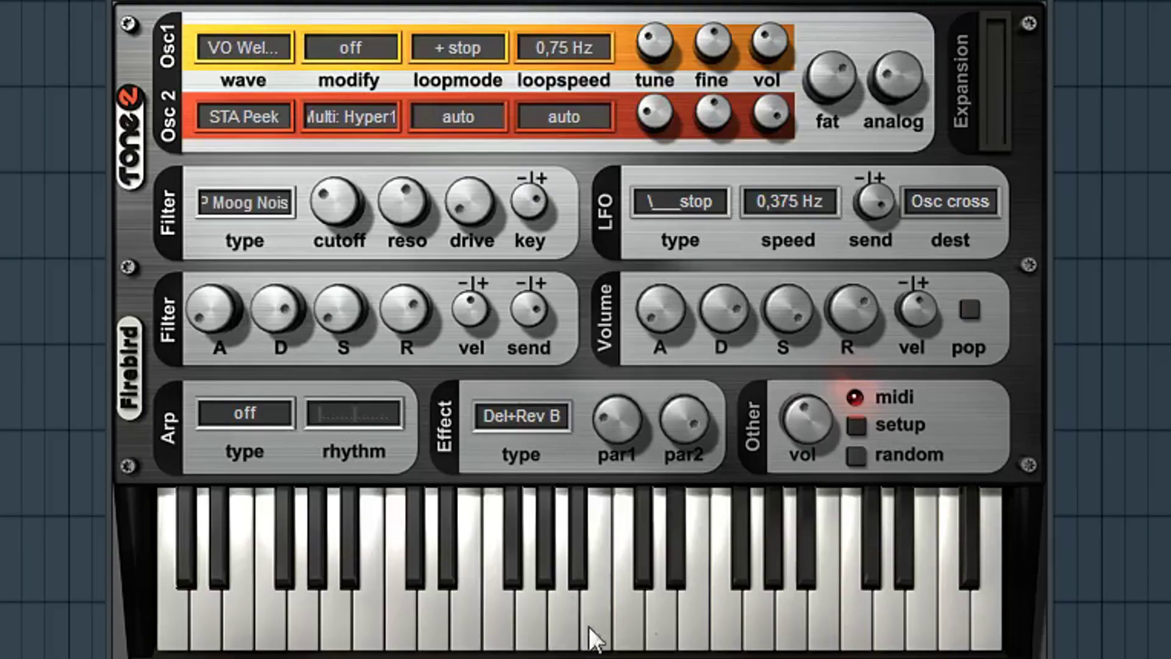
- Play a few notes of the default patch on FireBird's keyboard and open oscillator 1's wave list
{"action": "left_click", "coordinate": [695, 626]}
{"action": "left_click", "coordinate": [670, 614]}
{"action": "left_click", "coordinate": [620, 614]}
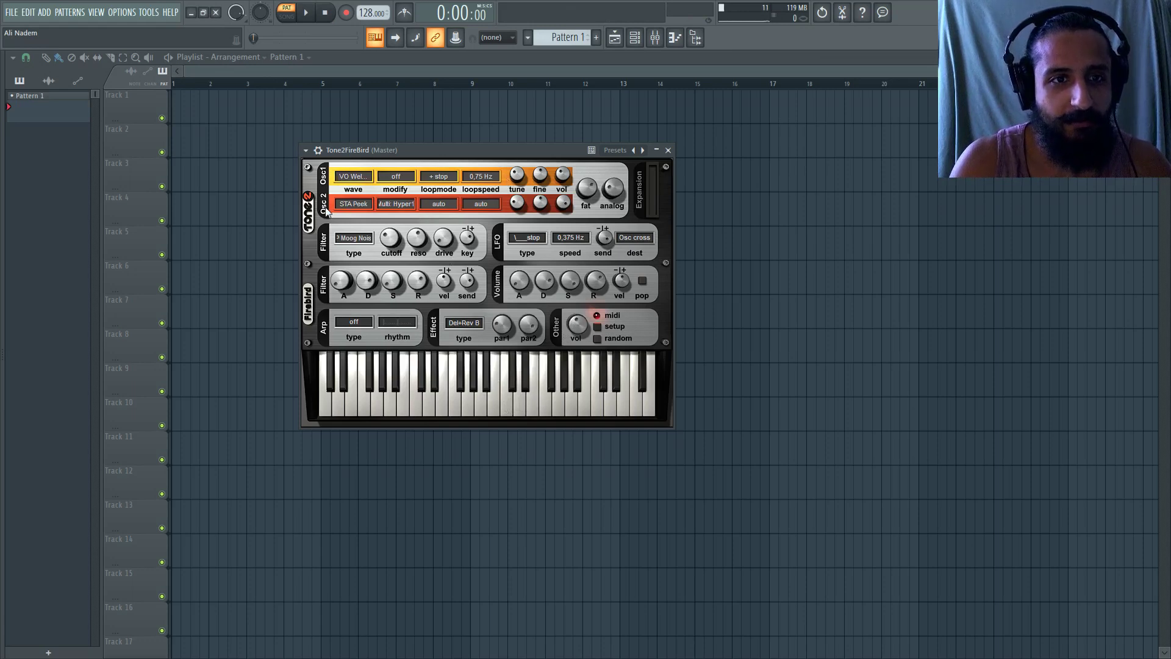
{"action": "left_click", "coordinate": [354, 177]}
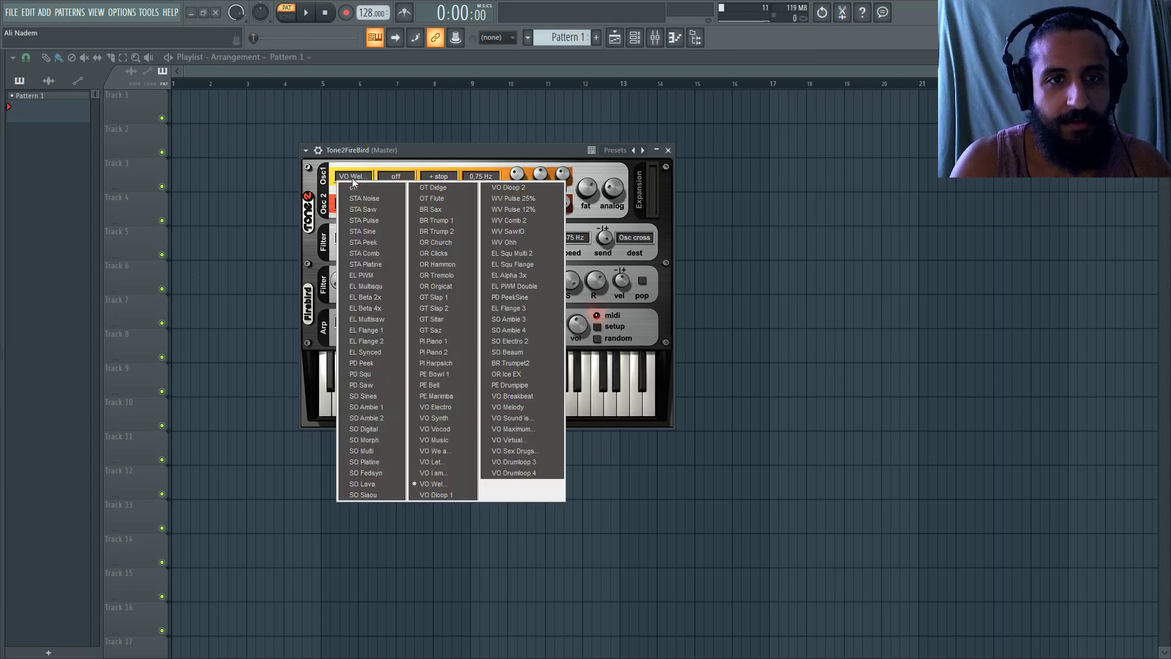
- Load the ARP Firebird preset in the FireBird plugin
{"action": "left_click", "coordinate": [306, 150]}
{"action": "mouse_move", "coordinate": [332, 186]}
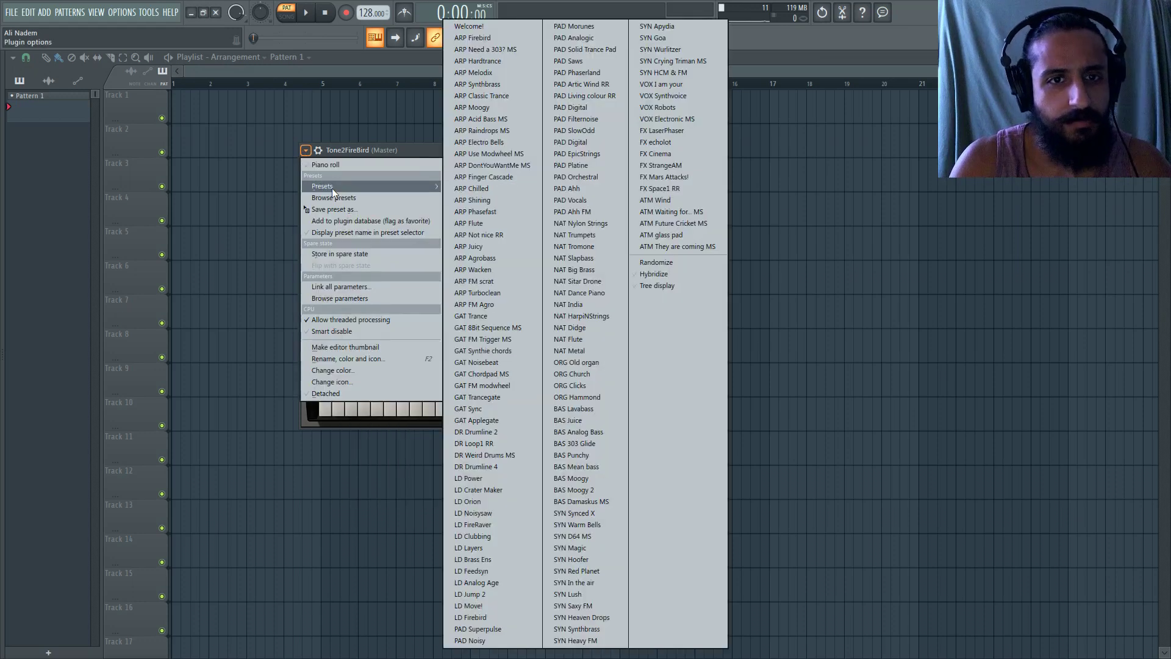
{"action": "left_click", "coordinate": [475, 38]}
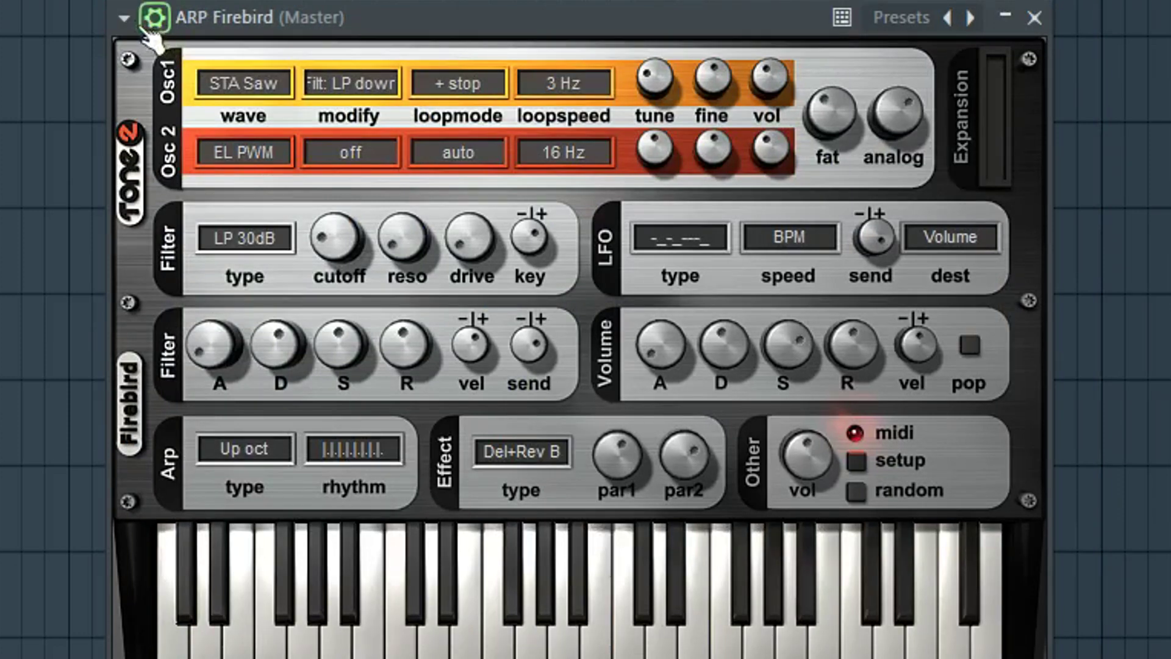
- Advance through the following arpeggio presets one by one, from ARP Need a 303? MS to ARP Electro Bells
{"action": "left_click", "coordinate": [971, 19]}
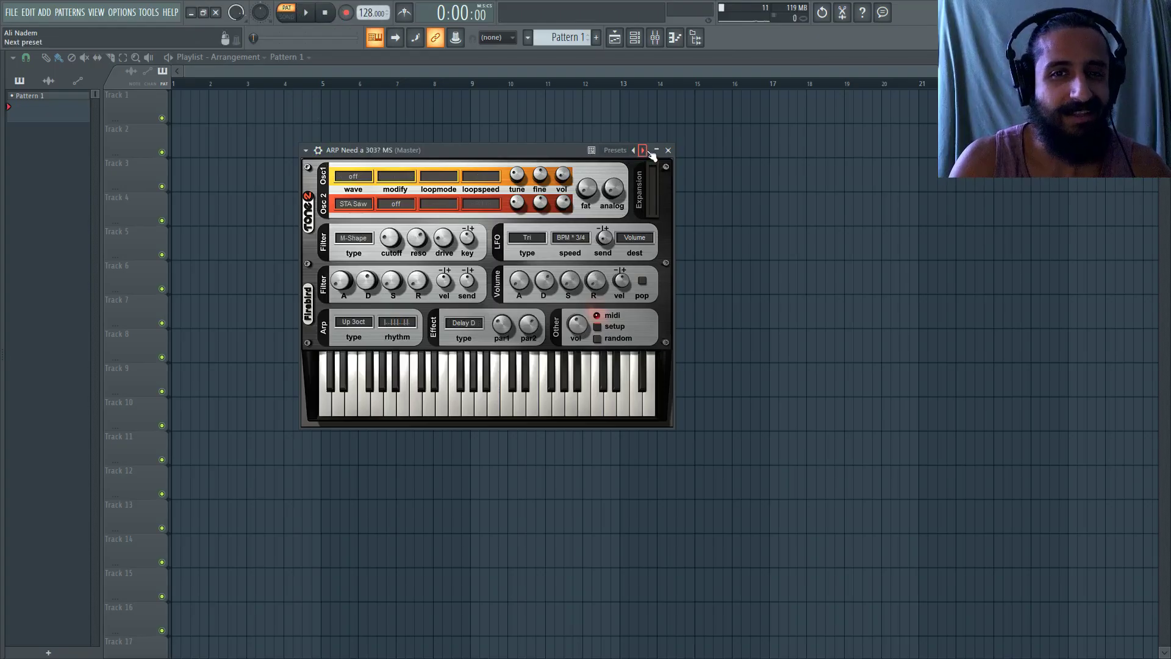
{"action": "left_click", "coordinate": [971, 19]}
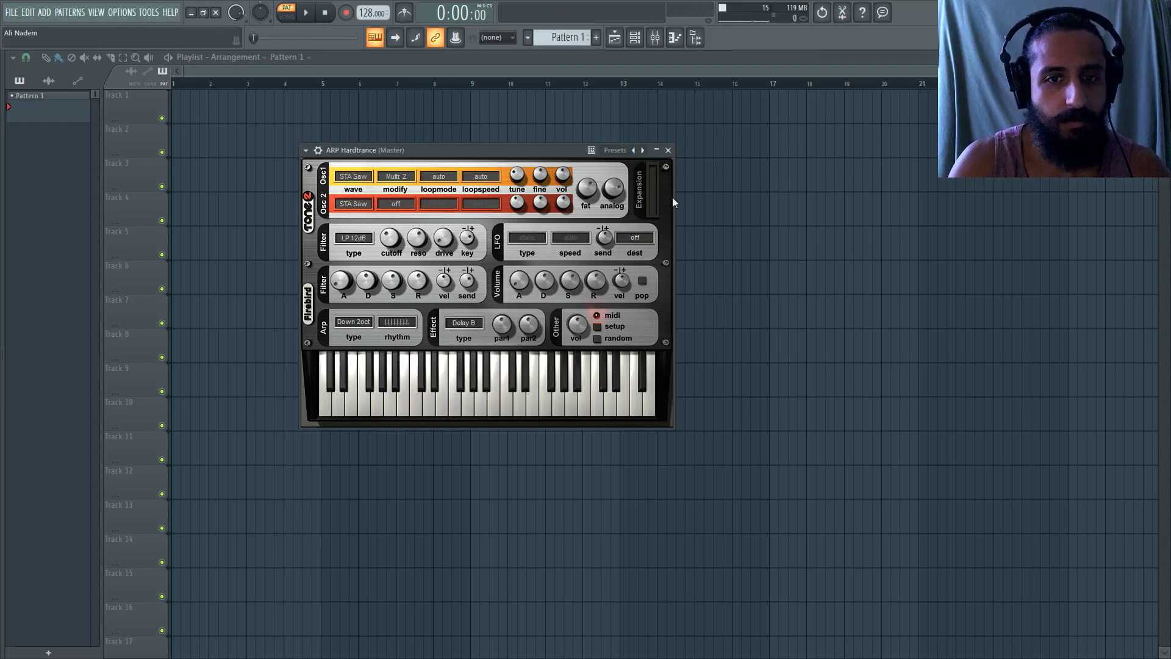
{"action": "left_click", "coordinate": [644, 151]}
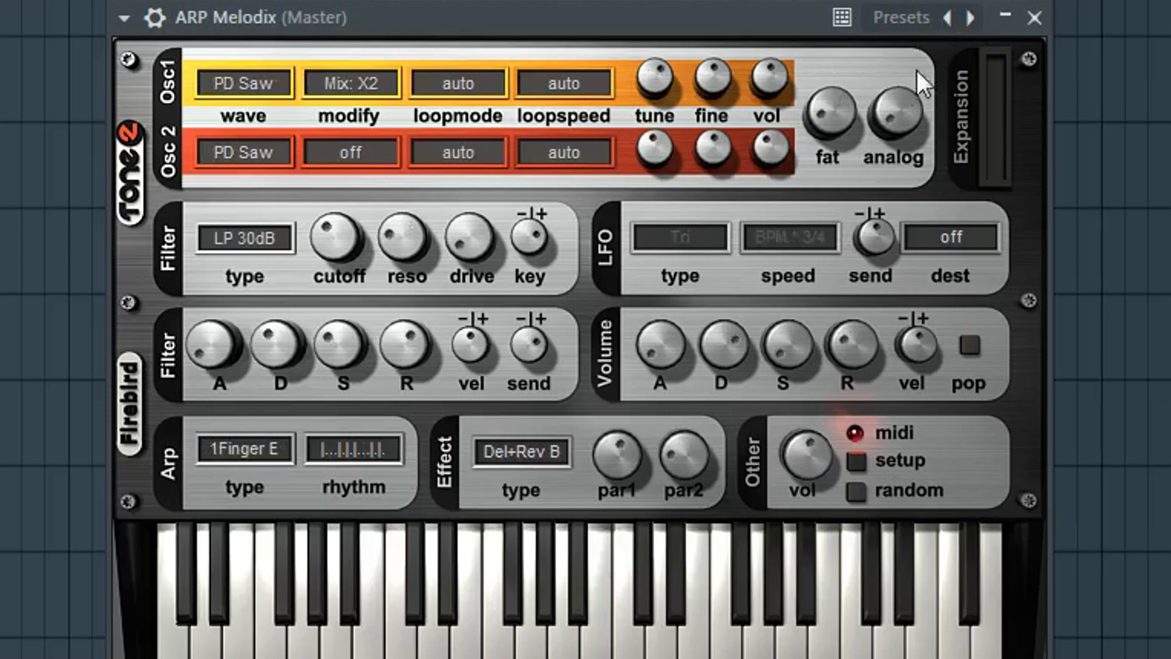
{"action": "left_click", "coordinate": [976, 22]}
{"action": "left_click", "coordinate": [971, 18]}
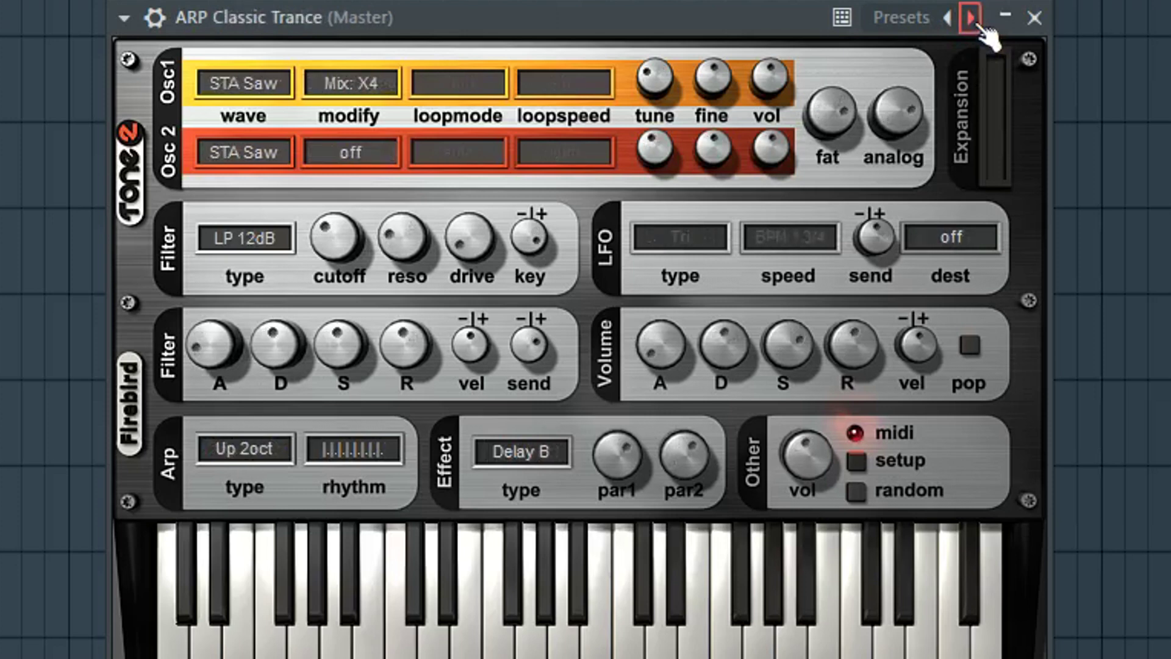
{"action": "left_click", "coordinate": [972, 18]}
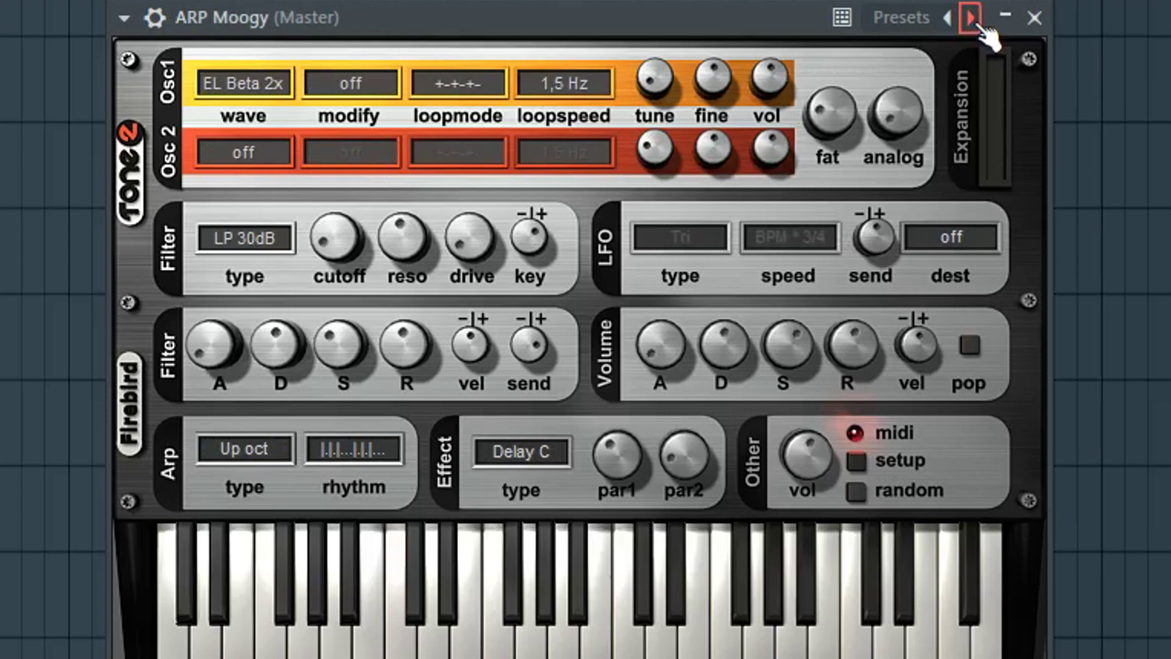
{"action": "left_click", "coordinate": [971, 19]}
{"action": "left_click", "coordinate": [971, 19]}
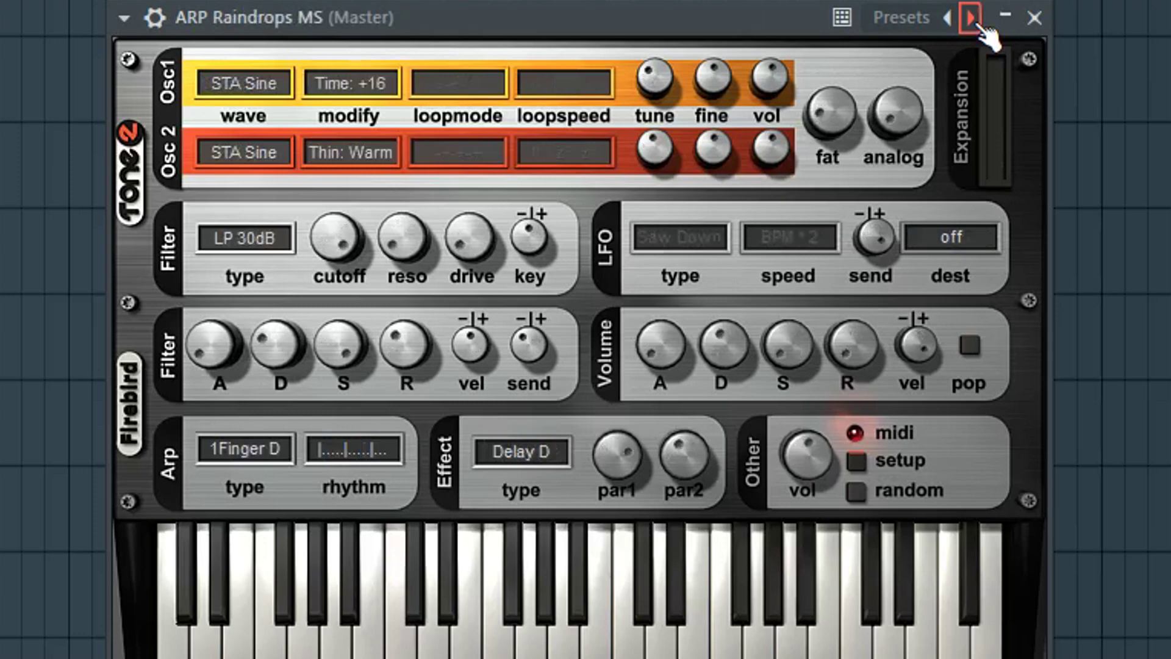
{"action": "left_click", "coordinate": [971, 18]}
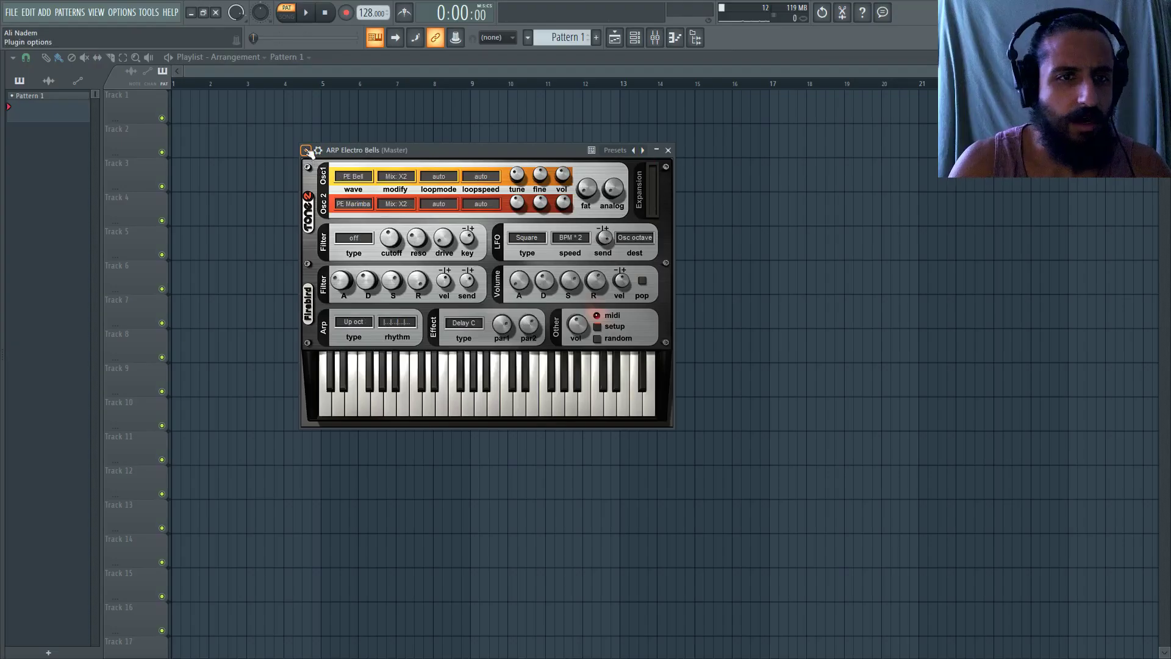
- Load the LD Power preset and advance through the lead presets to LD Noisysaw
{"action": "left_click", "coordinate": [306, 151]}
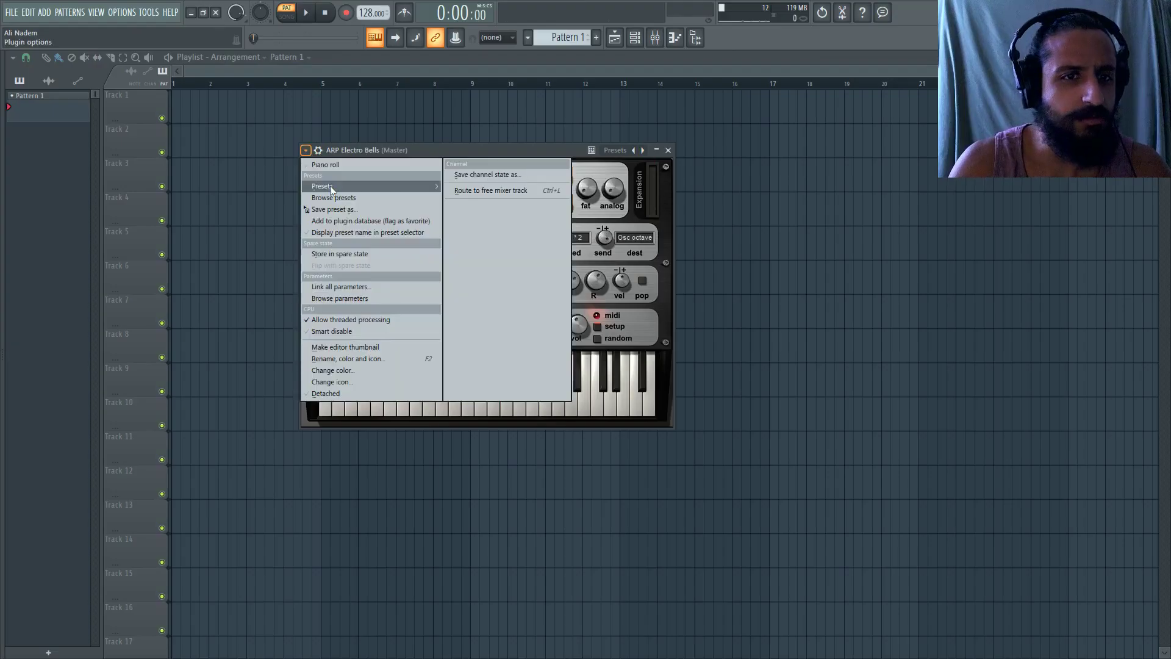
{"action": "mouse_move", "coordinate": [427, 186]}
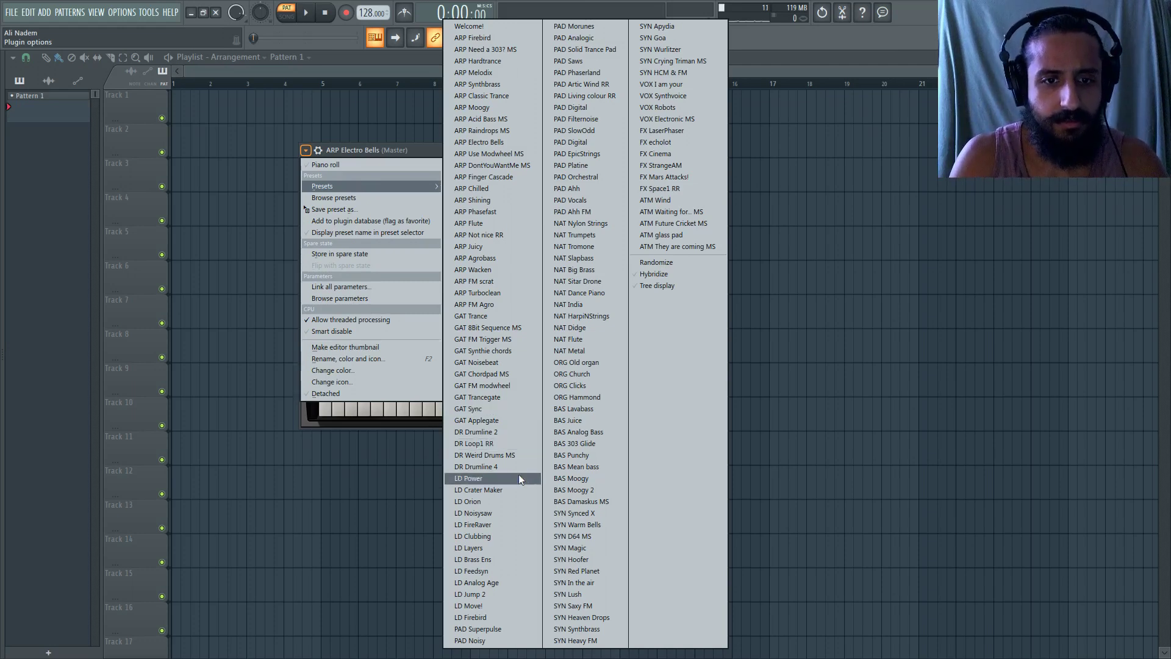
{"action": "left_click", "coordinate": [500, 478]}
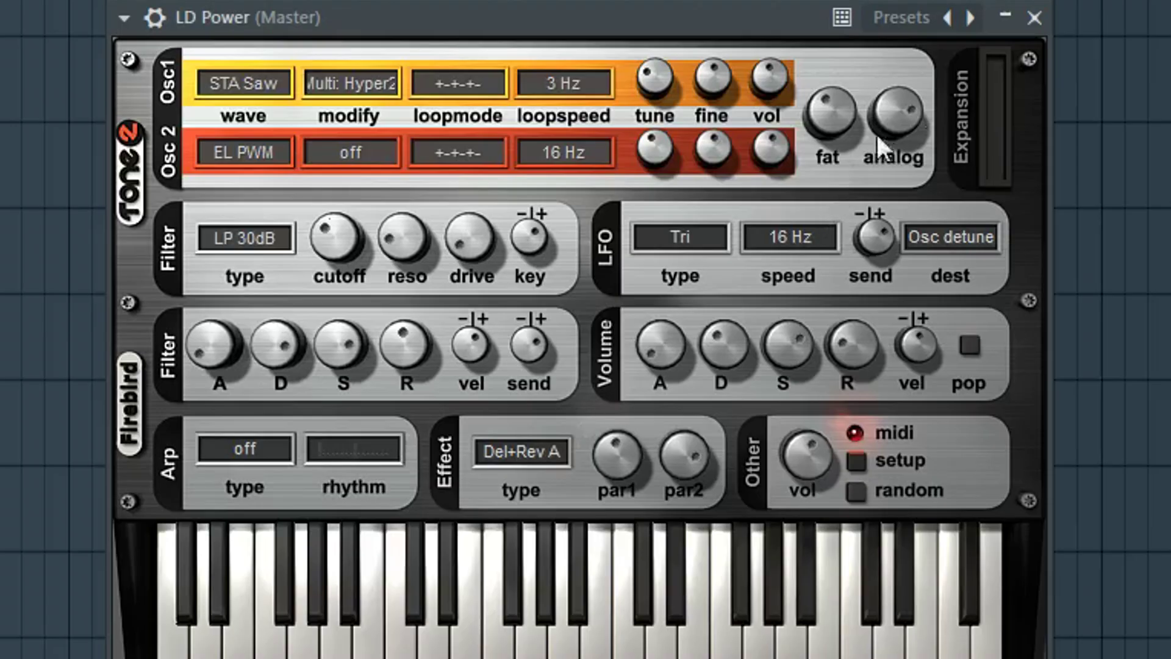
{"action": "left_click", "coordinate": [969, 17]}
{"action": "left_click", "coordinate": [972, 18]}
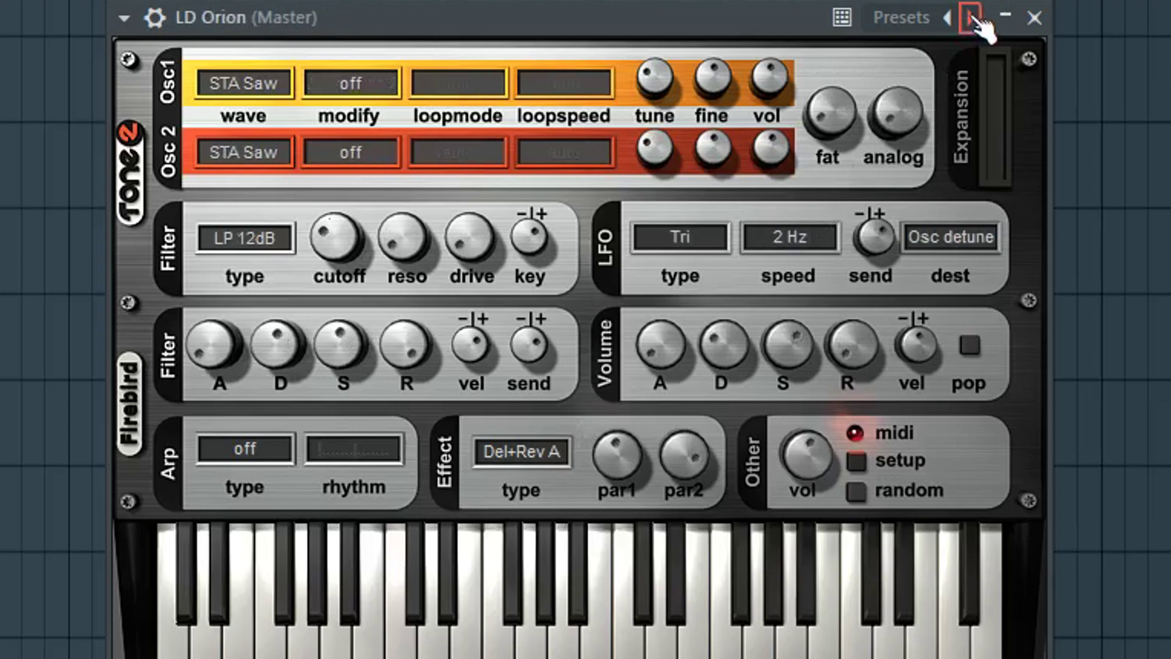
{"action": "left_click", "coordinate": [971, 18]}
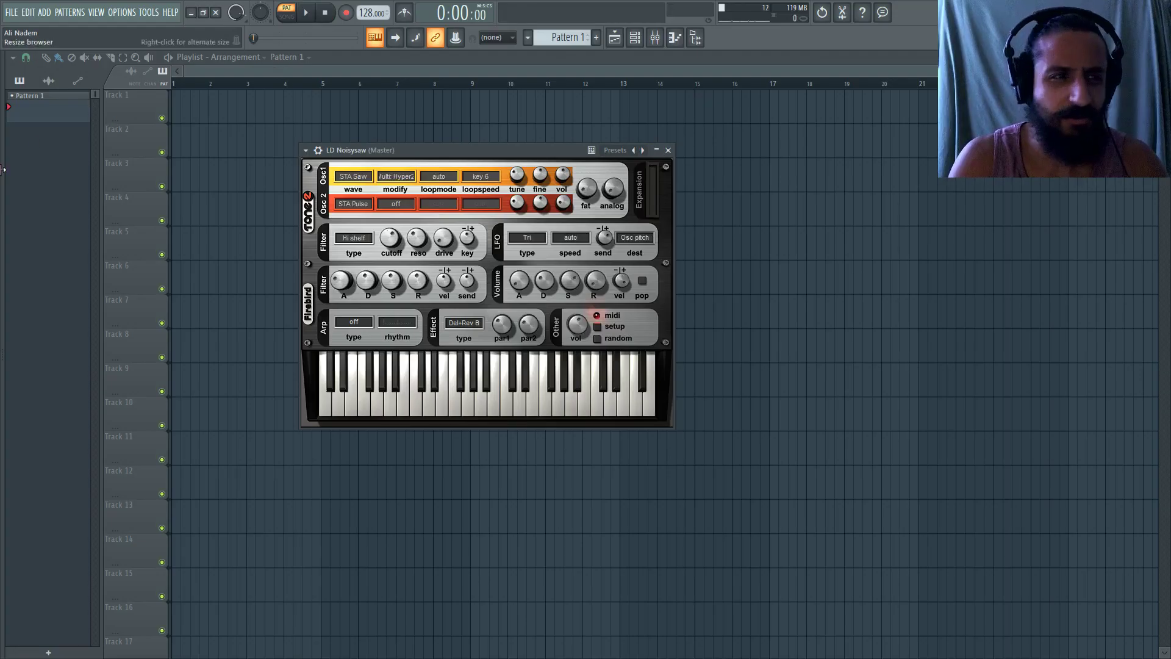
- Widen the collapsed browser and move the FireBird window farther away from the track list
{"action": "left_click_drag", "start_coordinate": [8, 168], "coordinate": [167, 177]}
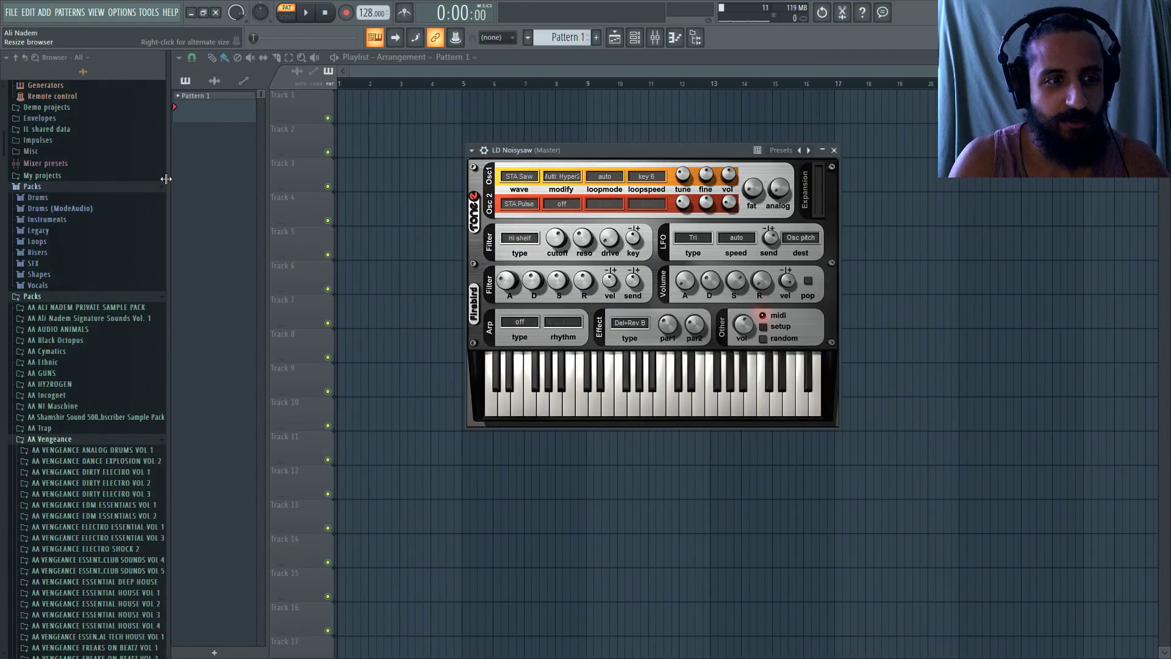
{"action": "left_click_drag", "start_coordinate": [576, 150], "coordinate": [713, 195]}
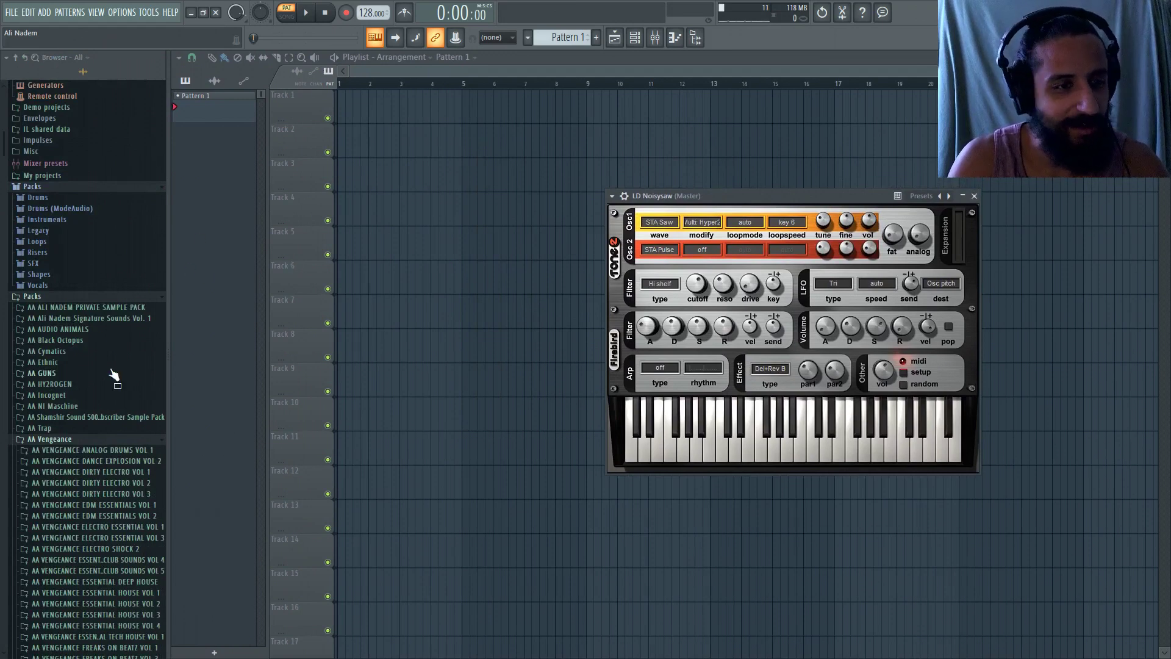
- Expand the Signature Sounds Vol. 1 pack in the browser and open its Drums > Big Kick folder
{"action": "left_click", "coordinate": [99, 316]}
{"action": "left_click", "coordinate": [99, 318]}
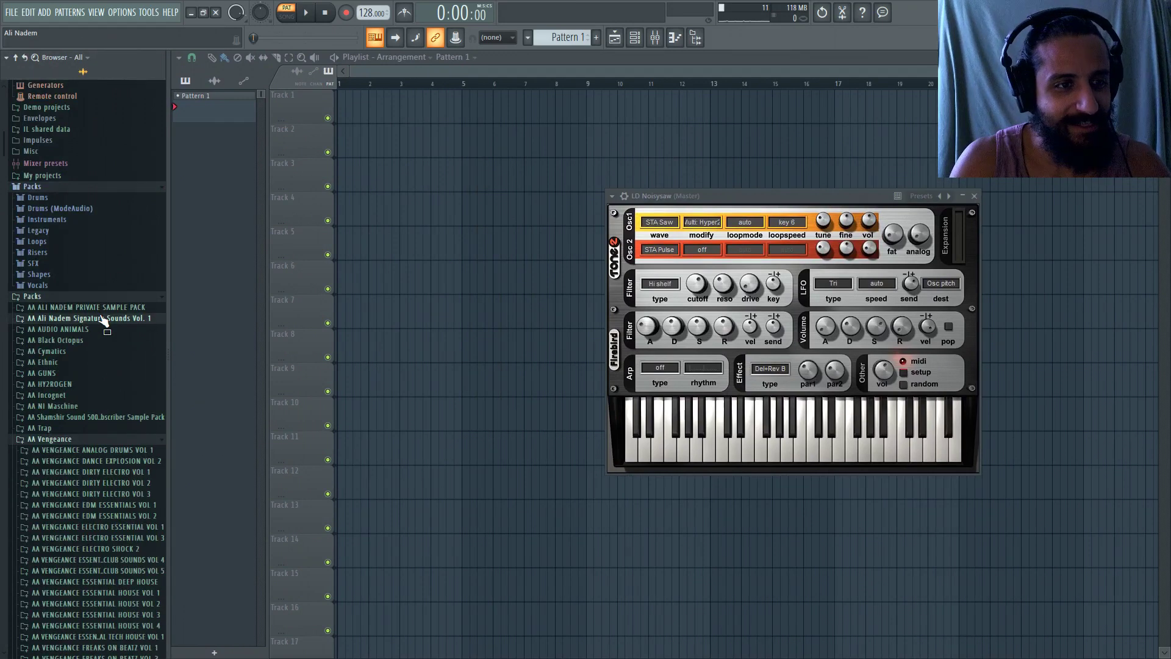
{"action": "mouse_move", "coordinate": [99, 318]}
{"action": "left_mouse_down"}
{"action": "mouse_move", "coordinate": [65, 398]}
{"action": "mouse_move", "coordinate": [85, 421]}
{"action": "mouse_move", "coordinate": [106, 320]}
{"action": "mouse_move", "coordinate": [69, 354]}
{"action": "mouse_move", "coordinate": [110, 409]}
{"action": "mouse_move", "coordinate": [106, 329]}
{"action": "mouse_move", "coordinate": [66, 374]}
{"action": "mouse_move", "coordinate": [115, 365]}
{"action": "mouse_move", "coordinate": [101, 384]}
{"action": "left_mouse_up"}
{"action": "scroll", "coordinate": [65, 374], "scroll_direction": "down", "scroll_amount": 5}
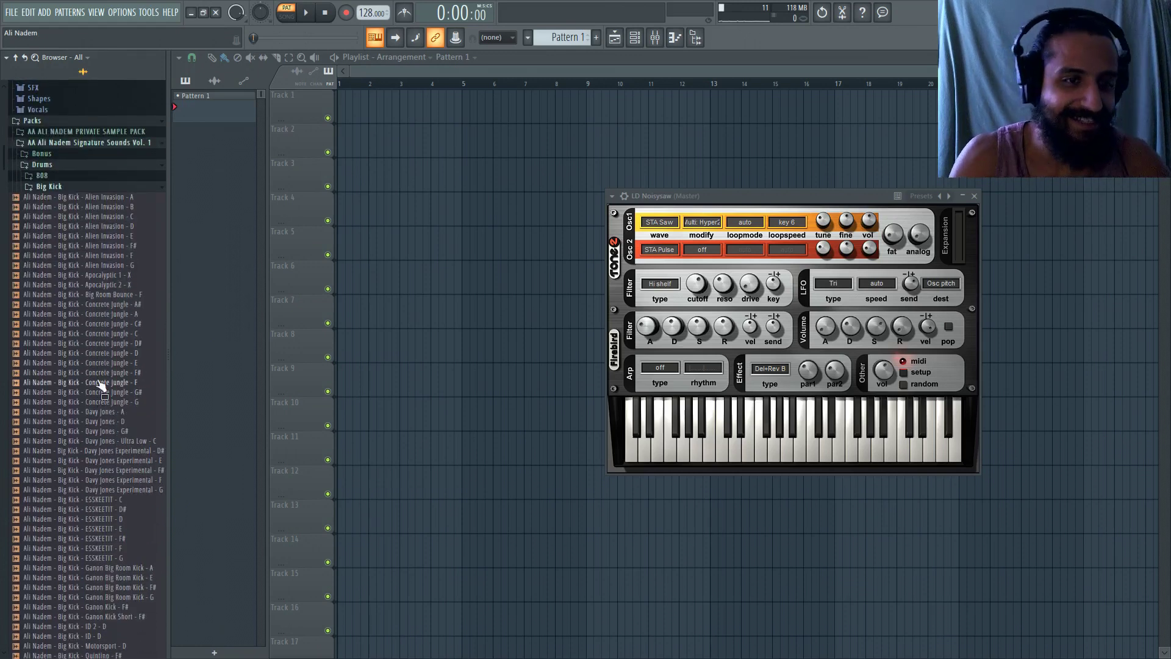
{"action": "left_click_drag", "start_coordinate": [101, 384], "coordinate": [103, 381]}
{"action": "scroll", "coordinate": [97, 378], "scroll_direction": "down", "scroll_amount": 6}
{"action": "scroll", "coordinate": [100, 381], "scroll_direction": "up", "scroll_amount": 6}
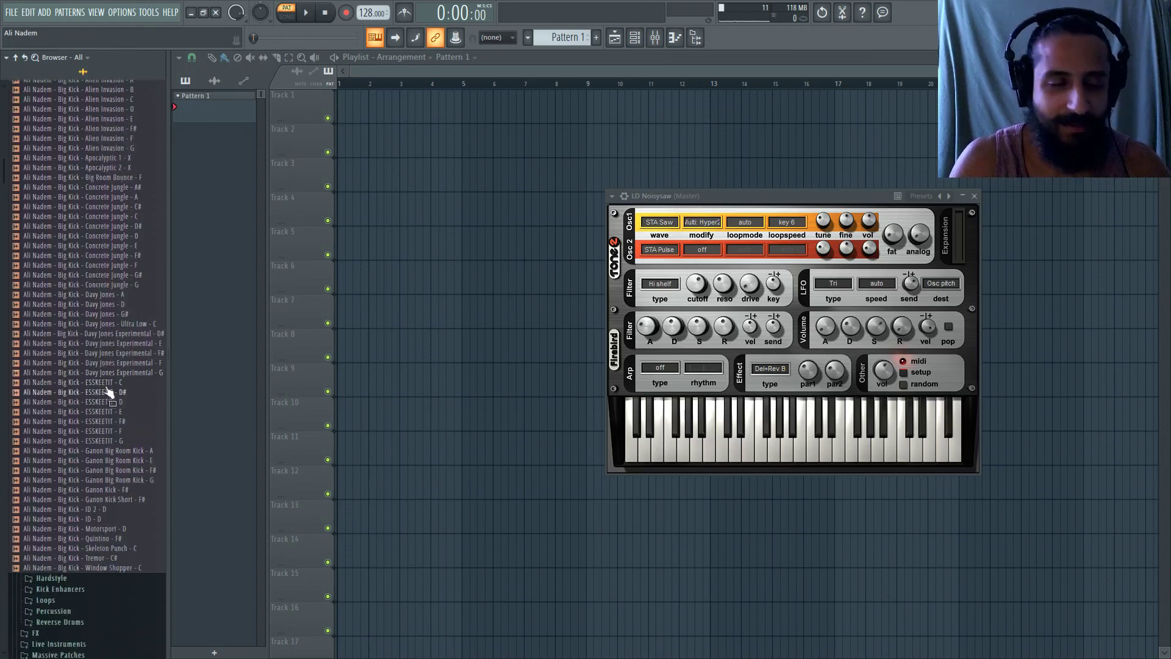
- Preview the ESSKEETIT big kick samples in their different keys, ending on the F version
{"action": "left_click", "coordinate": [102, 422]}
{"action": "left_click", "coordinate": [103, 430]}
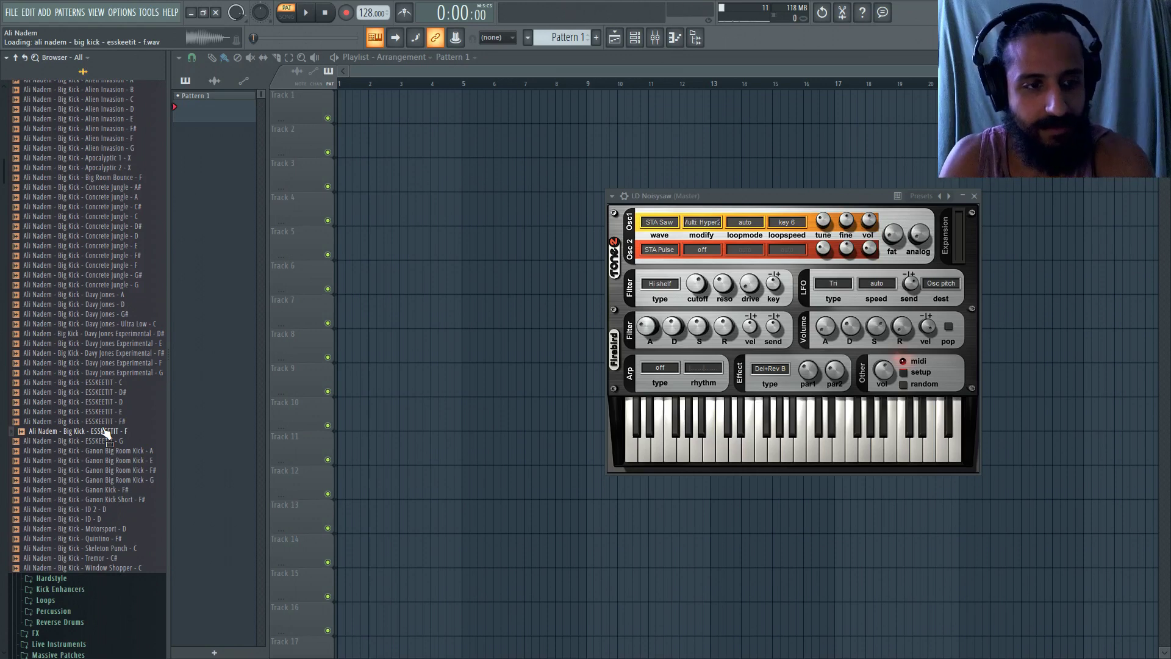
{"action": "left_click", "coordinate": [104, 431]}
{"action": "left_click", "coordinate": [105, 431]}
{"action": "key", "text": "Down"}
{"action": "key", "text": "Down"}
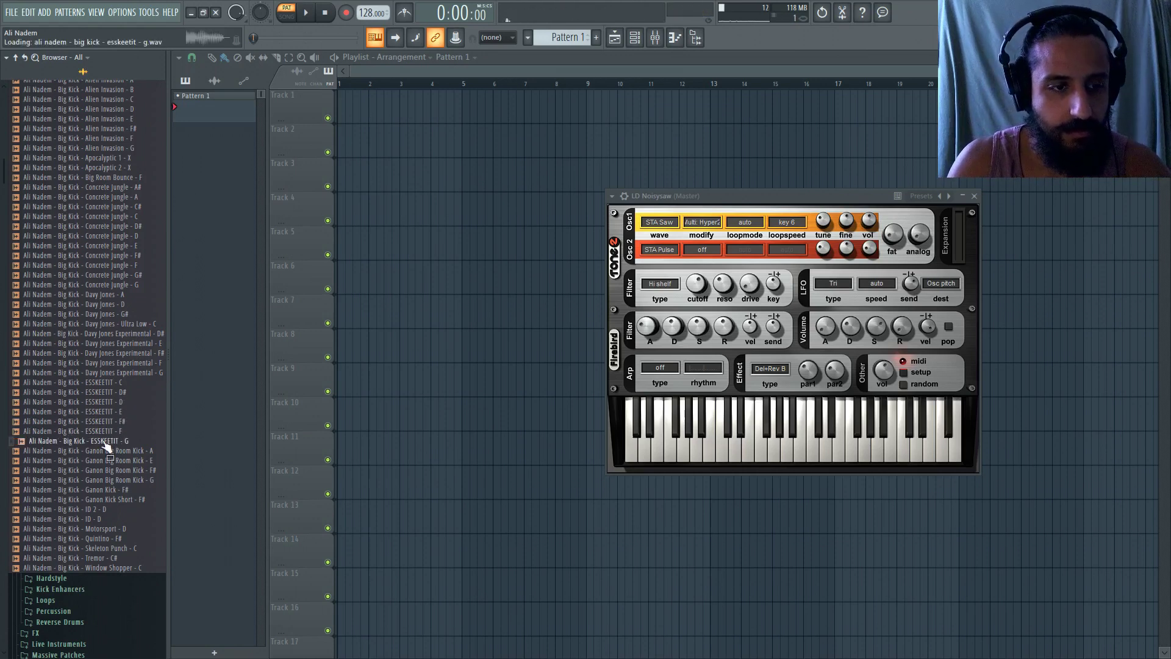
{"action": "key", "text": "Up"}
{"action": "key", "text": "Up"}
{"action": "key", "text": "Up"}
{"action": "key", "text": "Up"}
{"action": "key", "text": "Up"}
{"action": "key", "text": "Up"}
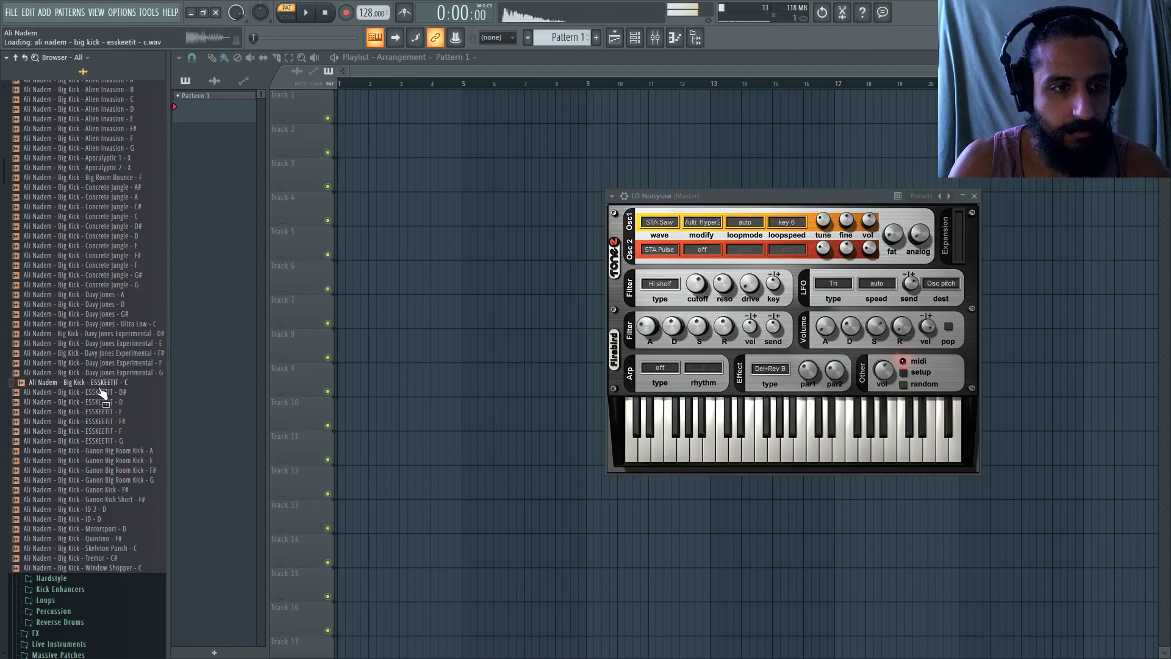
{"action": "left_click", "coordinate": [98, 432]}
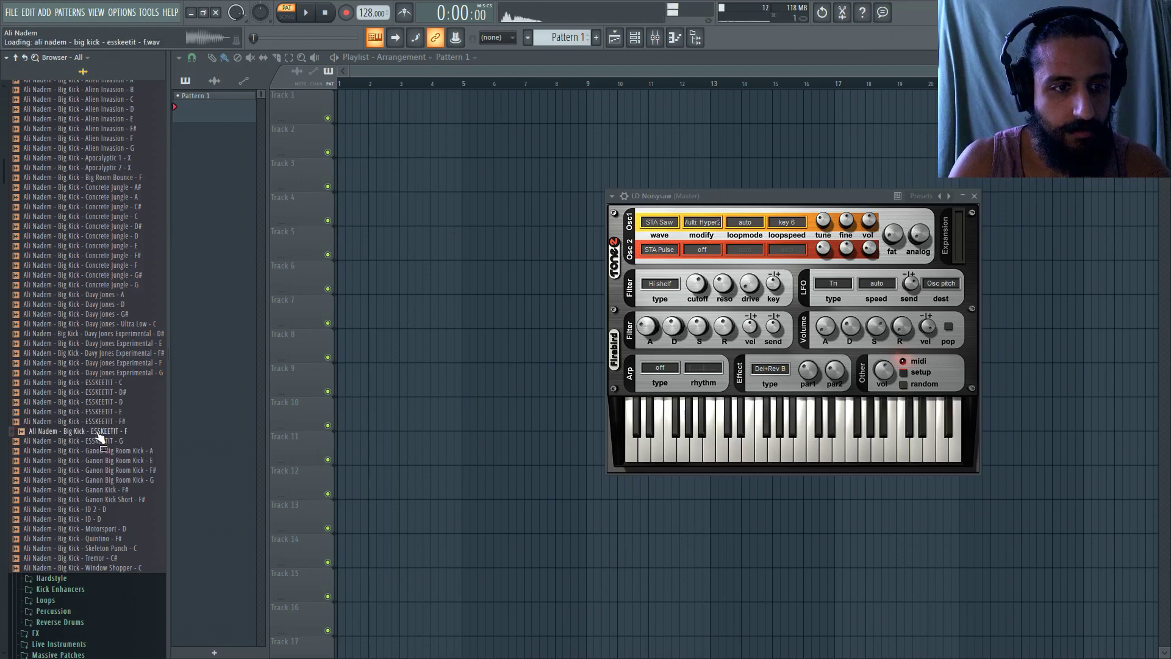
- Place the ESSKEETIT - F big kick at the start of Track 4 and repeat it on every beat for six clips in total
{"action": "left_click_drag", "start_coordinate": [98, 432], "coordinate": [403, 218]}
{"action": "scroll", "coordinate": [313, 230], "scroll_direction": "up", "scroll_amount": 4}
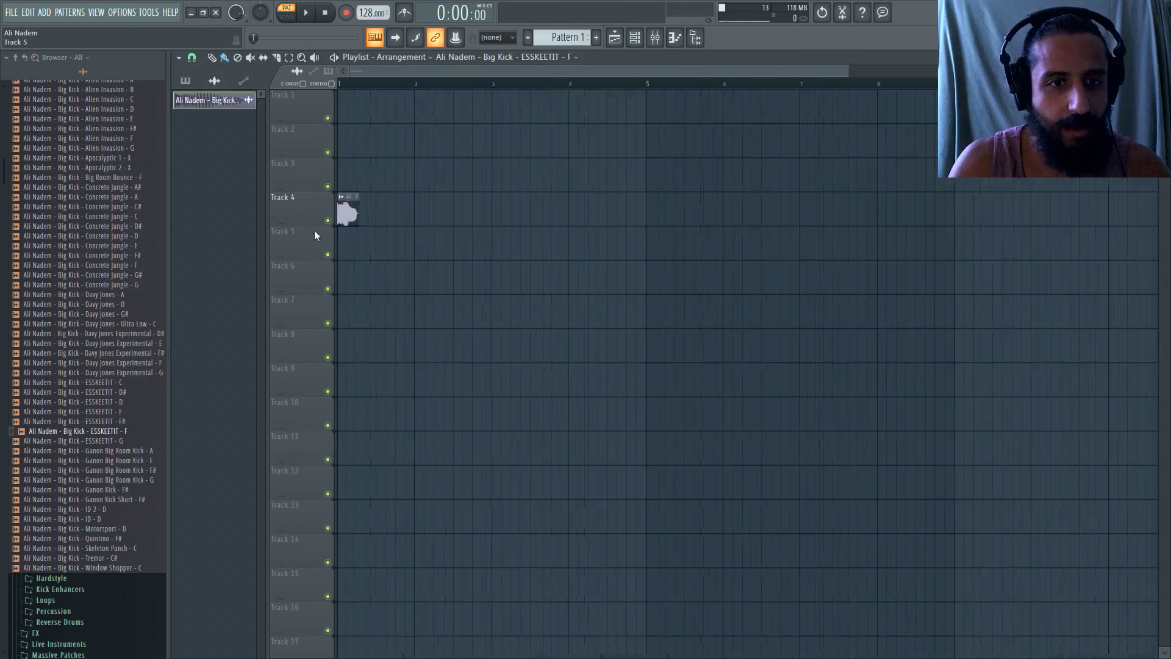
{"action": "scroll", "coordinate": [345, 234], "scroll_direction": "up", "scroll_amount": 3}
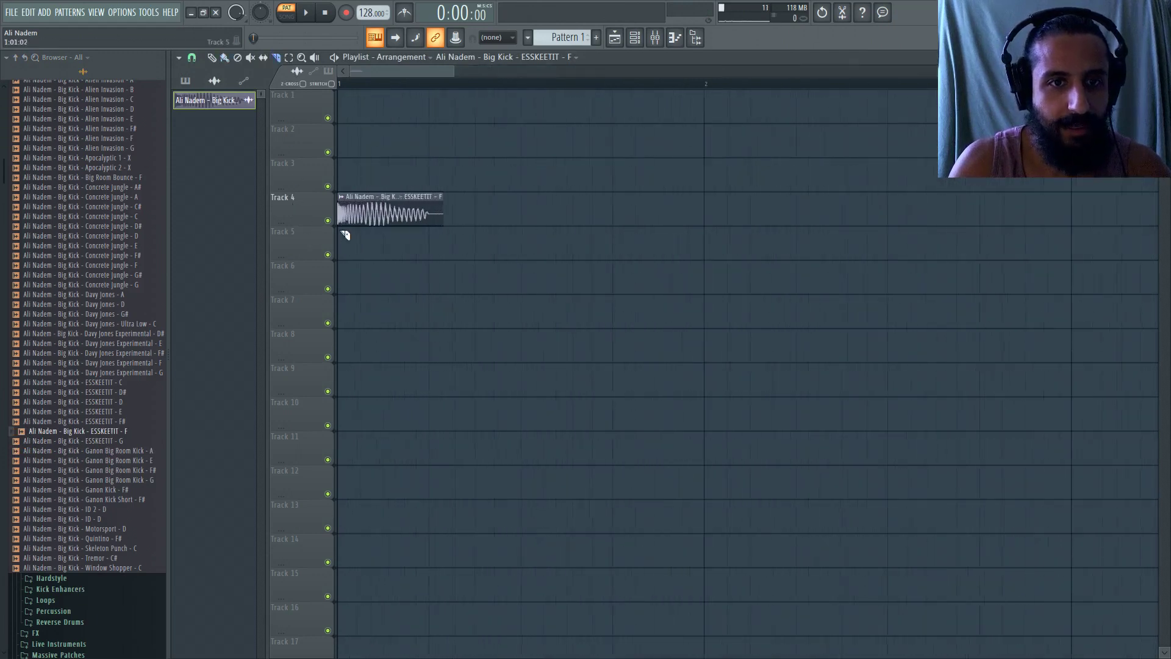
{"action": "left_click_drag", "start_coordinate": [438, 224], "coordinate": [829, 224]}
{"action": "scroll", "coordinate": [601, 233], "scroll_direction": "down", "scroll_amount": 3}
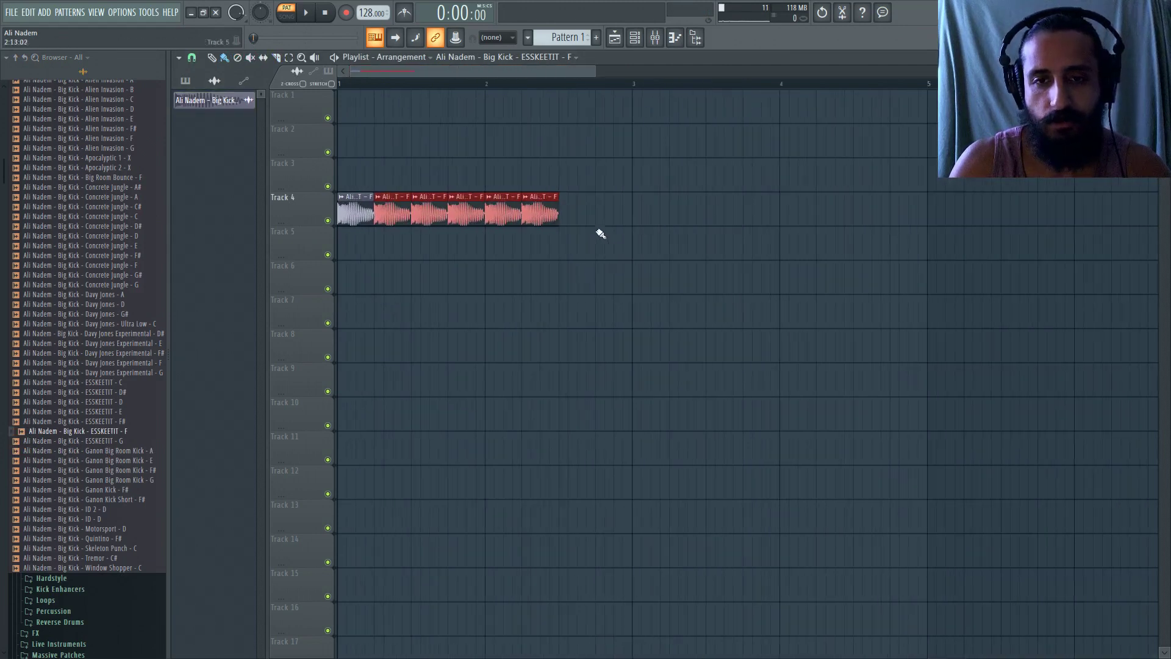
- Extend the row of big kick clips on Track 4, one per beat, through the end of bar 5
{"action": "left_click_drag", "start_coordinate": [568, 203], "coordinate": [758, 220]}
{"action": "scroll", "coordinate": [747, 221], "scroll_direction": "down", "scroll_amount": 2}
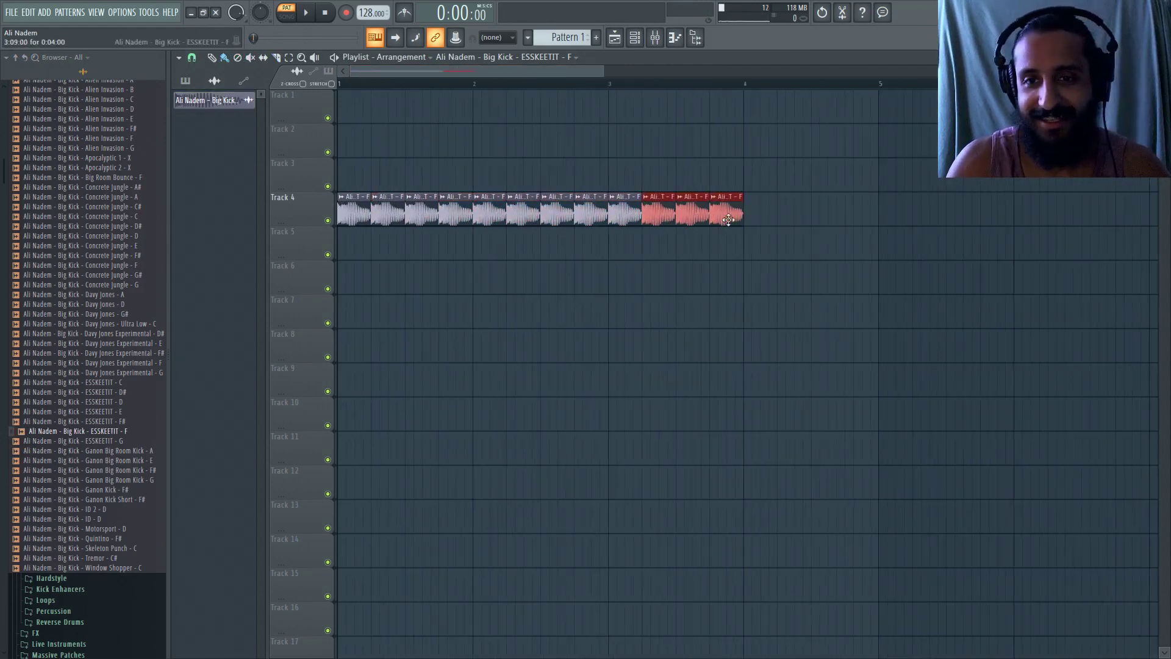
{"action": "left_click_drag", "start_coordinate": [711, 215], "coordinate": [829, 223]}
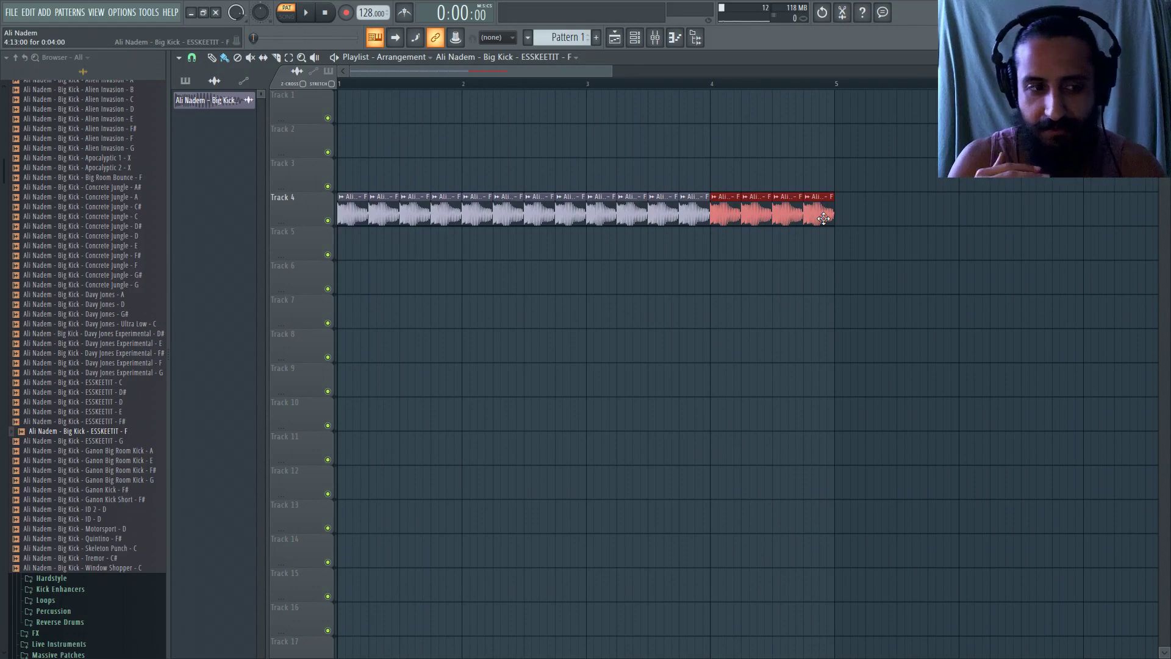
{"action": "scroll", "coordinate": [823, 219], "scroll_direction": "down", "scroll_amount": 1}
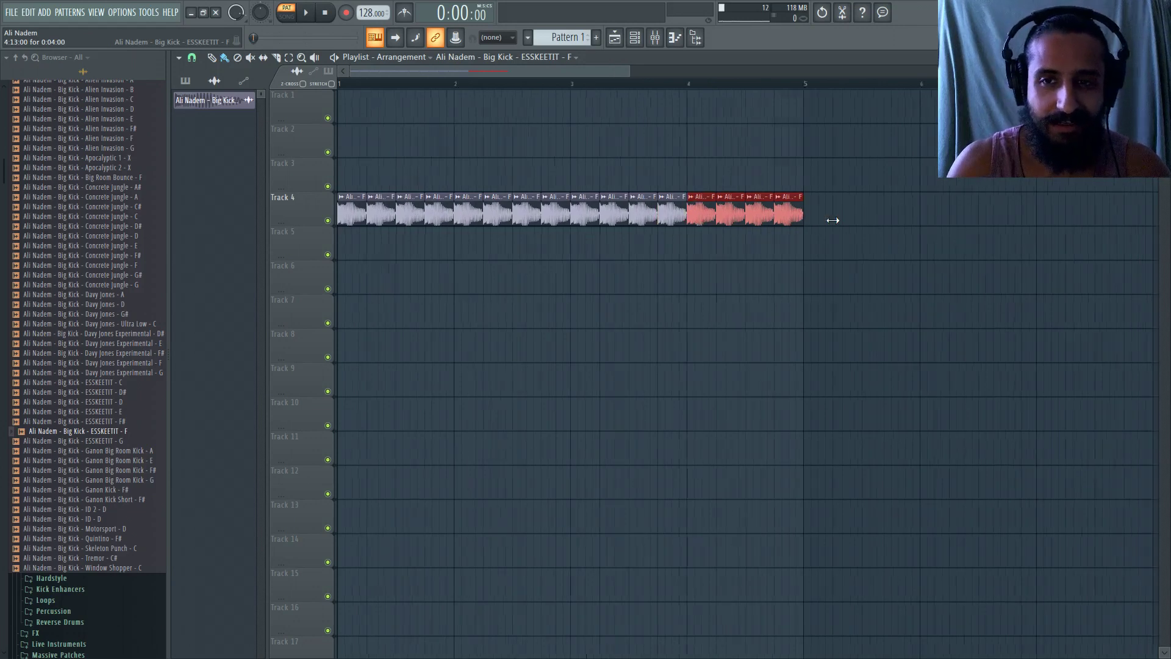
{"action": "mouse_move", "coordinate": [775, 217]}
{"action": "left_mouse_down"}
{"action": "mouse_move", "coordinate": [879, 210]}
{"action": "mouse_move", "coordinate": [868, 210]}
{"action": "left_mouse_up"}
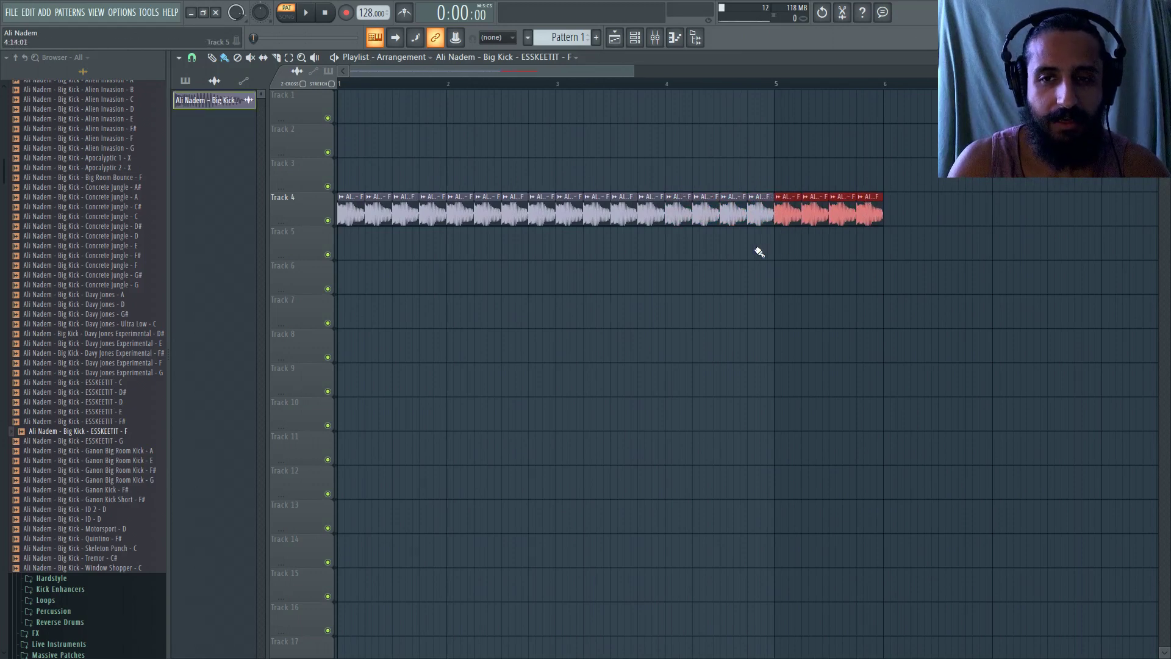
{"action": "scroll", "coordinate": [751, 255], "scroll_direction": "down", "scroll_amount": 1}
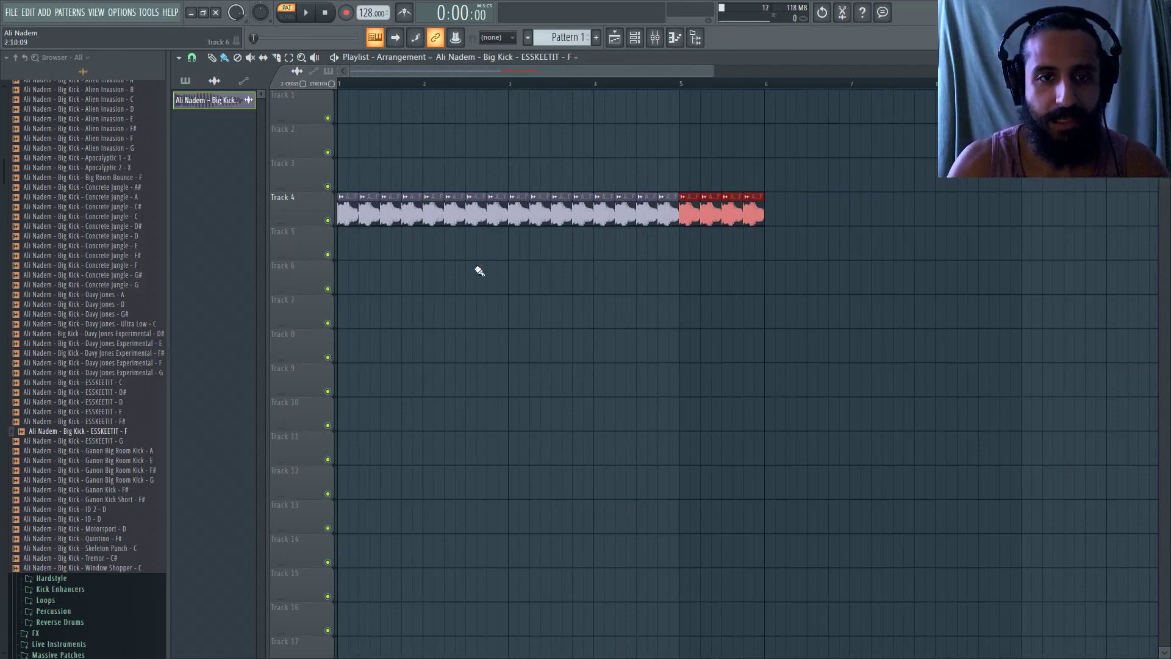
{"action": "scroll", "coordinate": [430, 267], "scroll_direction": "down", "scroll_amount": 2}
- Narrow the browser, then show all channels in the channel rack and route the kick and LD Noisysaw to mixer inserts 1 and 2
{"action": "left_click", "coordinate": [654, 38]}
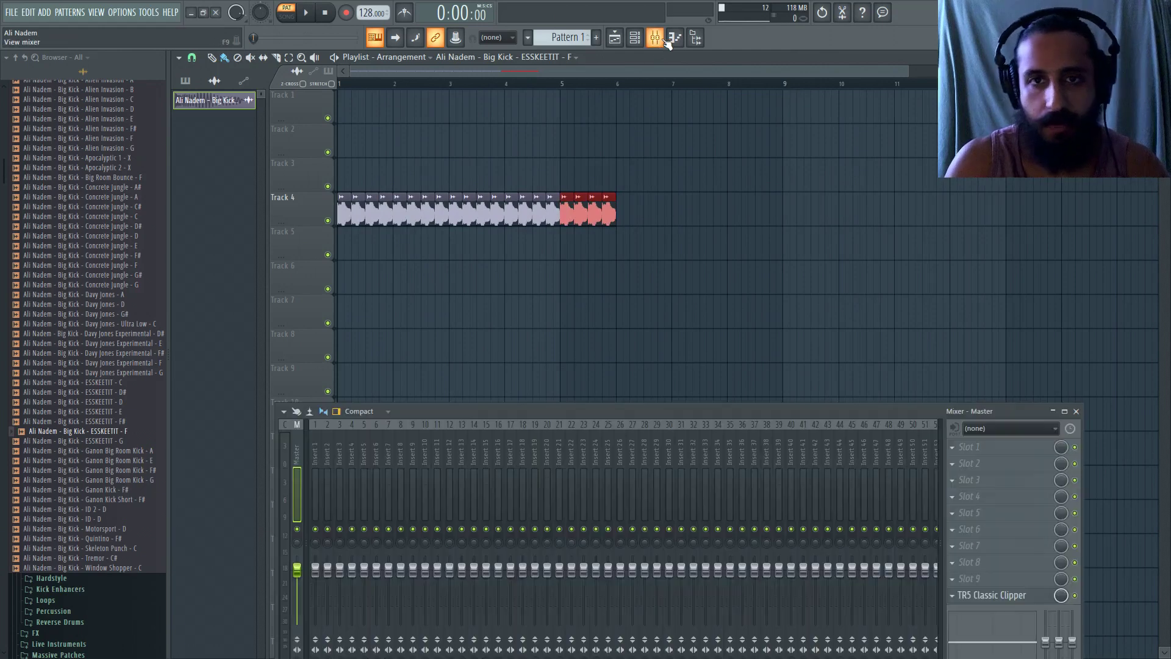
{"action": "left_click", "coordinate": [664, 39]}
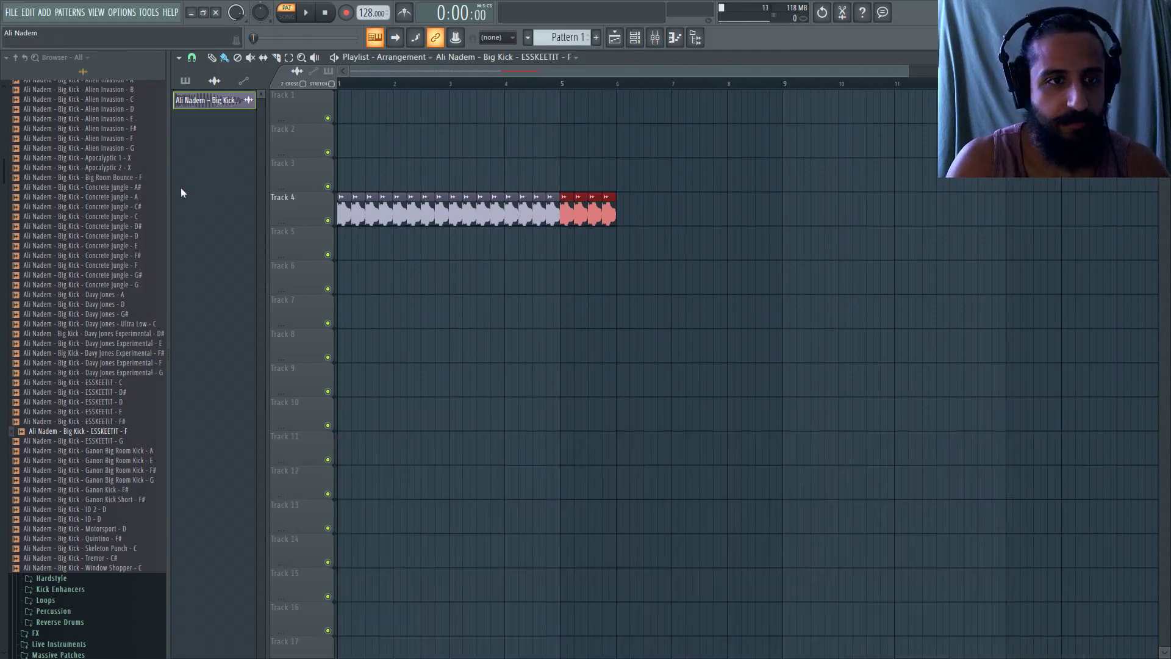
{"action": "left_click_drag", "start_coordinate": [182, 192], "coordinate": [103, 193]}
{"action": "left_click", "coordinate": [634, 38]}
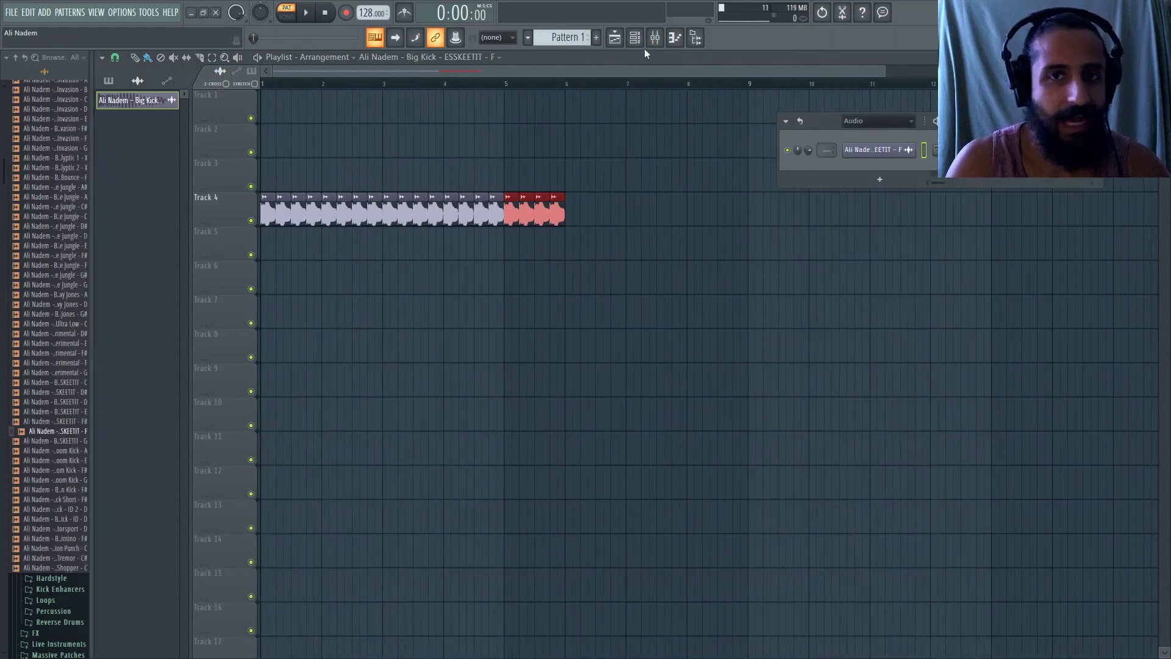
{"action": "left_click", "coordinate": [877, 121]}
{"action": "left_click", "coordinate": [867, 146]}
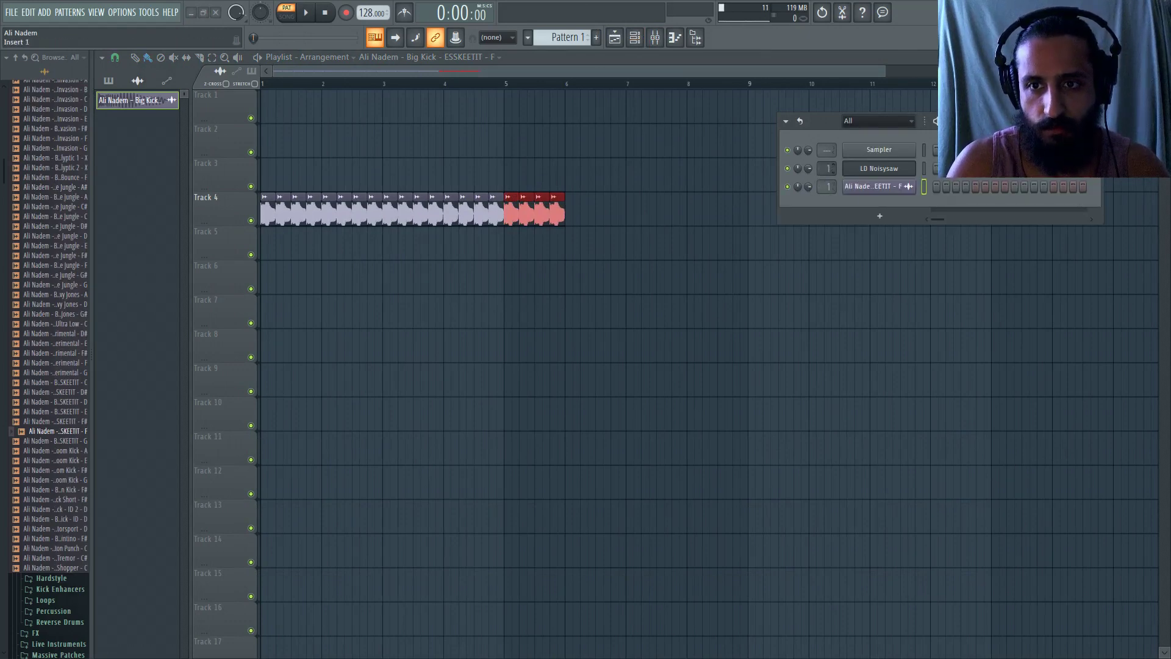
- Create a pattern named saw as a four-bar clip at the start of Track 6 and trim the kick row to four bars
{"action": "left_click", "coordinate": [597, 38]}
{"action": "type", "text": "saw"}
{"action": "key", "text": "Return"}
{"action": "left_click", "coordinate": [405, 284]}
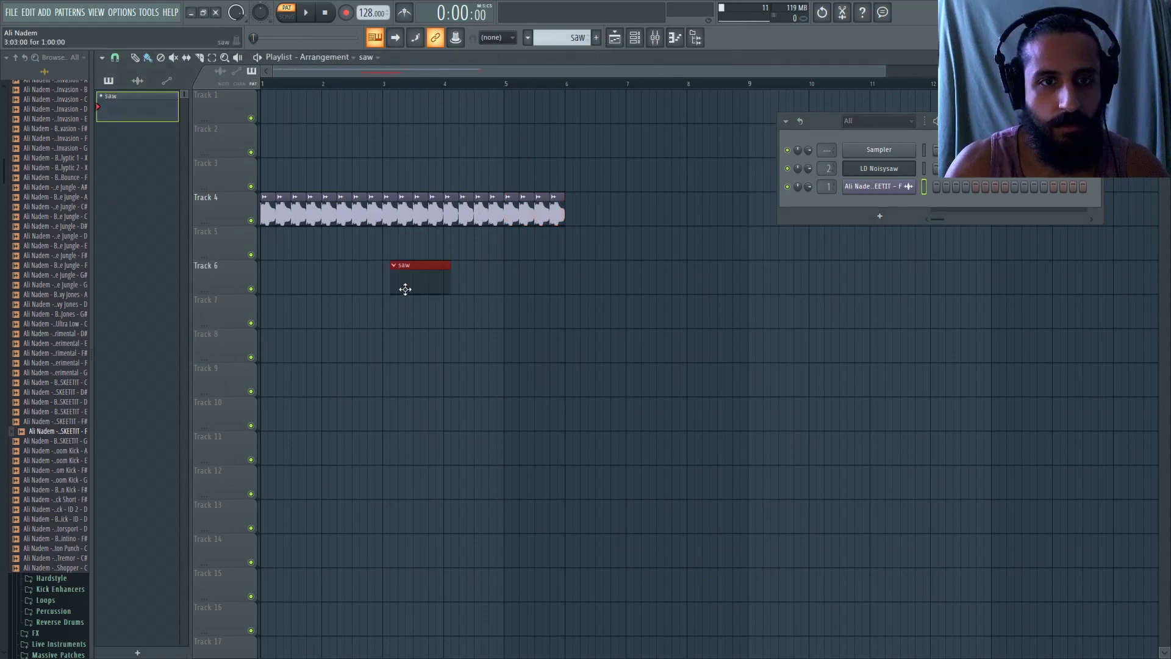
{"action": "left_click_drag", "start_coordinate": [405, 285], "coordinate": [489, 280]}
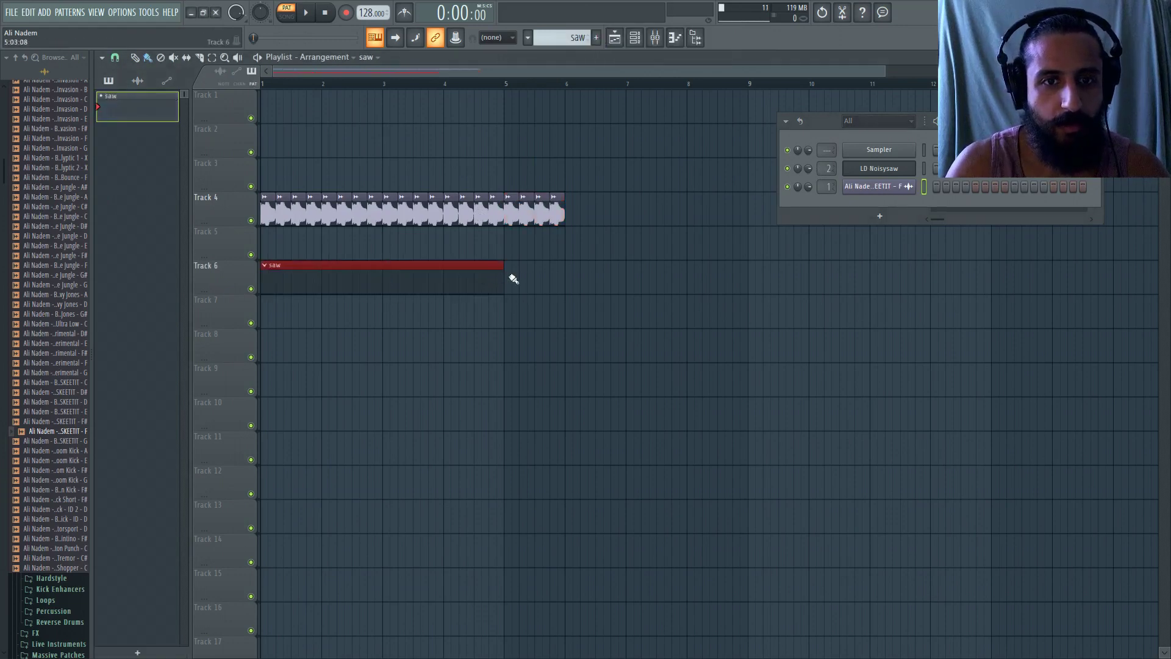
{"action": "left_click_drag", "start_coordinate": [564, 211], "coordinate": [504, 210]}
- Open LD Noisysaw's piano roll and load Kickstart into slot 10 of mixer insert 2, leaving the effect switched off
{"action": "right_click", "coordinate": [920, 168]}
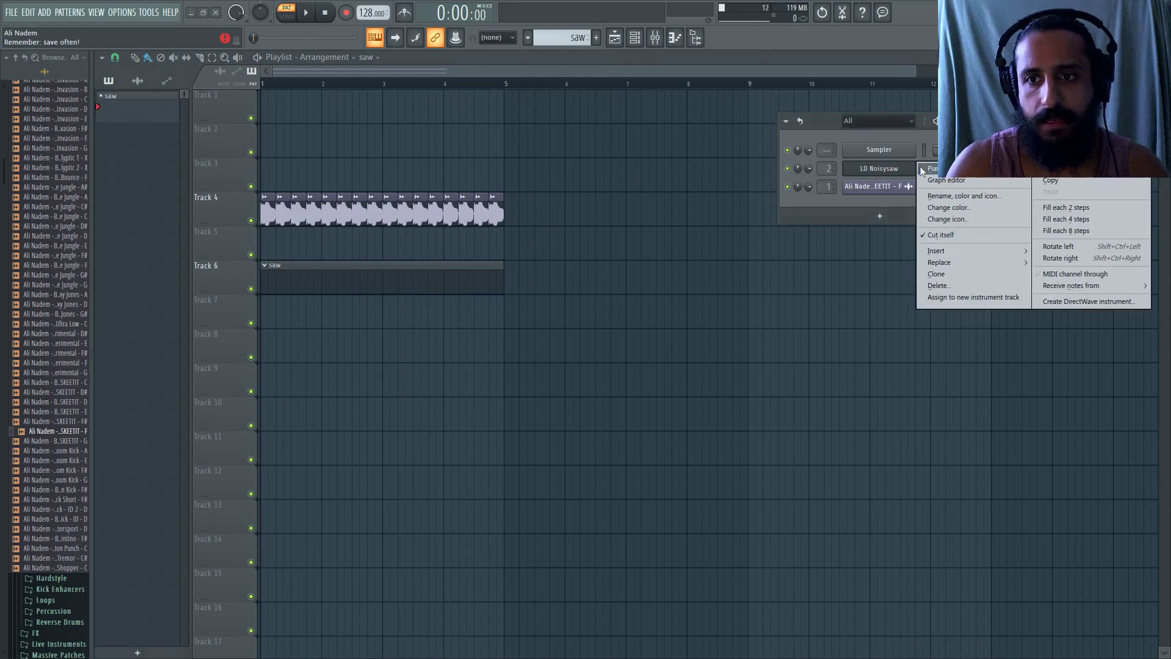
{"action": "left_click", "coordinate": [931, 178]}
{"action": "left_click", "coordinate": [655, 39]}
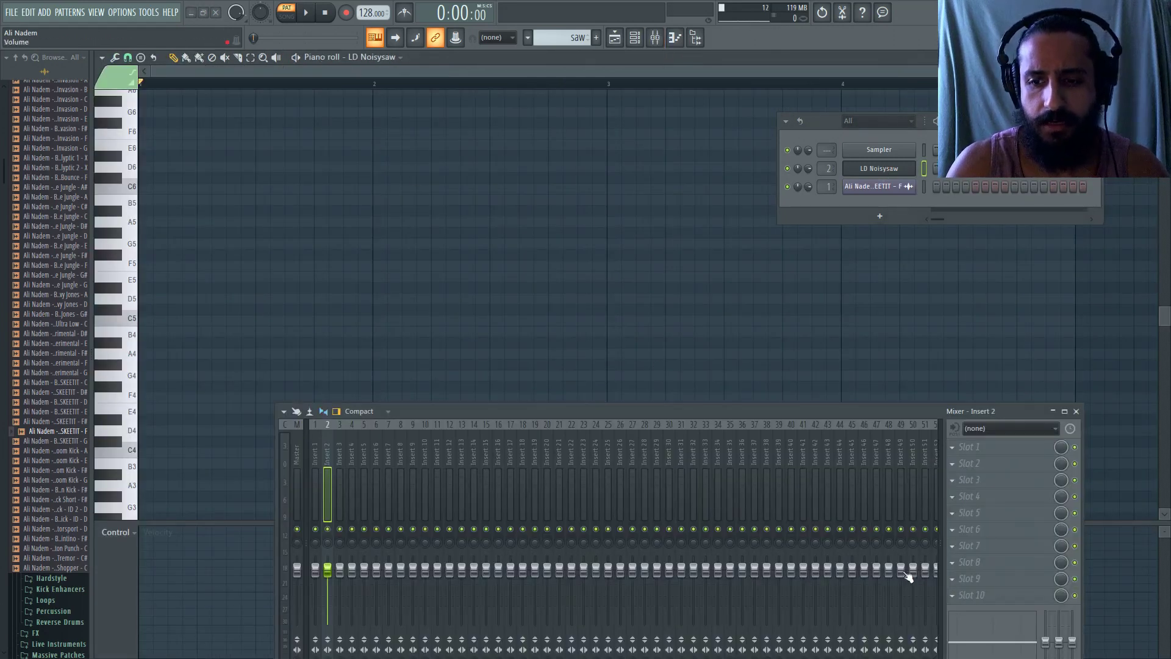
{"action": "left_click", "coordinate": [955, 601]}
{"action": "left_click", "coordinate": [654, 419]}
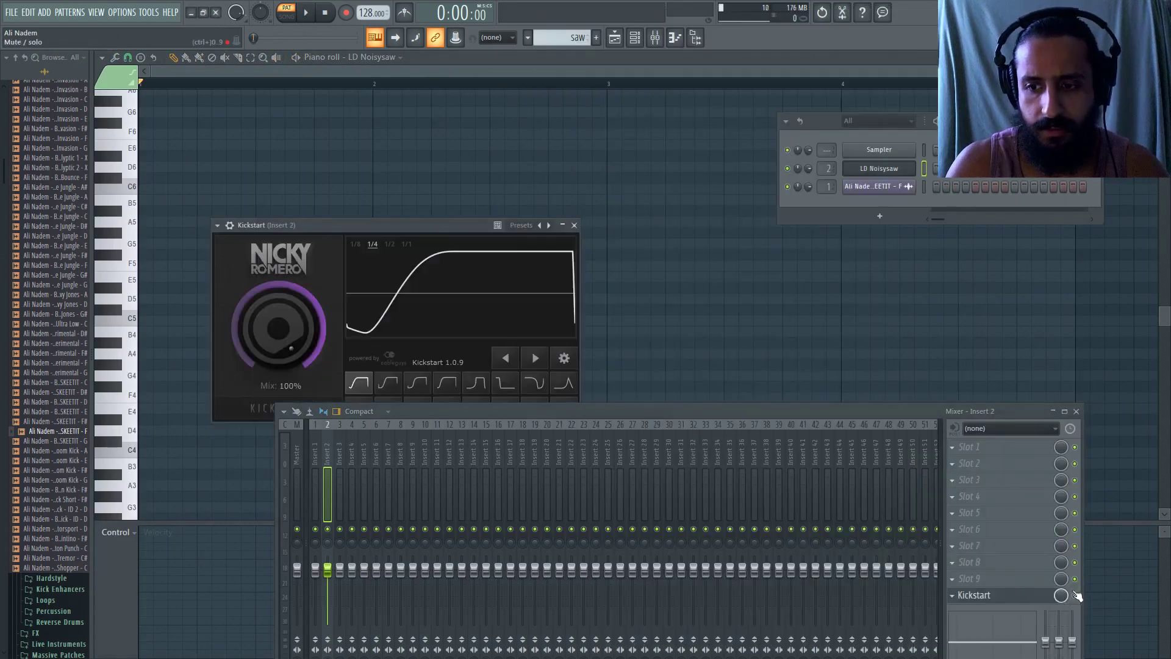
{"action": "key", "text": "Escape"}
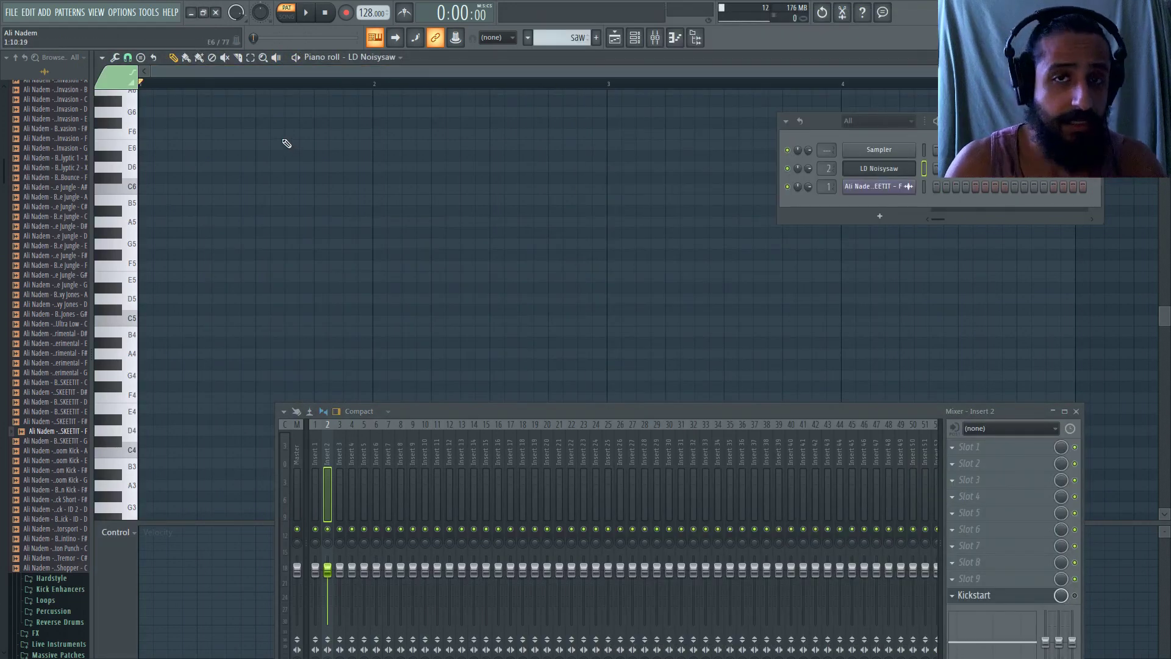
- Draw F5 notes on the first three beats of bar 1, followed by half-beat A#5 and C6 notes, and play the pattern
{"action": "left_click_drag", "start_coordinate": [161, 210], "coordinate": [146, 265]}
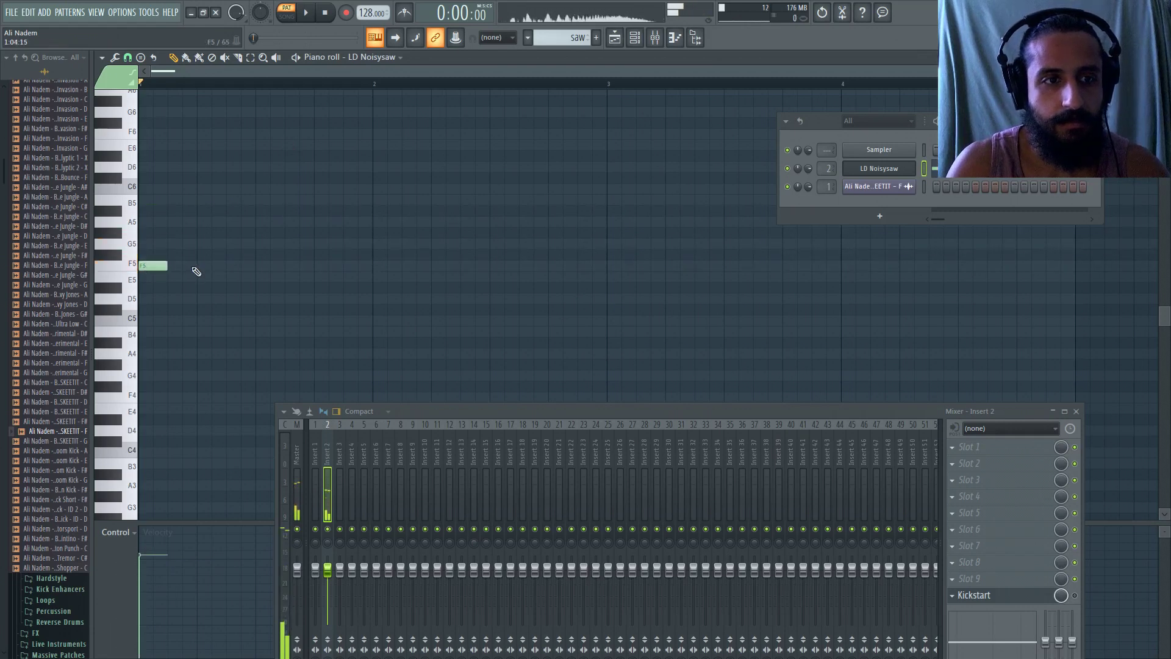
{"action": "key", "text": "space"}
{"action": "left_click", "coordinate": [216, 267]}
{"action": "left_click", "coordinate": [257, 265]}
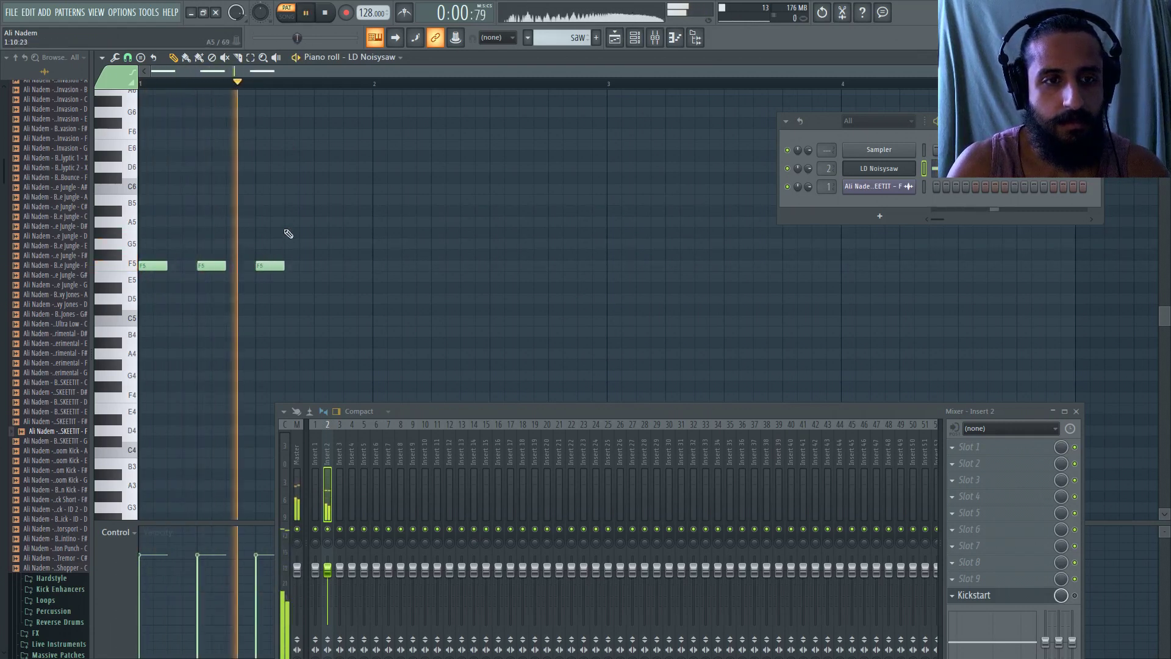
{"action": "left_click", "coordinate": [288, 211]}
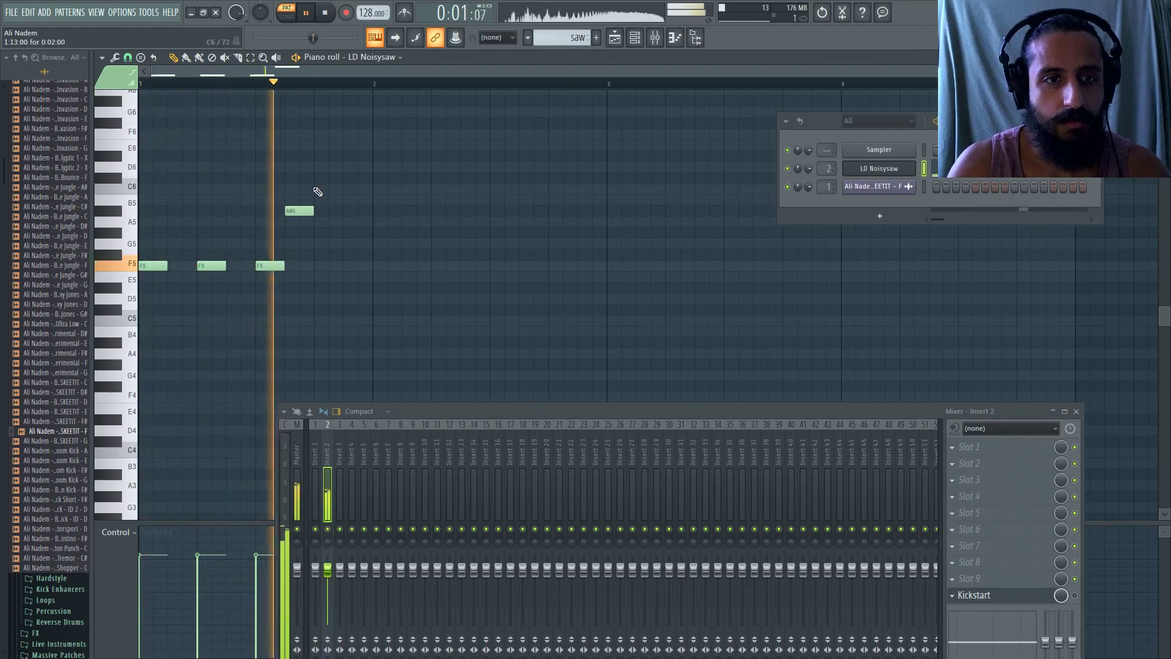
{"action": "left_click", "coordinate": [317, 189]}
{"action": "key", "text": "space"}
{"action": "key", "text": "space"}
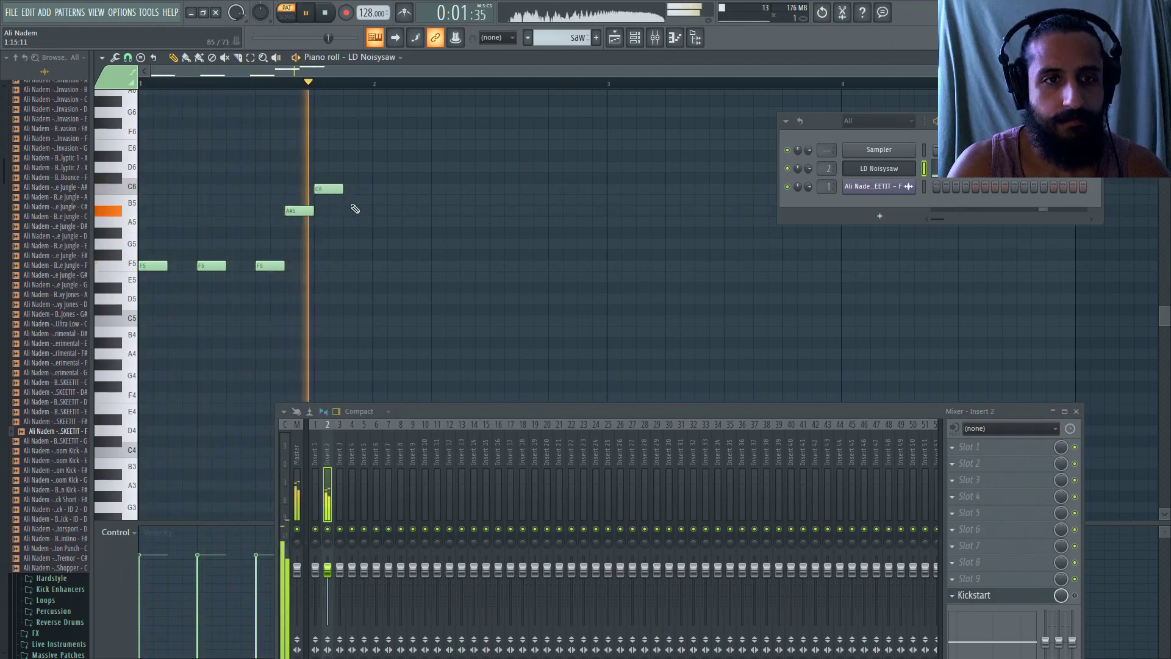
- Raise the last two notes of bar 1 to C6 and C#6 and listen to the phrase
{"action": "key", "text": "space"}
{"action": "key", "text": "space"}
{"action": "left_click_drag", "start_coordinate": [294, 212], "coordinate": [318, 177]}
{"action": "key", "text": "space"}
{"action": "key", "text": "space"}
{"action": "key", "text": "space"}
{"action": "key", "text": "space"}
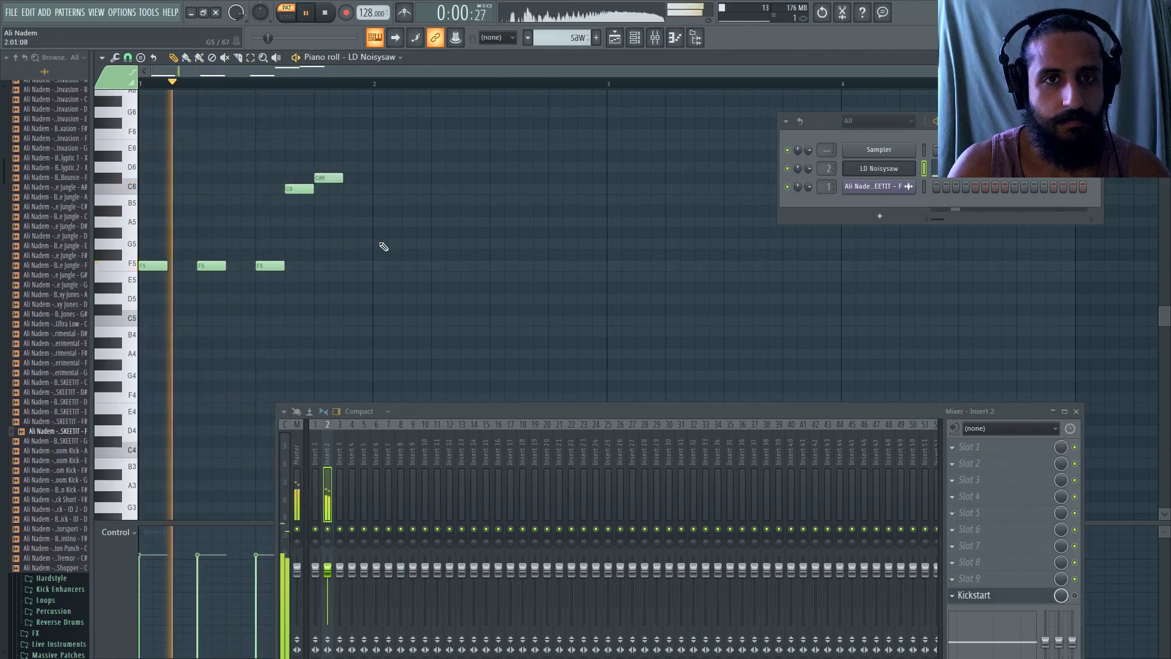
- Fill bar 2 with F5 notes on the first three beats followed by C#6 and C6, checking by playback
{"action": "left_click", "coordinate": [380, 266]}
{"action": "key", "text": "space"}
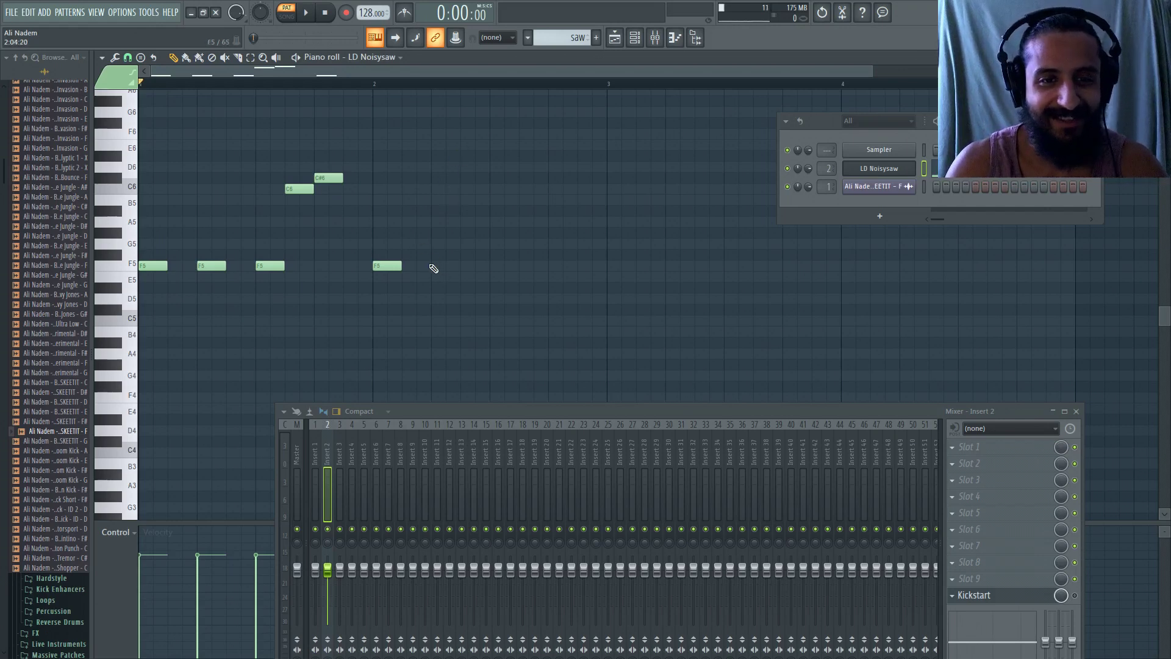
{"action": "key", "text": "space"}
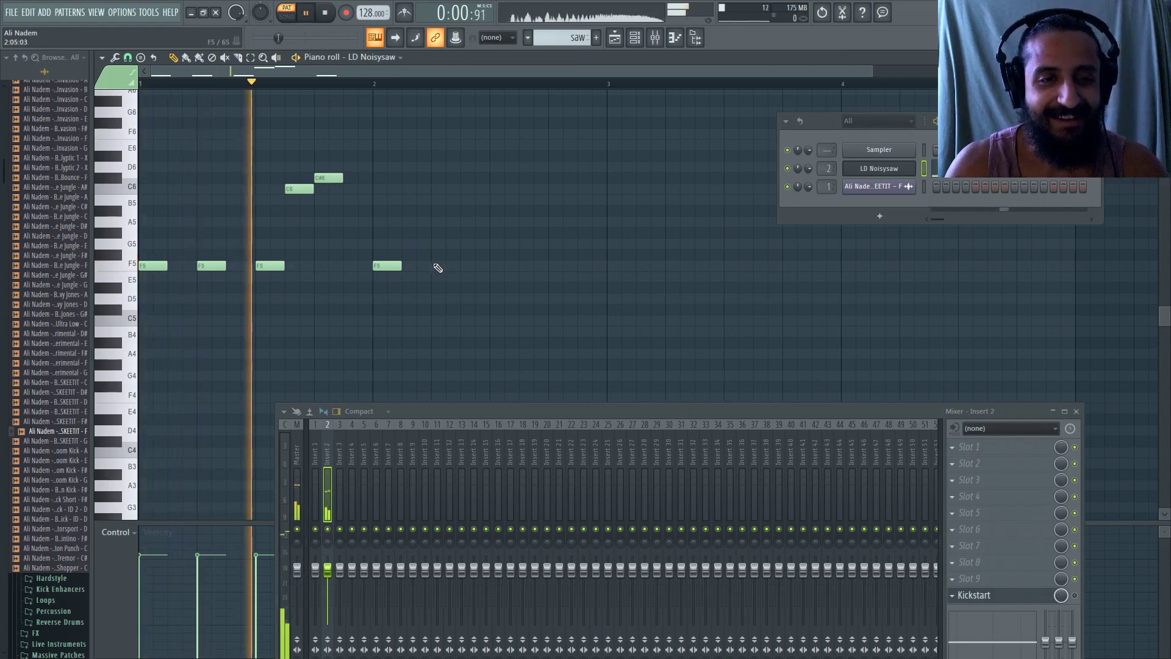
{"action": "left_click", "coordinate": [433, 265]}
{"action": "left_click", "coordinate": [491, 265]}
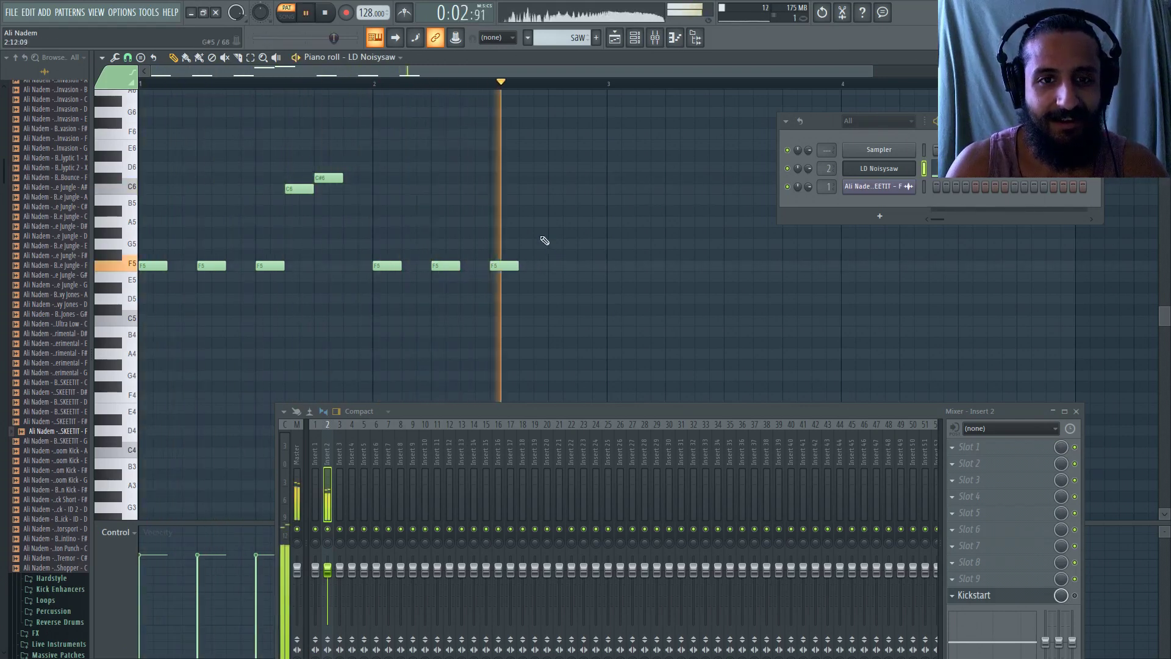
{"action": "key", "text": "space"}
{"action": "left_click", "coordinate": [519, 166]}
{"action": "left_click_drag", "start_coordinate": [553, 192], "coordinate": [553, 192]}
{"action": "key", "text": "space"}
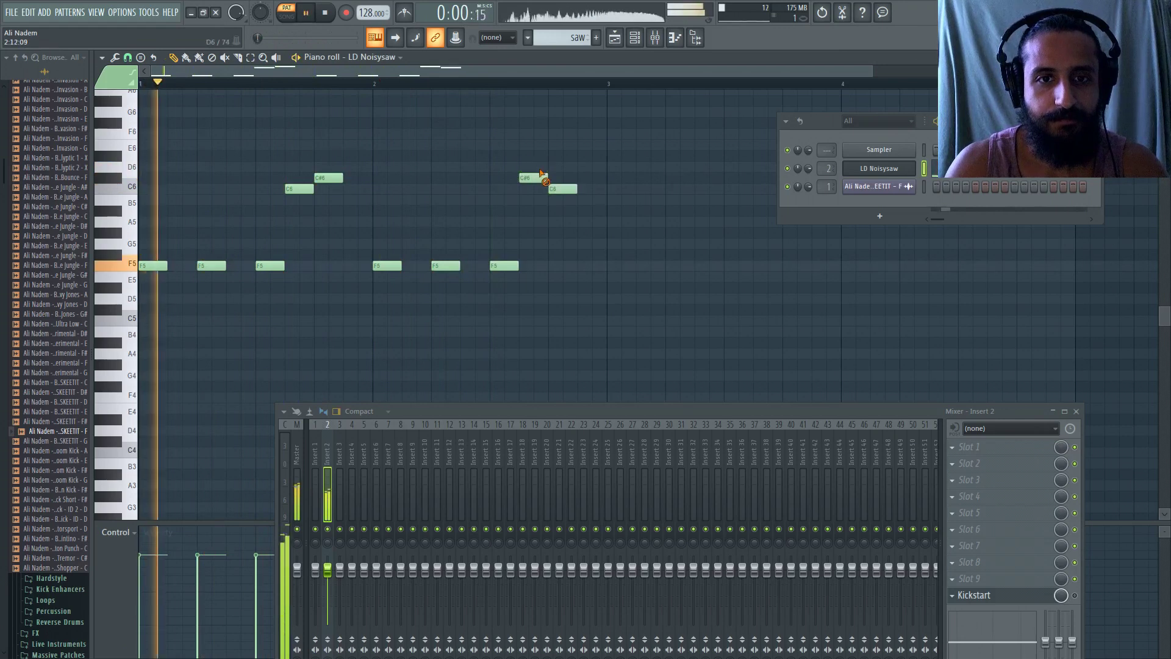
- Duplicate the whole two-bar melody into bars 3 and 4
{"action": "scroll", "coordinate": [485, 267], "scroll_direction": "down", "scroll_amount": 2}
{"action": "key", "text": "ctrl+a"}
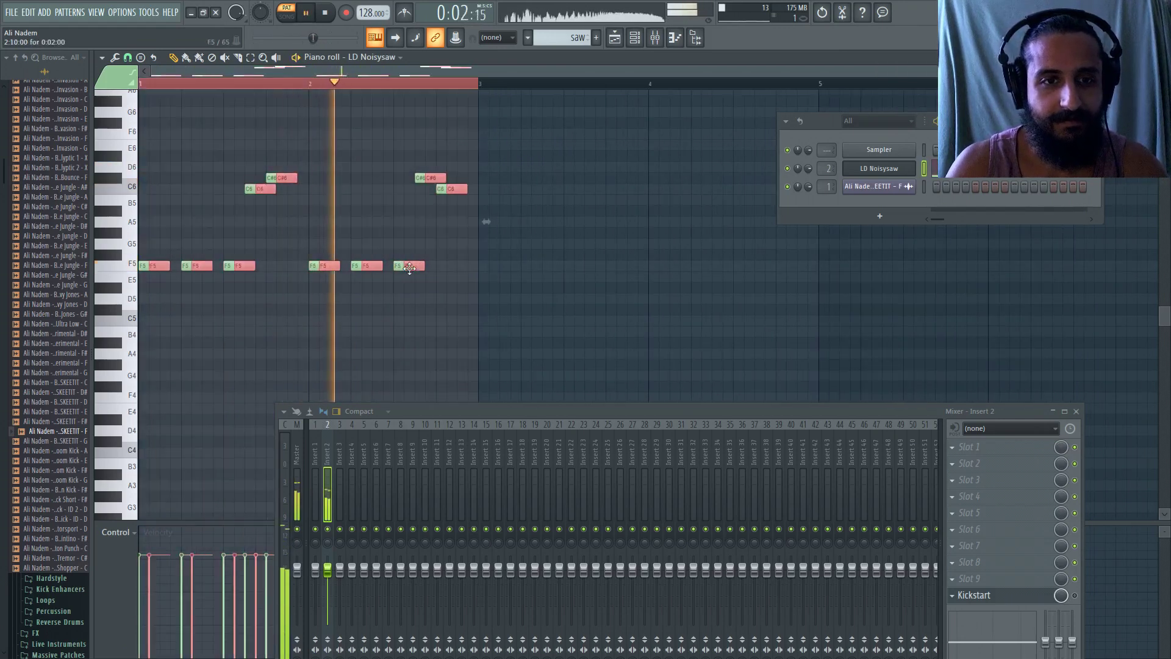
{"action": "left_click_drag", "start_coordinate": [410, 267], "coordinate": [737, 273]}
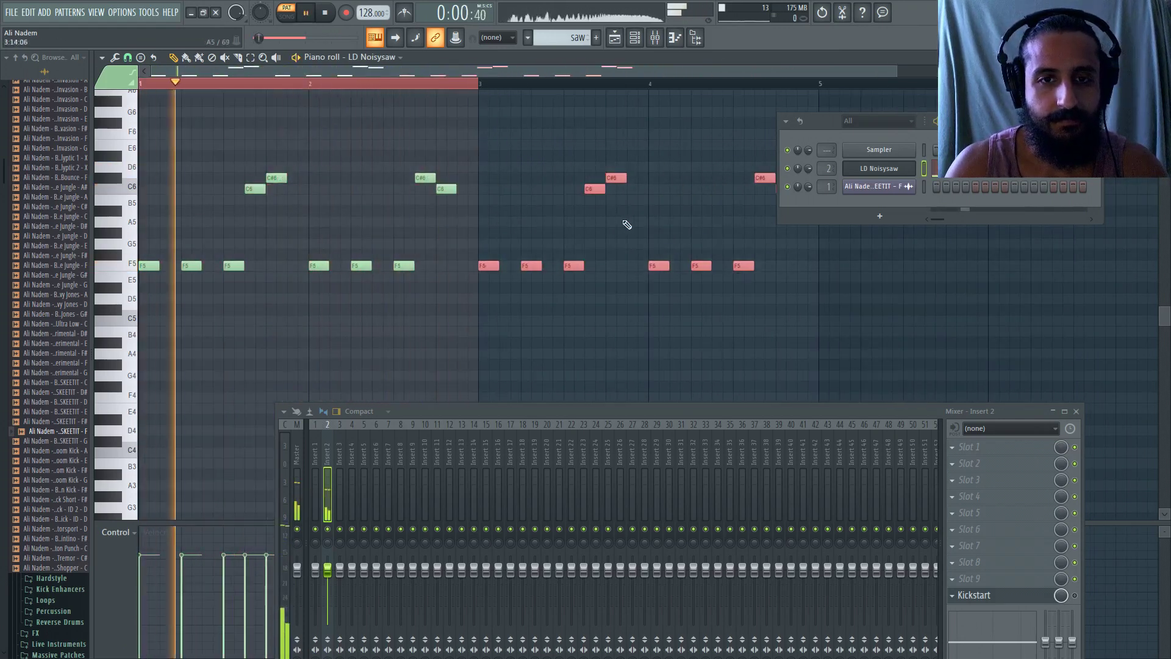
{"action": "key", "text": "ctrl+d"}
{"action": "scroll", "coordinate": [567, 202], "scroll_direction": "up", "scroll_amount": 2}
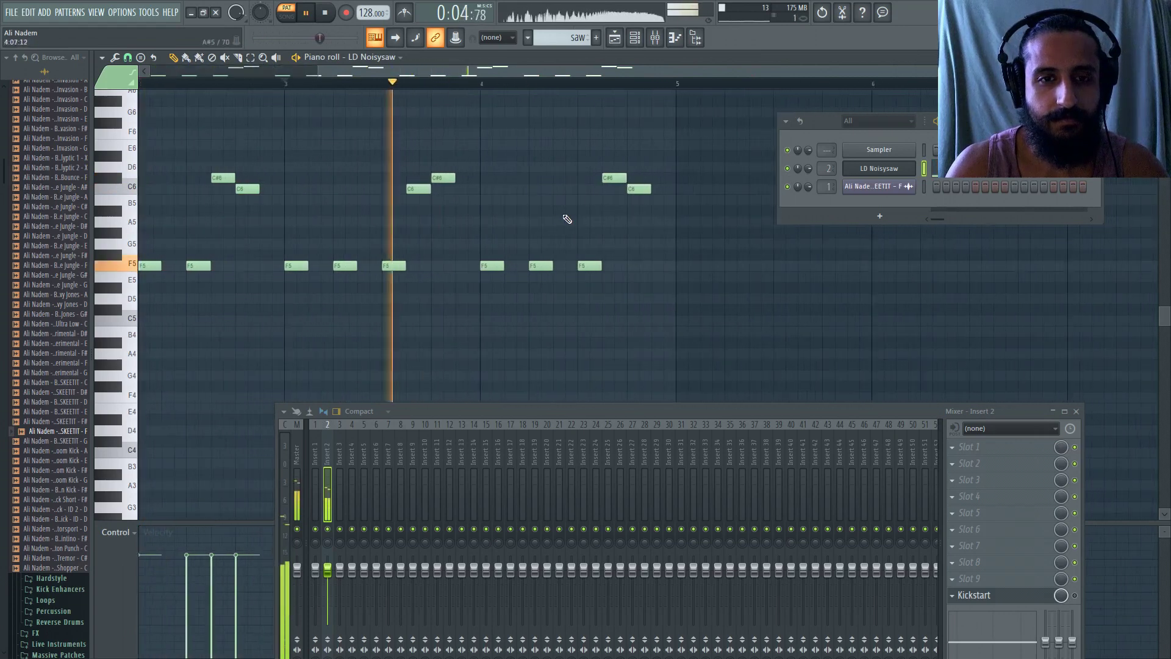
- Replace the first two F5 notes of bar 4 with A#5 notes on the same beats
{"action": "key", "text": "space"}
{"action": "key", "text": "space"}
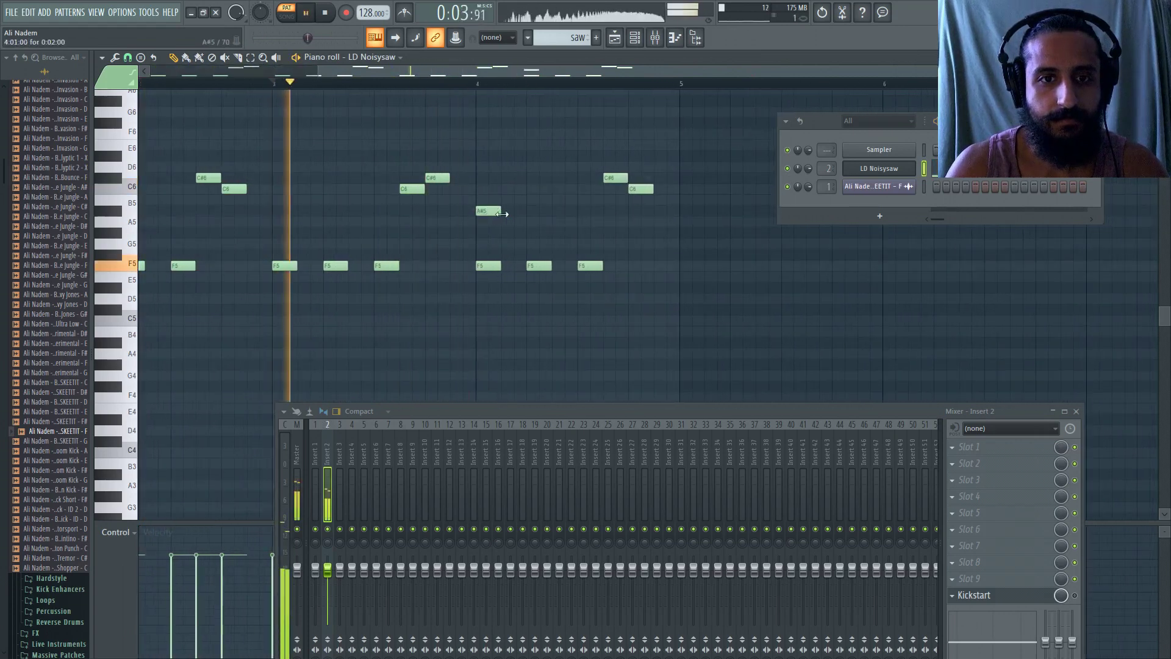
{"action": "left_click", "coordinate": [532, 210]}
{"action": "right_click", "coordinate": [488, 265]}
{"action": "right_click", "coordinate": [549, 265]}
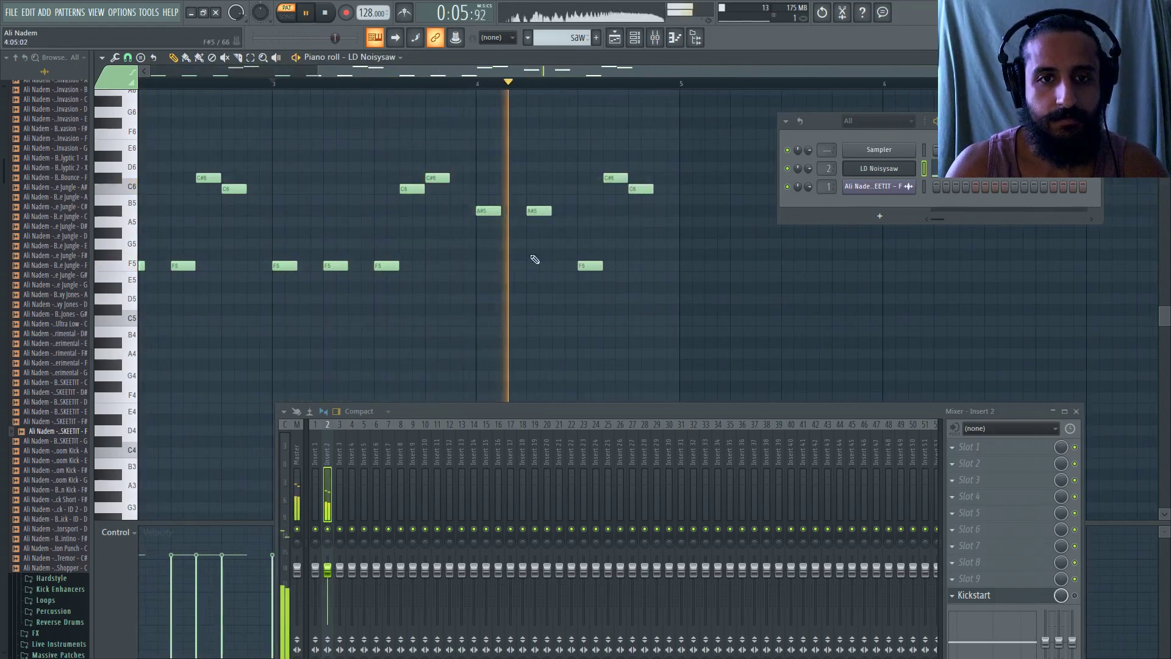
{"action": "left_click_drag", "start_coordinate": [499, 211], "coordinate": [488, 210]}
{"action": "left_click", "coordinate": [507, 210]}
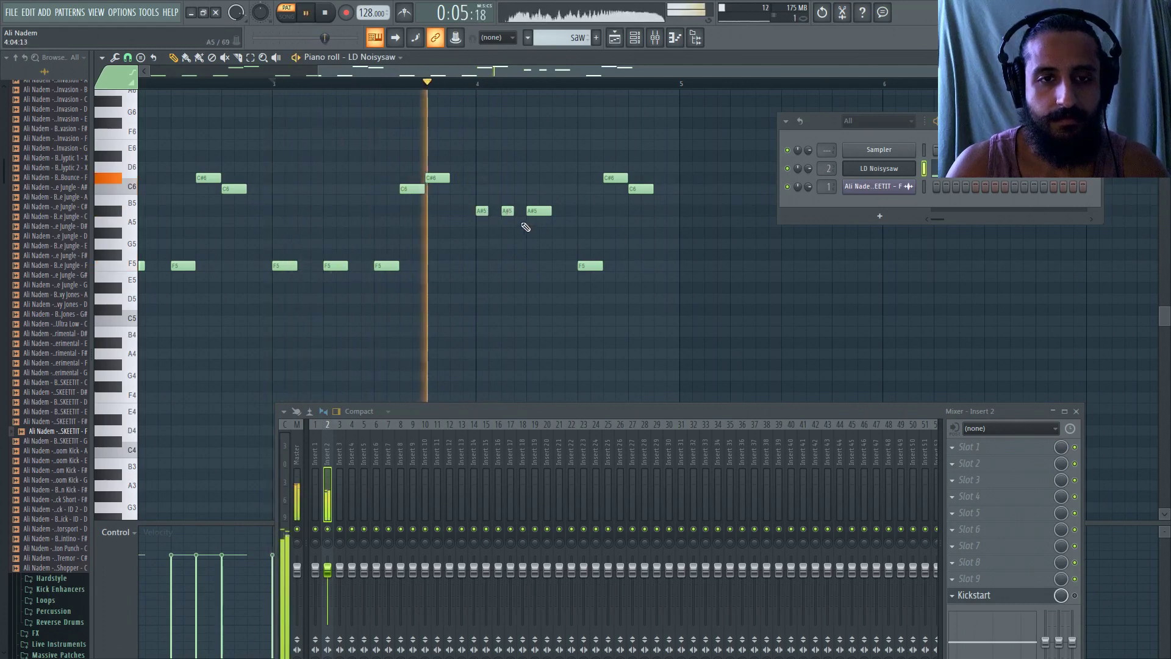
{"action": "scroll", "coordinate": [569, 244], "scroll_direction": "up", "scroll_amount": 1}
{"action": "right_click", "coordinate": [509, 210]}
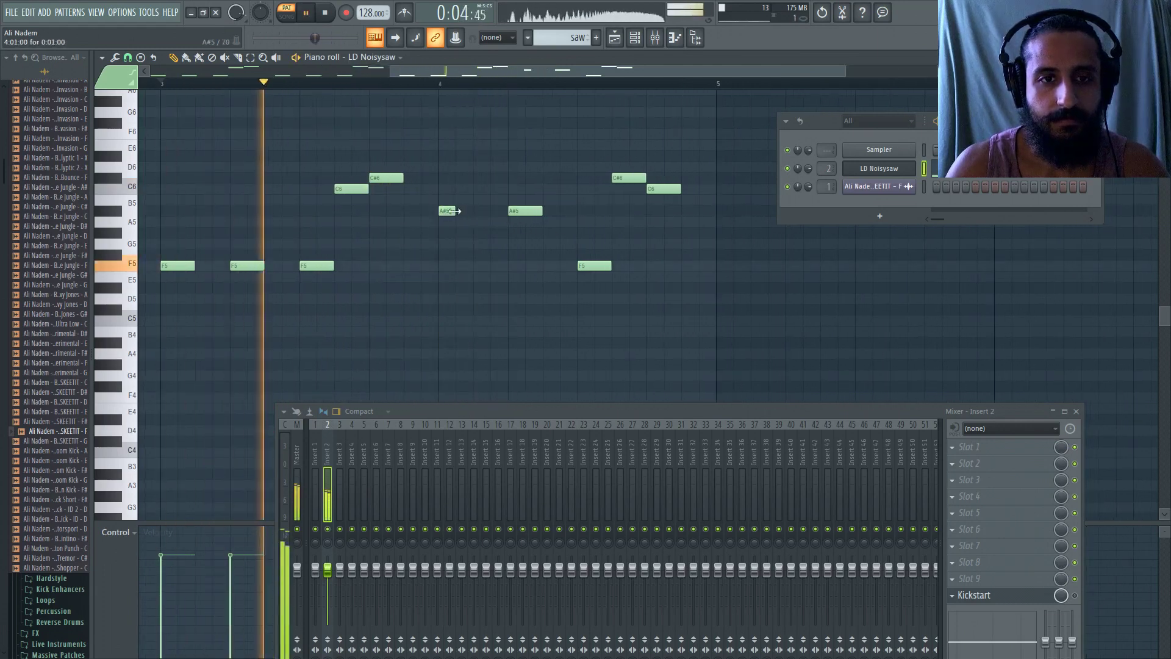
{"action": "left_click_drag", "start_coordinate": [455, 210], "coordinate": [473, 211]}
- Replace the remaining F5 note on beat 3 of bar 4 with A#5 and stop playback
{"action": "right_click", "coordinate": [599, 269]}
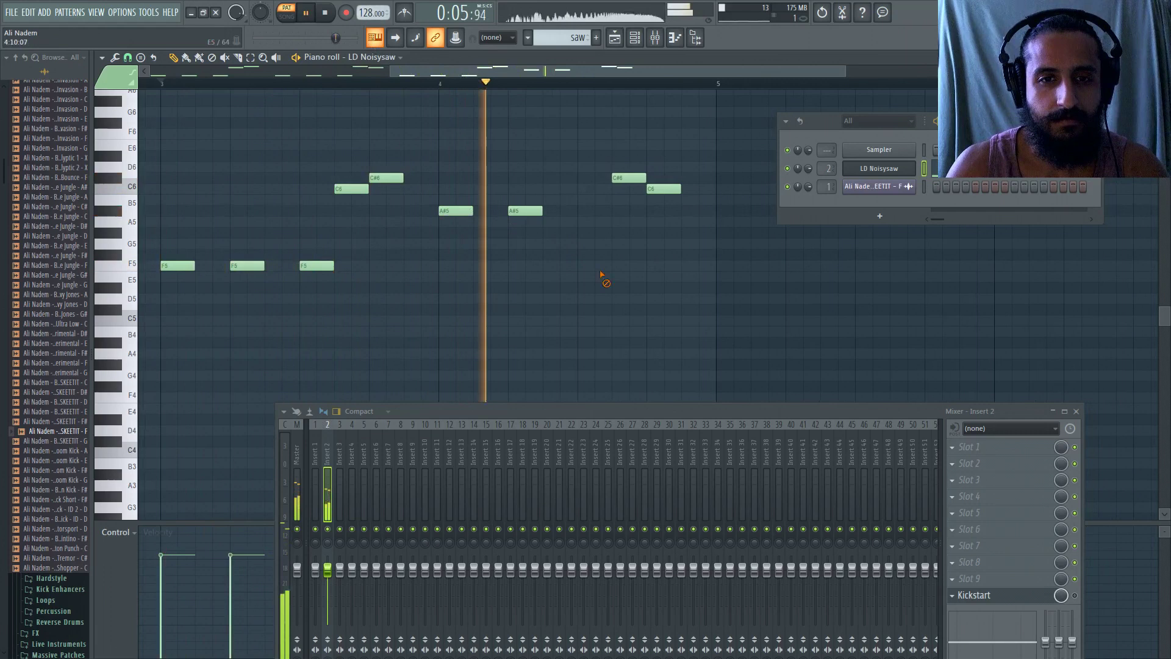
{"action": "left_click", "coordinate": [583, 211]}
{"action": "key", "text": "space"}
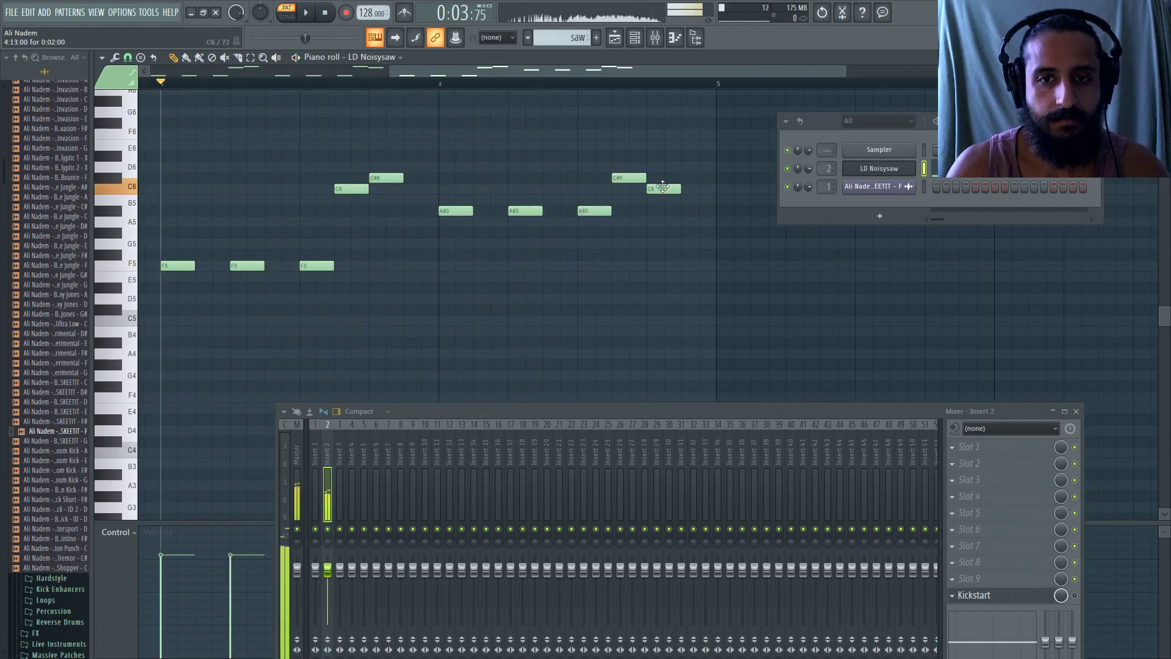
- Play the melody with the kick in song mode and shift bar 1's second F5 note one step earlier
{"action": "scroll", "coordinate": [630, 236], "scroll_direction": "down", "scroll_amount": 3}
{"action": "key", "text": "l"}
{"action": "key", "text": "space"}
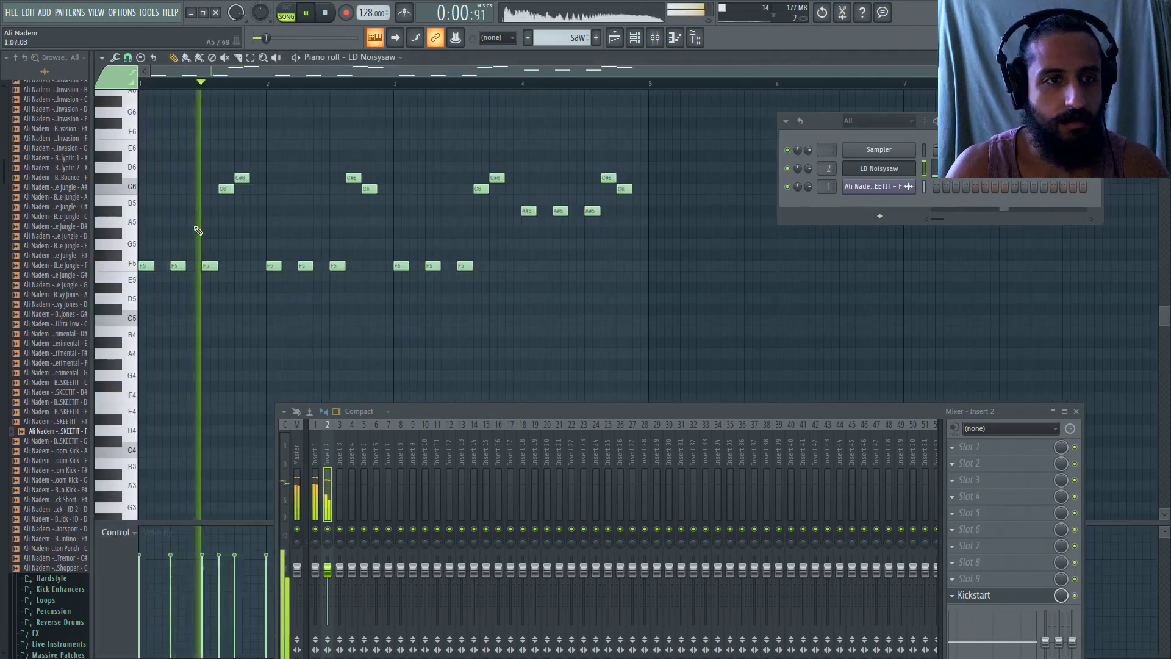
{"action": "scroll", "coordinate": [199, 230], "scroll_direction": "up", "scroll_amount": 2}
{"action": "key", "text": "space"}
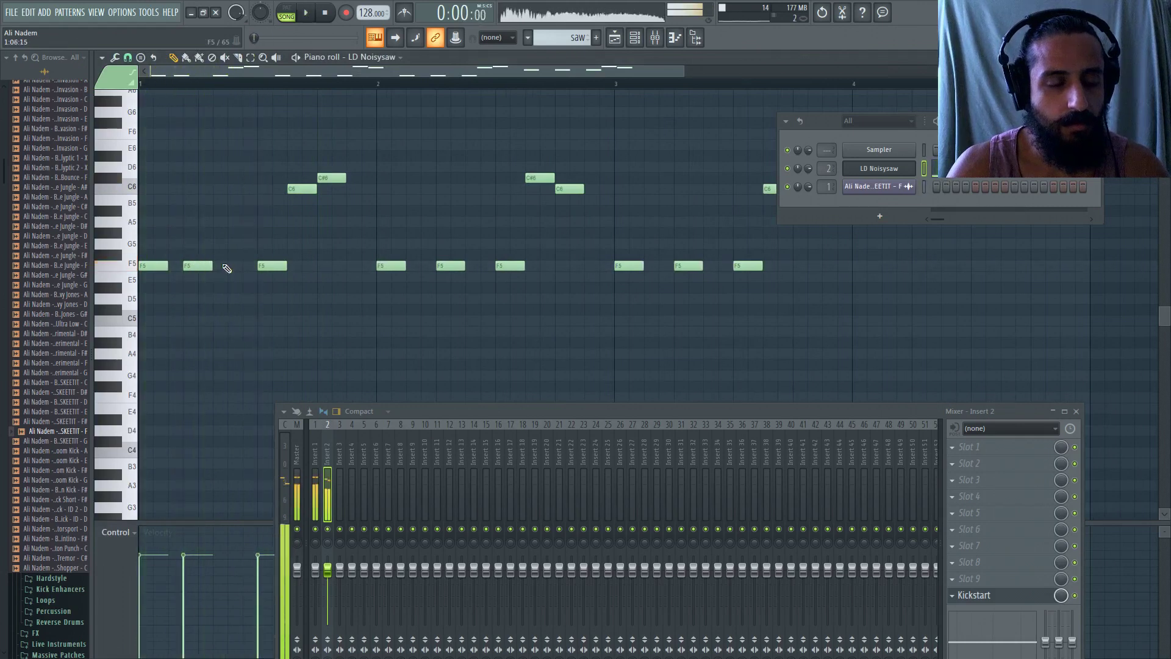
- Add a one-step F5 note on step 7 of bar 1 and restart playback
{"action": "key", "text": "space"}
{"action": "left_click", "coordinate": [232, 266]}
{"action": "key", "text": "space"}
{"action": "key", "text": "space"}
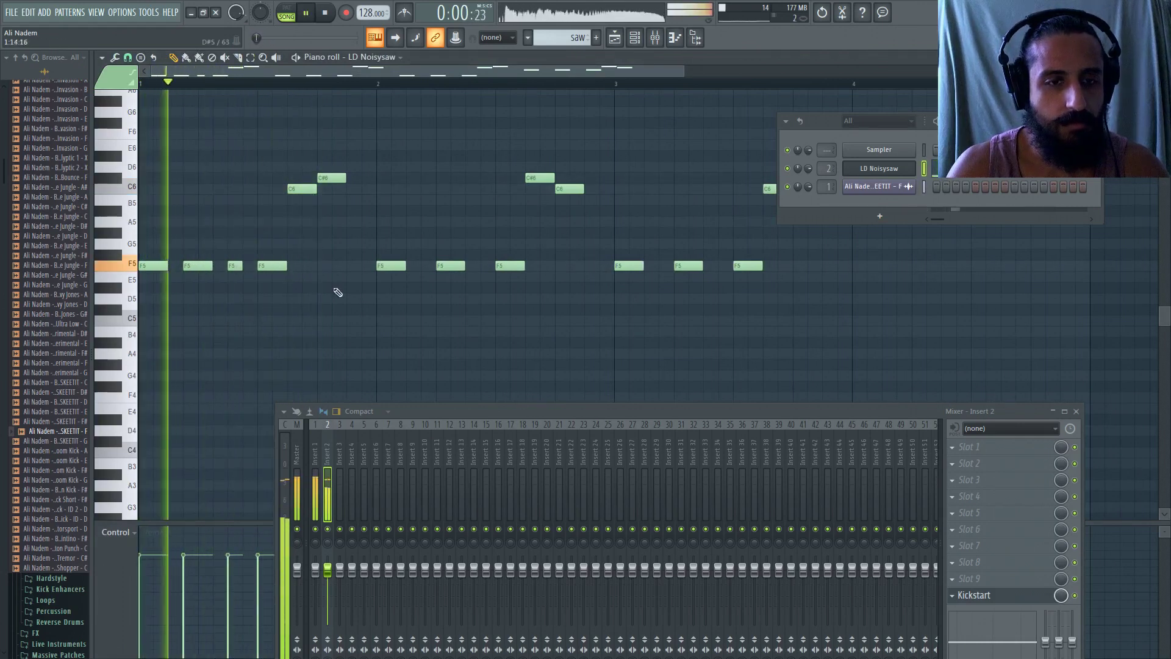
- Set snapping to 1/4 step, shorten bar 1's new F5 note to three quarters of a step, and add a matching one on step 8
{"action": "scroll", "coordinate": [201, 122], "scroll_direction": "up", "scroll_amount": 2}
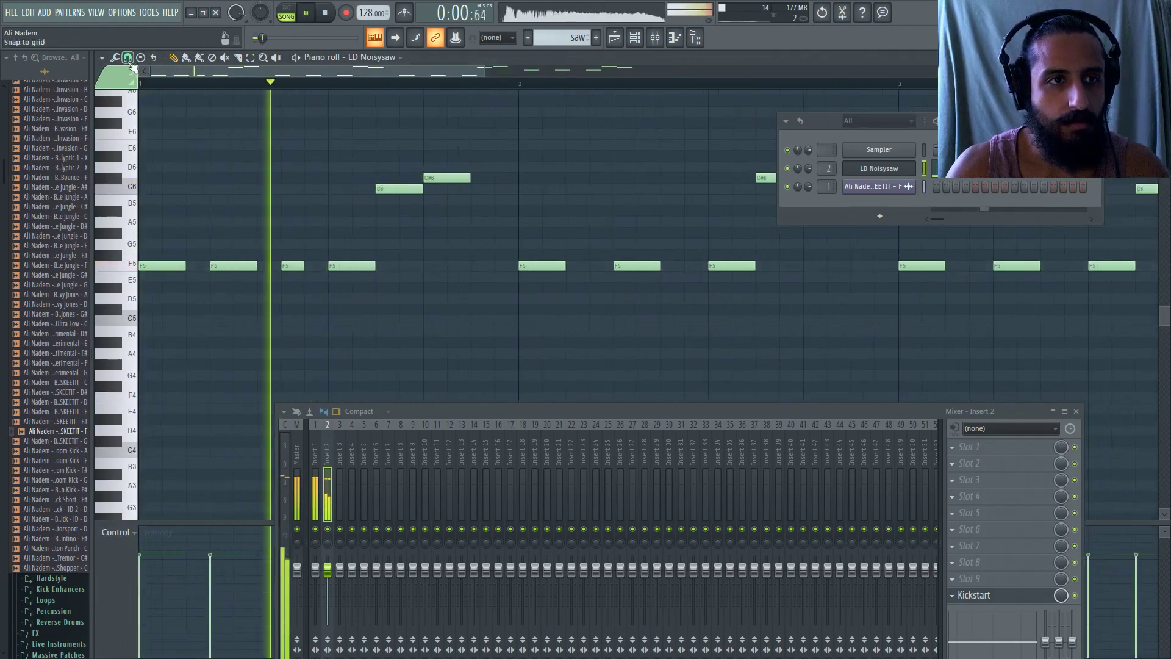
{"action": "left_click", "coordinate": [129, 58]}
{"action": "left_click", "coordinate": [141, 126]}
{"action": "scroll", "coordinate": [241, 214], "scroll_direction": "up", "scroll_amount": 1}
{"action": "mouse_move", "coordinate": [325, 266]}
{"action": "left_mouse_down"}
{"action": "mouse_move", "coordinate": [341, 266]}
{"action": "mouse_move", "coordinate": [316, 266]}
{"action": "left_mouse_up"}
{"action": "left_click", "coordinate": [326, 264]}
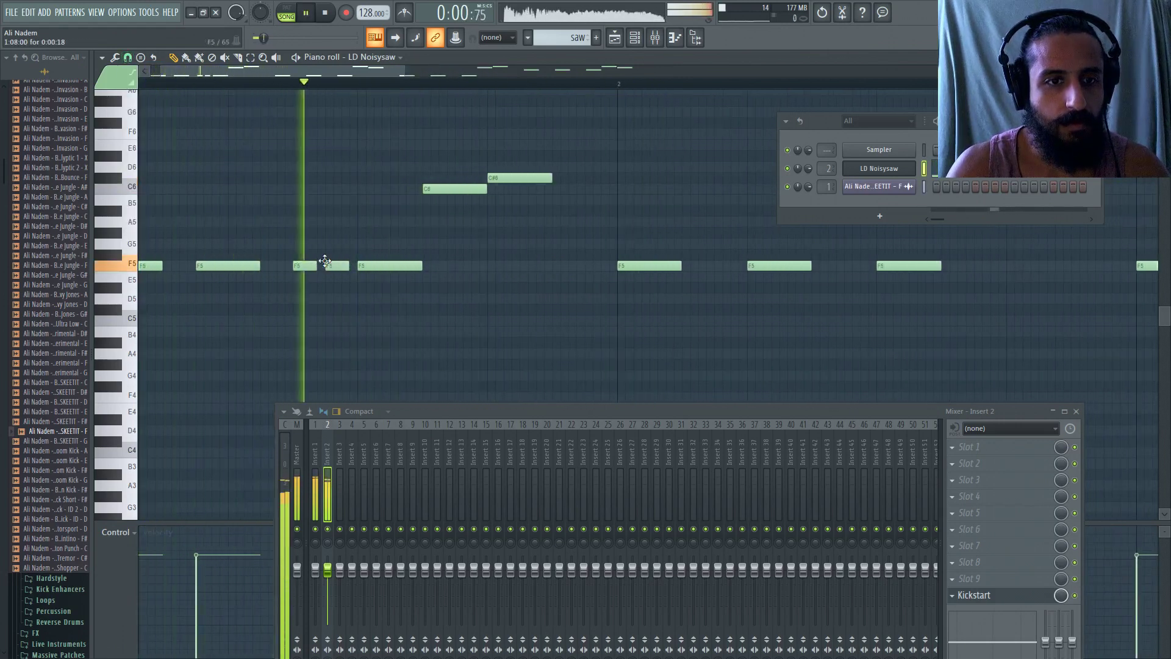
- With snapping set to Line, move the second F5 of bars 2 and 3 one step earlier and add short F5 notes on steps 7 and 8
{"action": "left_click", "coordinate": [128, 58]}
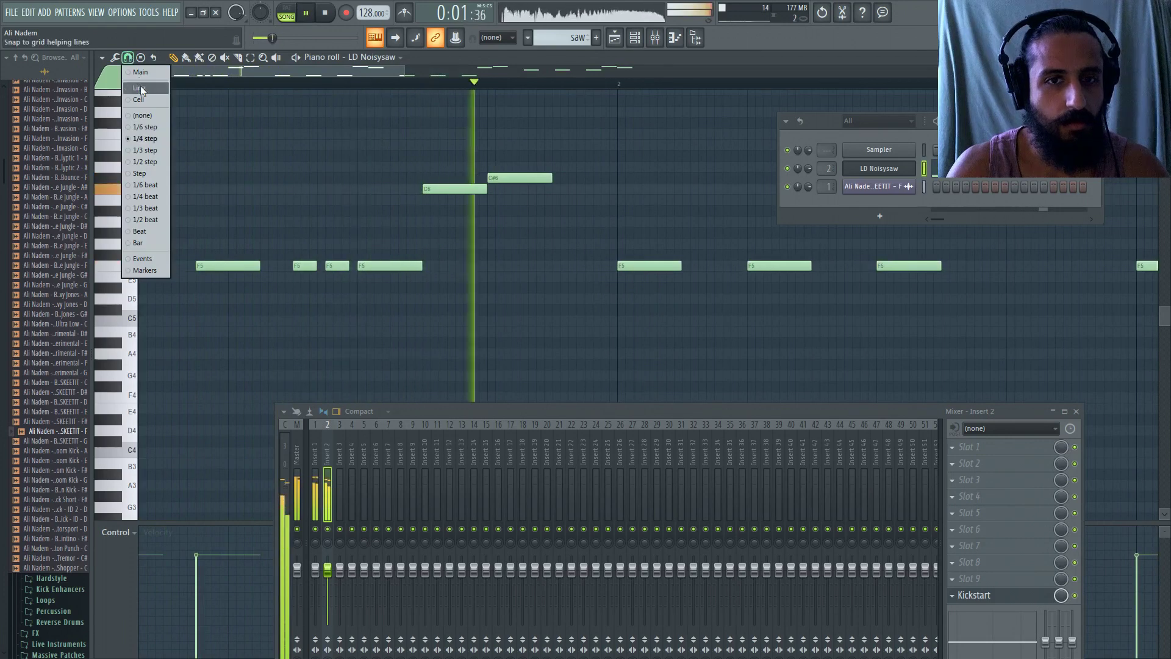
{"action": "left_click", "coordinate": [140, 90]}
{"action": "scroll", "coordinate": [295, 158], "scroll_direction": "down", "scroll_amount": 1}
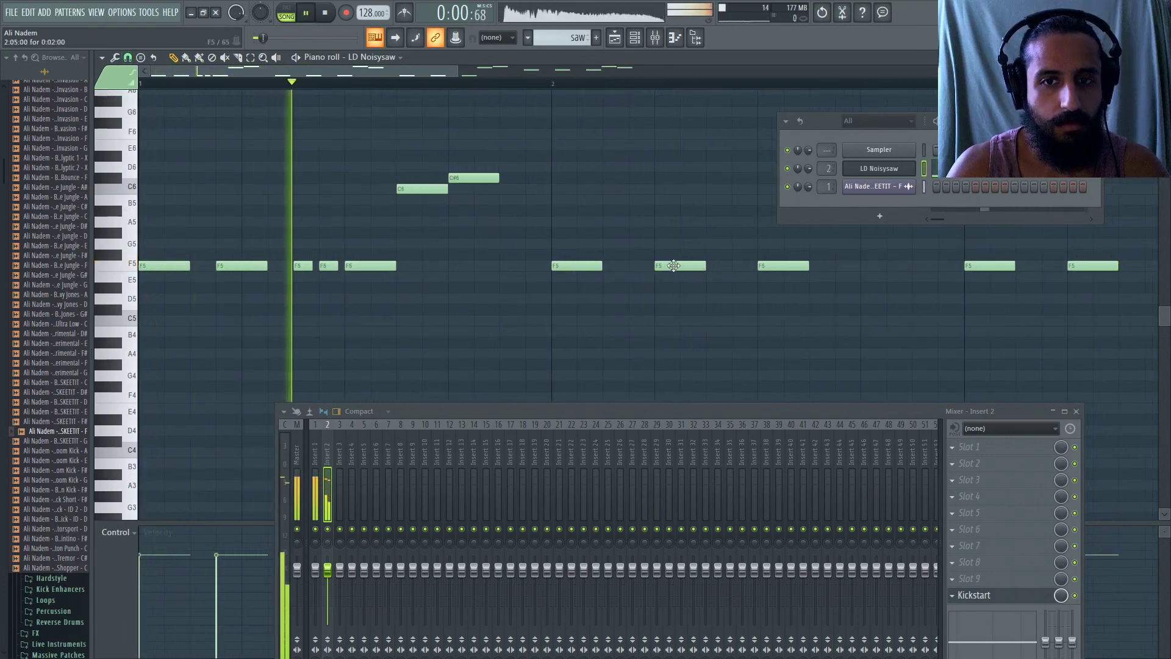
{"action": "left_click_drag", "start_coordinate": [673, 266], "coordinate": [648, 265]}
{"action": "left_click", "coordinate": [323, 266]}
{"action": "left_click", "coordinate": [711, 266]}
{"action": "left_click", "coordinate": [735, 268]}
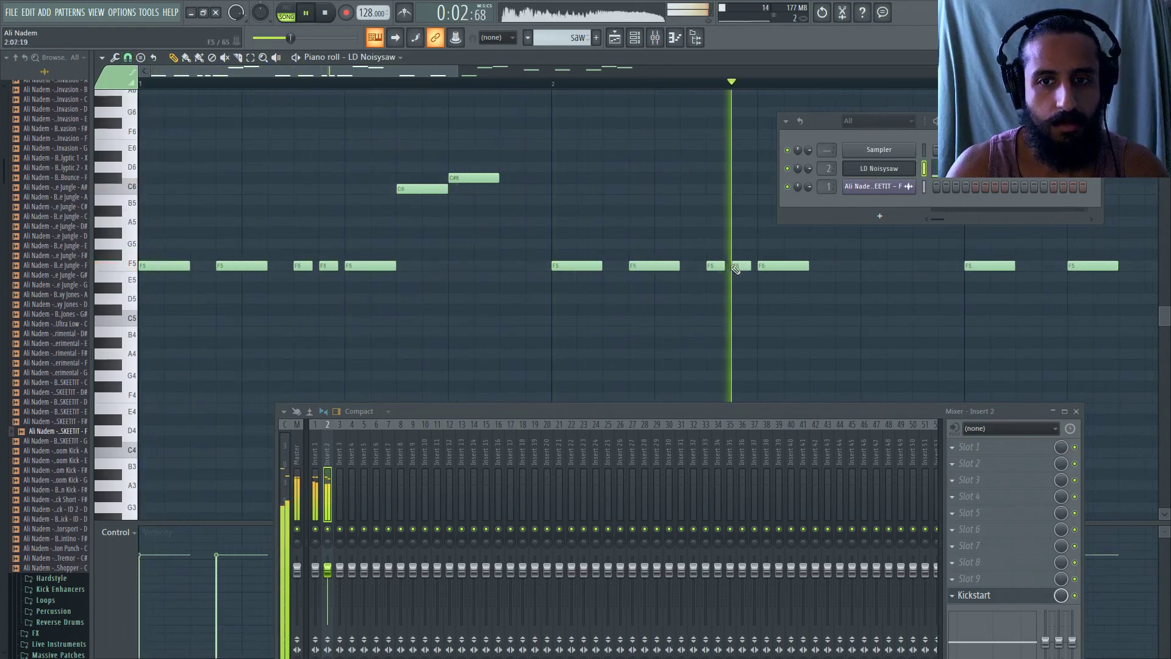
{"action": "scroll", "coordinate": [570, 262], "scroll_direction": "down", "scroll_amount": 3}
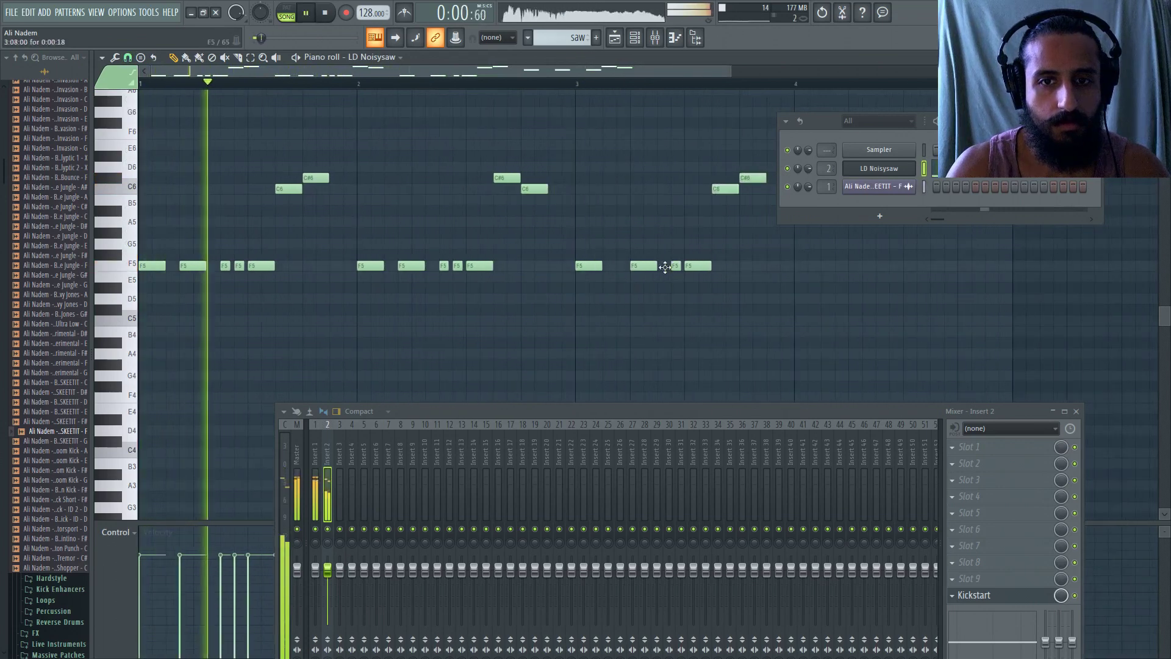
{"action": "scroll", "coordinate": [671, 280], "scroll_direction": "down", "scroll_amount": 1}
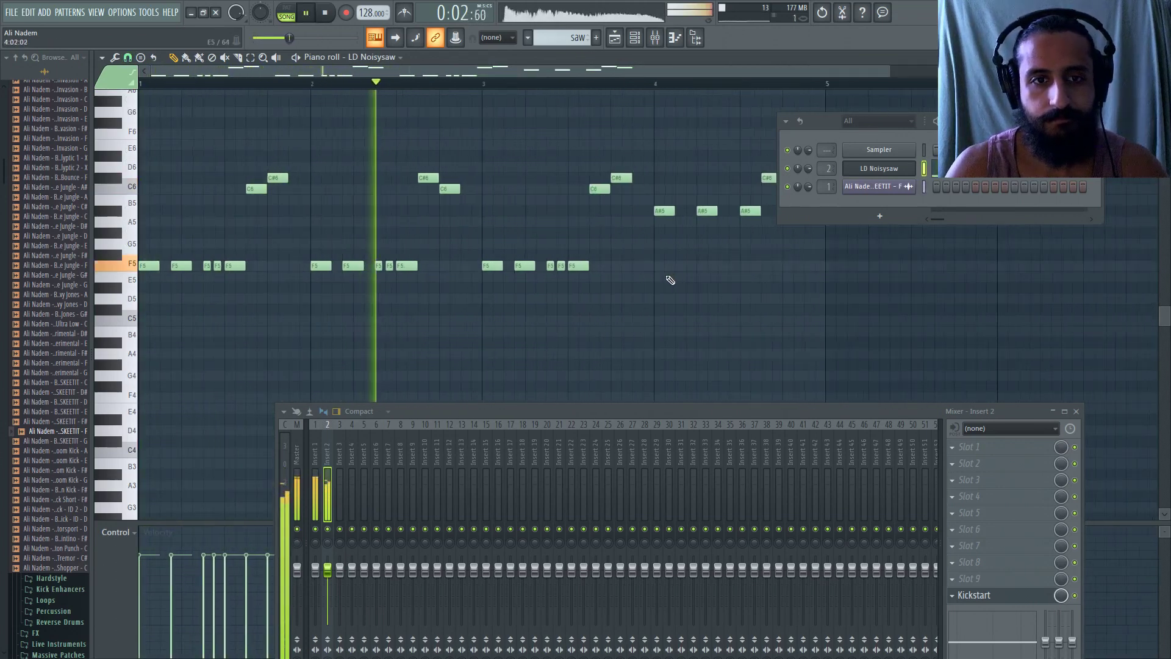
- Move bar 4's second A#5 note one step earlier and add two short A#5 notes on steps 7 and 8
{"action": "scroll", "coordinate": [803, 305], "scroll_direction": "up", "scroll_amount": 1}
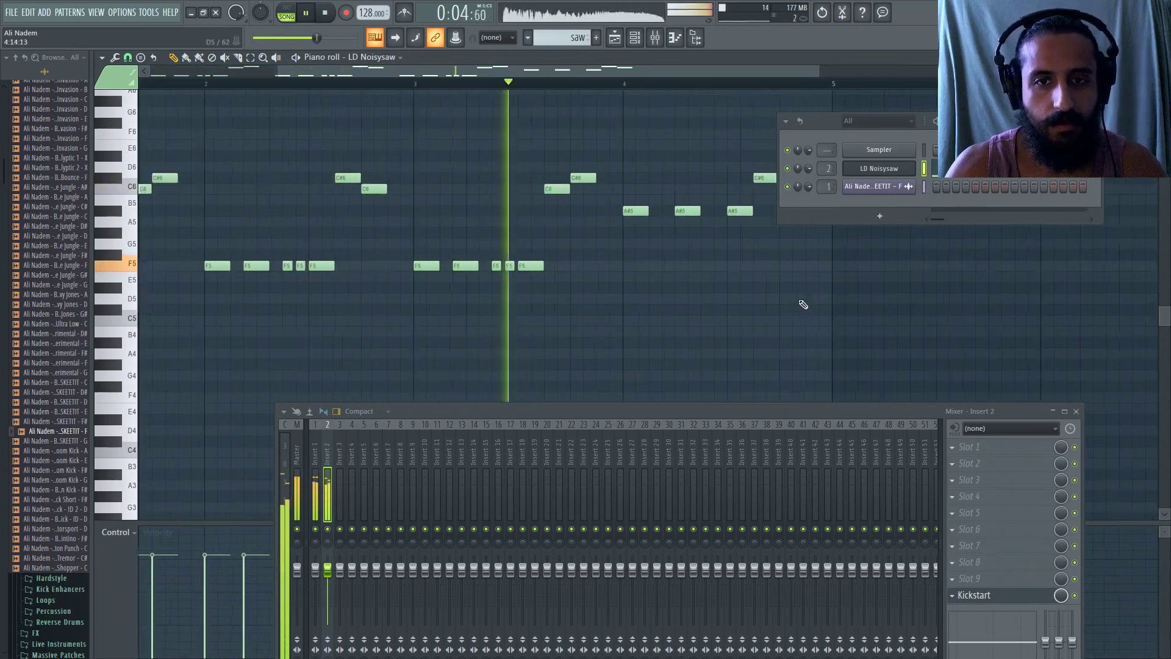
{"action": "scroll", "coordinate": [471, 219], "scroll_direction": "up", "scroll_amount": 1}
{"action": "key", "text": "space"}
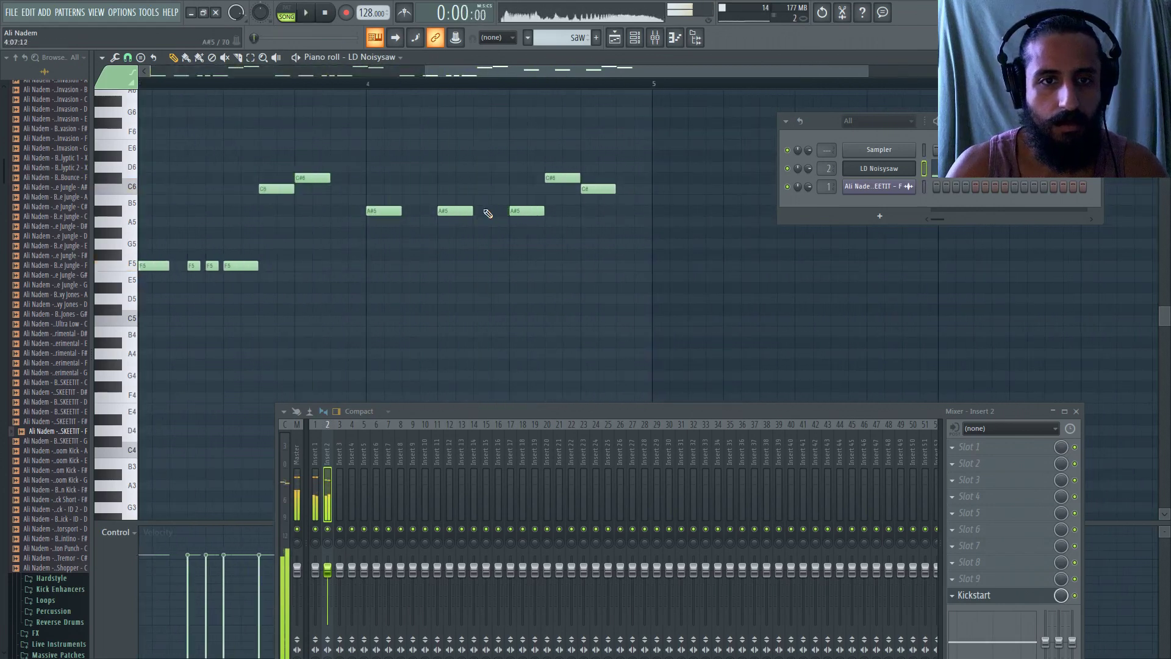
{"action": "key", "text": "space"}
{"action": "left_click_drag", "start_coordinate": [459, 210], "coordinate": [440, 209]}
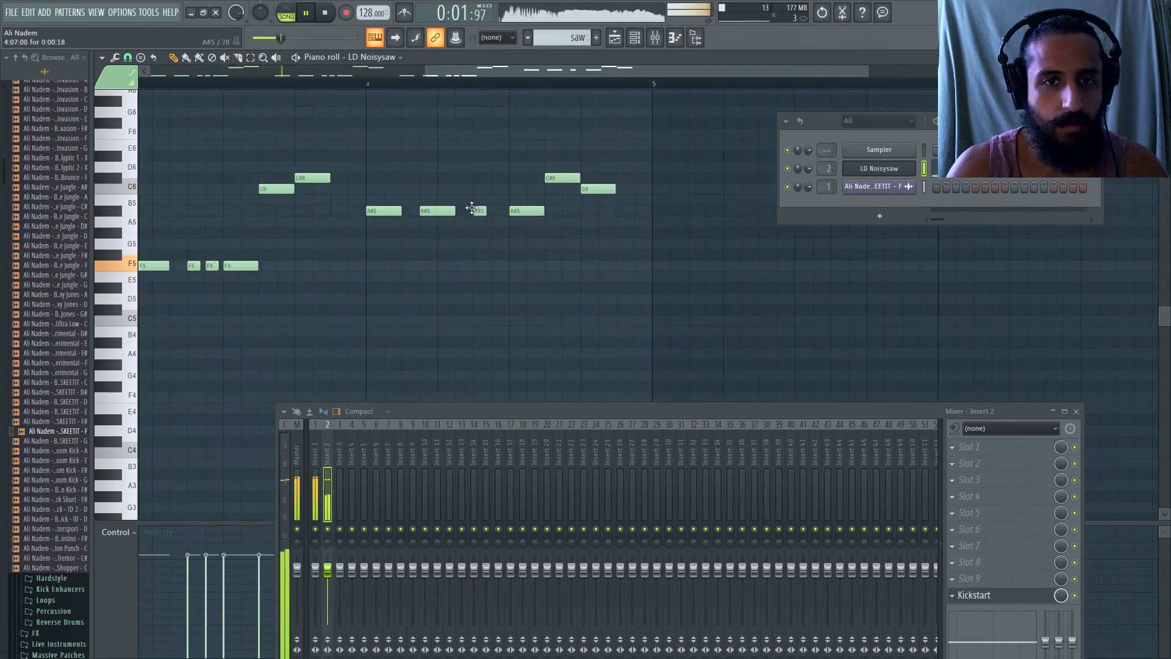
{"action": "scroll", "coordinate": [495, 209], "scroll_direction": "down", "scroll_amount": 2}
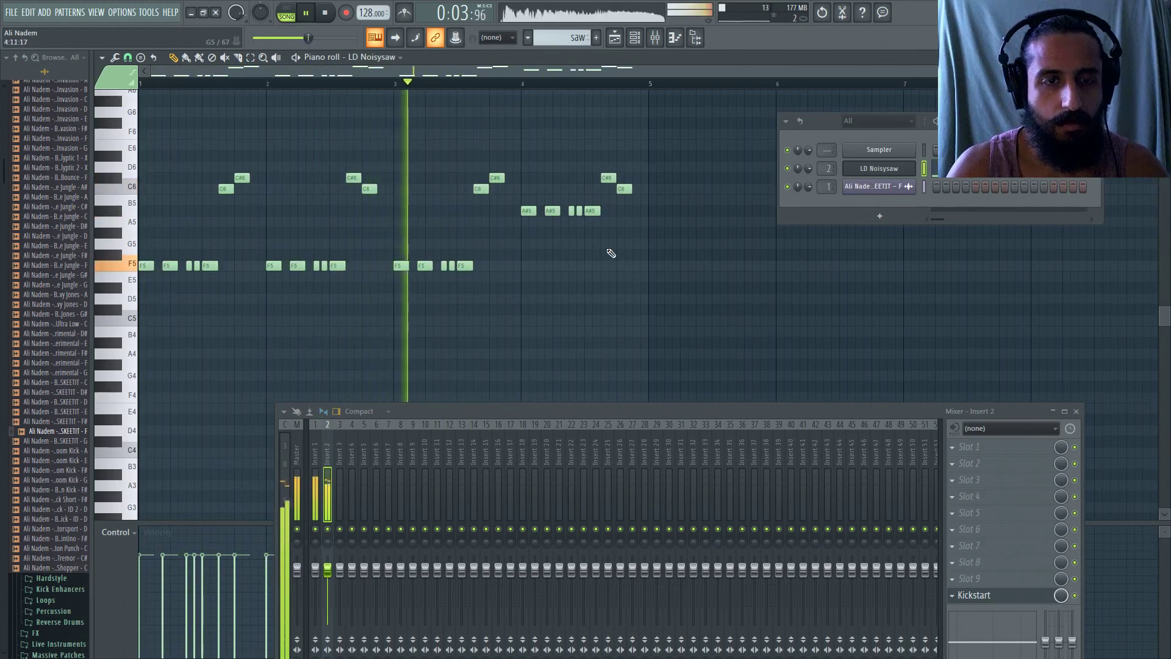
- Add a two-step G#5 note at the end of bar 4 and replay the melody
{"action": "scroll", "coordinate": [634, 232], "scroll_direction": "up", "scroll_amount": 1}
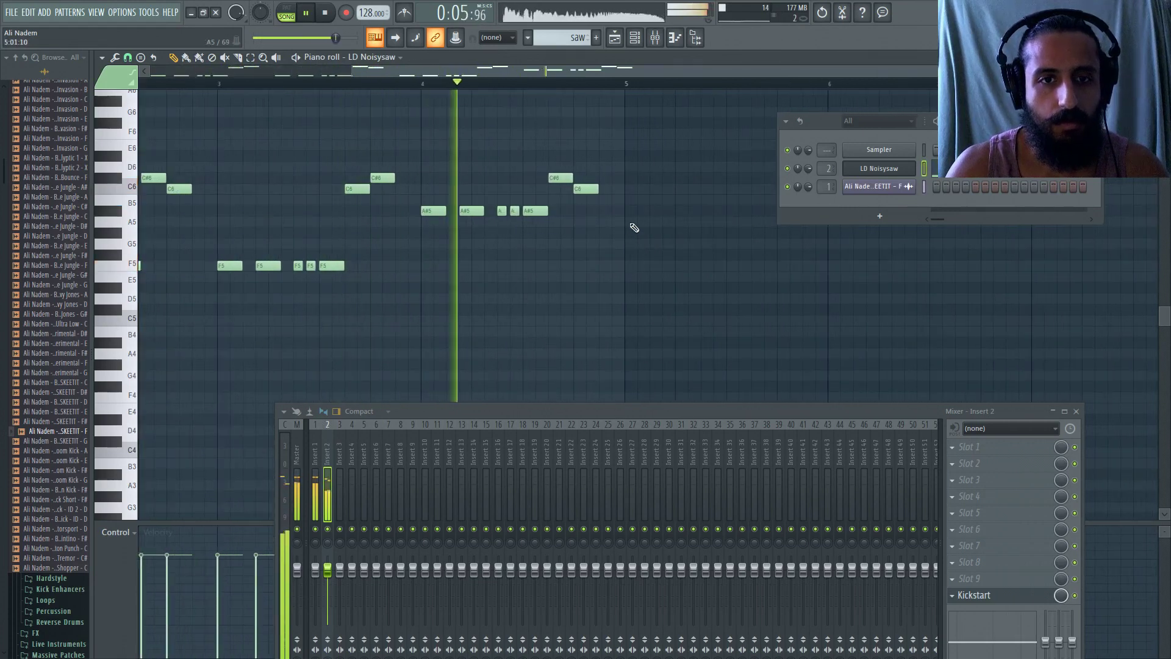
{"action": "key", "text": "space"}
{"action": "mouse_move", "coordinate": [604, 243]}
{"action": "left_mouse_down"}
{"action": "mouse_move", "coordinate": [600, 267]}
{"action": "mouse_move", "coordinate": [604, 254]}
{"action": "mouse_move", "coordinate": [630, 259]}
{"action": "mouse_move", "coordinate": [642, 237]}
{"action": "left_mouse_up"}
{"action": "scroll", "coordinate": [616, 257], "scroll_direction": "down", "scroll_amount": 2}
{"action": "key", "text": "space"}
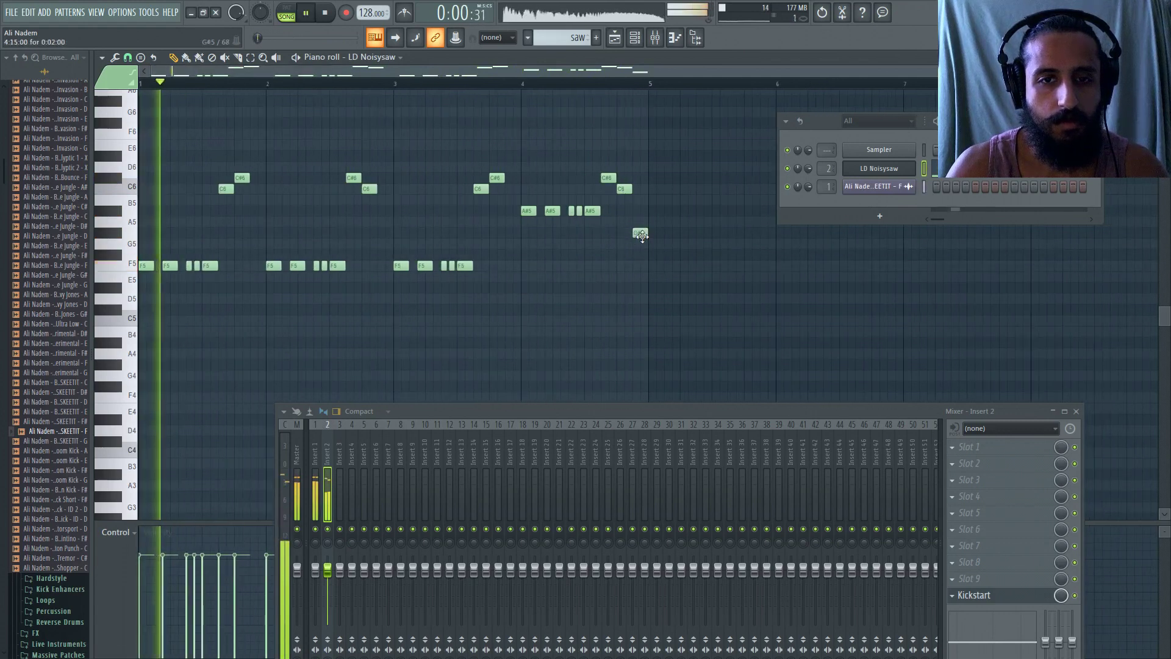
- Open the lead synth, audition its successive presets from LD FireRaver to PAD Noisy on the melody, and reload LD Noisysaw
{"action": "left_click", "coordinate": [882, 170]}
{"action": "left_click_drag", "start_coordinate": [626, 134], "coordinate": [534, 135]}
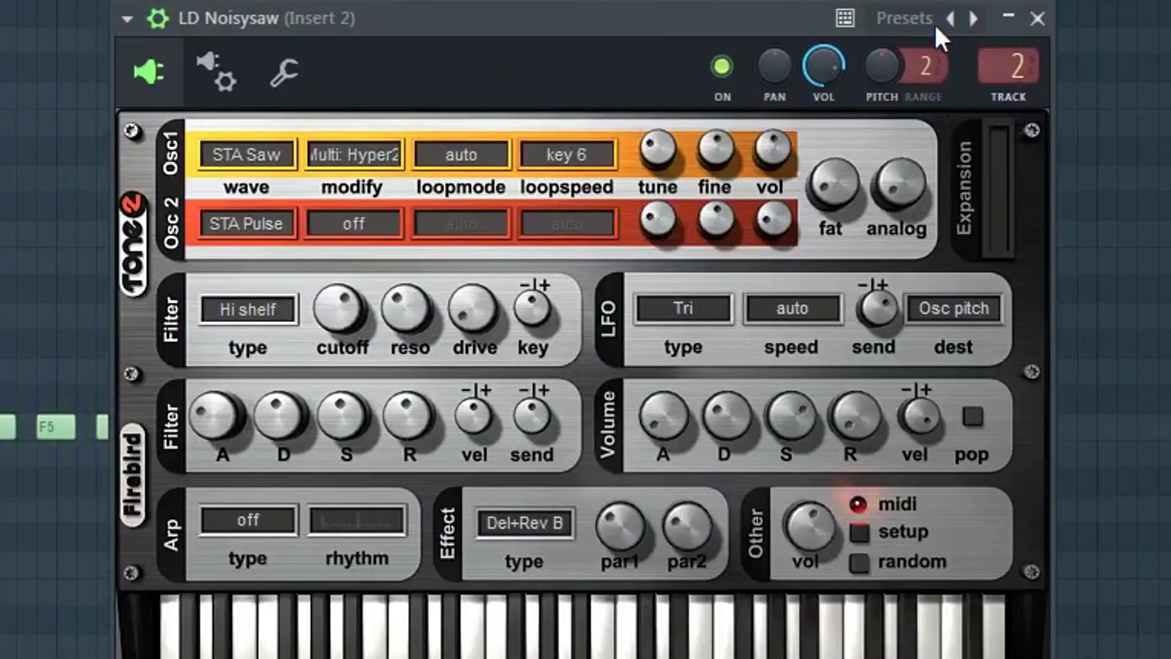
{"action": "left_click", "coordinate": [973, 19]}
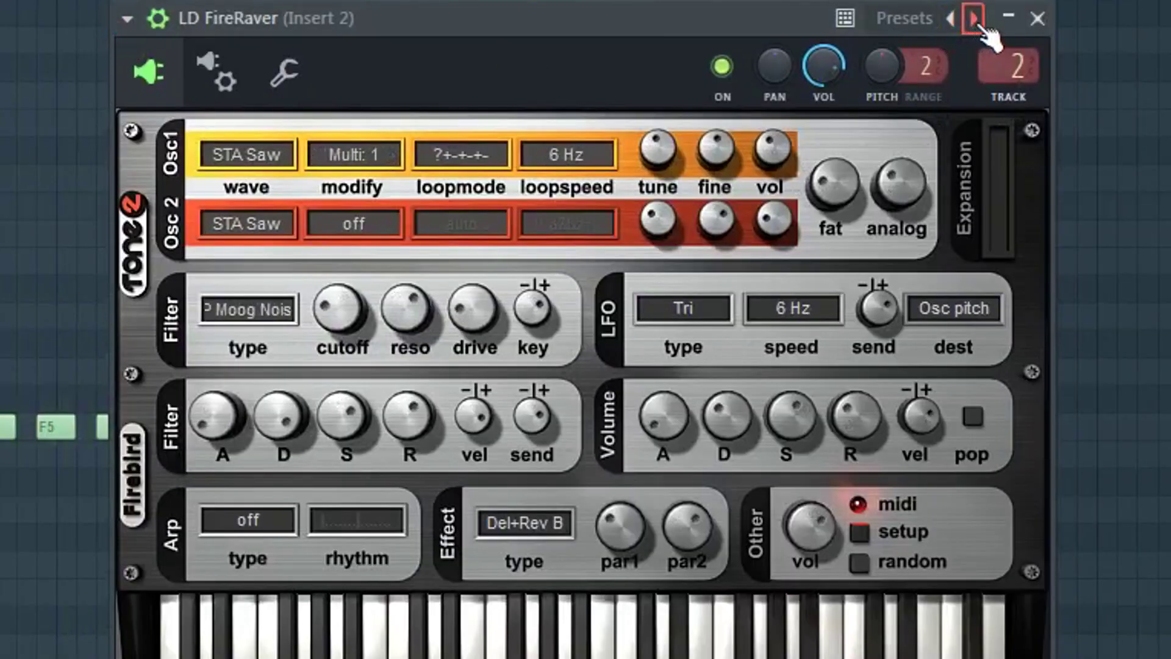
{"action": "left_click", "coordinate": [976, 20]}
{"action": "left_click", "coordinate": [976, 20]}
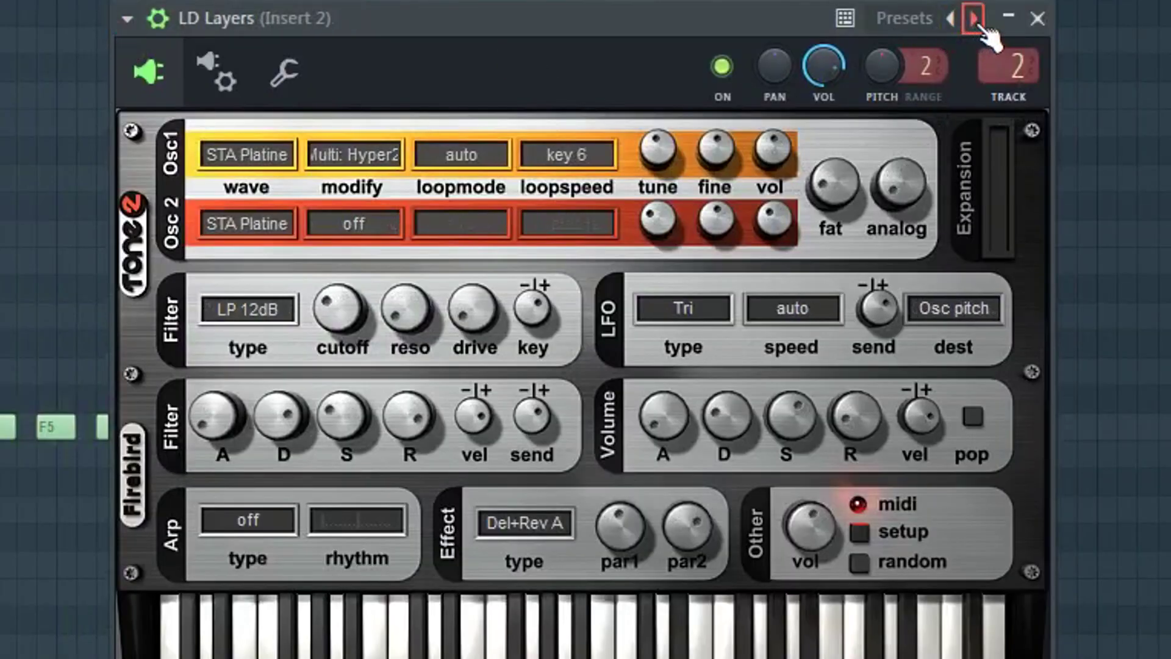
{"action": "left_click", "coordinate": [976, 20]}
{"action": "left_click", "coordinate": [976, 20]}
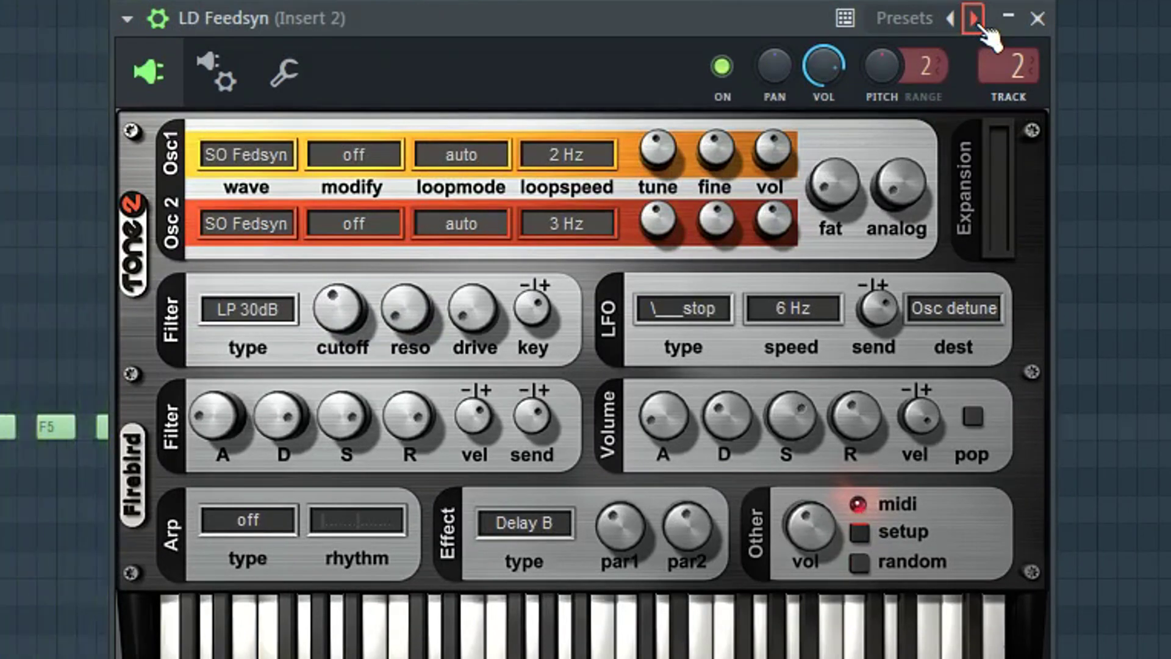
{"action": "left_click", "coordinate": [974, 19]}
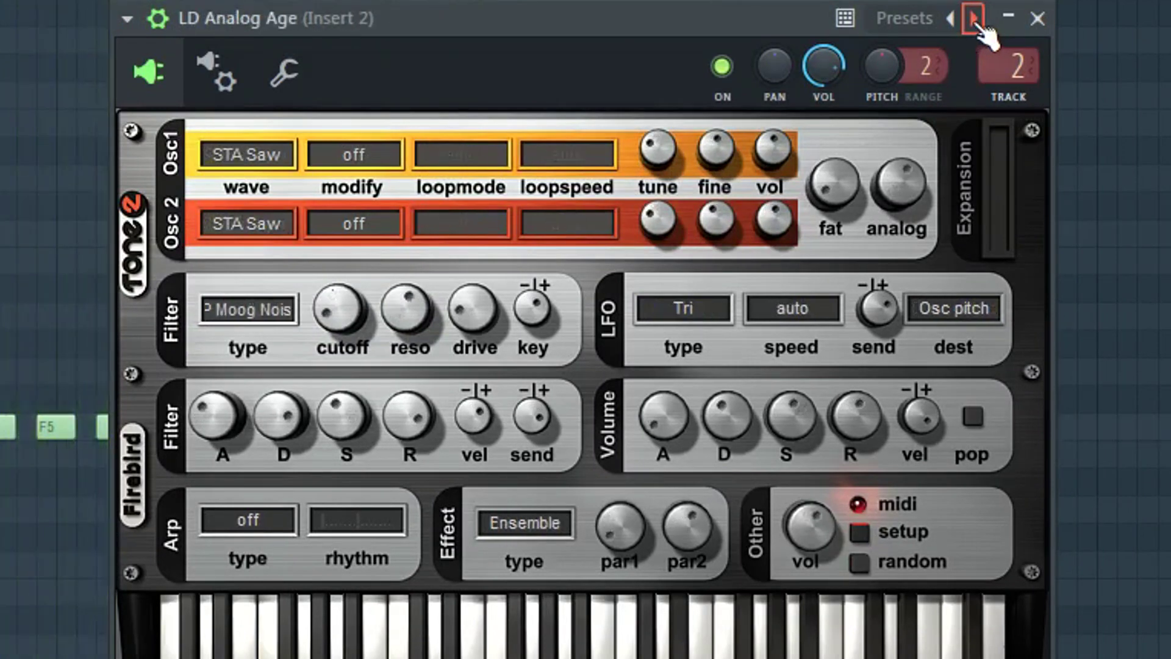
{"action": "left_click", "coordinate": [974, 18]}
{"action": "left_click", "coordinate": [974, 19]}
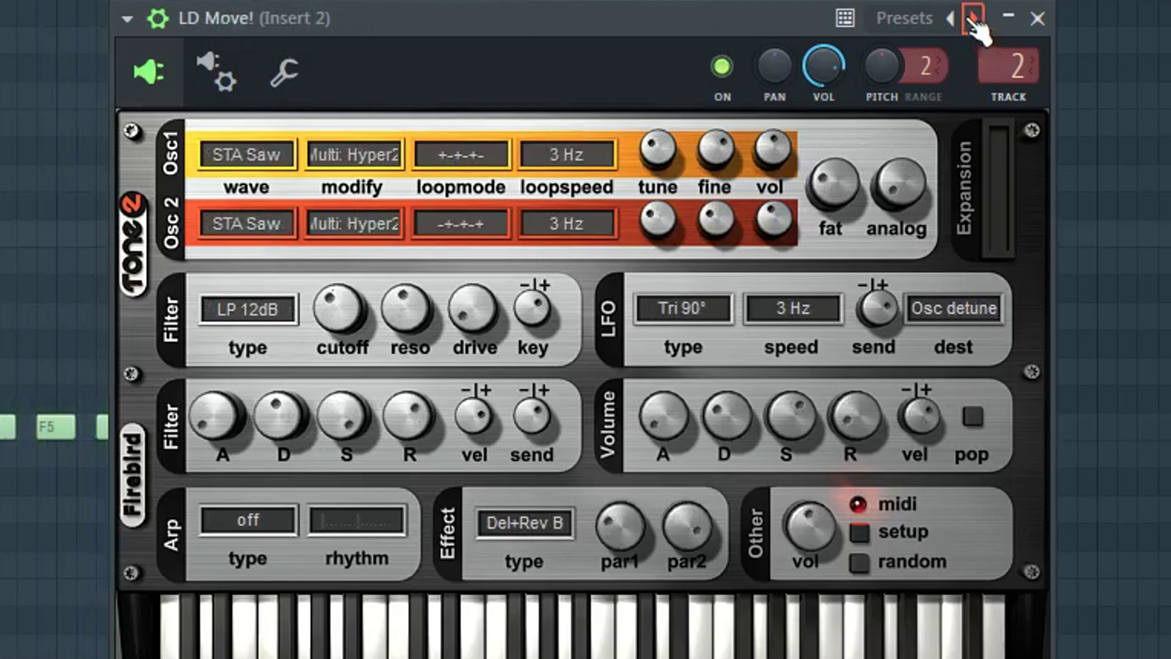
{"action": "left_click", "coordinate": [974, 19]}
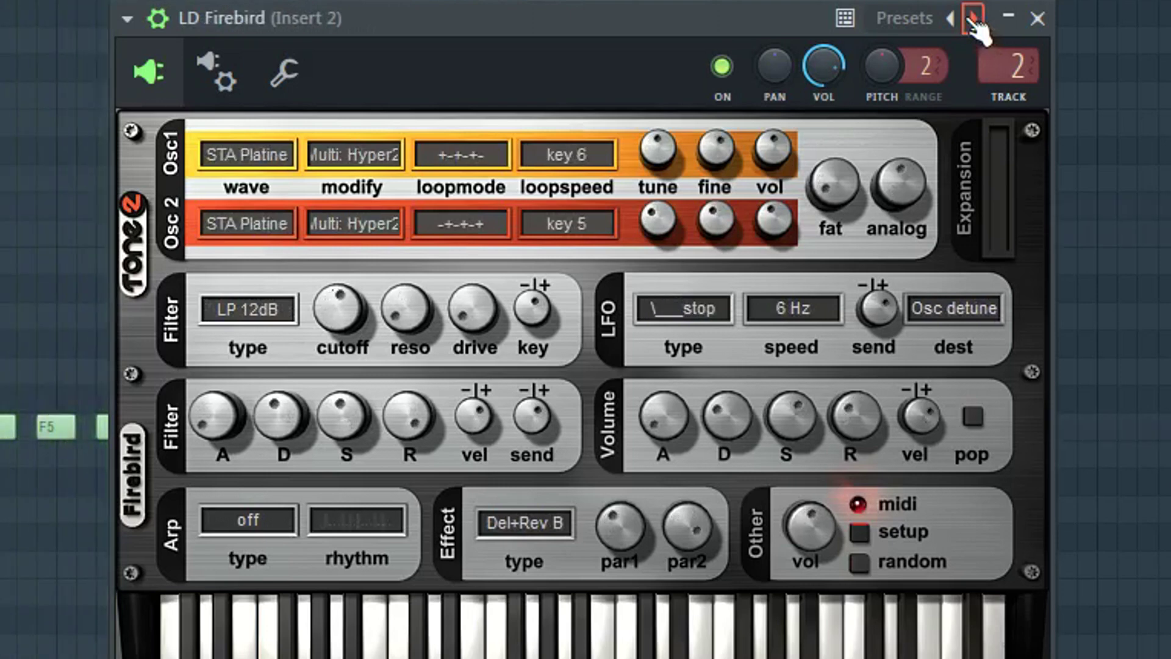
{"action": "left_click", "coordinate": [974, 19]}
{"action": "left_click", "coordinate": [974, 19]}
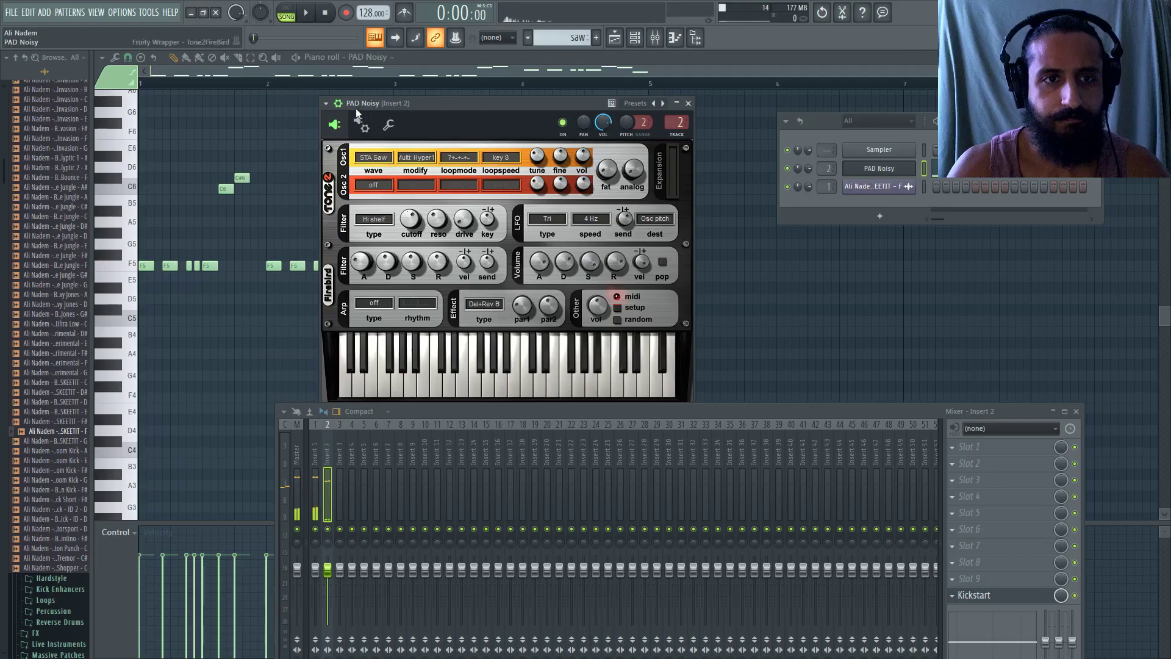
{"action": "left_click", "coordinate": [127, 19]}
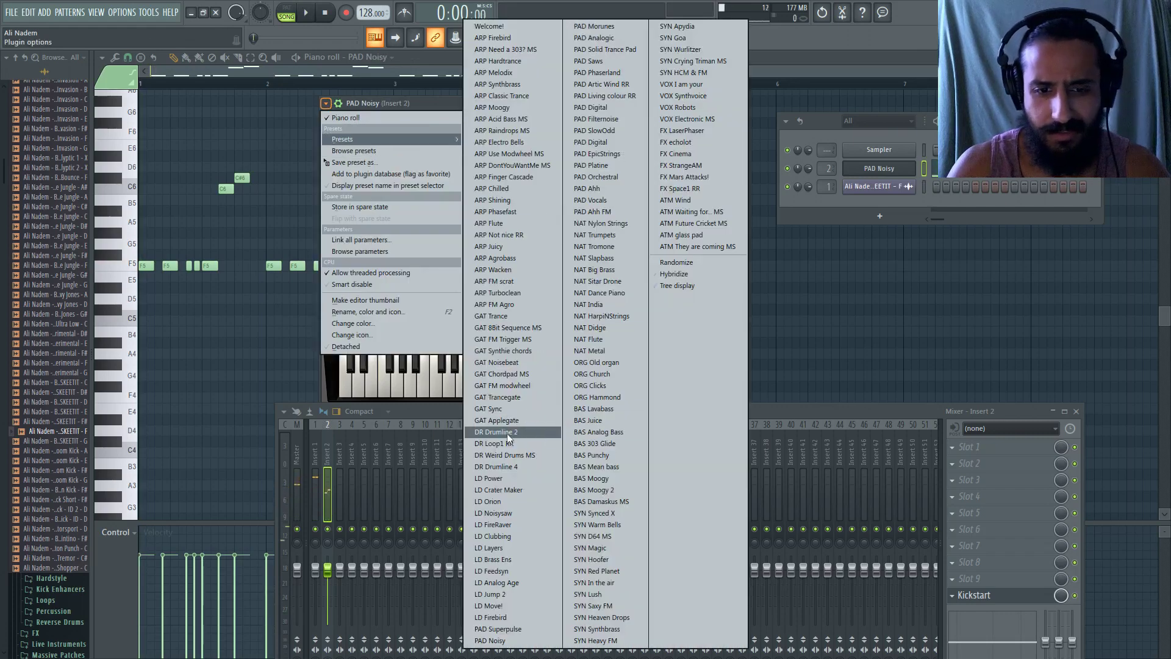
{"action": "left_click", "coordinate": [494, 513]}
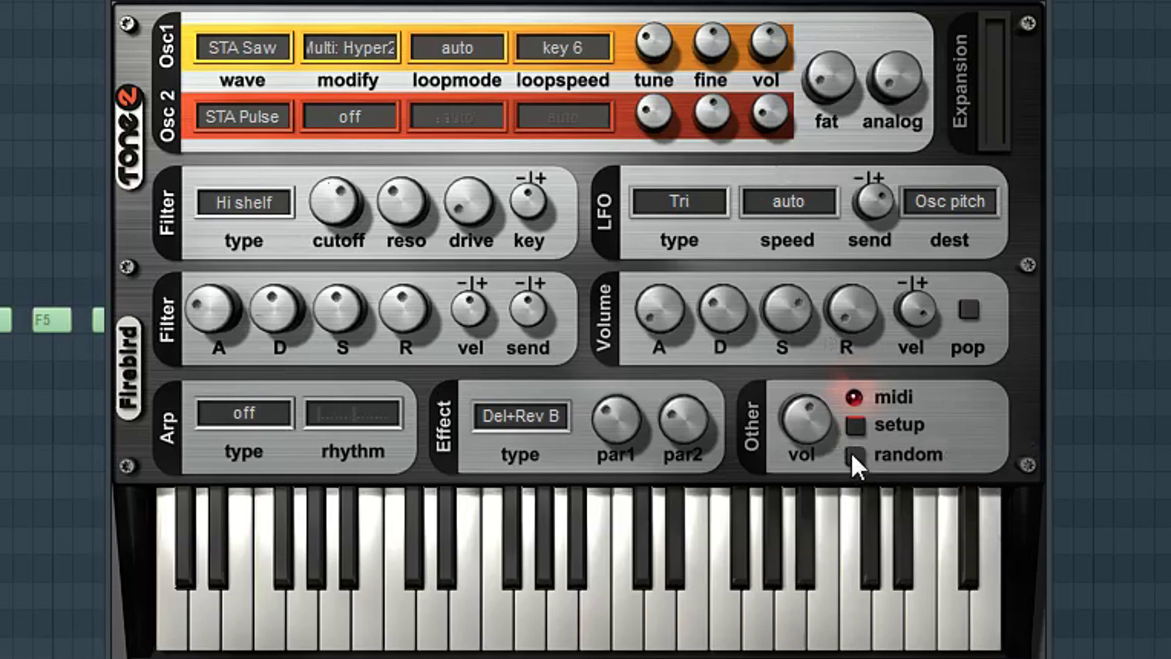
- Generate three random patches with the synth's random function
{"action": "left_click", "coordinate": [852, 454]}
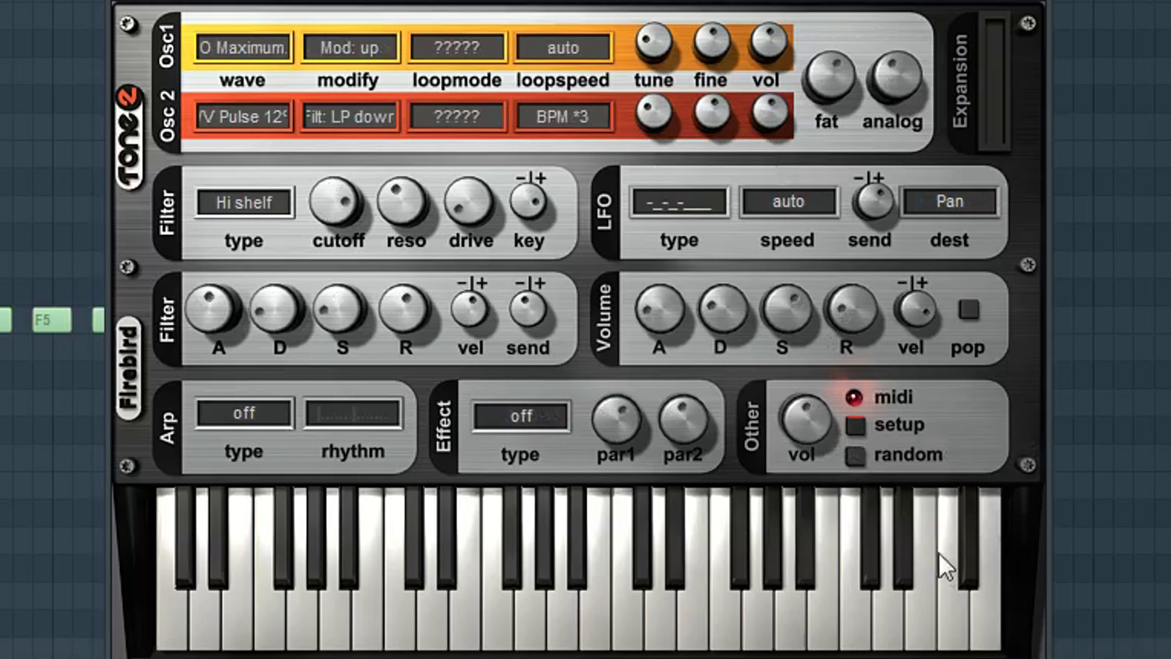
{"action": "left_click", "coordinate": [856, 456]}
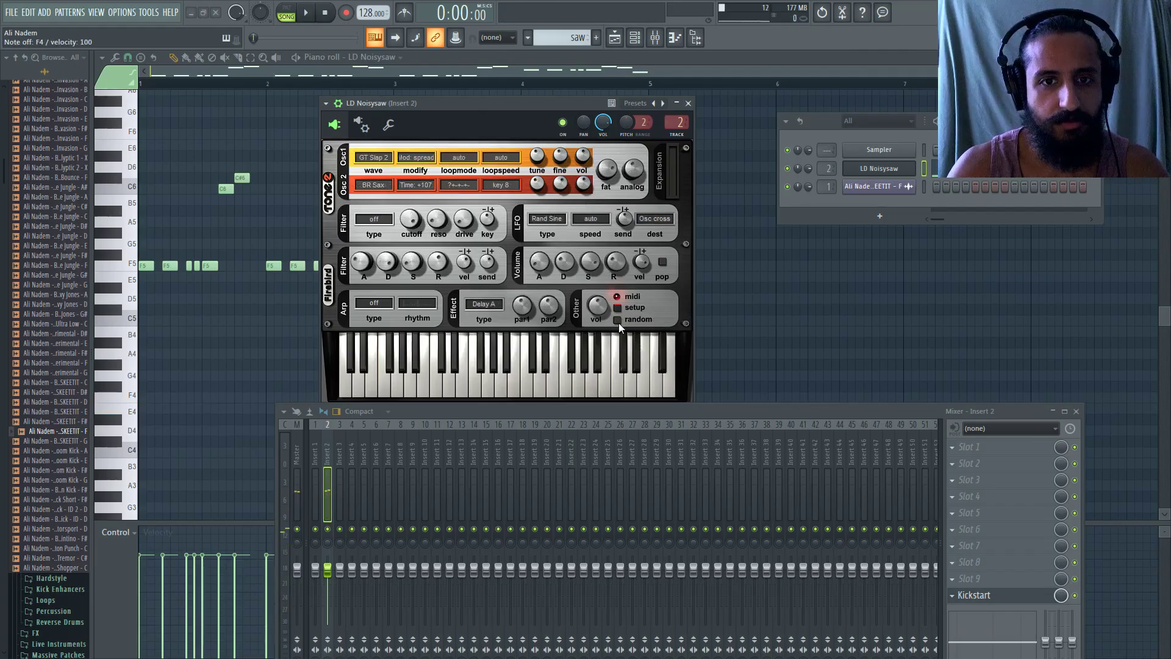
{"action": "left_click", "coordinate": [619, 323]}
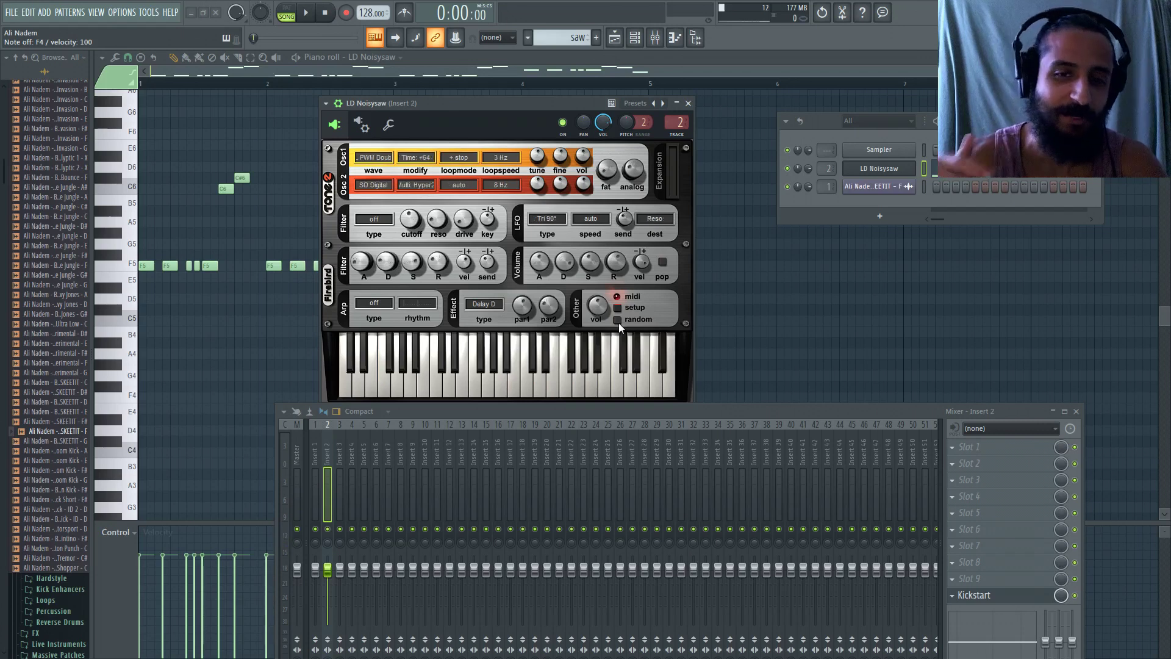
- Switch playback to pattern mode and play the melody with the LD Noisysaw synth reopened
{"action": "left_click", "coordinate": [299, 58]}
{"action": "key", "text": "space"}
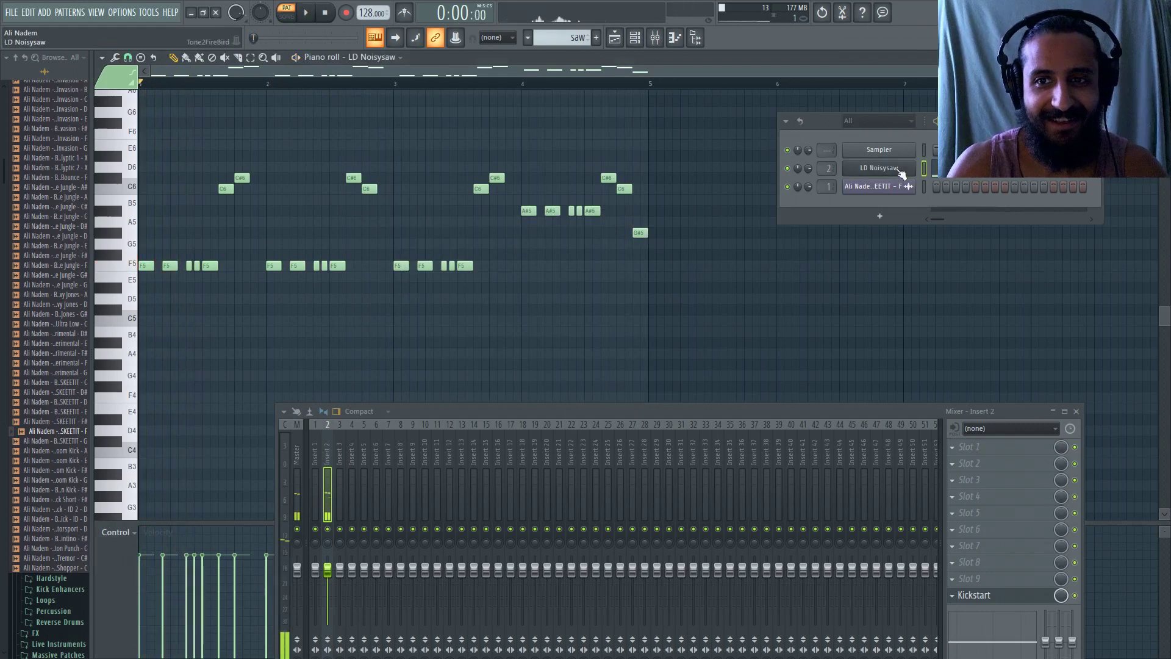
{"action": "left_click", "coordinate": [896, 169]}
{"action": "key", "text": "space"}
- Randomize the synth's patch five times while the melody loops, and stop playback
{"action": "left_click", "coordinate": [617, 320]}
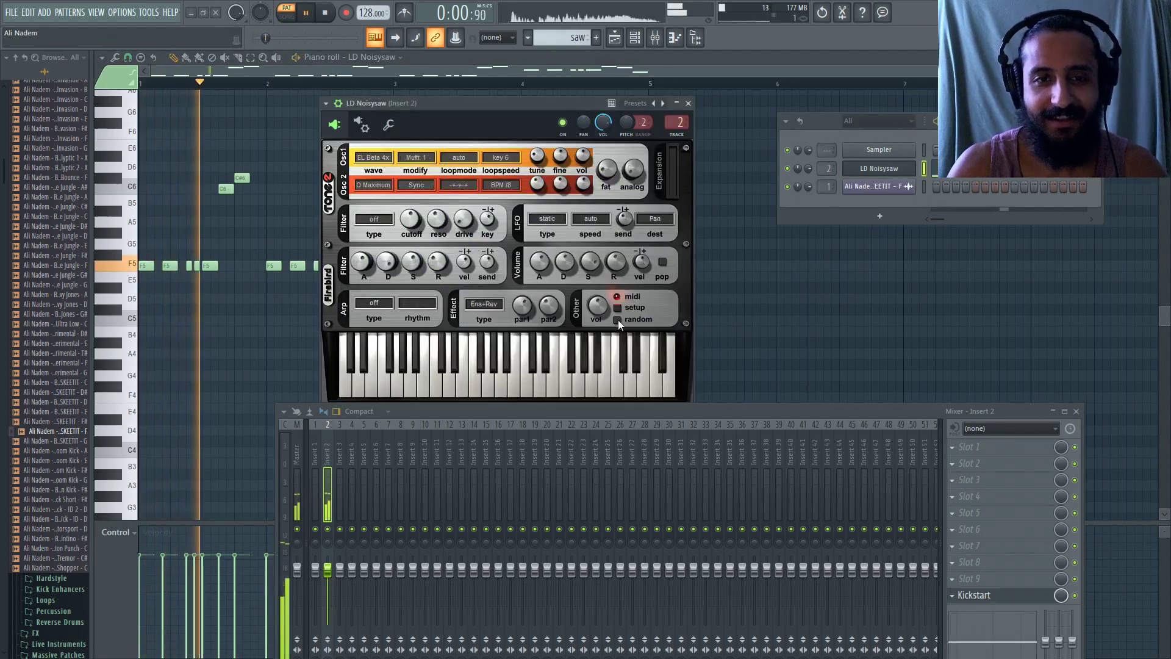
{"action": "left_click", "coordinate": [616, 320]}
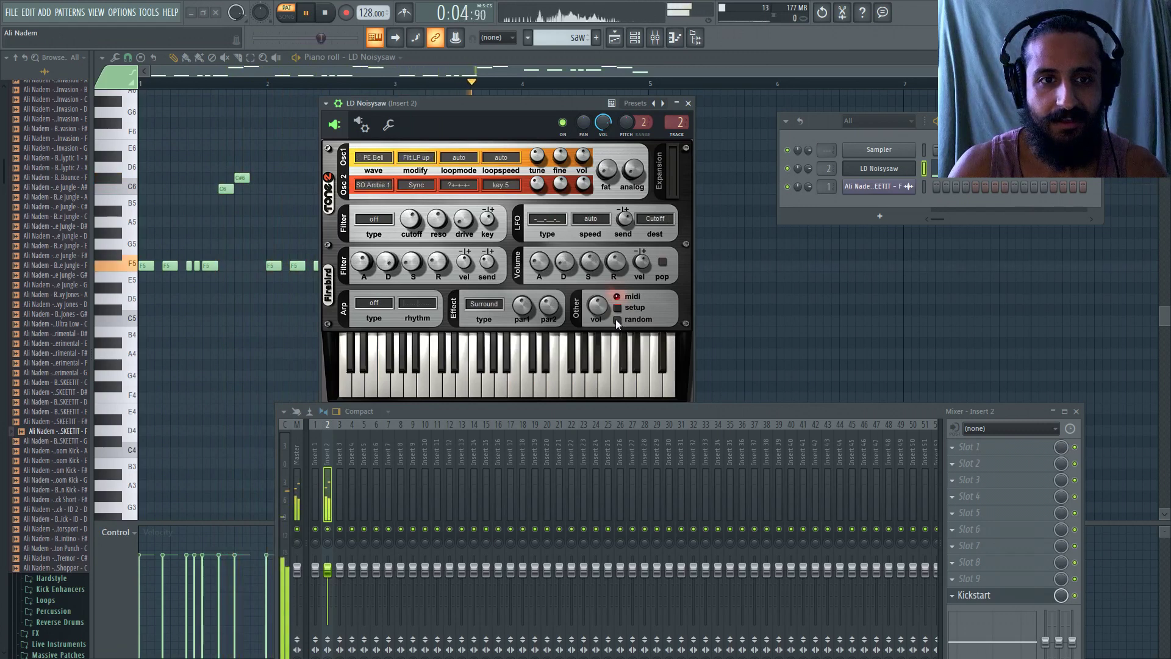
{"action": "left_click", "coordinate": [616, 319]}
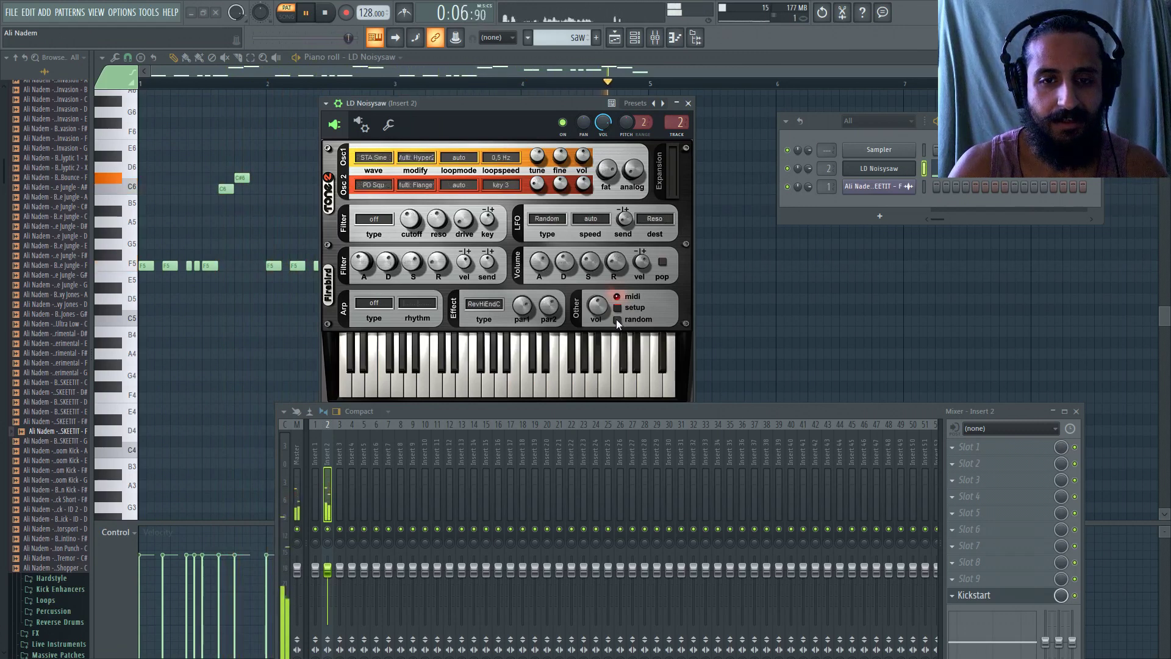
{"action": "left_click", "coordinate": [618, 318]}
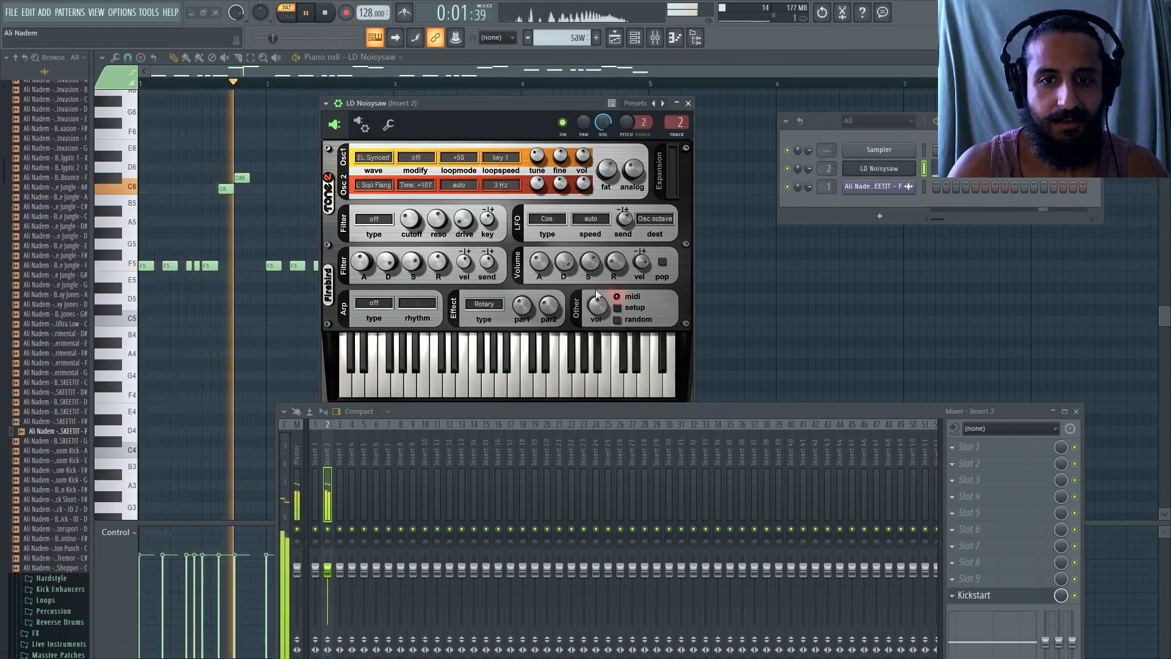
{"action": "left_click", "coordinate": [618, 320]}
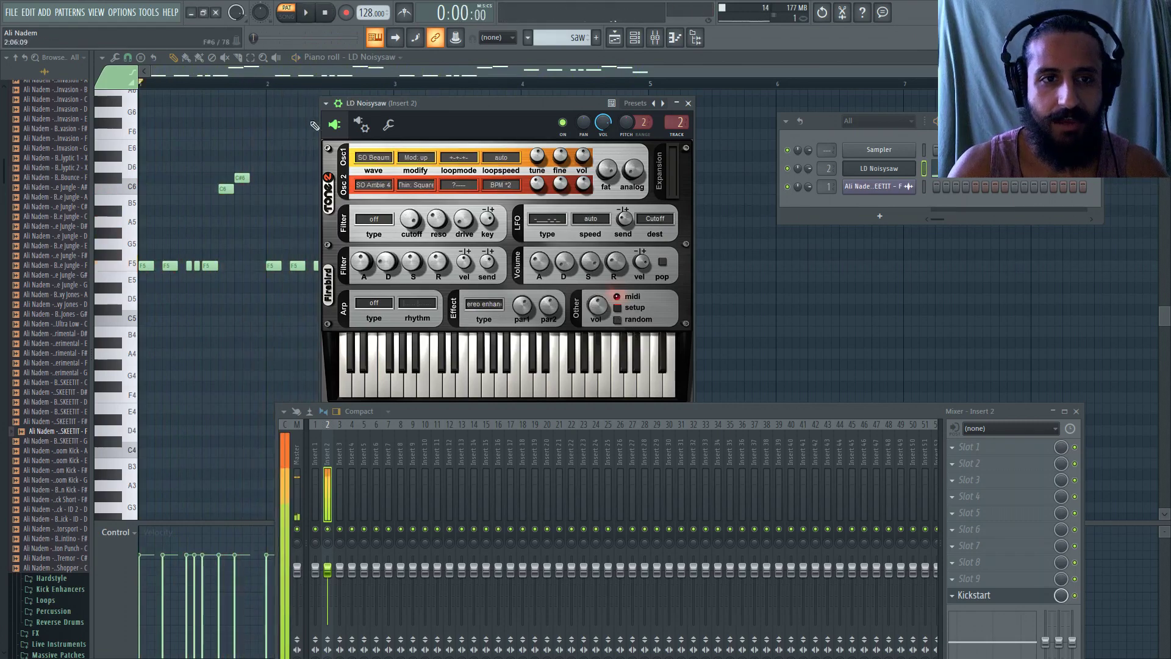
- Load the LD Noisysaw preset again in place of the random patch
{"action": "left_click", "coordinate": [326, 104]}
{"action": "mouse_move", "coordinate": [375, 141]}
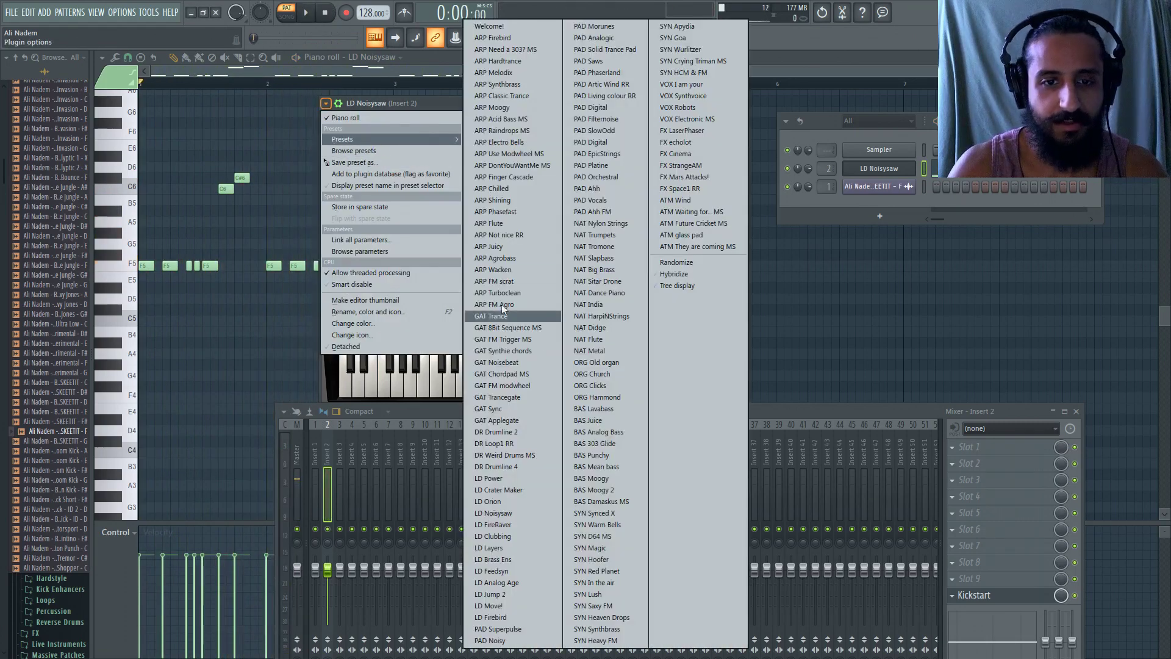
{"action": "left_click", "coordinate": [516, 512]}
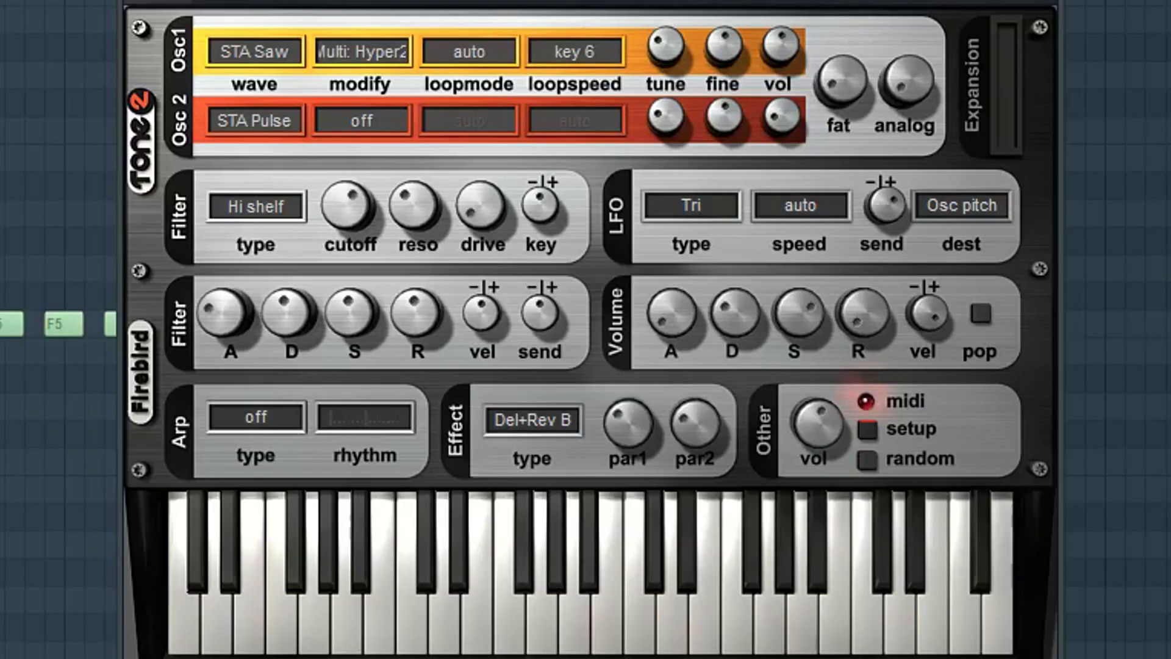
- Try different amounts on the oscillators' fat and analog knobs, including a fatness of 51
{"action": "left_click_drag", "start_coordinate": [856, 8], "coordinate": [855, 0]}
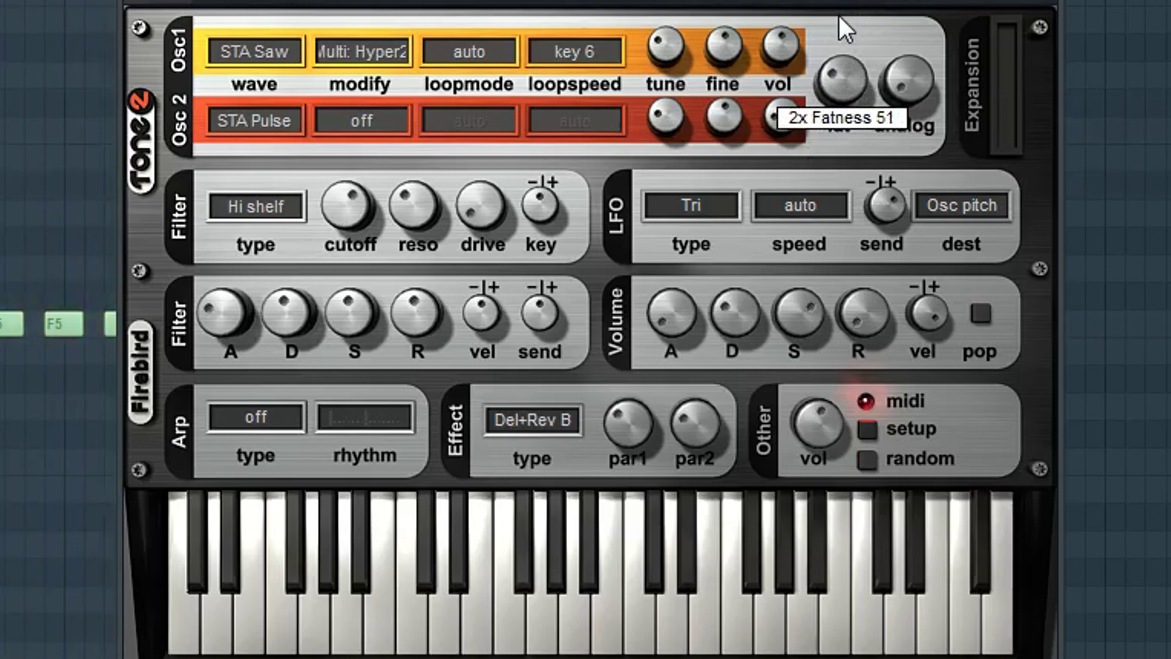
{"action": "left_click_drag", "start_coordinate": [839, 16], "coordinate": [845, 53]}
{"action": "mouse_move", "coordinate": [844, 32]}
{"action": "left_mouse_down"}
{"action": "mouse_move", "coordinate": [844, 89]}
{"action": "mouse_move", "coordinate": [848, 36]}
{"action": "left_mouse_up"}
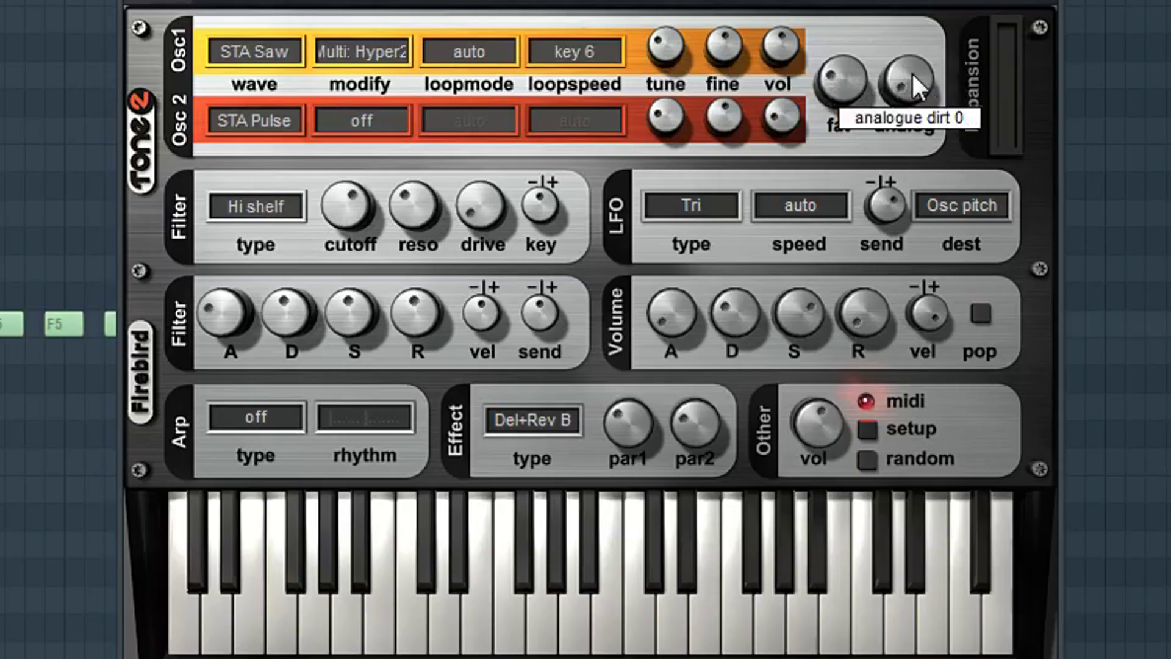
{"action": "left_click_drag", "start_coordinate": [635, 166], "coordinate": [635, 134]}
{"action": "left_click_drag", "start_coordinate": [877, 61], "coordinate": [913, 57]}
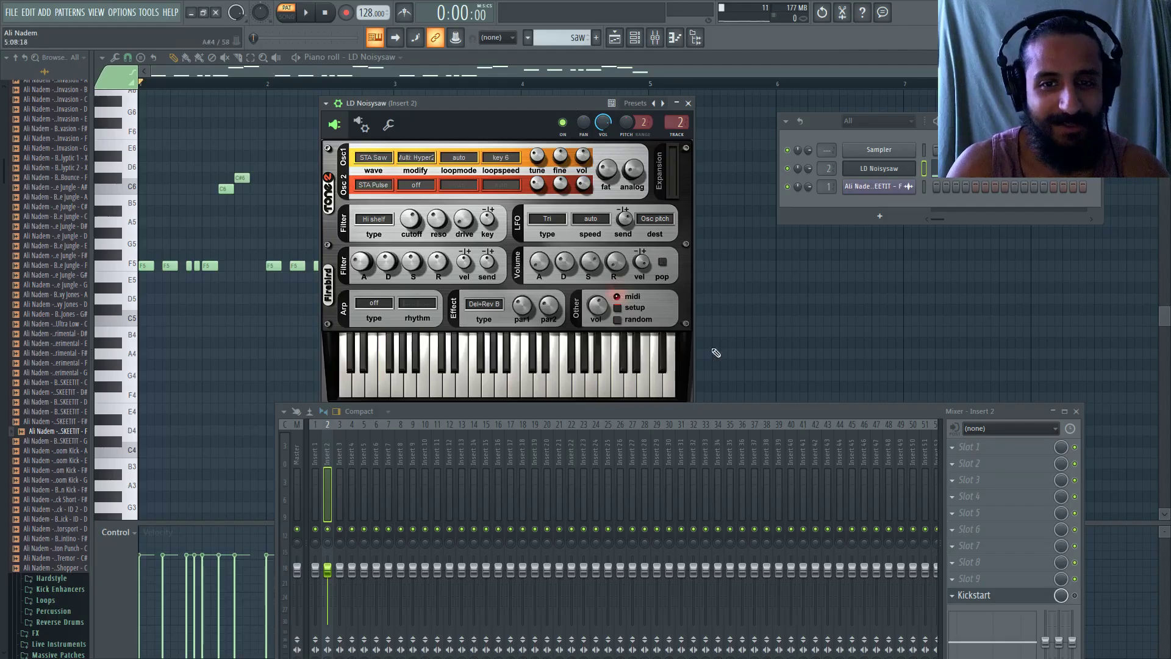
- Audition the volume envelope's pop switch and try raising the filter's drive gain to 54
{"action": "key", "text": "space"}
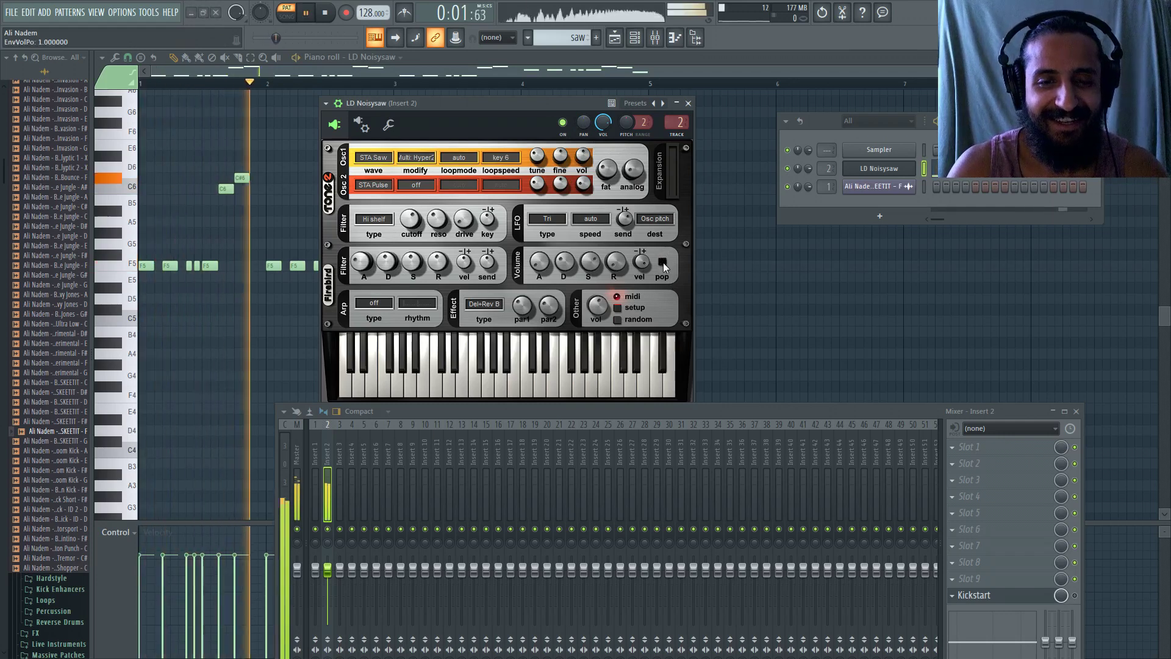
{"action": "key", "text": "space"}
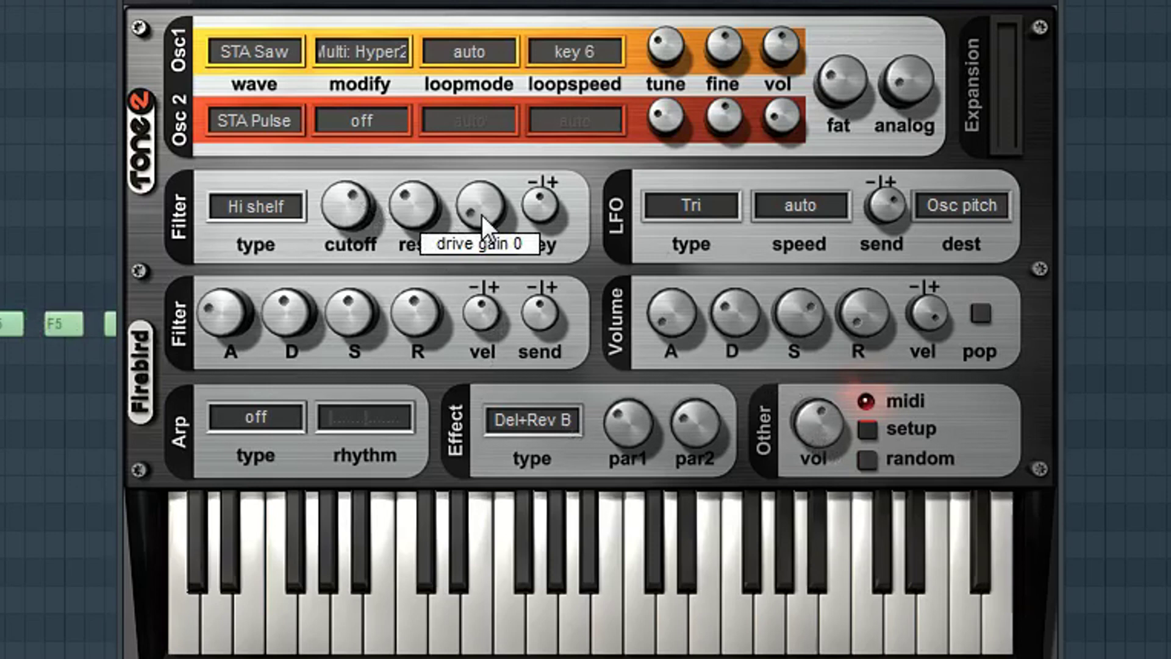
{"action": "left_click_drag", "start_coordinate": [482, 215], "coordinate": [498, 104]}
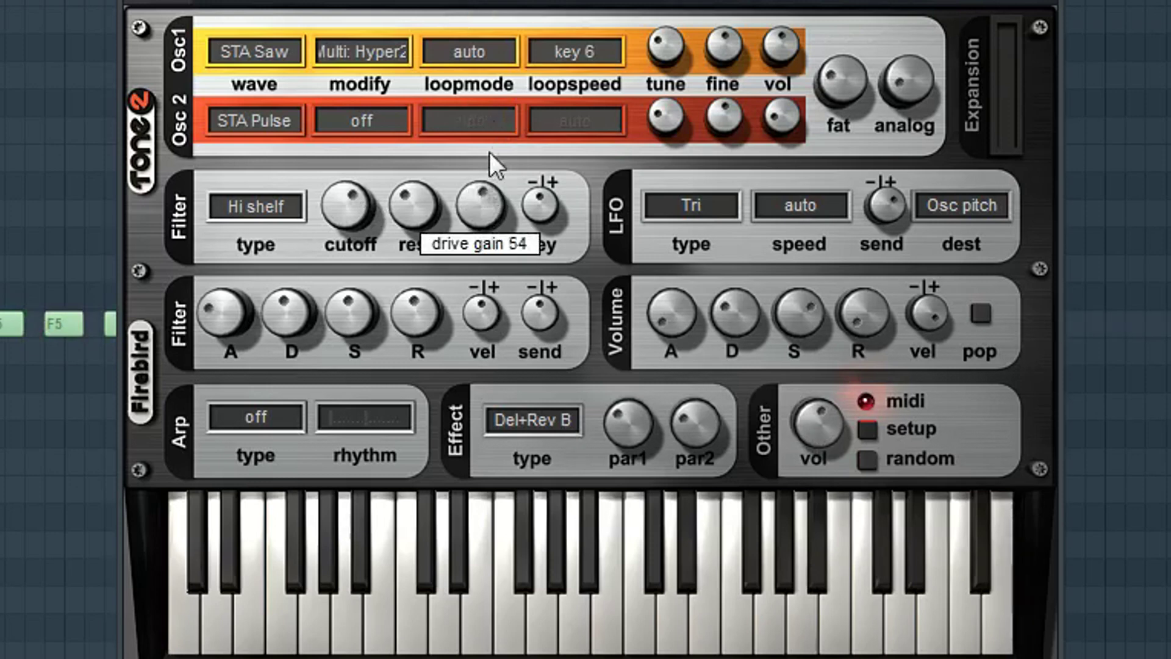
{"action": "left_click_drag", "start_coordinate": [490, 152], "coordinate": [488, 292]}
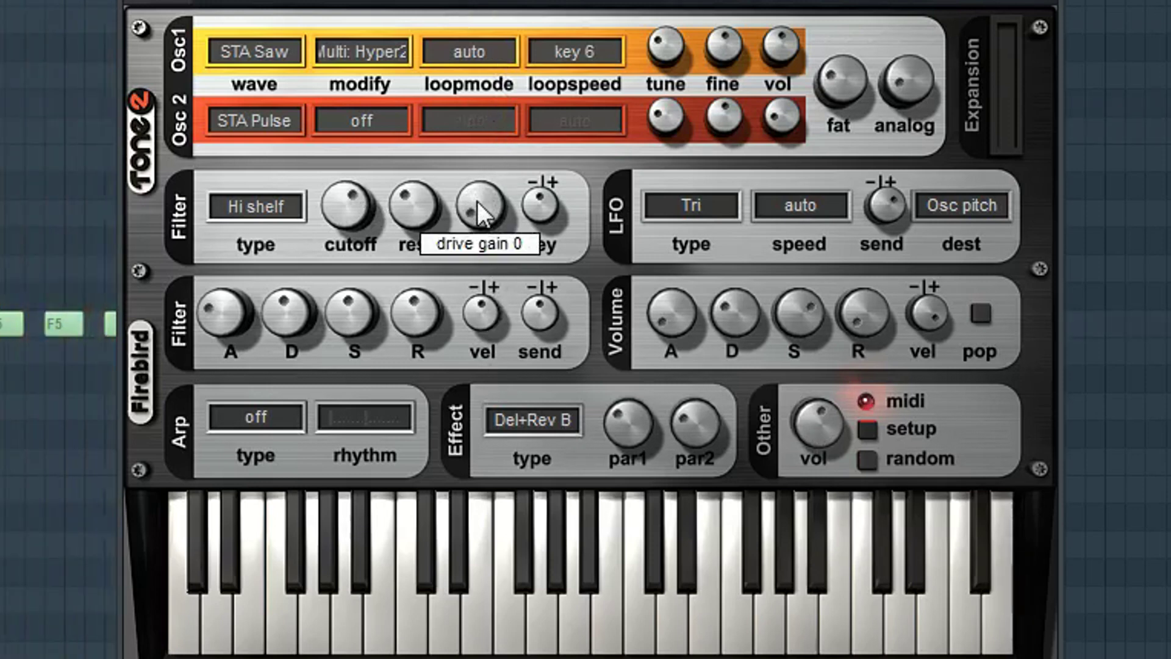
{"action": "mouse_move", "coordinate": [477, 202]}
{"action": "left_mouse_down"}
{"action": "mouse_move", "coordinate": [481, 105]}
{"action": "mouse_move", "coordinate": [474, 180]}
{"action": "left_mouse_up"}
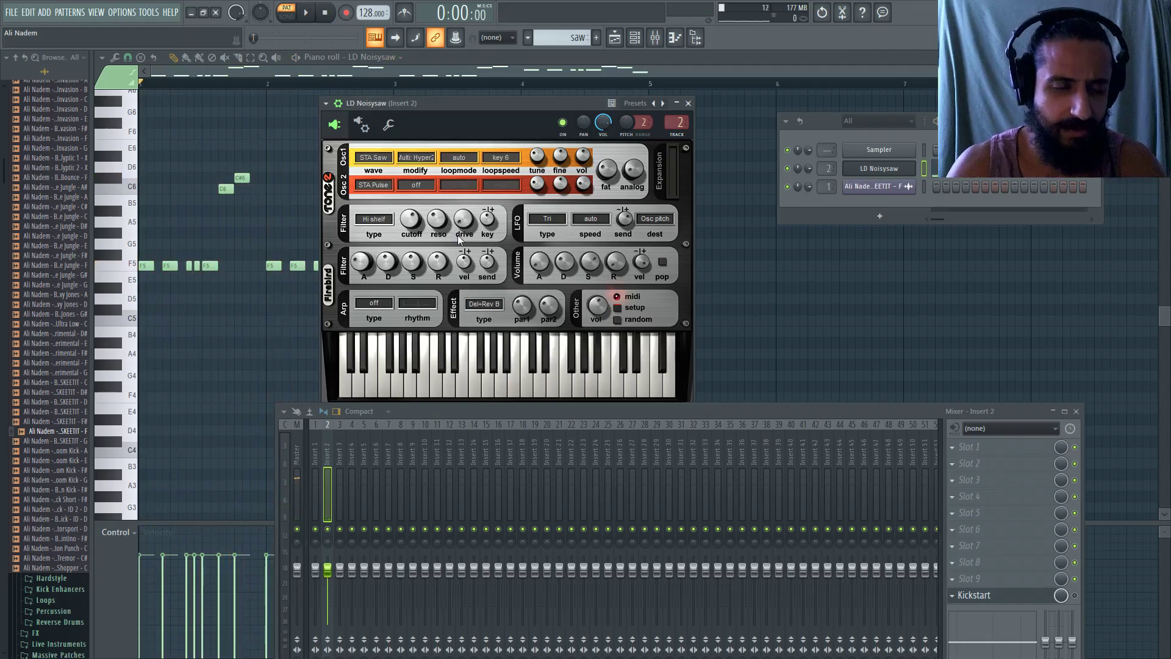
- Audition the STA Saw, Pulse, Sine and Peek waves on oscillator 2 with the melody playing, and choose STA Comb
{"action": "left_click", "coordinate": [383, 185]}
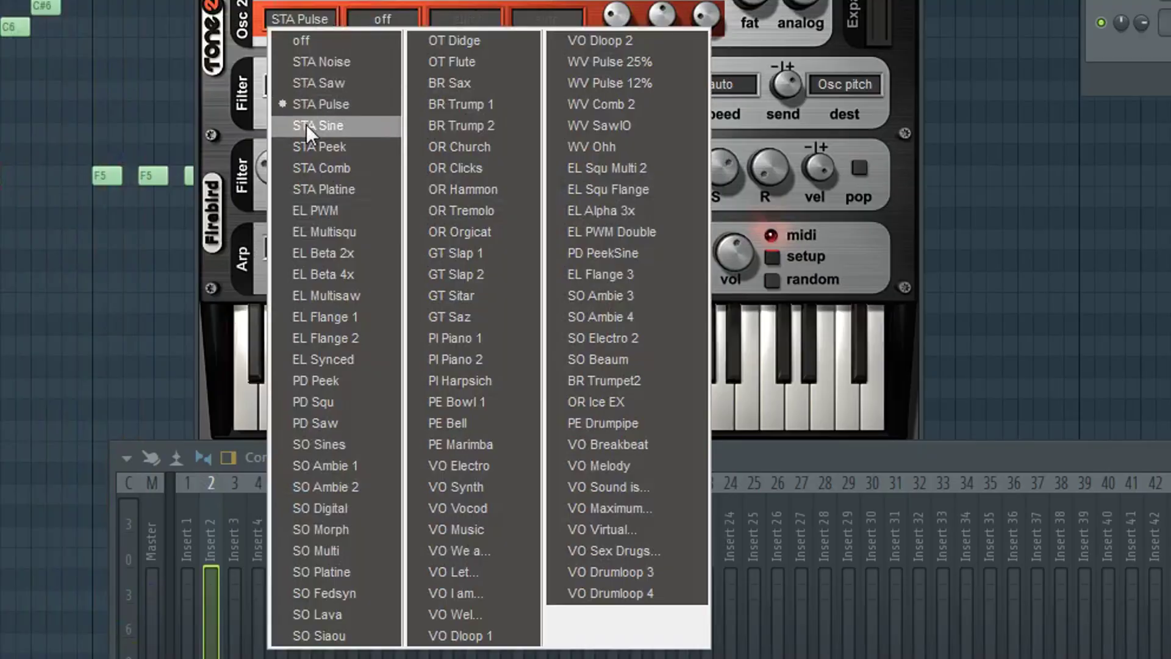
{"action": "left_click", "coordinate": [309, 81]}
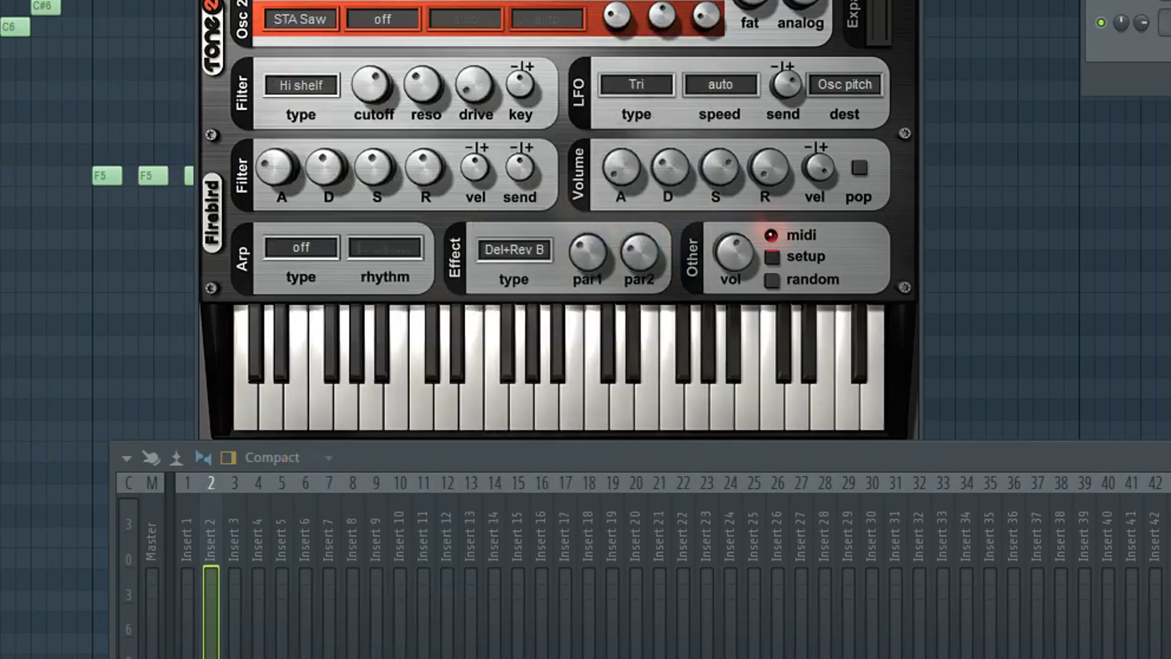
{"action": "left_click", "coordinate": [297, 27]}
{"action": "left_click", "coordinate": [314, 104]}
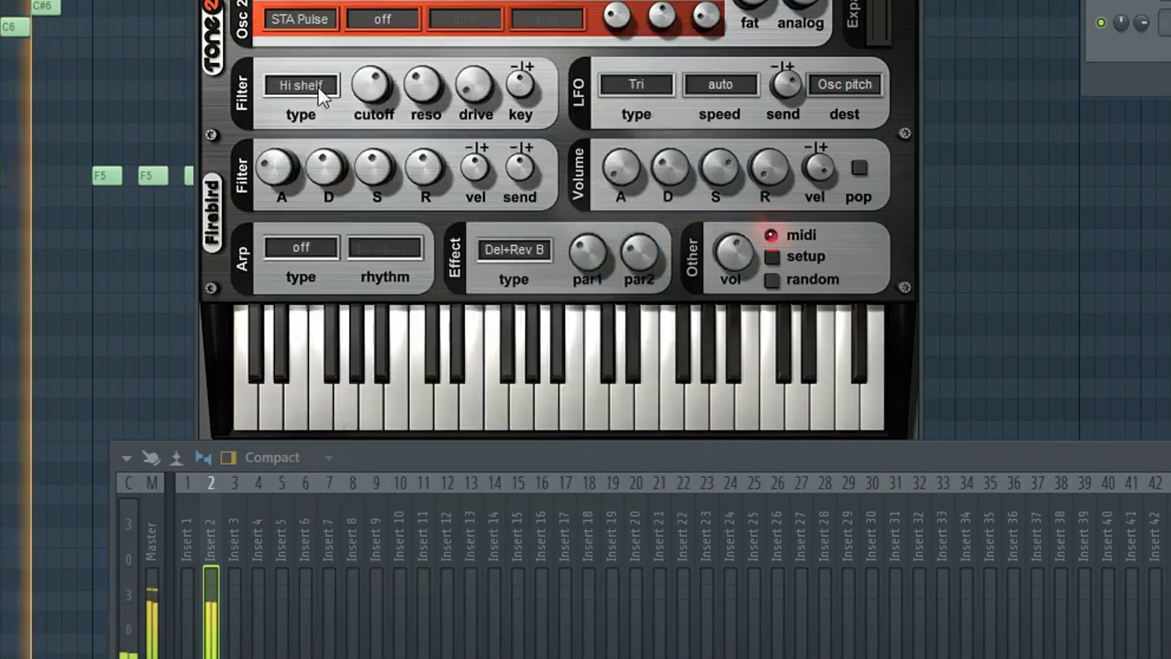
{"action": "left_click", "coordinate": [313, 15]}
{"action": "left_click", "coordinate": [336, 122]}
{"action": "left_click", "coordinate": [317, 20]}
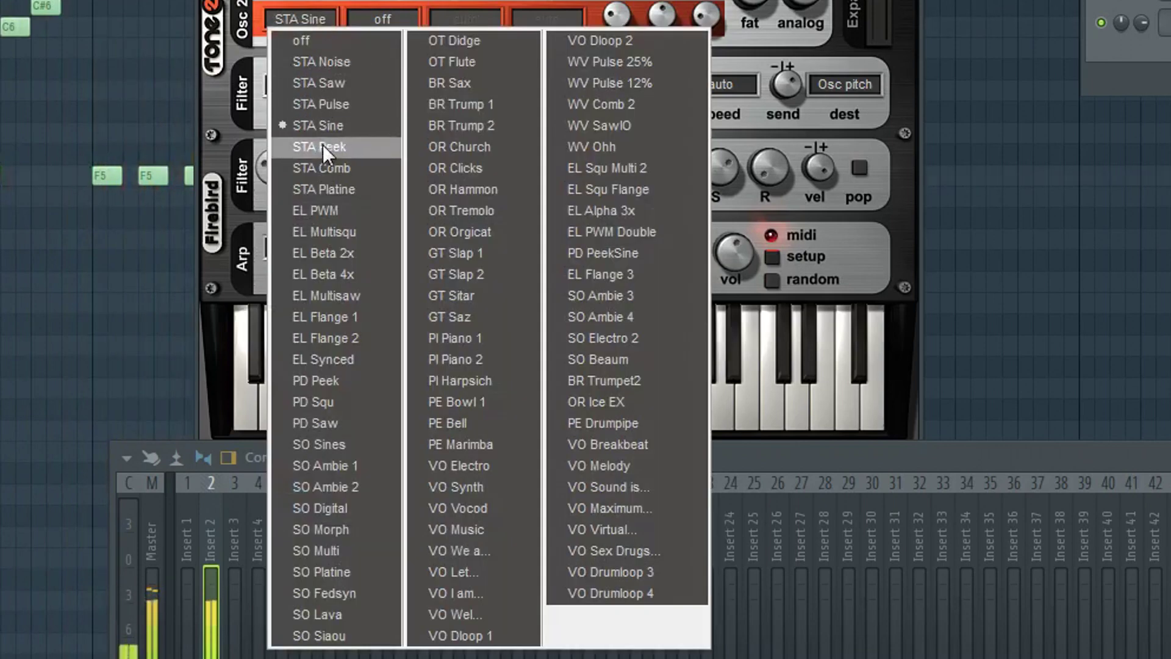
{"action": "left_click", "coordinate": [323, 147]}
{"action": "left_click", "coordinate": [320, 23]}
{"action": "left_click", "coordinate": [326, 167]}
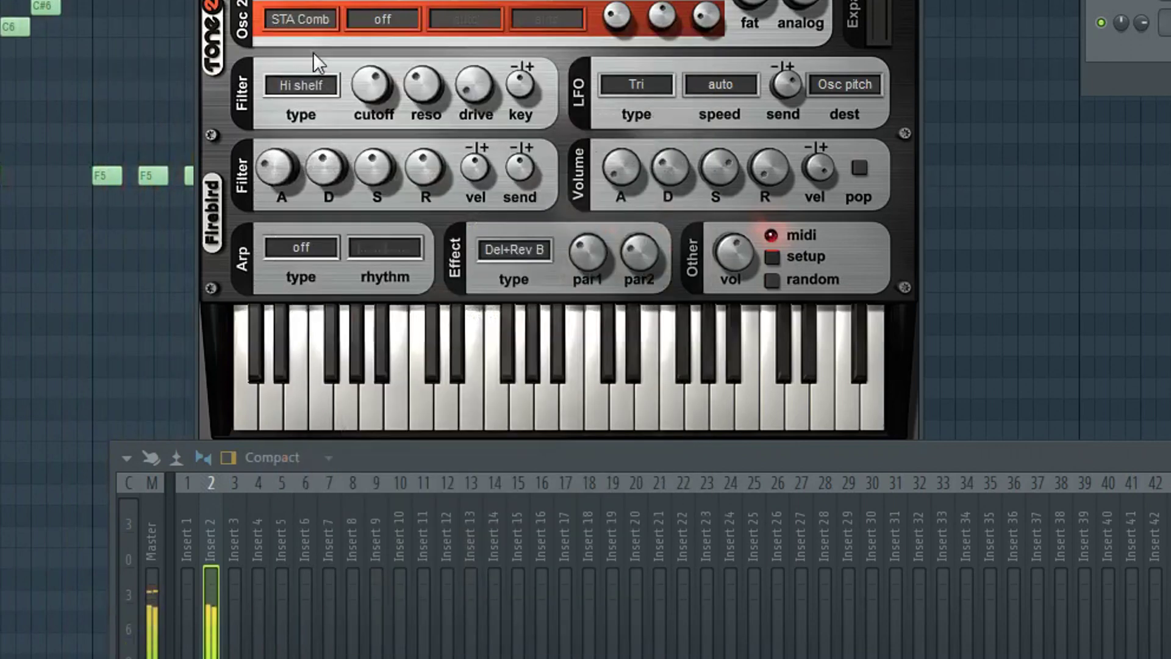
{"action": "left_click", "coordinate": [308, 17]}
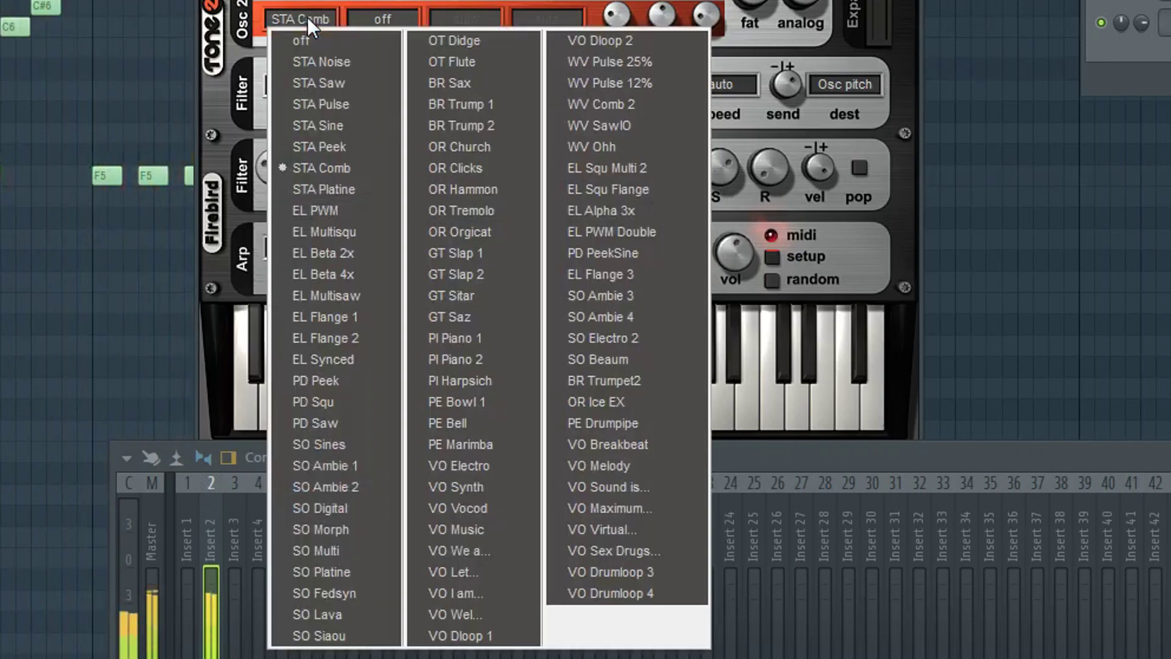
{"action": "left_click", "coordinate": [334, 167]}
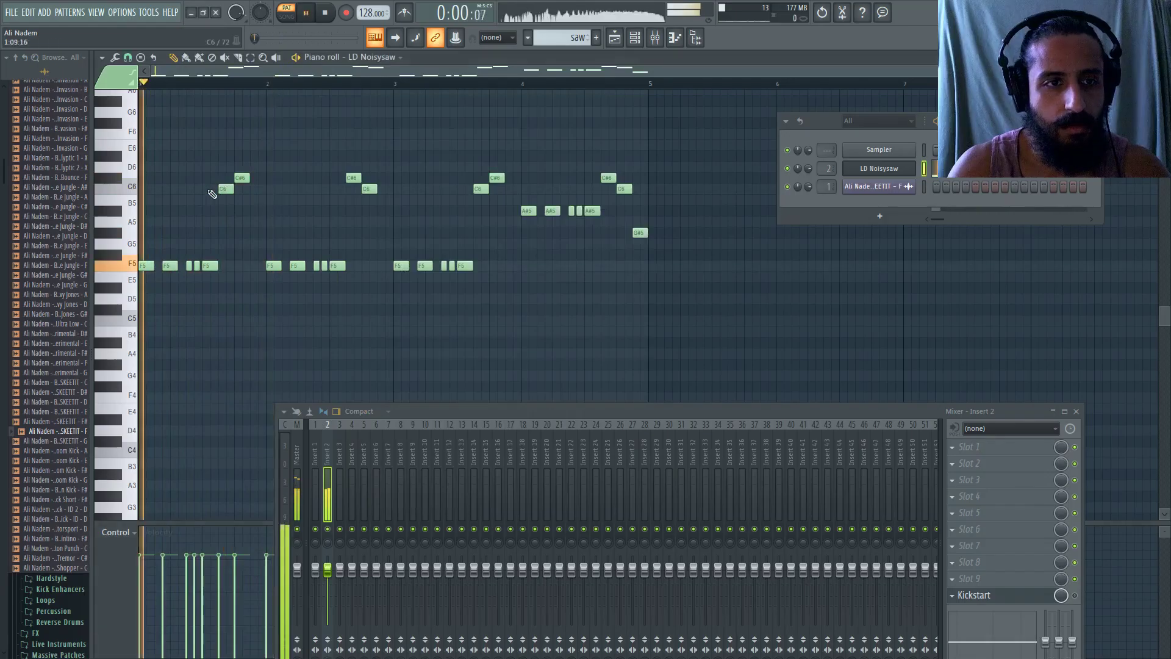
- Replace the C6 and C#6 notes ending bar 1 with an F#5 note followed by a D#5 note
{"action": "right_click", "coordinate": [293, 189]}
{"action": "right_click", "coordinate": [329, 178]}
{"action": "left_click", "coordinate": [303, 266]}
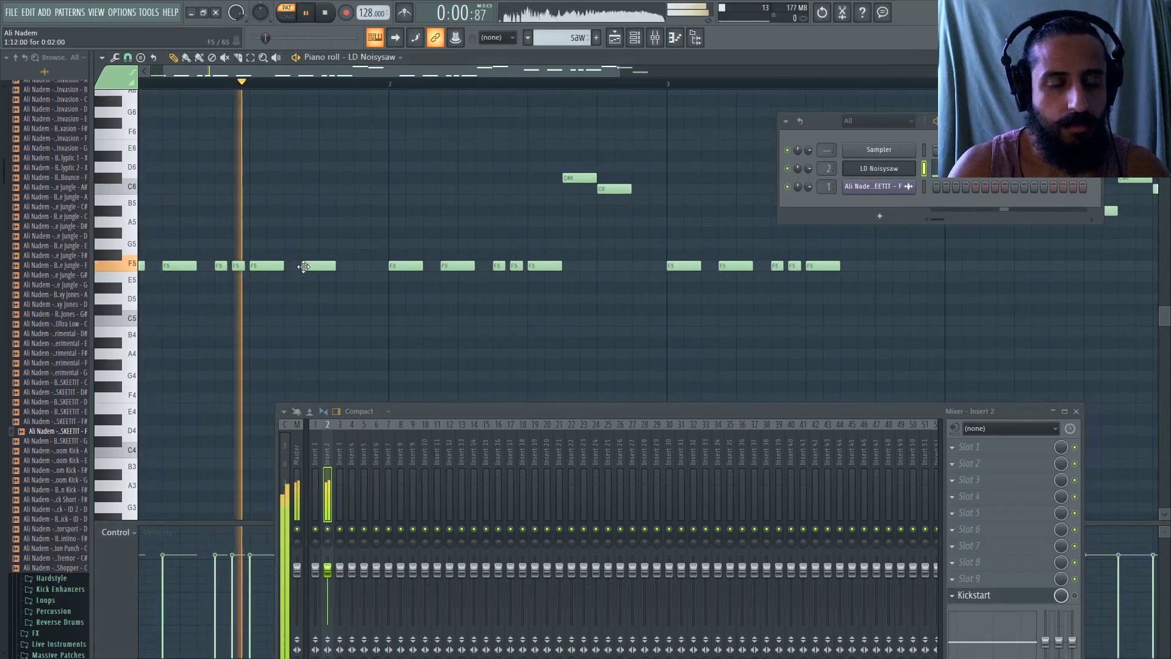
{"action": "left_click_drag", "start_coordinate": [330, 266], "coordinate": [312, 255]}
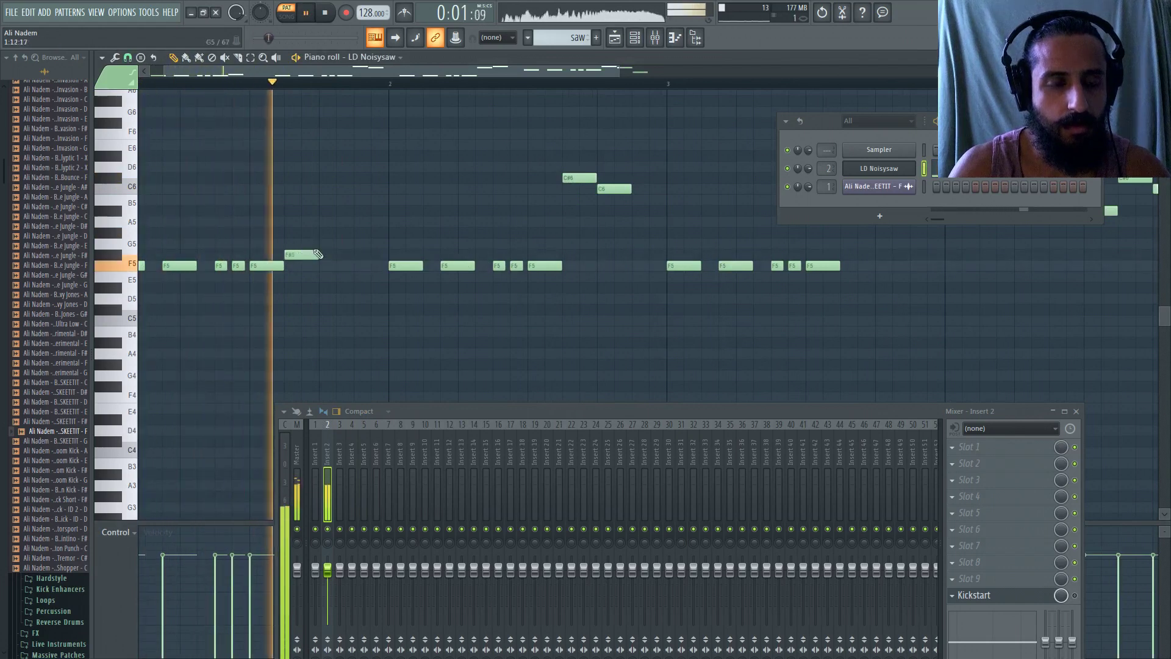
{"action": "left_click_drag", "start_coordinate": [308, 255], "coordinate": [325, 255]}
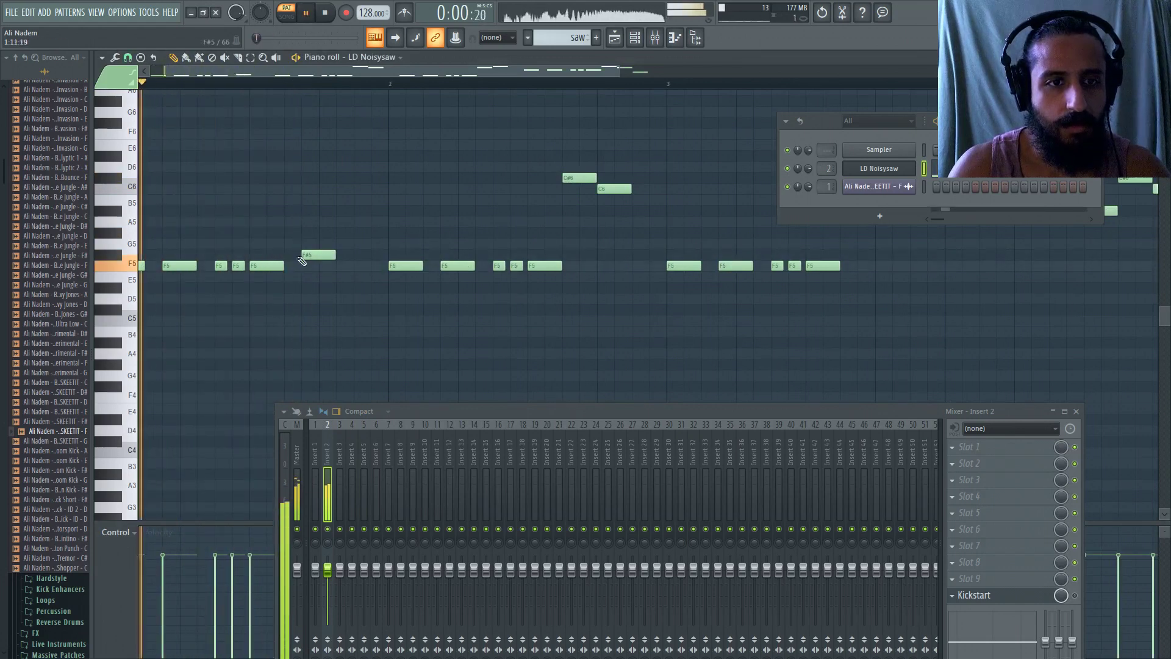
{"action": "left_click", "coordinate": [360, 288]}
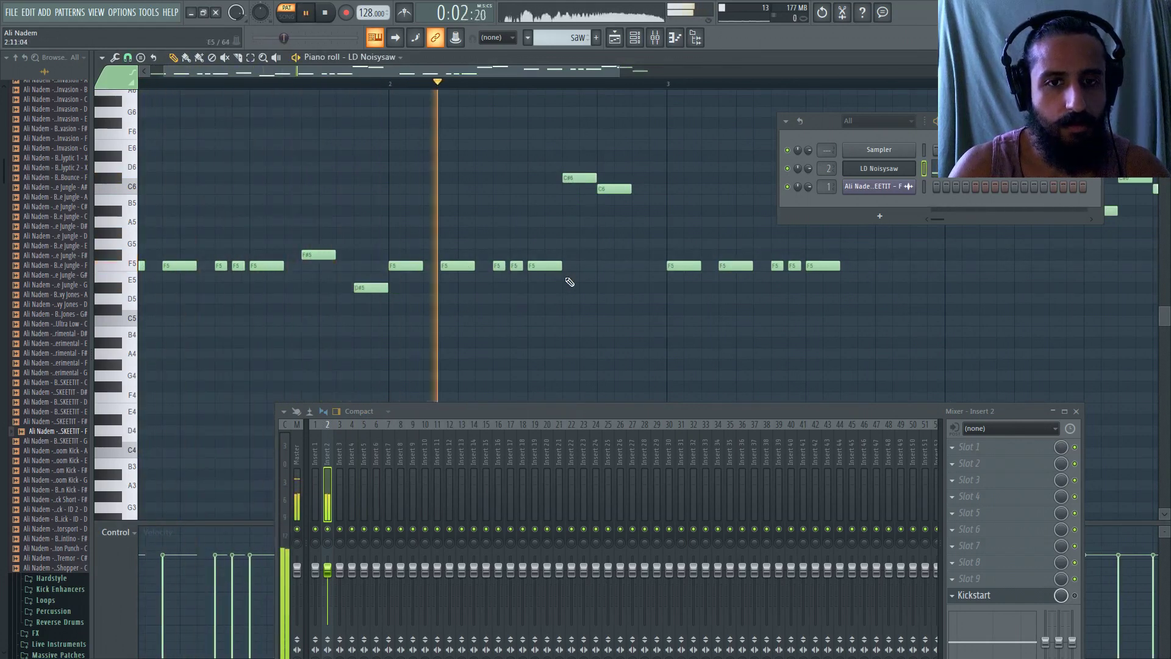
- Replace the two high notes ending bar 2 with G#5 and F#5 notes
{"action": "scroll", "coordinate": [526, 252], "scroll_direction": "down", "scroll_amount": 1, "text": "ctrl"}
{"action": "scroll", "coordinate": [549, 256], "scroll_direction": "down", "scroll_amount": 1, "text": "ctrl"}
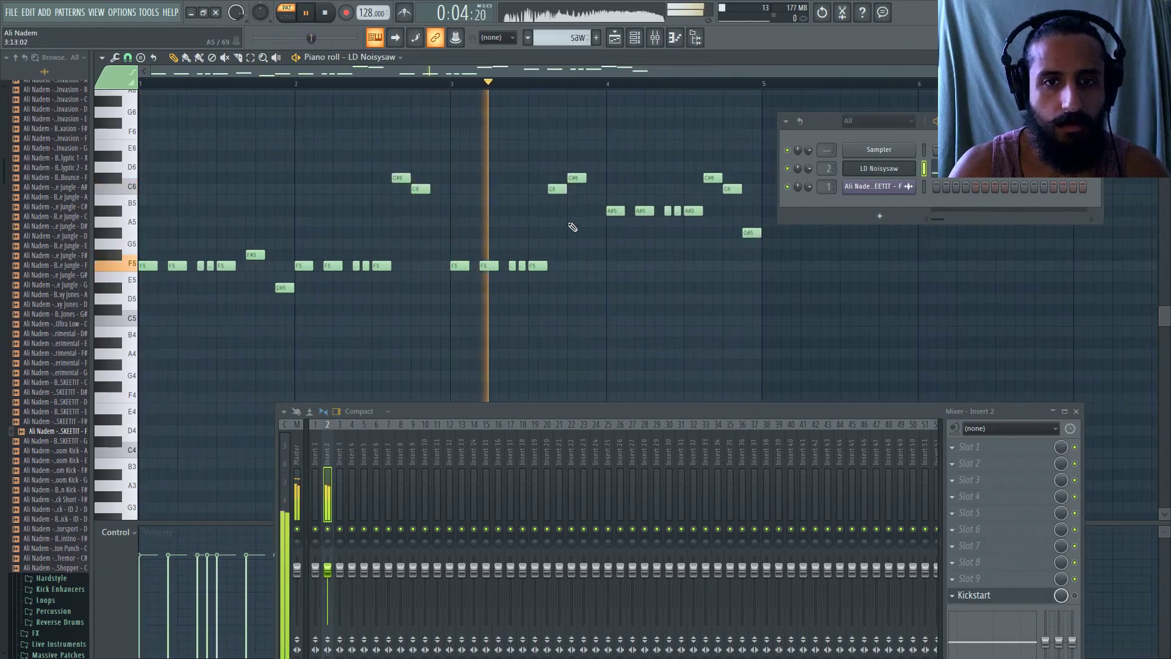
{"action": "scroll", "coordinate": [335, 218], "scroll_direction": "up", "scroll_amount": 1, "text": "ctrl"}
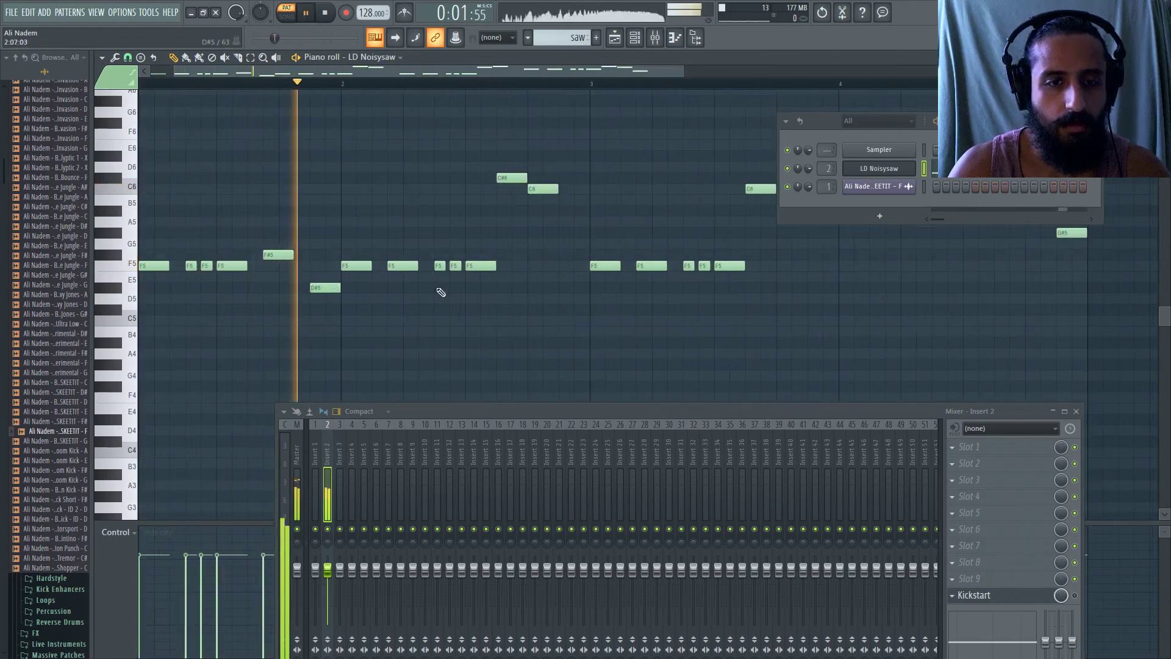
{"action": "left_click", "coordinate": [505, 233]}
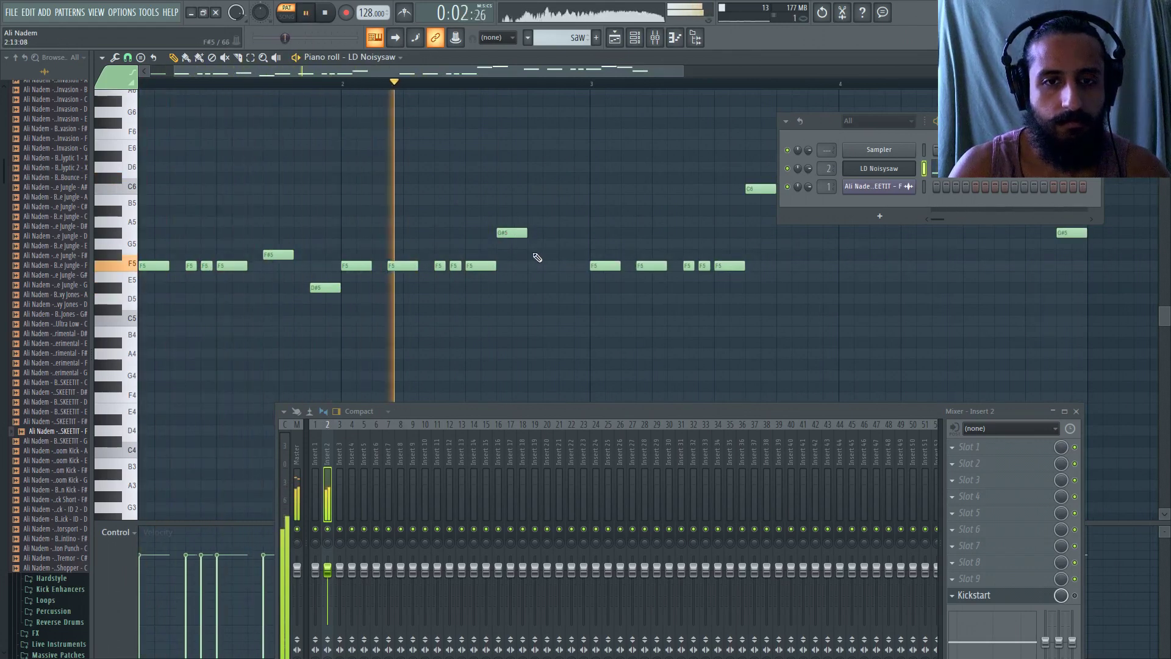
{"action": "scroll", "coordinate": [556, 256], "scroll_direction": "down", "scroll_amount": 1}
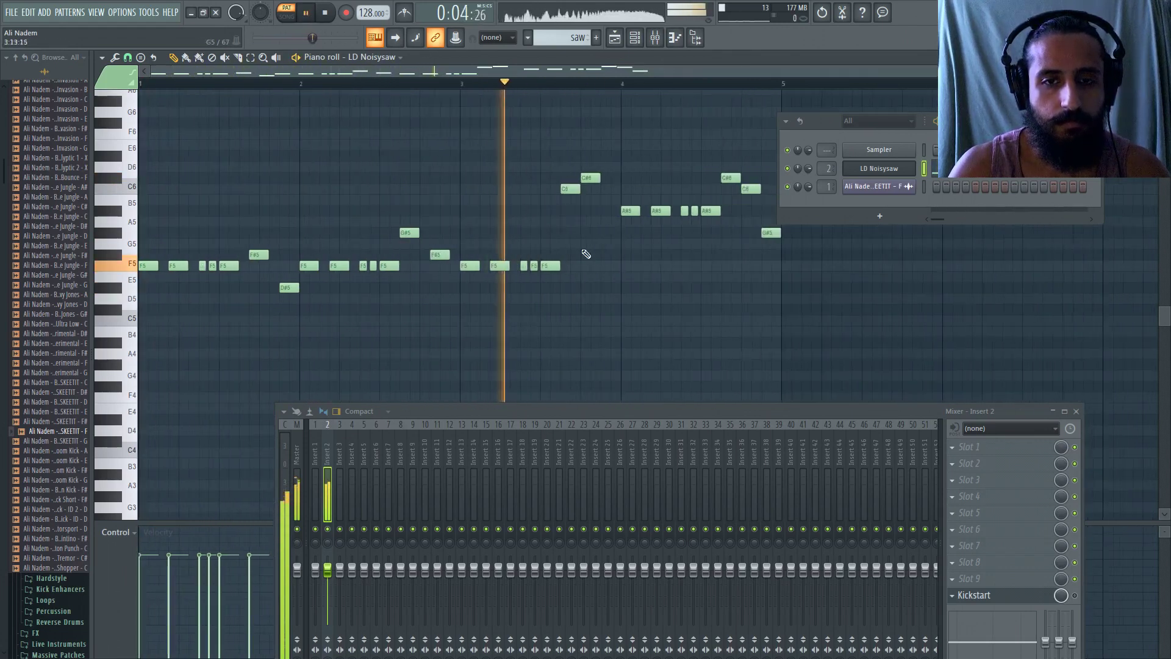
- Replay the melody and replace the C6 and C#6 notes ending bar 3 with F#5 and D#5
{"action": "key", "text": "space"}
{"action": "key", "text": "space"}
{"action": "key", "text": "space"}
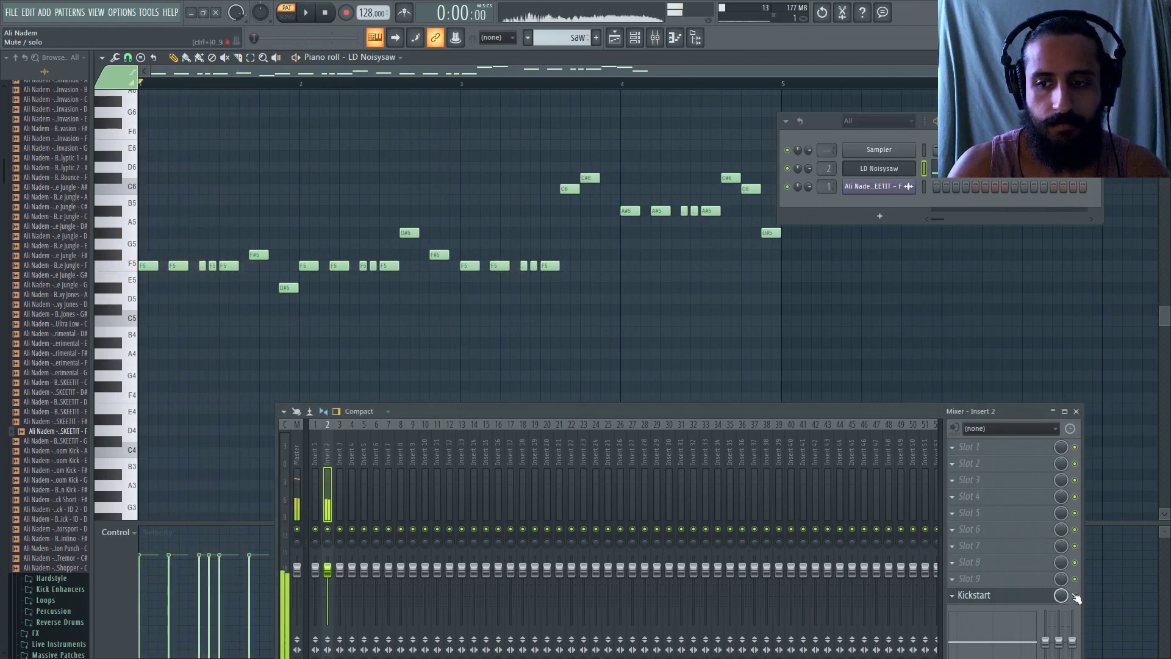
{"action": "key", "text": "space"}
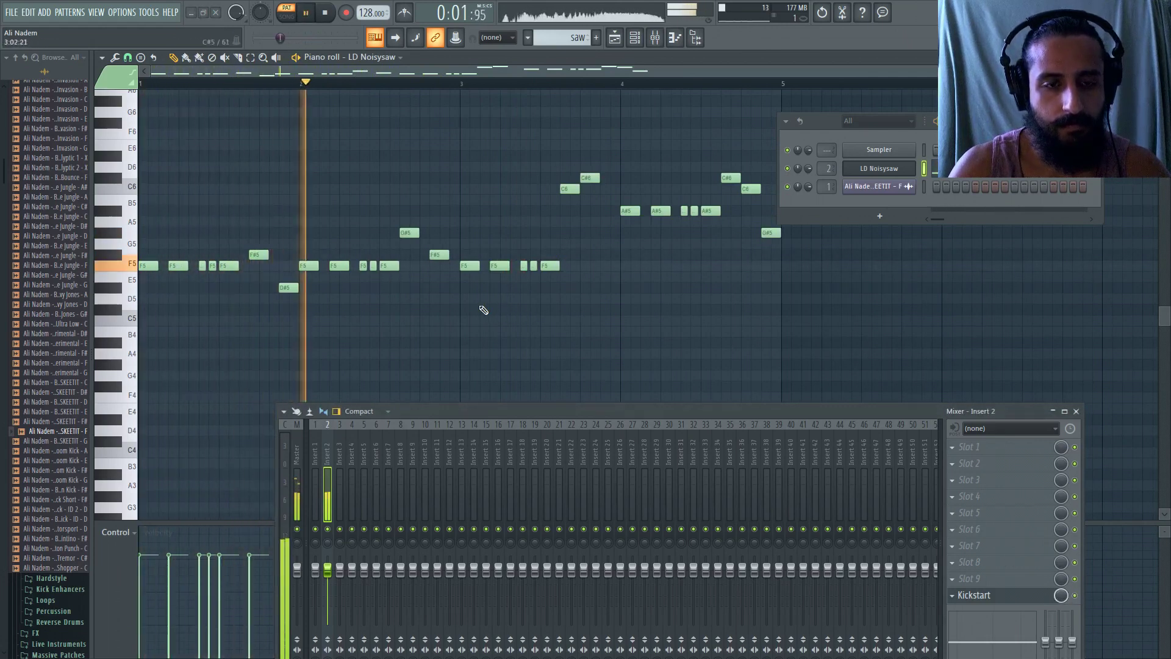
{"action": "scroll", "coordinate": [580, 317], "scroll_direction": "up", "scroll_amount": 1}
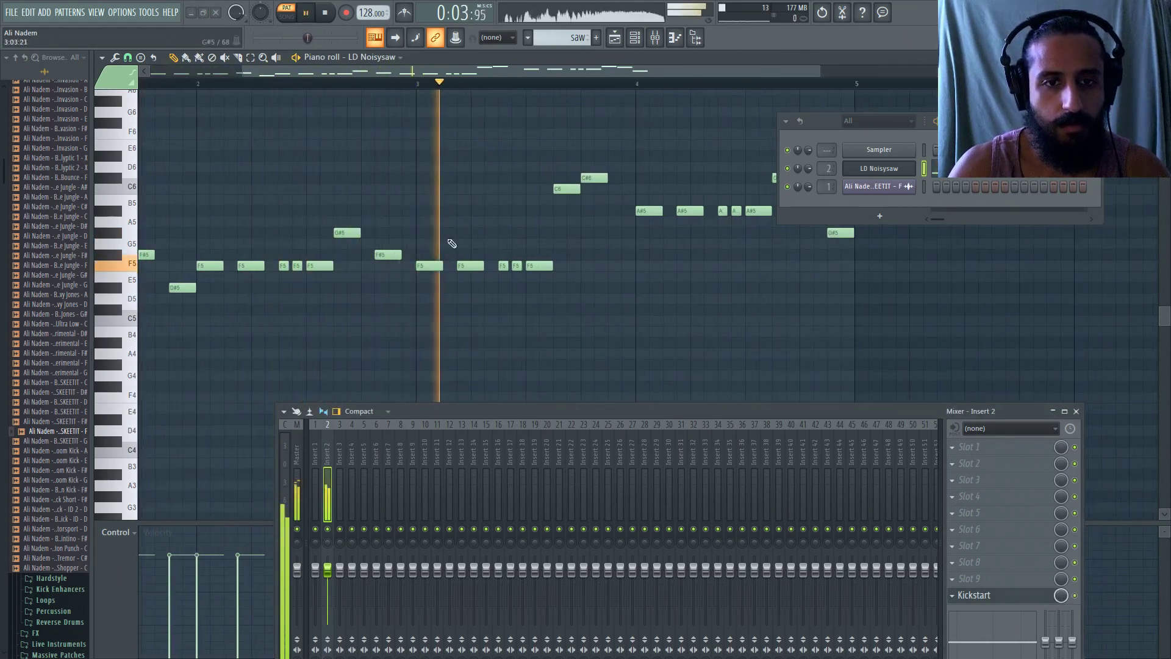
{"action": "left_click_drag", "start_coordinate": [575, 185], "coordinate": [565, 259]}
{"action": "key", "text": "space"}
{"action": "scroll", "coordinate": [564, 259], "scroll_direction": "down", "scroll_amount": 1}
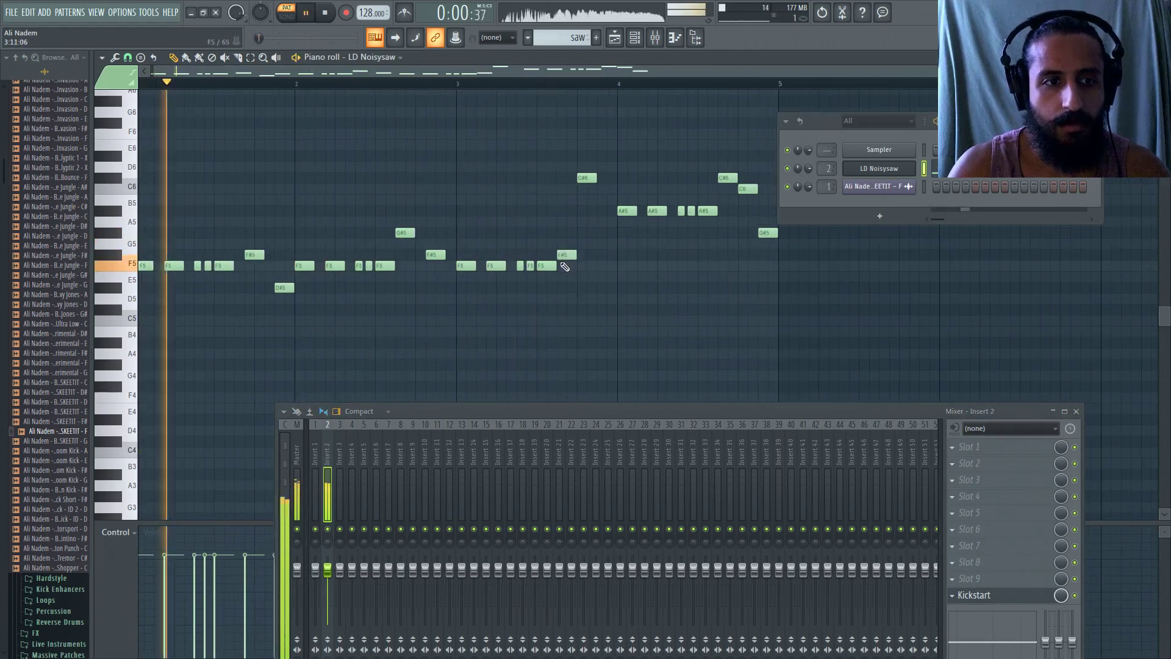
{"action": "left_click", "coordinate": [592, 287]}
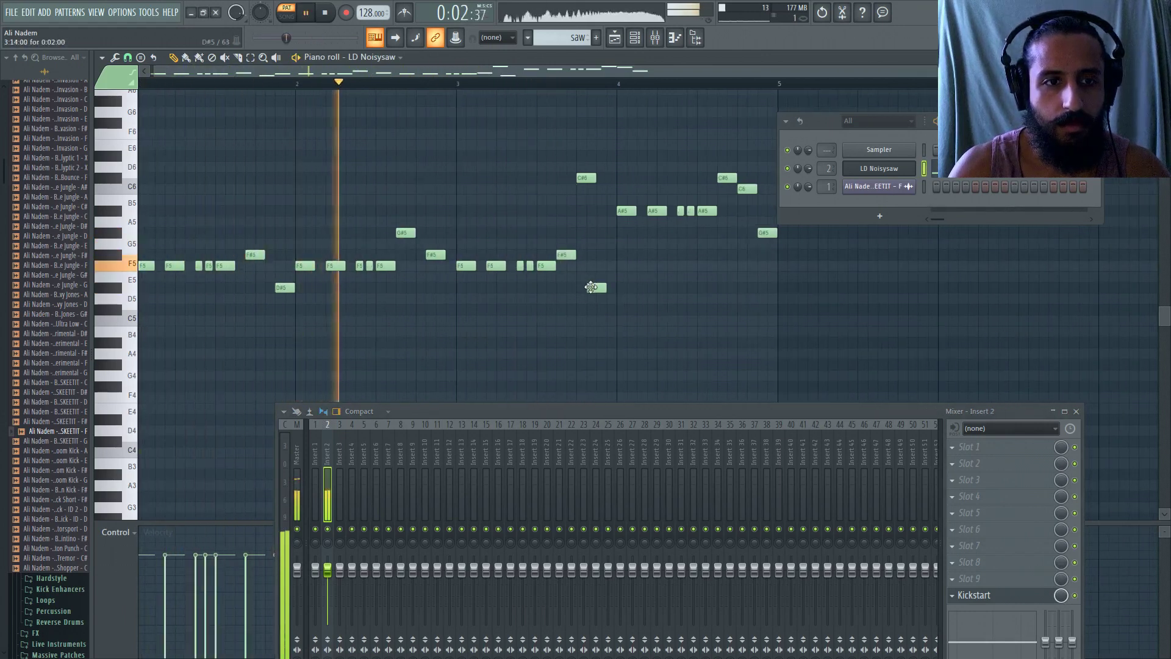
{"action": "right_click", "coordinate": [587, 178]}
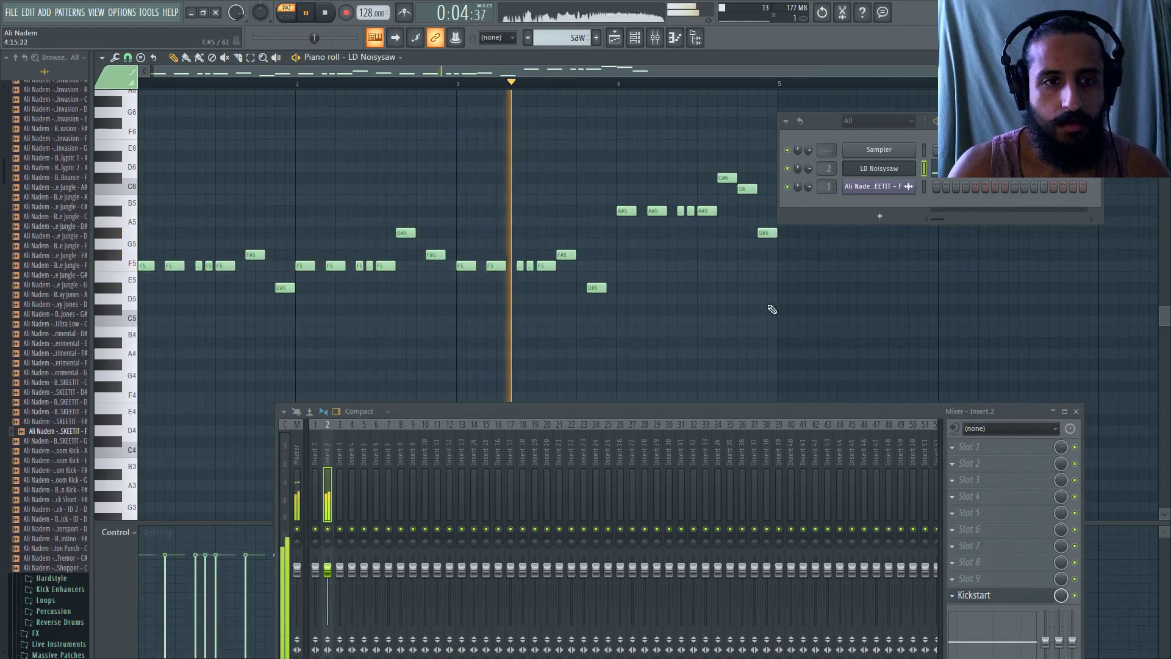
- Start playback from bar 4 and try lowering that bar's C#6 note to G#5
{"action": "scroll", "coordinate": [762, 309], "scroll_direction": "up", "scroll_amount": 2}
{"action": "scroll", "coordinate": [702, 274], "scroll_direction": "down", "scroll_amount": 2}
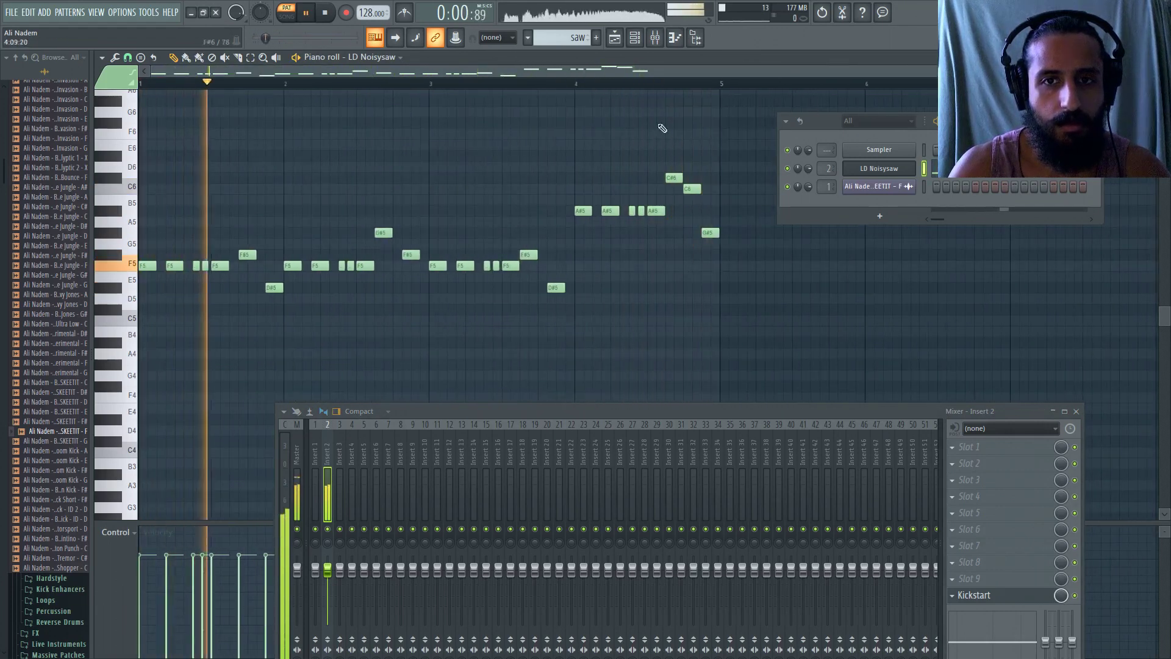
{"action": "left_click", "coordinate": [578, 79]}
{"action": "scroll", "coordinate": [696, 199], "scroll_direction": "up", "scroll_amount": 1}
{"action": "key", "text": "space"}
{"action": "key", "text": "space"}
{"action": "key", "text": "space"}
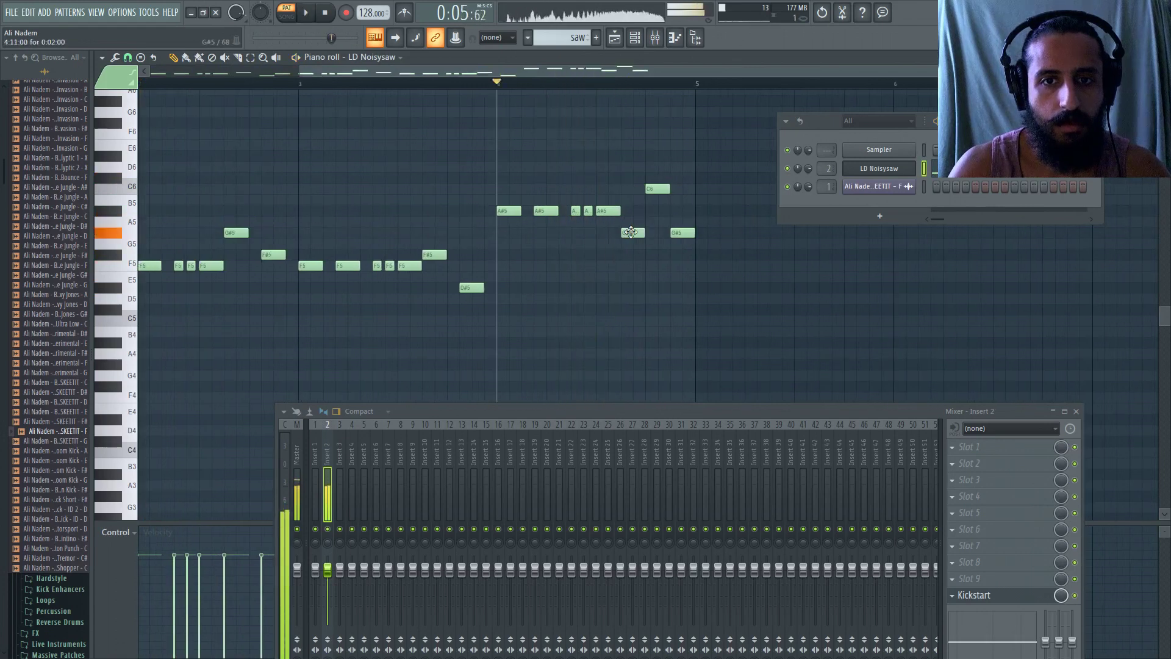
{"action": "key", "text": "space"}
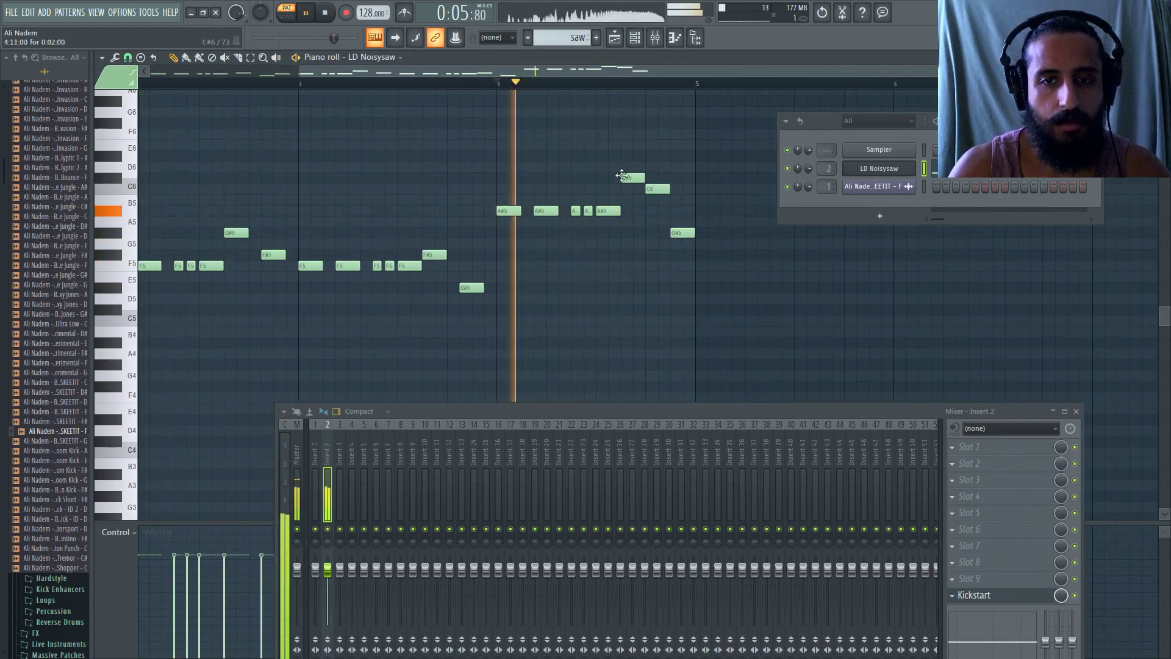
- Try ending bar 4 on F#5 and D#5 notes in place of the C#6, C6 and G#5 notes
{"action": "left_click_drag", "start_coordinate": [628, 178], "coordinate": [627, 252]}
{"action": "key", "text": "space"}
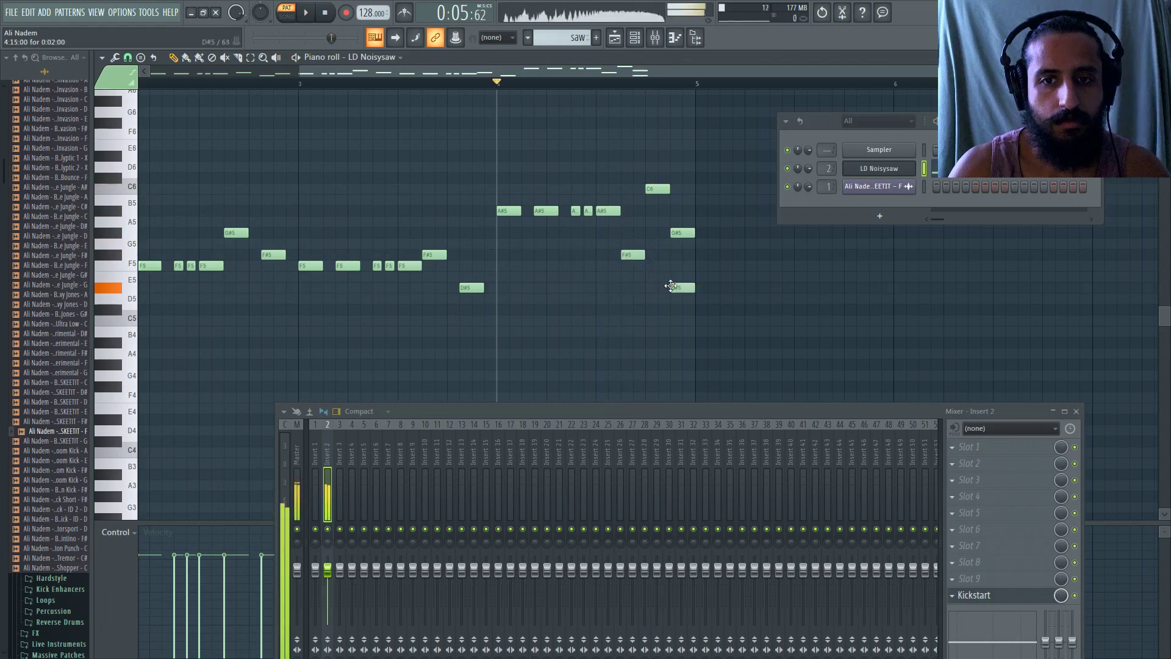
{"action": "key", "text": "space"}
{"action": "right_click", "coordinate": [659, 189]}
{"action": "right_click", "coordinate": [682, 232]}
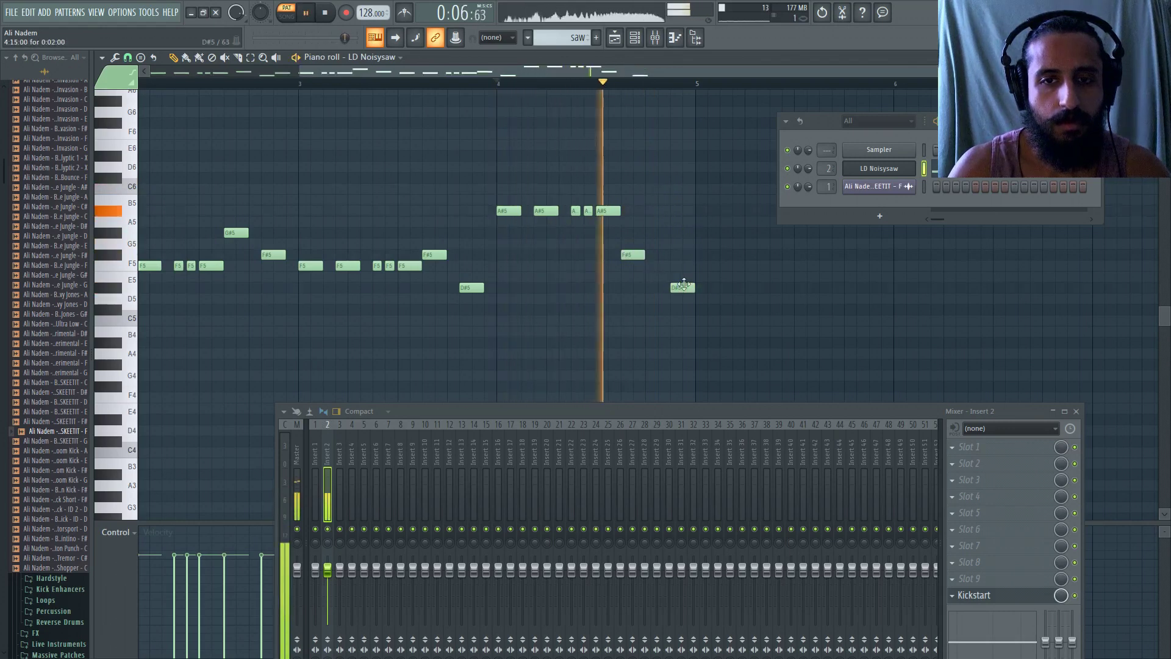
{"action": "mouse_move", "coordinate": [696, 286]}
{"action": "left_mouse_down"}
{"action": "mouse_move", "coordinate": [671, 284]}
{"action": "mouse_move", "coordinate": [692, 283]}
{"action": "left_mouse_up"}
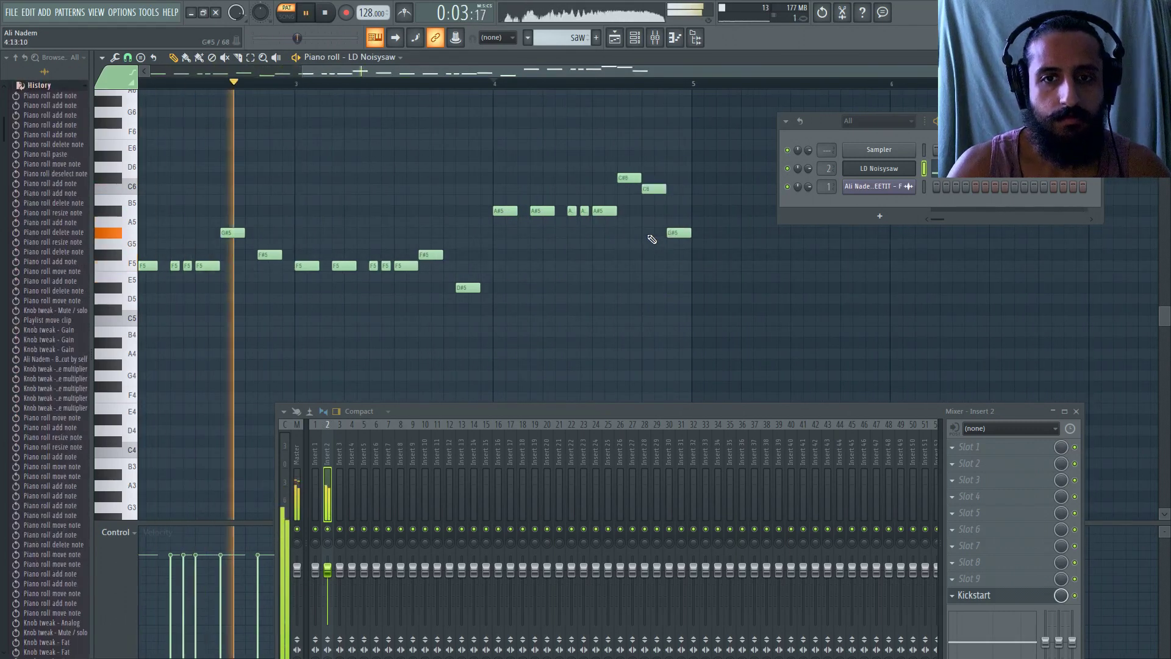
- Lower the final note of bar 4 from G#5 to F#5 and replay the melody
{"action": "key", "text": "space"}
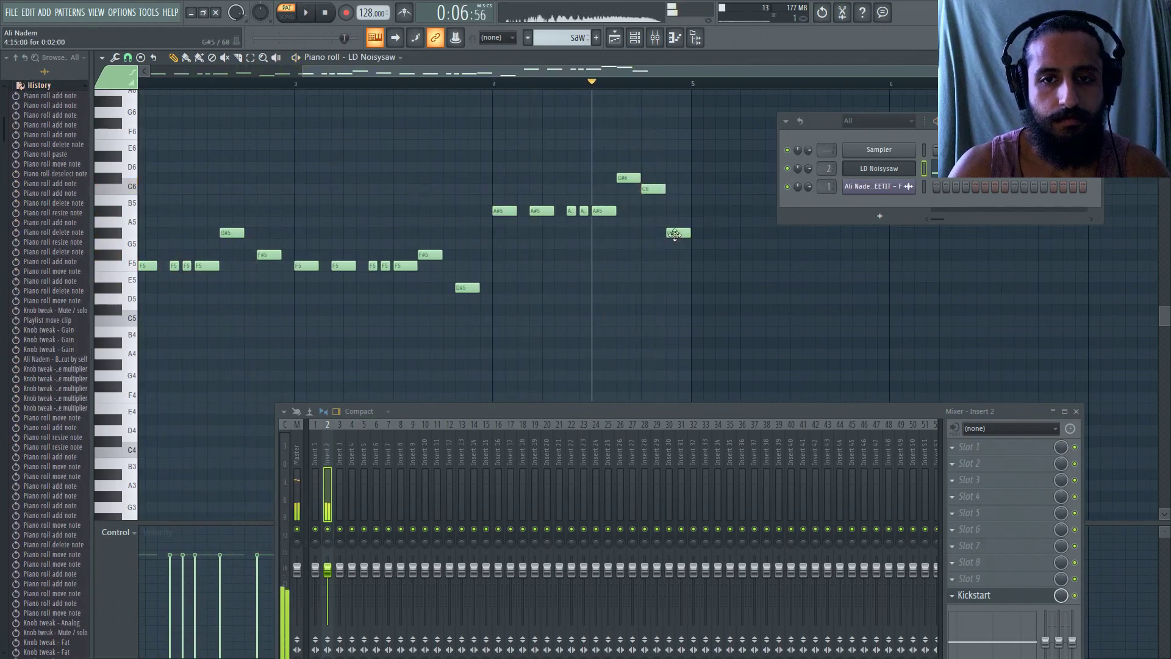
{"action": "key", "text": "space"}
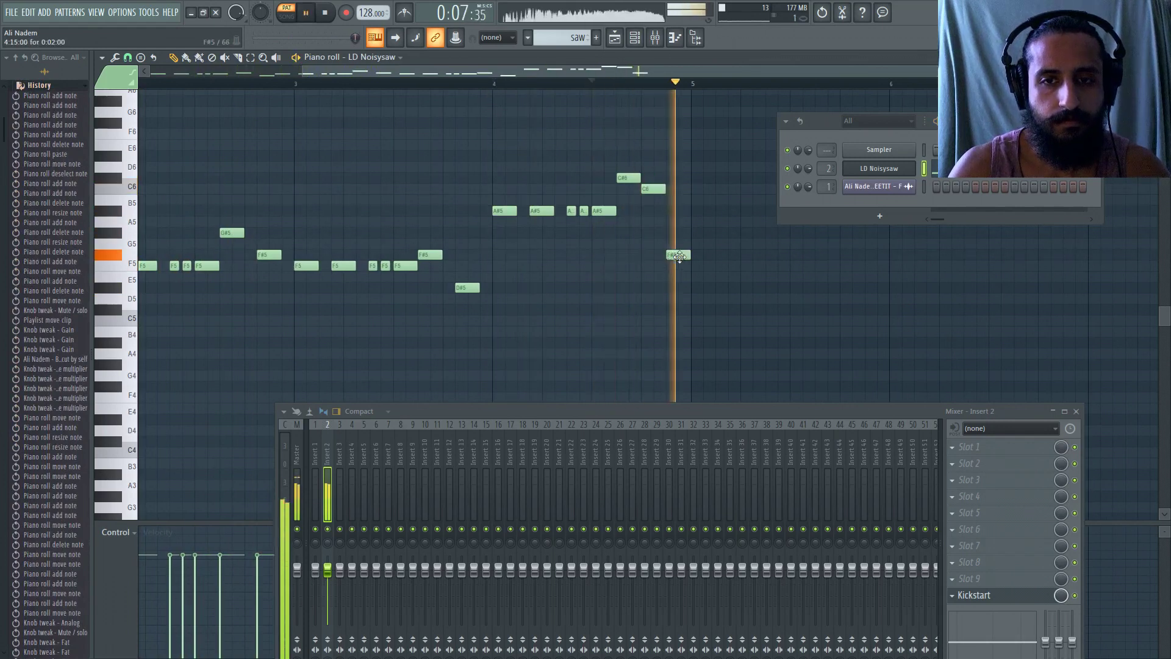
{"action": "scroll", "coordinate": [677, 256], "scroll_direction": "down", "scroll_amount": 2}
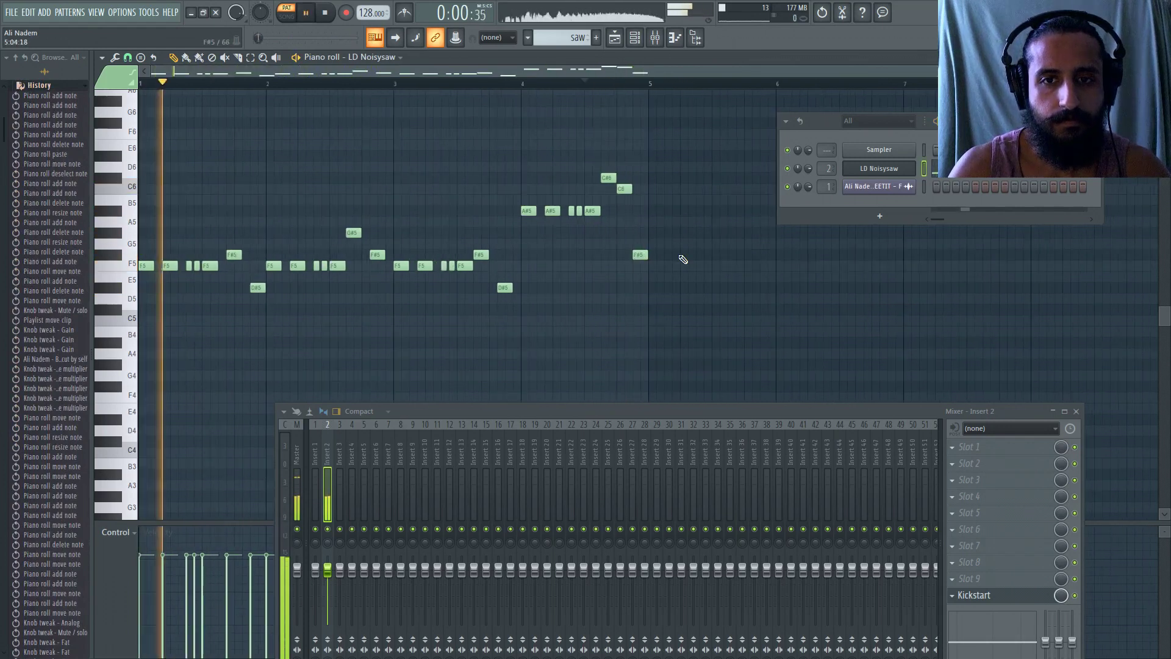
- Stop playback and set the pitchwheel depth to +-12 in the LD Noisysaw synth's setup page
{"action": "left_click", "coordinate": [879, 169]}
{"action": "left_click", "coordinate": [327, 14]}
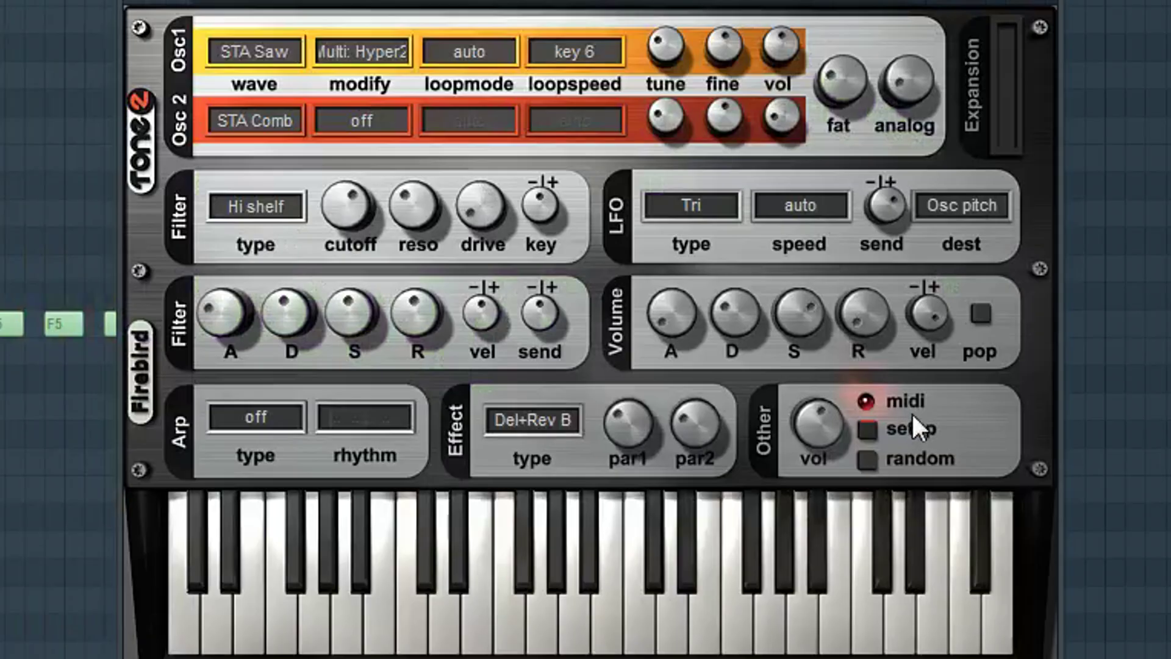
{"action": "left_click", "coordinate": [867, 430]}
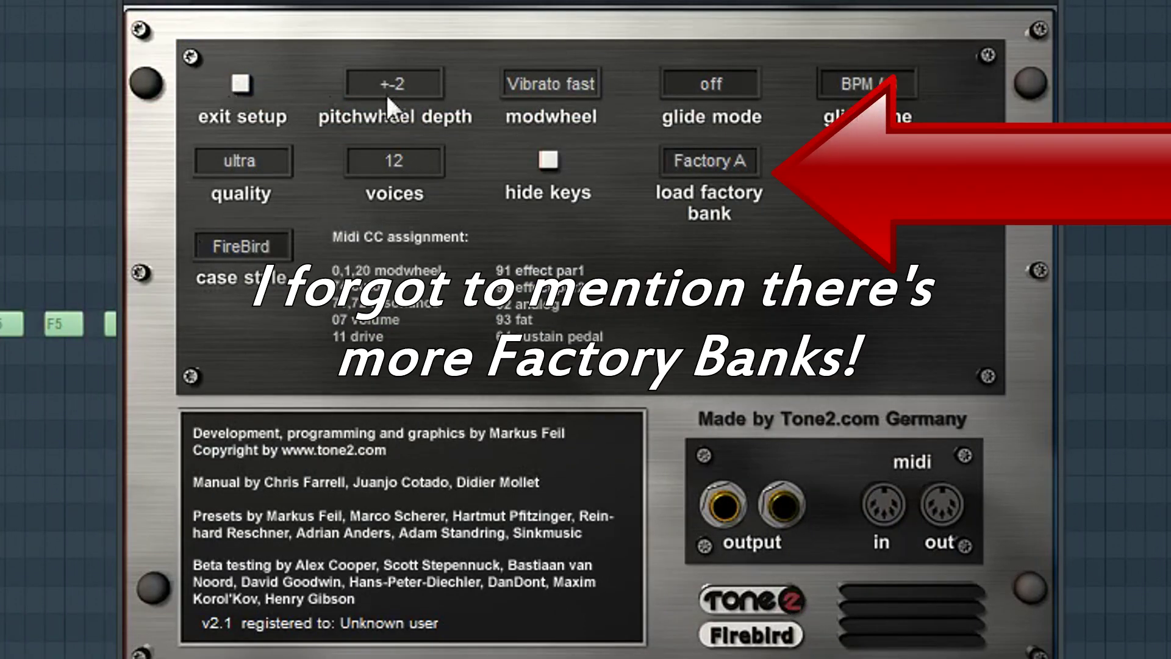
{"action": "left_click", "coordinate": [415, 81]}
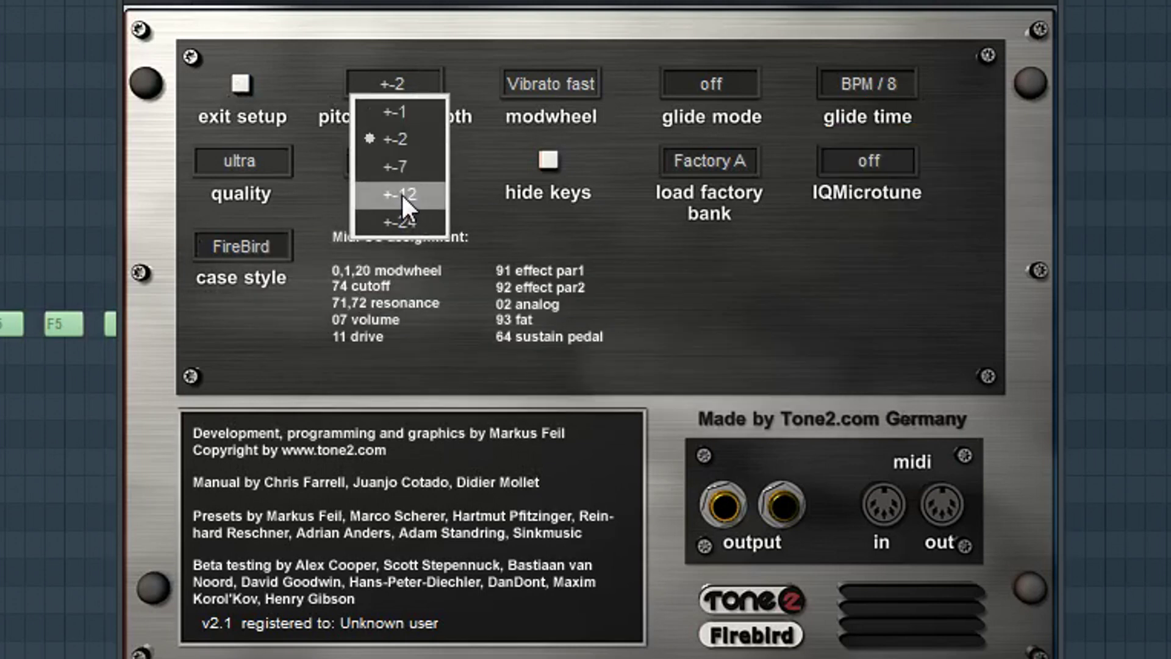
{"action": "left_click", "coordinate": [402, 195]}
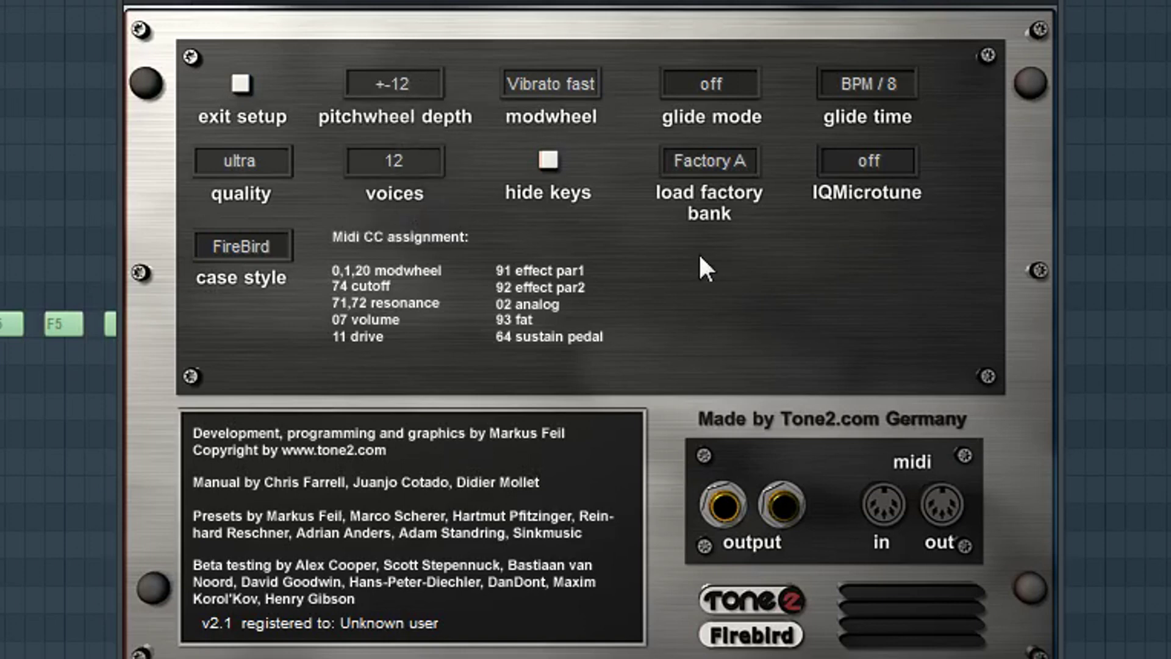
- Try glide times of BPM * 8 and BPM * 4 and restore BPM / 8
{"action": "left_click", "coordinate": [866, 86]}
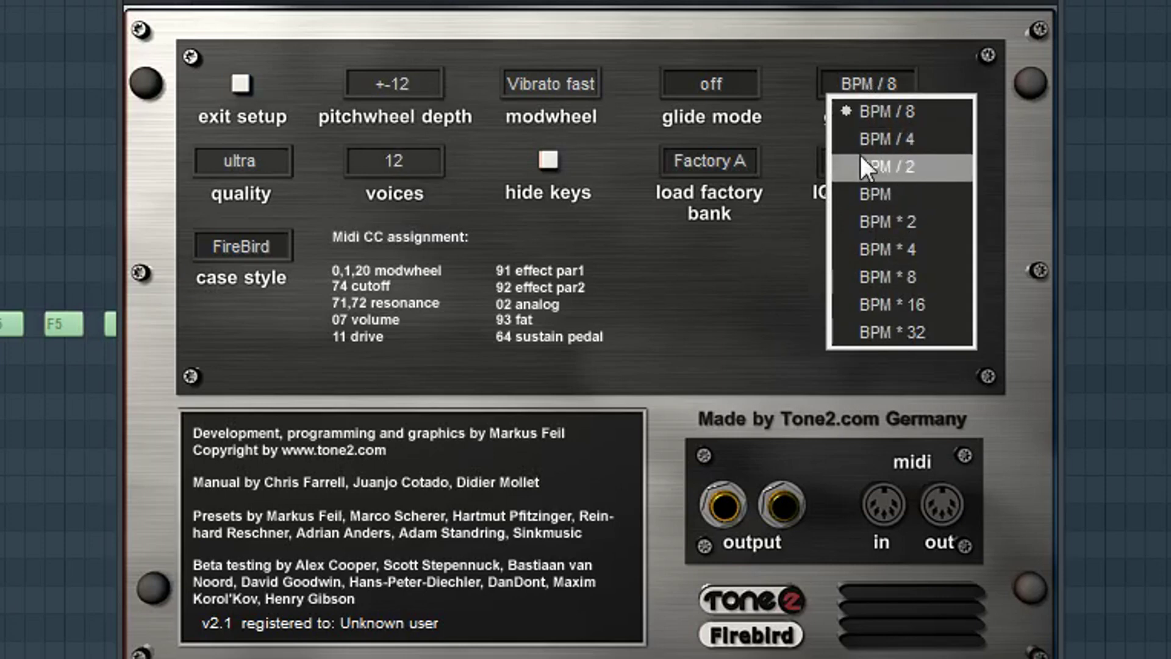
{"action": "left_click", "coordinate": [909, 277]}
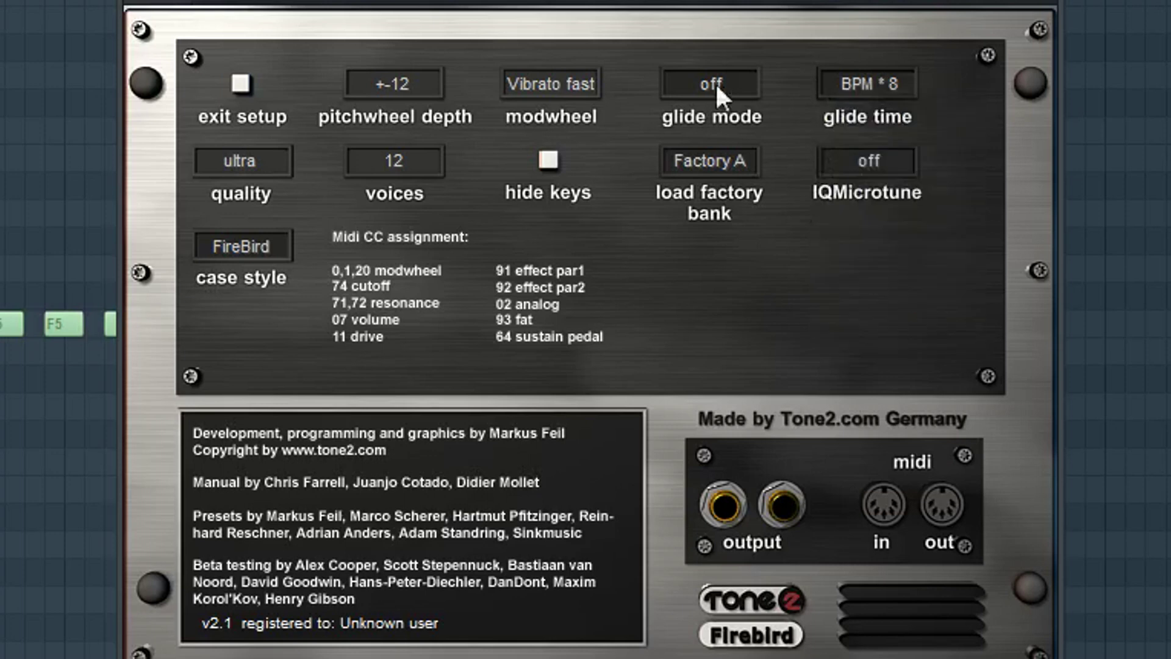
{"action": "left_click", "coordinate": [895, 89]}
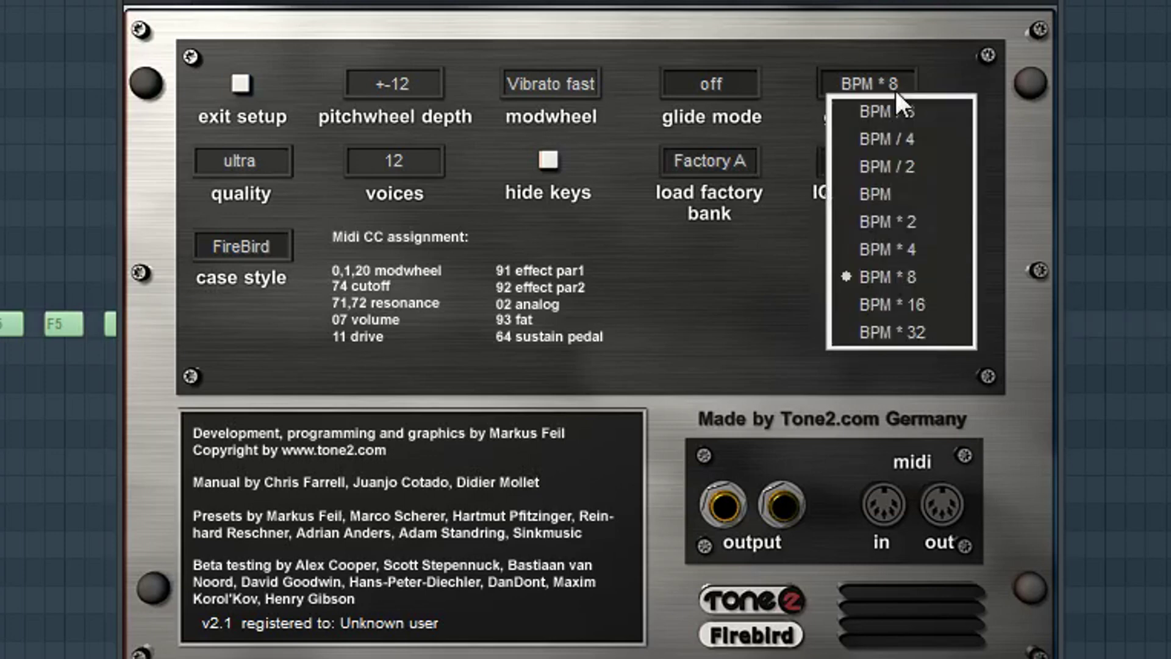
{"action": "left_click", "coordinate": [916, 250]}
{"action": "left_click", "coordinate": [858, 88]}
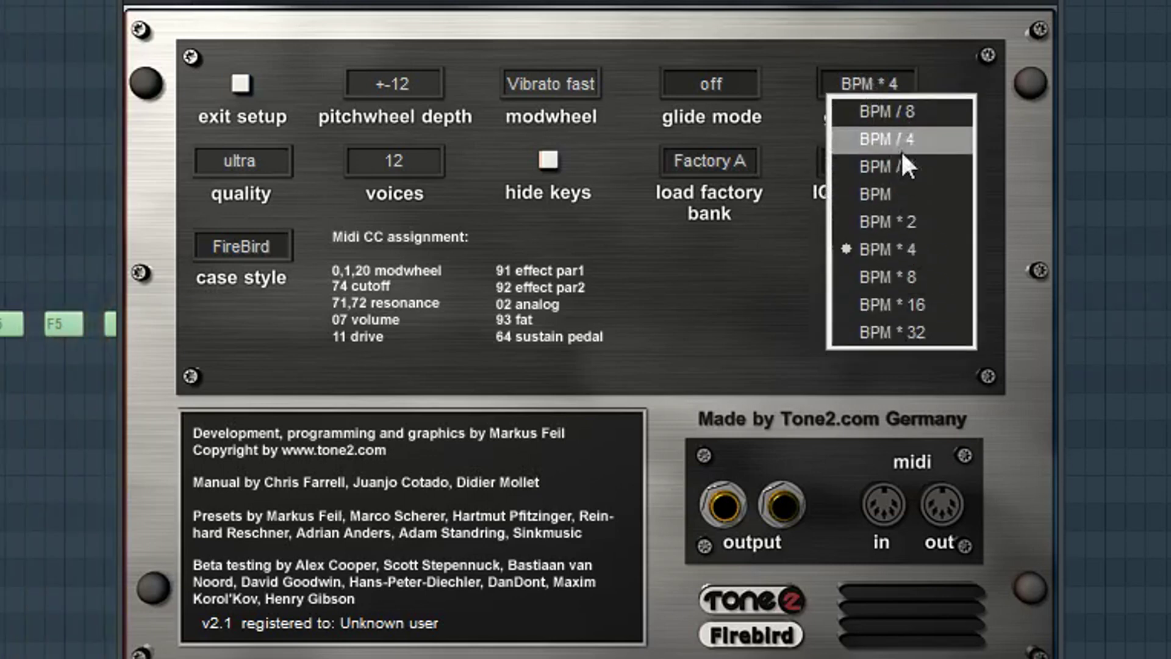
{"action": "left_click", "coordinate": [911, 115]}
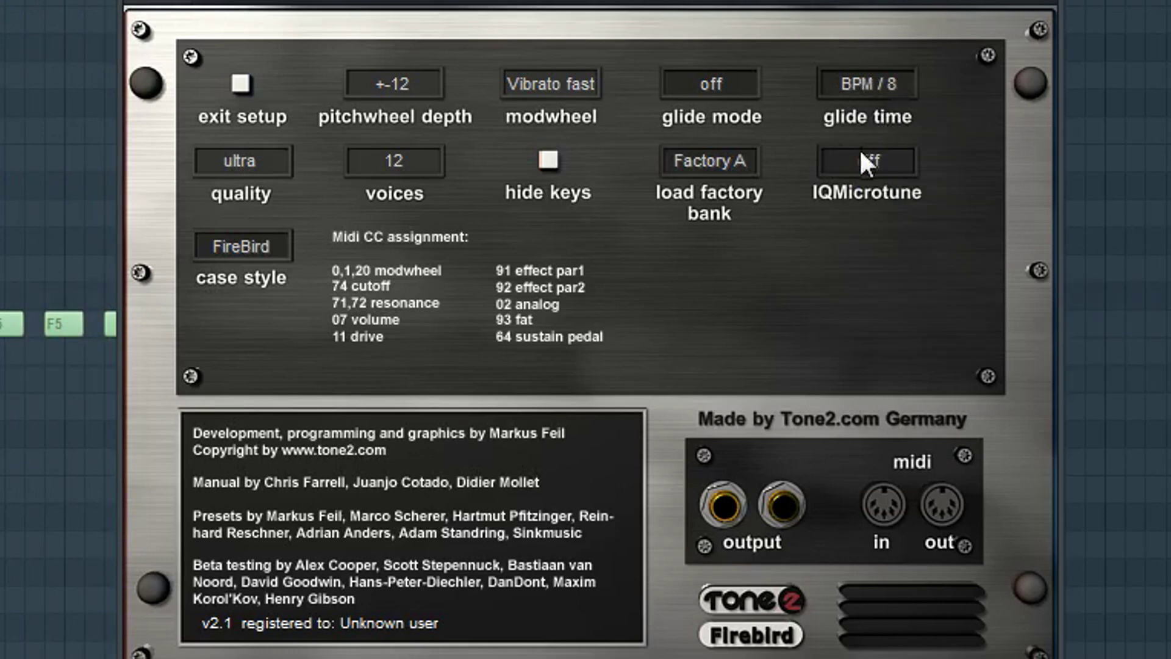
- Try the pure and heavy IQMicrotune modes and switch IQMicrotune back to off
{"action": "left_click", "coordinate": [889, 160]}
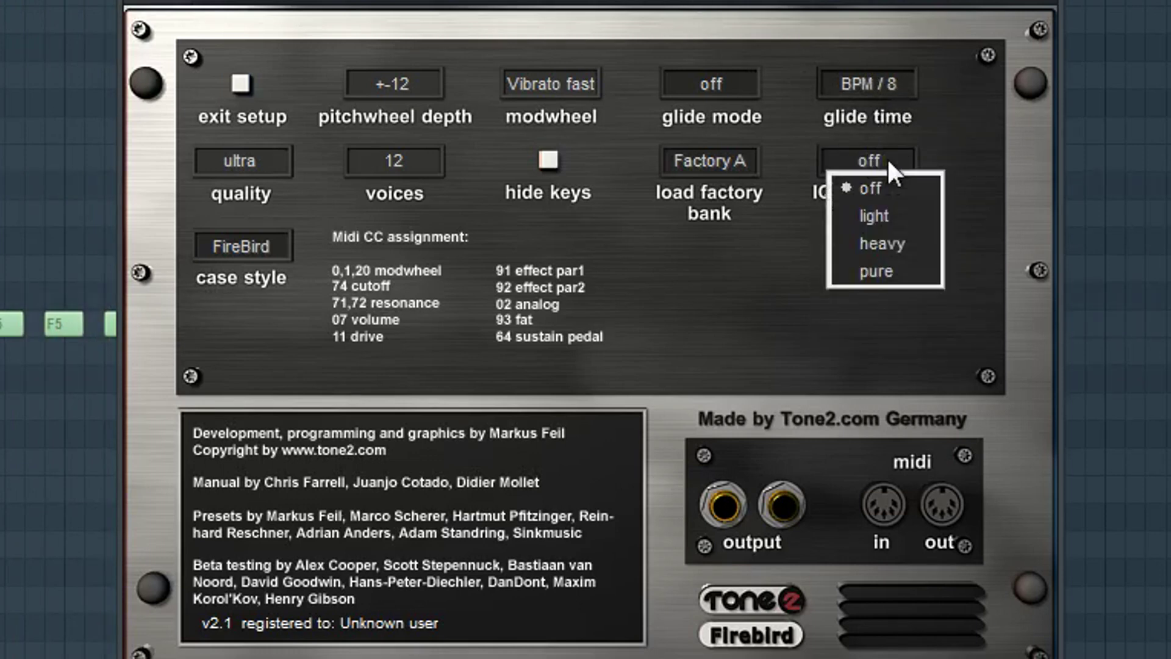
{"action": "left_click", "coordinate": [881, 167]}
{"action": "left_click", "coordinate": [880, 168]}
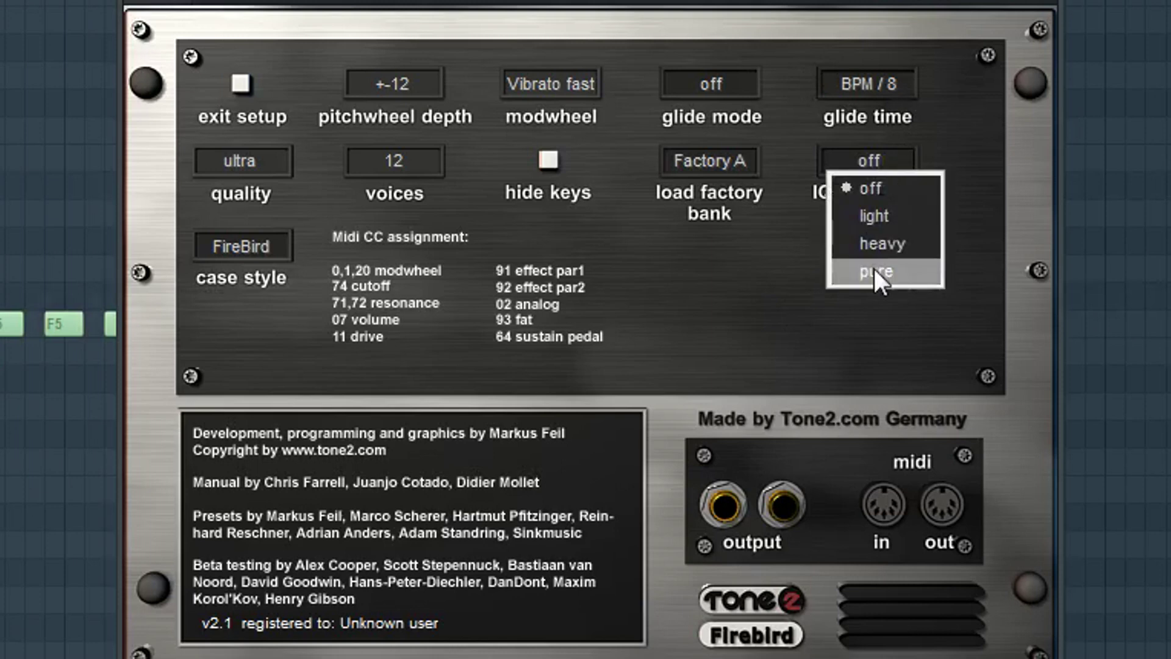
{"action": "left_click", "coordinate": [876, 271]}
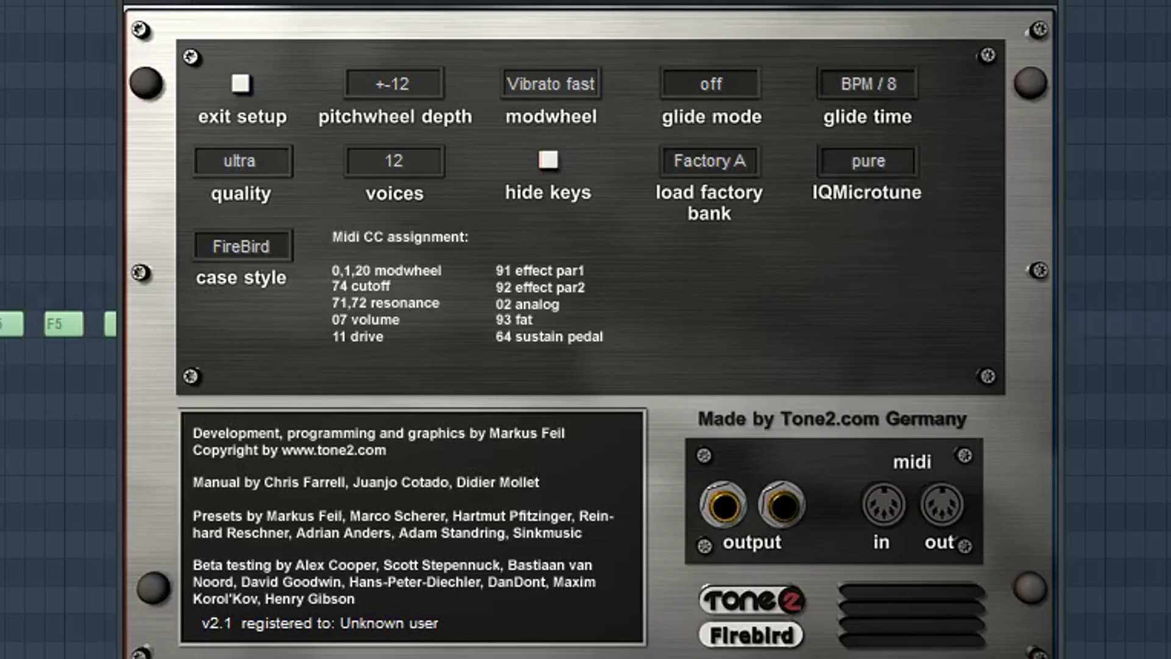
{"action": "left_click", "coordinate": [862, 160]}
{"action": "left_click", "coordinate": [909, 247]}
{"action": "left_click", "coordinate": [875, 160]}
{"action": "left_click", "coordinate": [875, 180]}
{"action": "left_click", "coordinate": [849, 160]}
{"action": "left_click", "coordinate": [739, 286]}
- Preview the Wood and Farell case styles and return the synth to the FireBird style
{"action": "left_click", "coordinate": [254, 237]}
{"action": "left_click", "coordinate": [261, 308]}
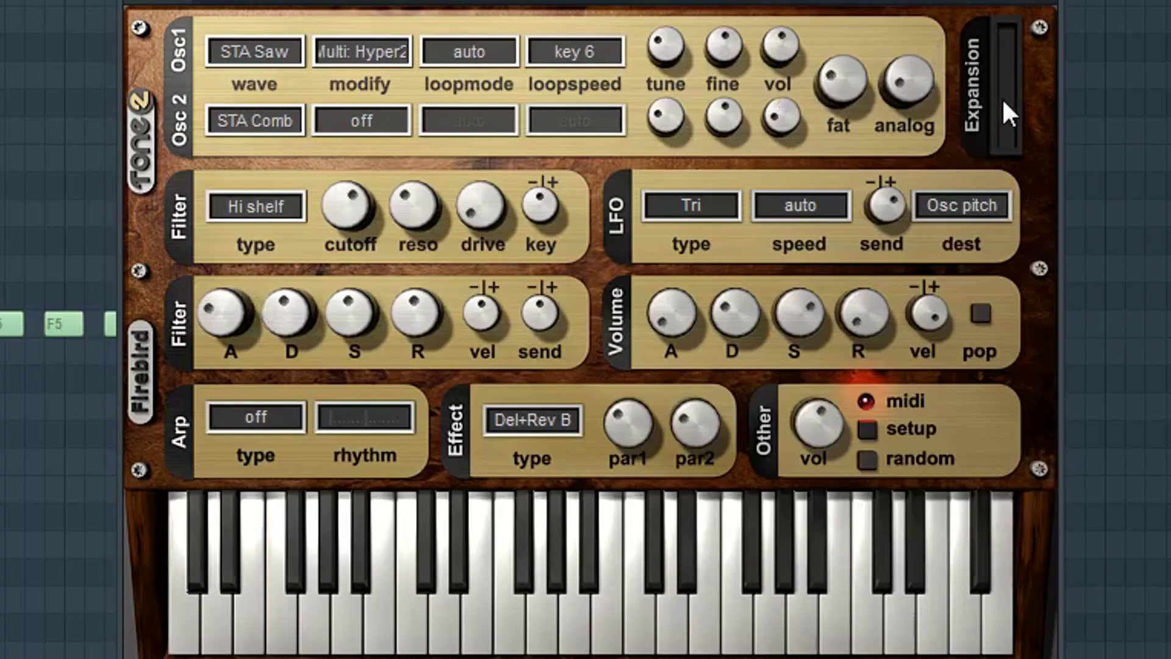
{"action": "left_click", "coordinate": [869, 432]}
{"action": "left_click", "coordinate": [224, 243]}
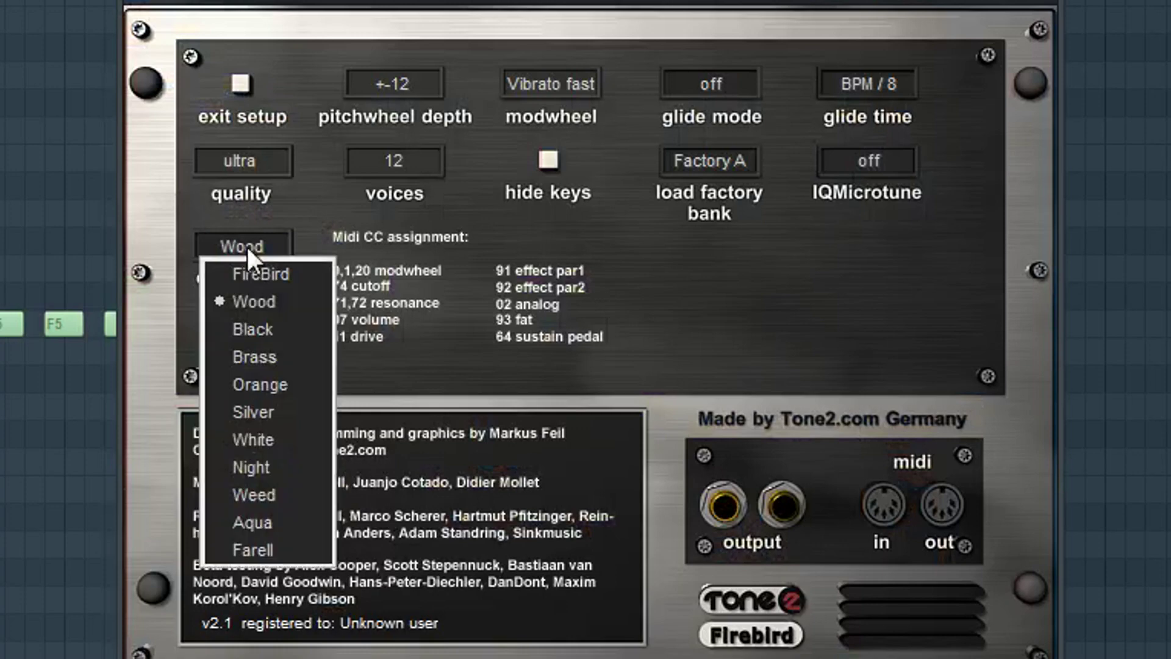
{"action": "left_click", "coordinate": [276, 551]}
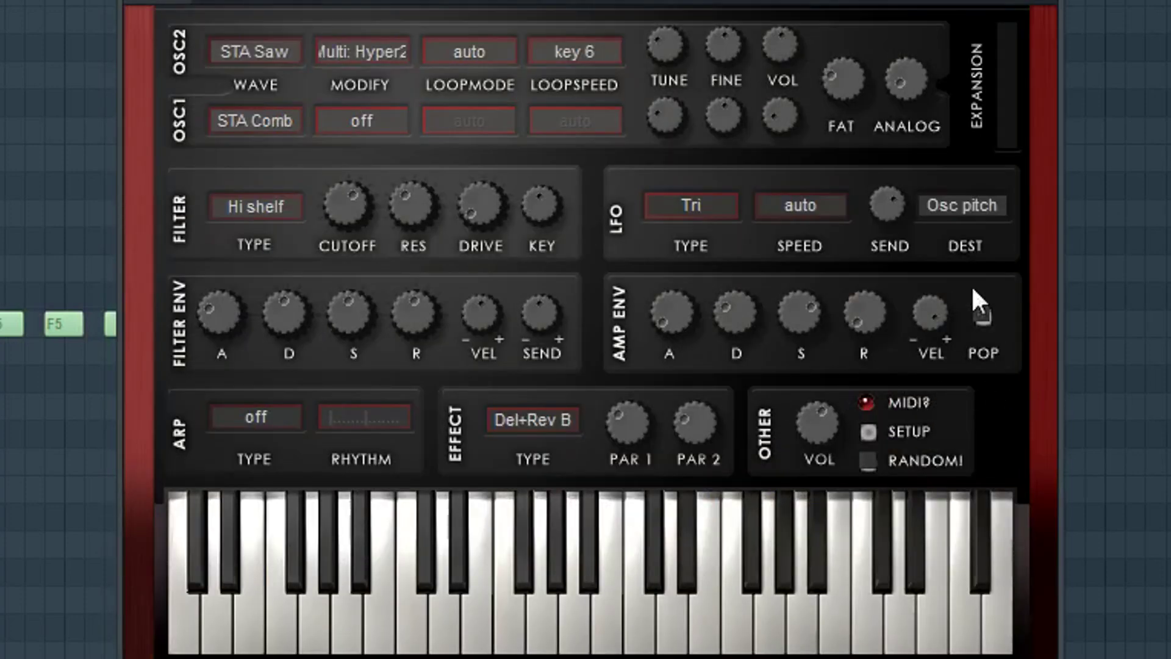
{"action": "left_click", "coordinate": [871, 432]}
{"action": "left_click", "coordinate": [247, 245]}
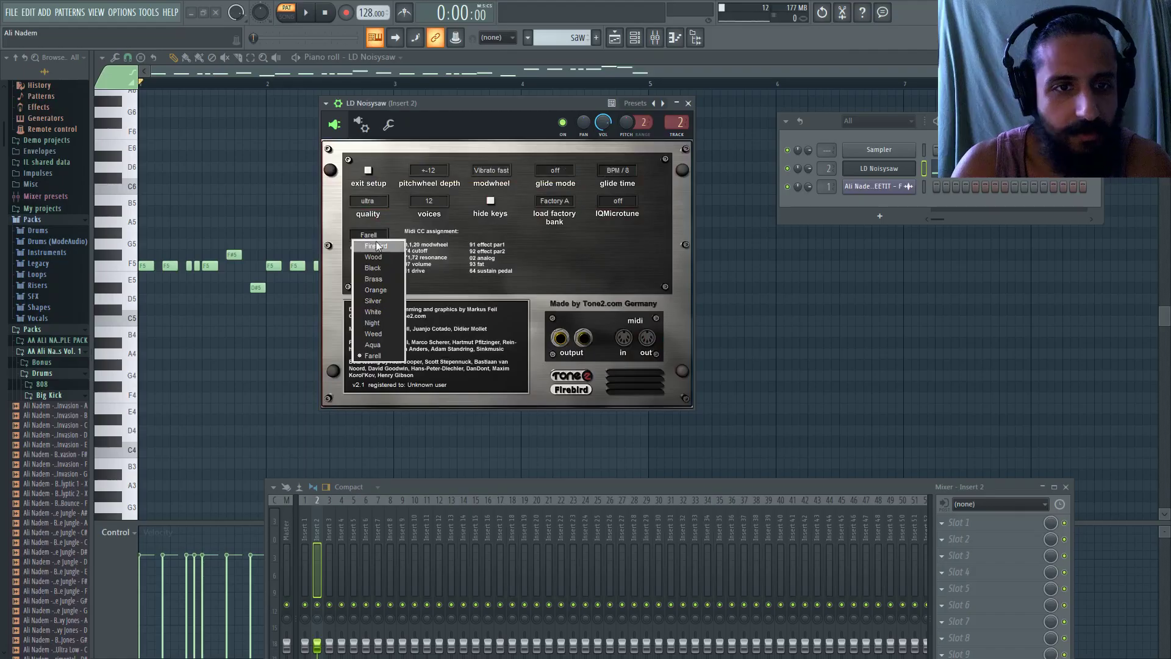
{"action": "left_click", "coordinate": [263, 272]}
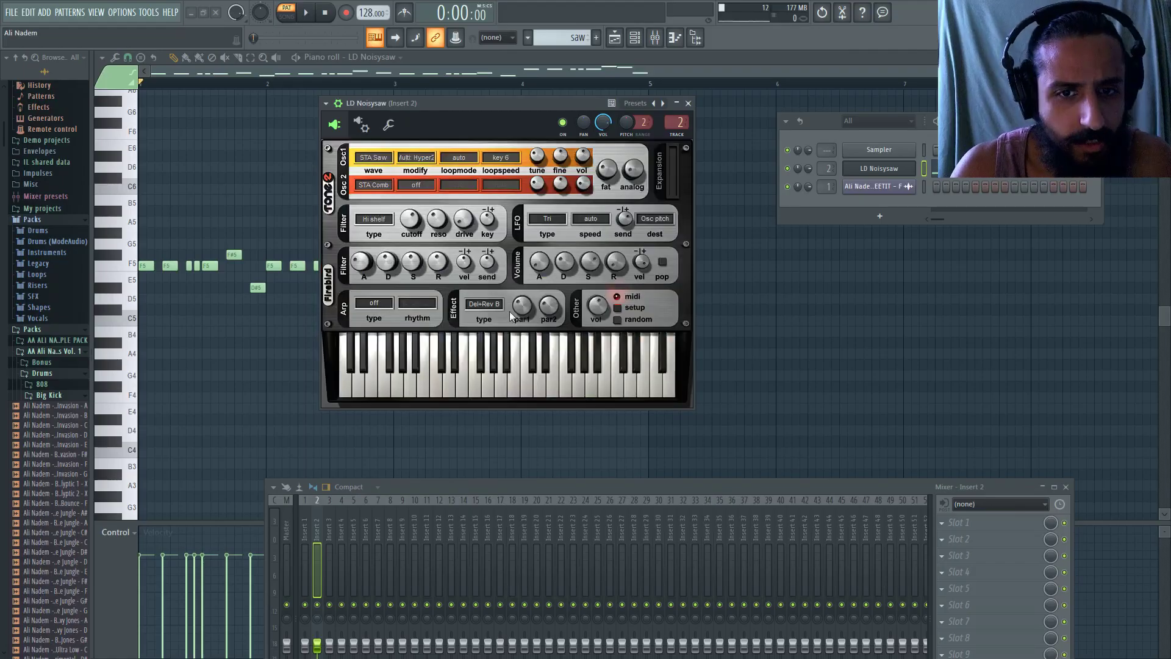
- Look through the loopmode and modify options of oscillator 1 without changing them
{"action": "left_click", "coordinate": [469, 158]}
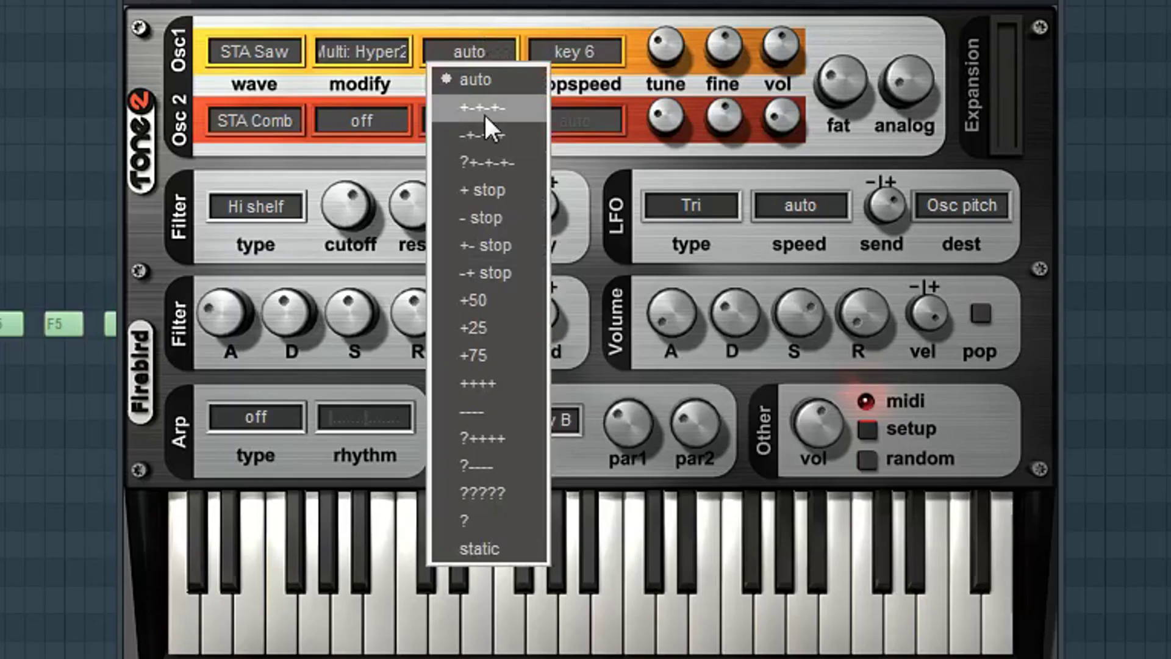
{"action": "left_click", "coordinate": [486, 3]}
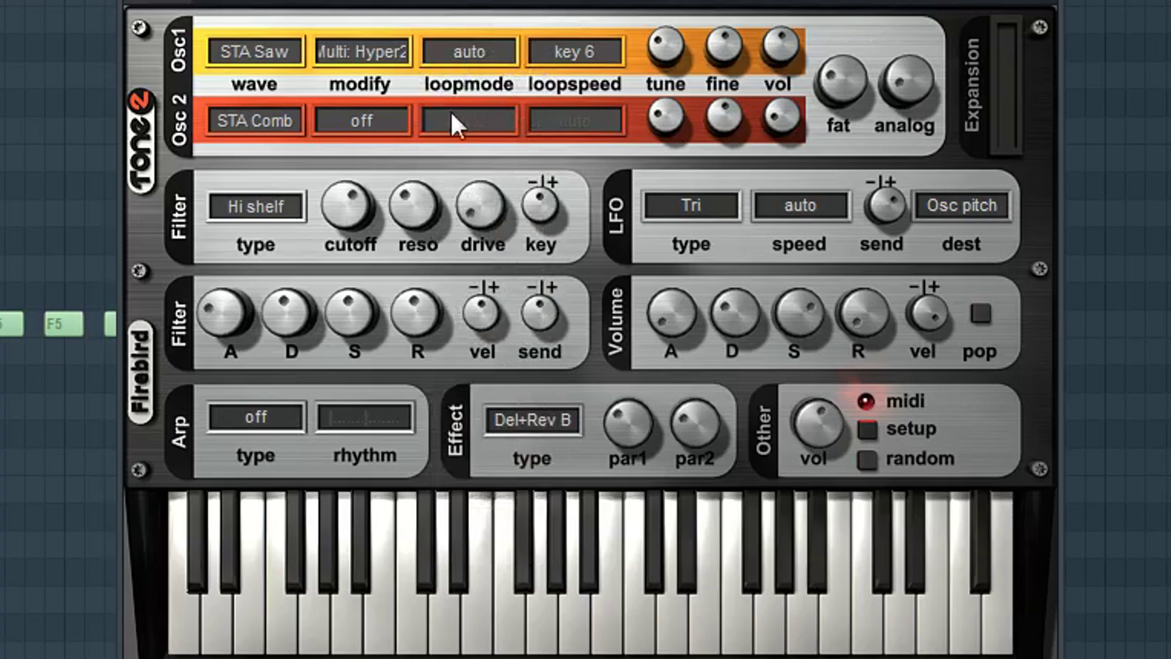
{"action": "left_click", "coordinate": [382, 54]}
{"action": "left_click", "coordinate": [377, 2]}
- Set oscillator 2's wave to STA Pulse and look through its modify, loopmode and loopspeed options
{"action": "left_click", "coordinate": [288, 107]}
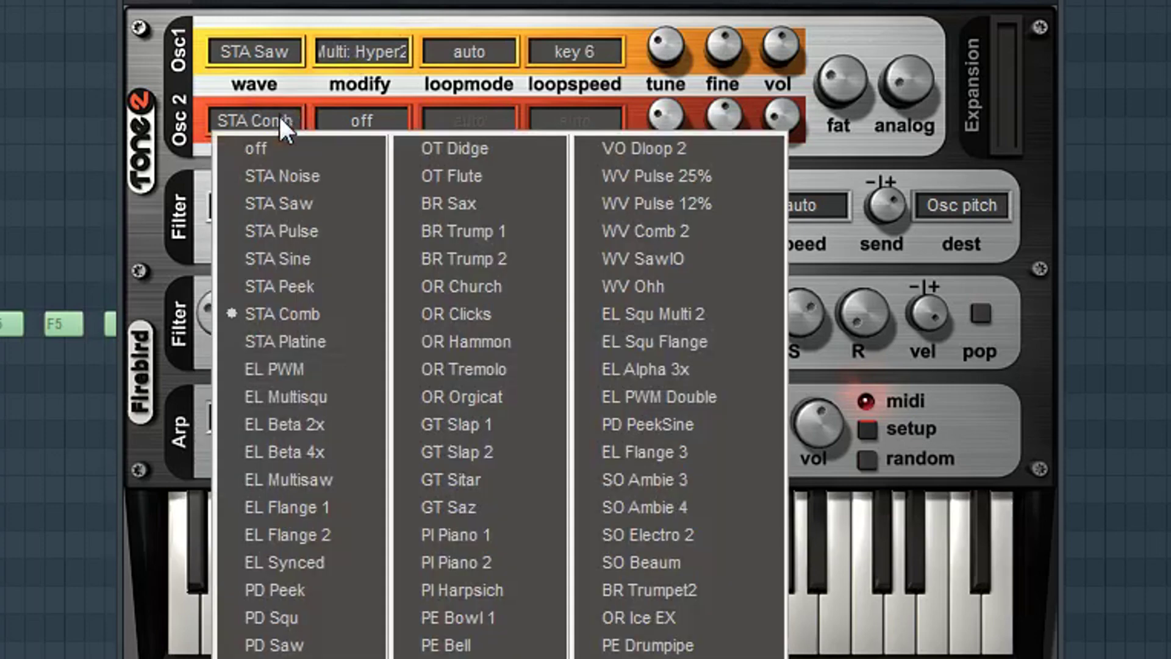
{"action": "left_click", "coordinate": [302, 230]}
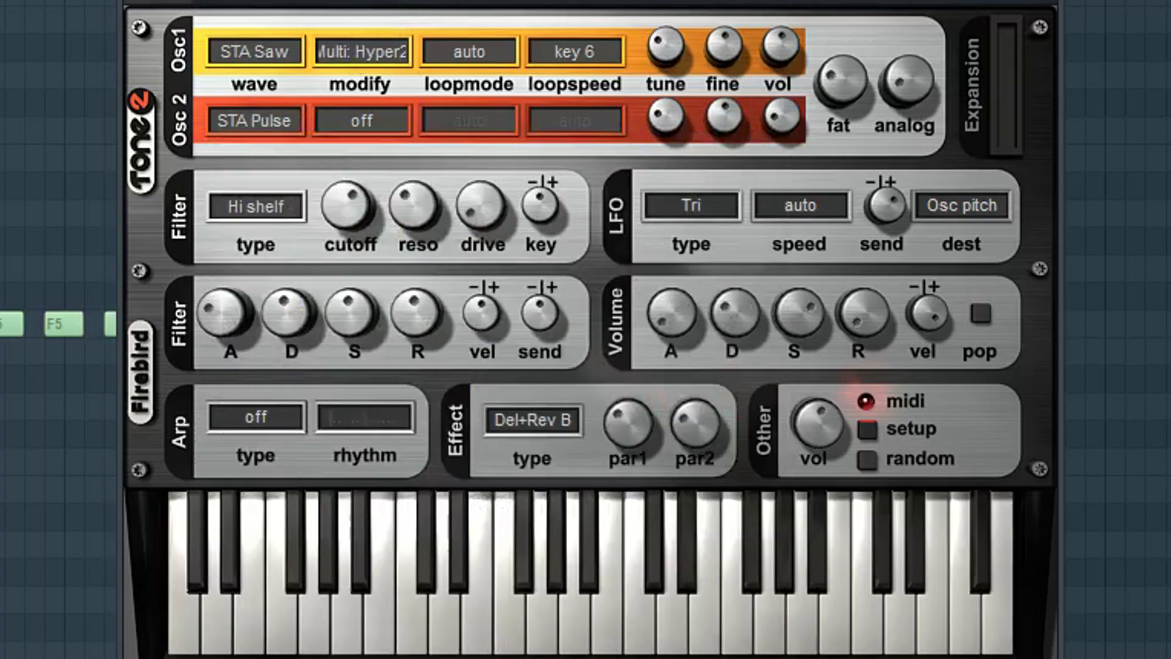
{"action": "left_click", "coordinate": [382, 131]}
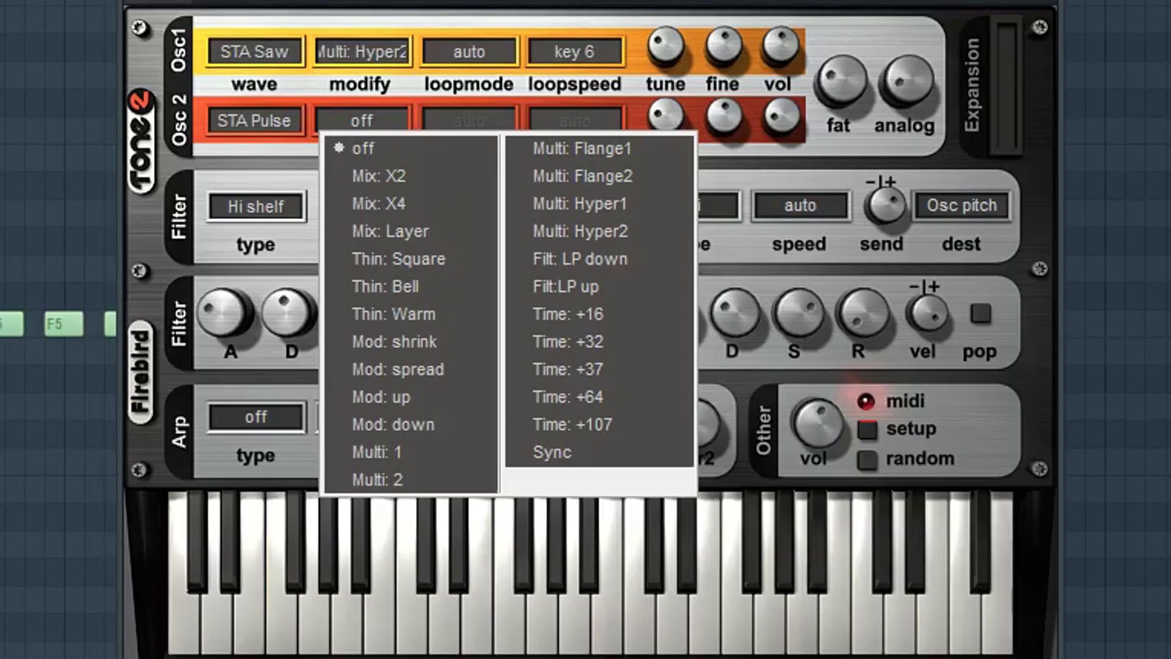
{"action": "left_click", "coordinate": [499, 128]}
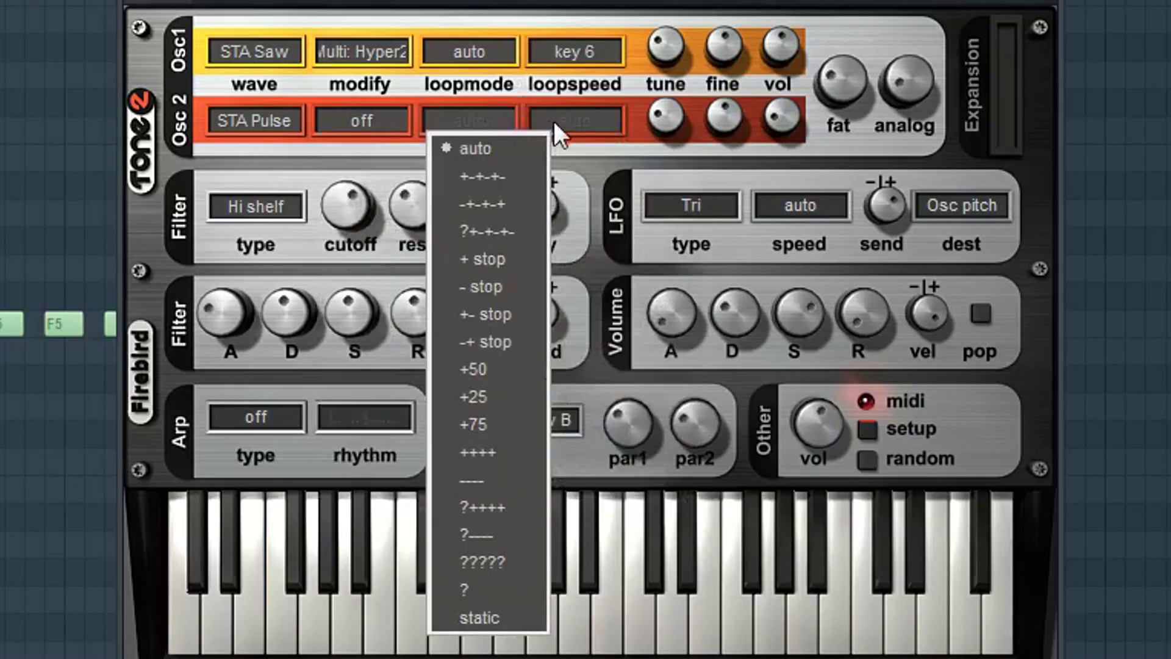
{"action": "left_click", "coordinate": [554, 122]}
{"action": "left_click", "coordinate": [510, 121]}
- Try the Mix: X2, Thin: Square, Mod: up and Mod: down modifiers on oscillator 2
{"action": "left_click", "coordinate": [395, 122]}
{"action": "left_click", "coordinate": [357, 179]}
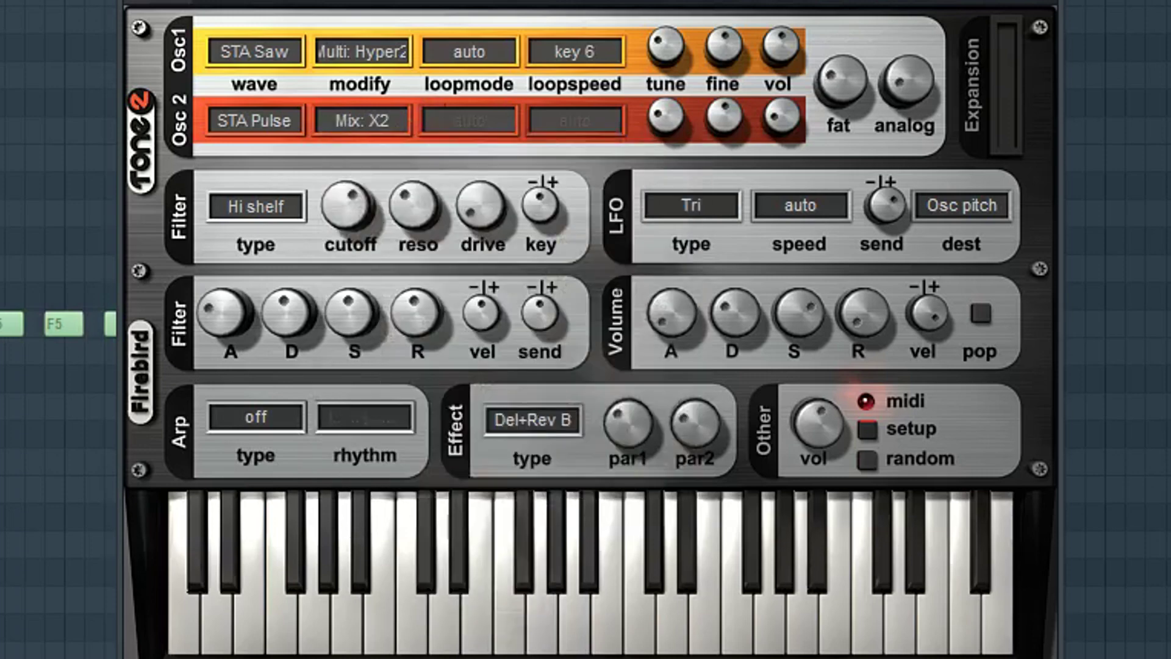
{"action": "left_click", "coordinate": [357, 122]}
{"action": "left_click", "coordinate": [396, 257]}
{"action": "left_click", "coordinate": [366, 121]}
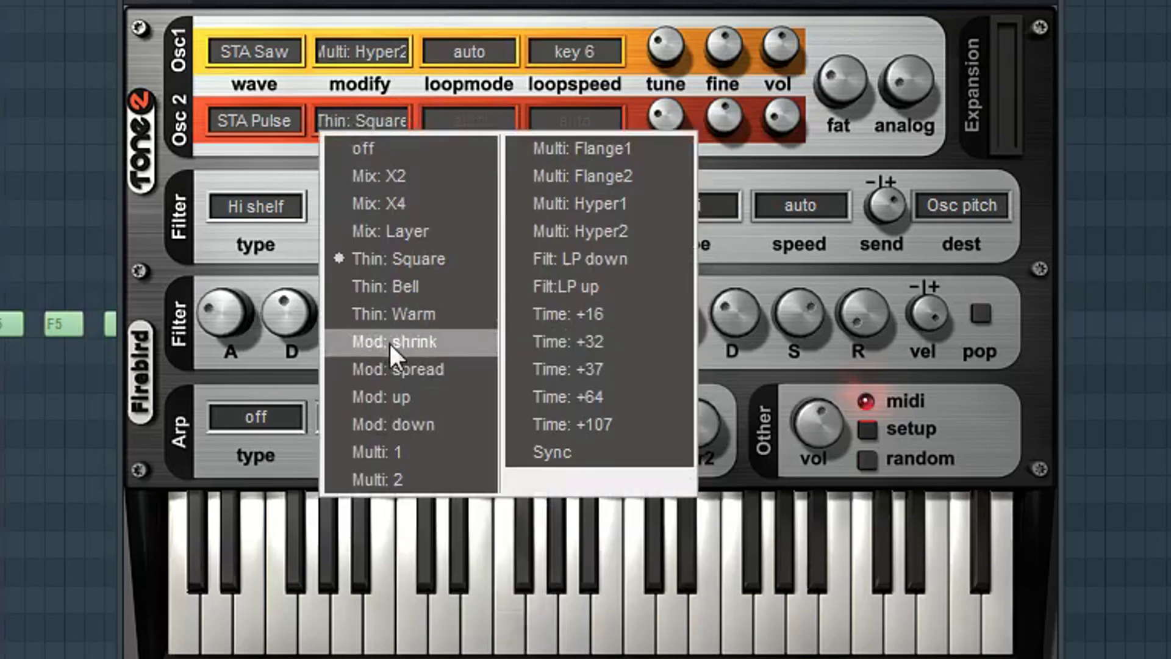
{"action": "left_click", "coordinate": [393, 263]}
{"action": "left_click", "coordinate": [370, 125]}
{"action": "left_click", "coordinate": [380, 397]}
{"action": "left_click", "coordinate": [364, 120]}
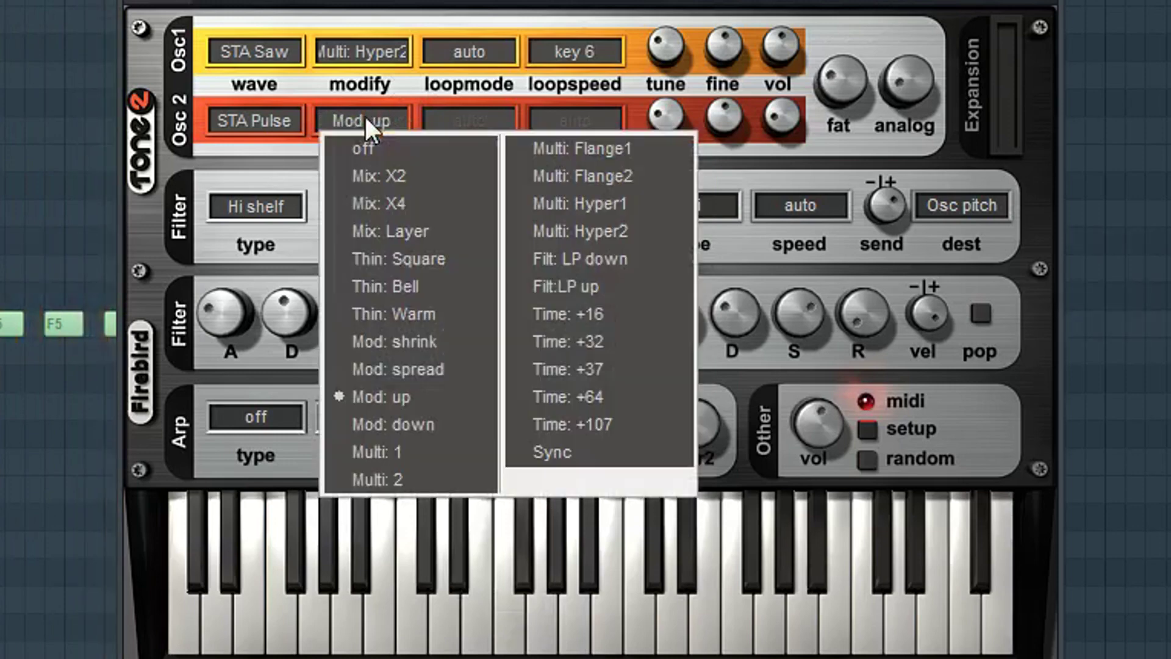
{"action": "left_click", "coordinate": [406, 425]}
- Try the Multi: Flange2 modifier on oscillator 2 and set its modifier to Sync
{"action": "left_click", "coordinate": [360, 121]}
{"action": "left_click", "coordinate": [606, 177]}
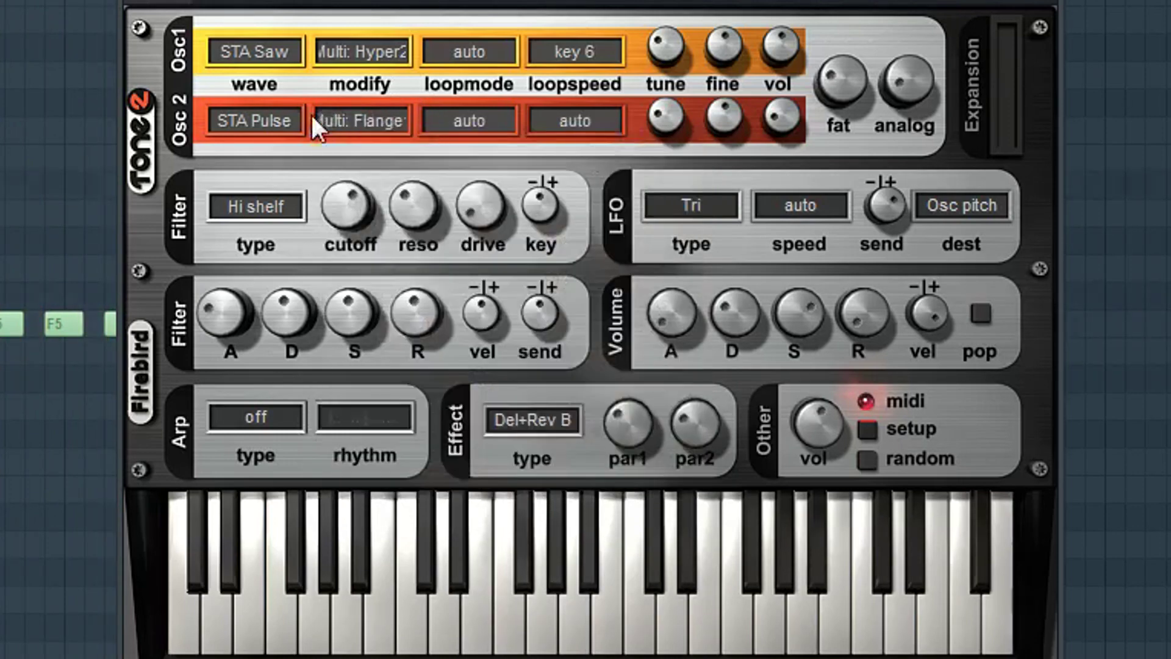
{"action": "left_click", "coordinate": [321, 120]}
{"action": "left_click", "coordinate": [602, 178]}
{"action": "left_click", "coordinate": [375, 125]}
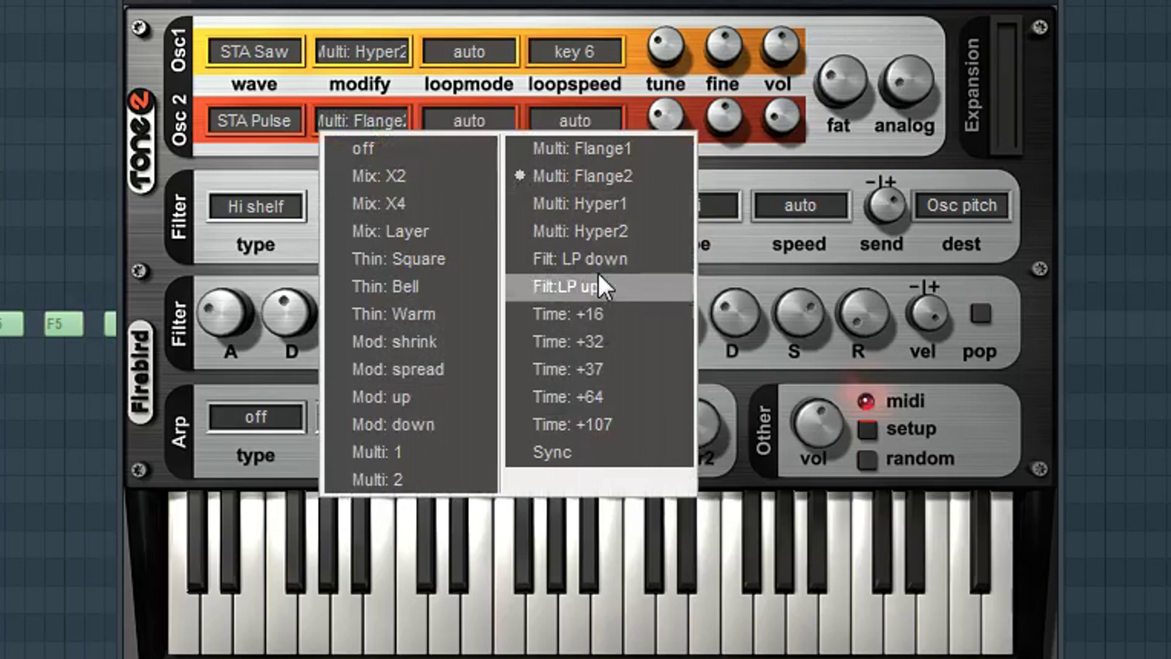
{"action": "left_click", "coordinate": [595, 450]}
- Try the +-+-+- loopmode with a 0,185 Hz loopspeed on oscillator 2
{"action": "left_click", "coordinate": [464, 122]}
{"action": "left_click", "coordinate": [488, 177]}
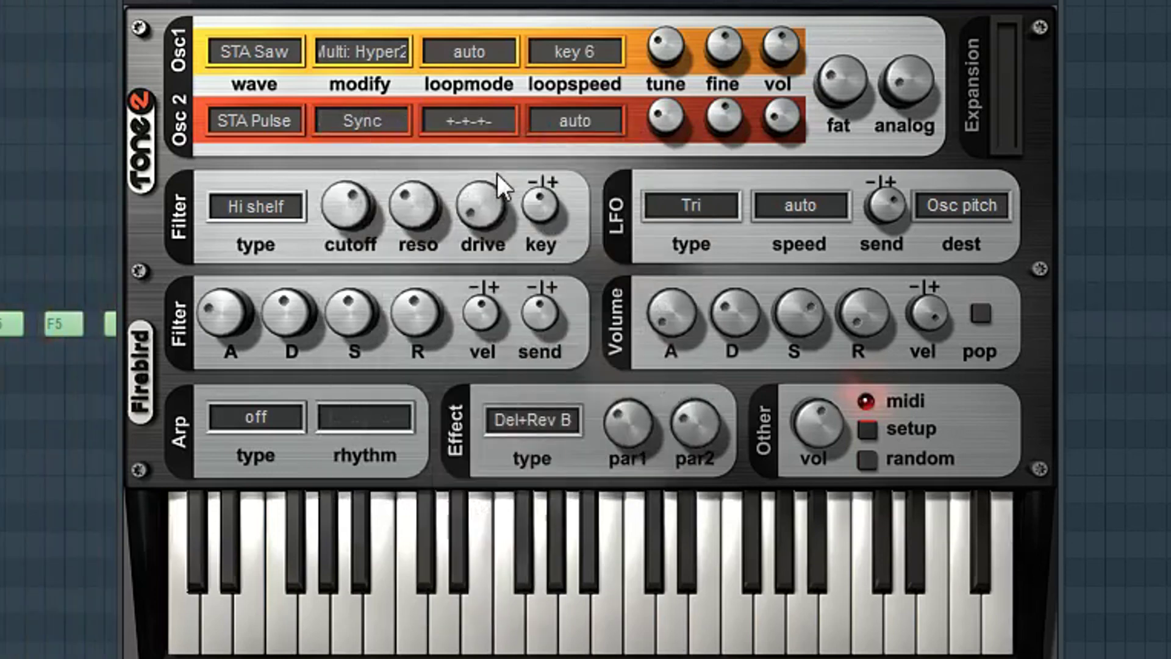
{"action": "left_click", "coordinate": [567, 119]}
{"action": "left_click", "coordinate": [591, 227]}
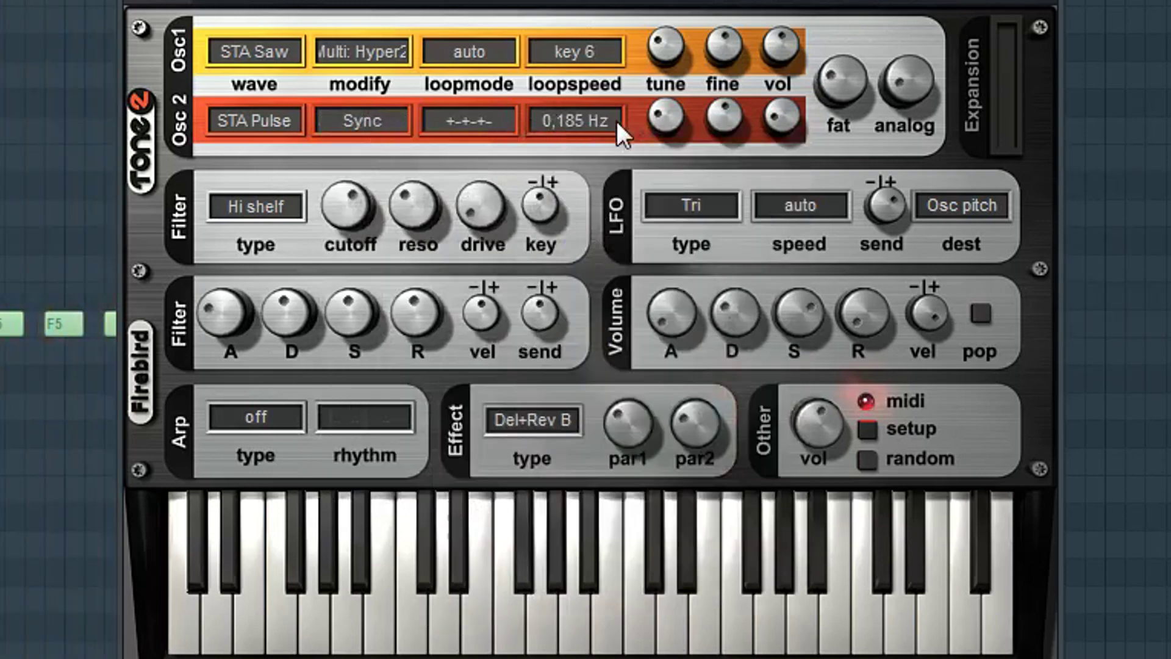
- Try a 2 Hz loopspeed on oscillator 2, set it to 16 Hz and change the loopmode to + stop
{"action": "left_click", "coordinate": [551, 119]}
{"action": "left_click", "coordinate": [557, 444]}
{"action": "left_click", "coordinate": [557, 122]}
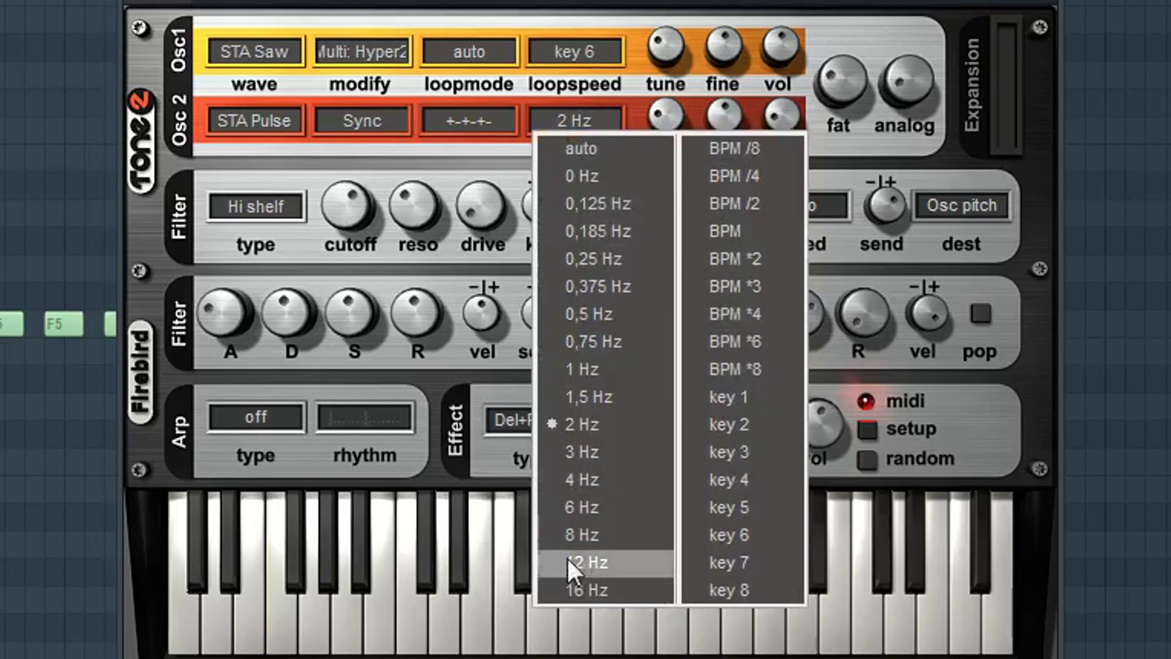
{"action": "left_click", "coordinate": [570, 590]}
{"action": "left_click", "coordinate": [464, 122]}
{"action": "left_click", "coordinate": [487, 268]}
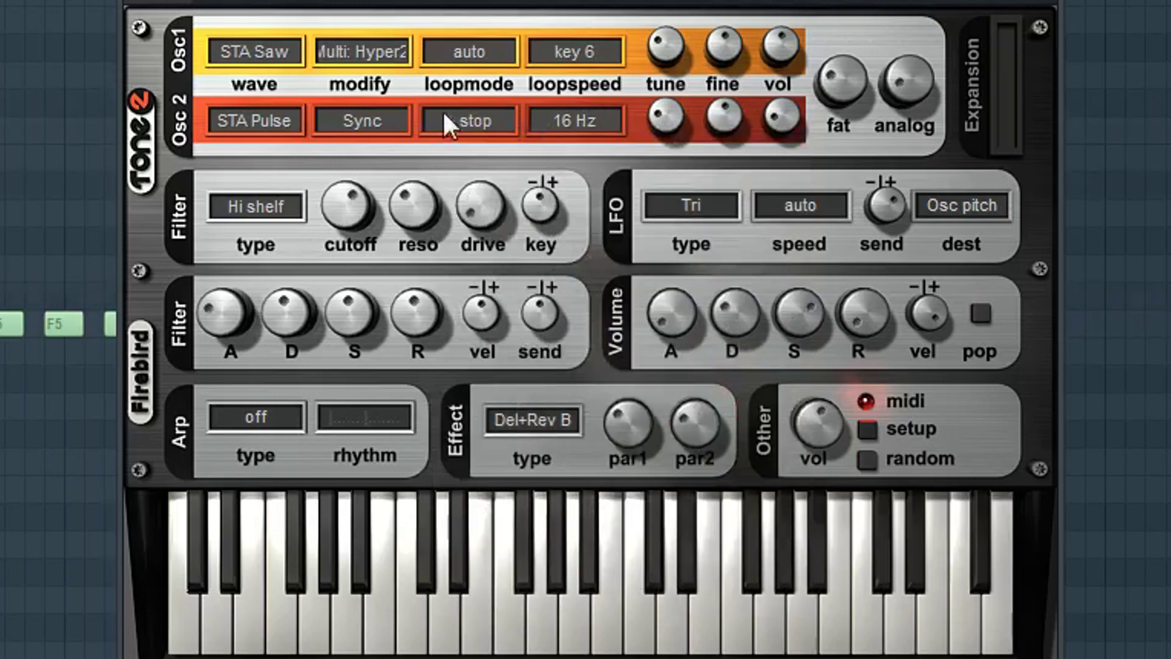
- Set oscillator 2's loopspeed and loopmode to auto
{"action": "left_click", "coordinate": [567, 121]}
{"action": "left_click", "coordinate": [575, 141]}
{"action": "left_click", "coordinate": [482, 122]}
{"action": "left_click", "coordinate": [488, 155]}
- Try the Mod: spread, Multi: 1 and Multi: 2 modifiers on oscillator 2
{"action": "left_click", "coordinate": [373, 119]}
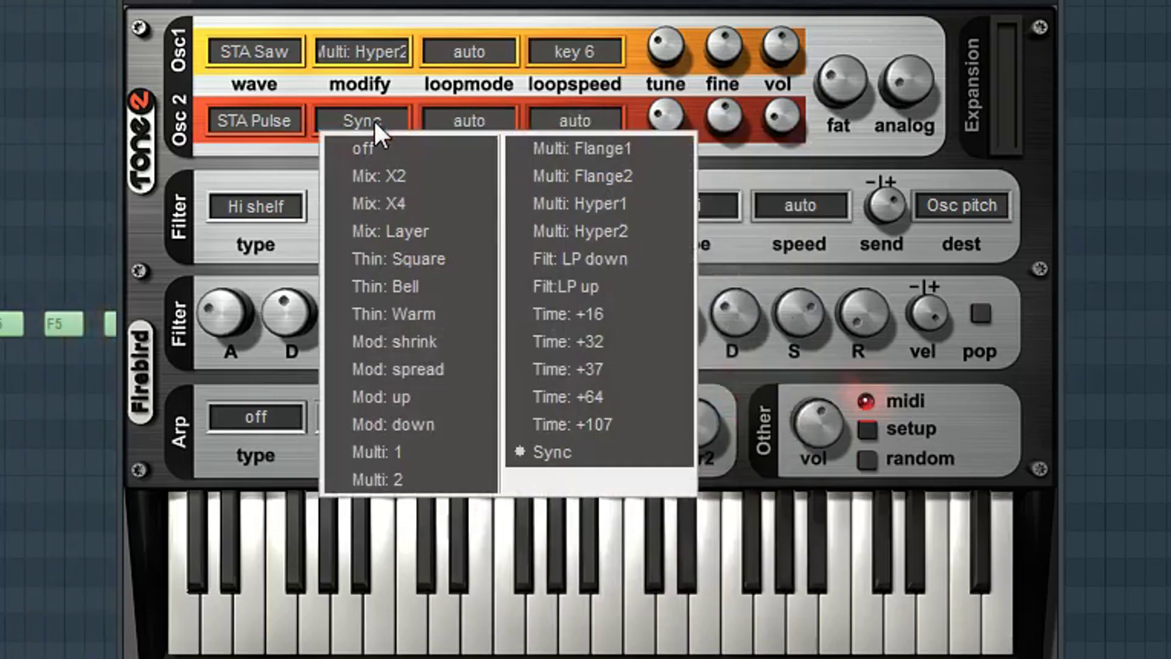
{"action": "left_click", "coordinate": [391, 371]}
{"action": "left_click", "coordinate": [399, 120]}
{"action": "left_click", "coordinate": [386, 452]}
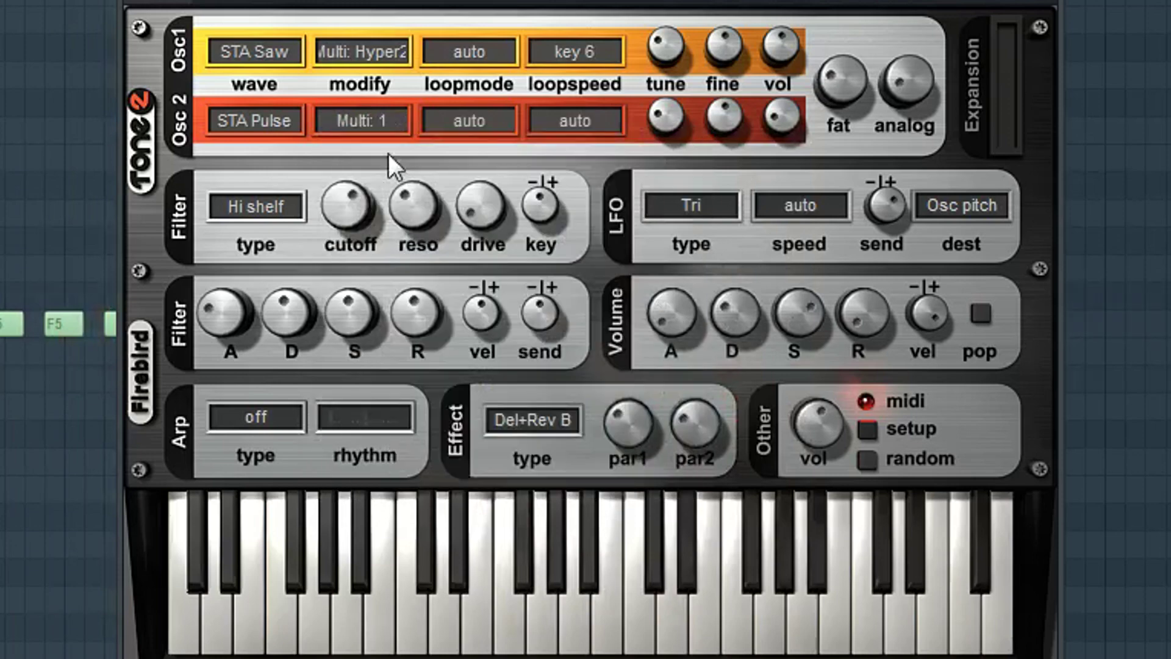
{"action": "left_click", "coordinate": [373, 121]}
{"action": "left_click", "coordinate": [381, 104]}
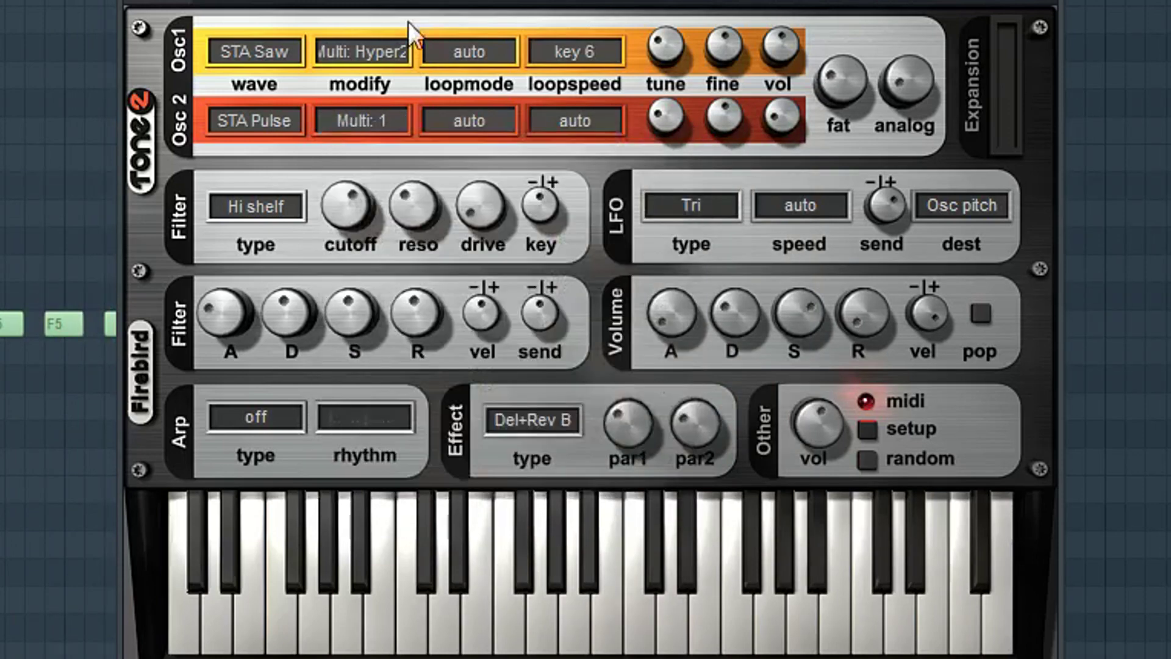
{"action": "left_click", "coordinate": [369, 127]}
{"action": "left_click", "coordinate": [407, 475]}
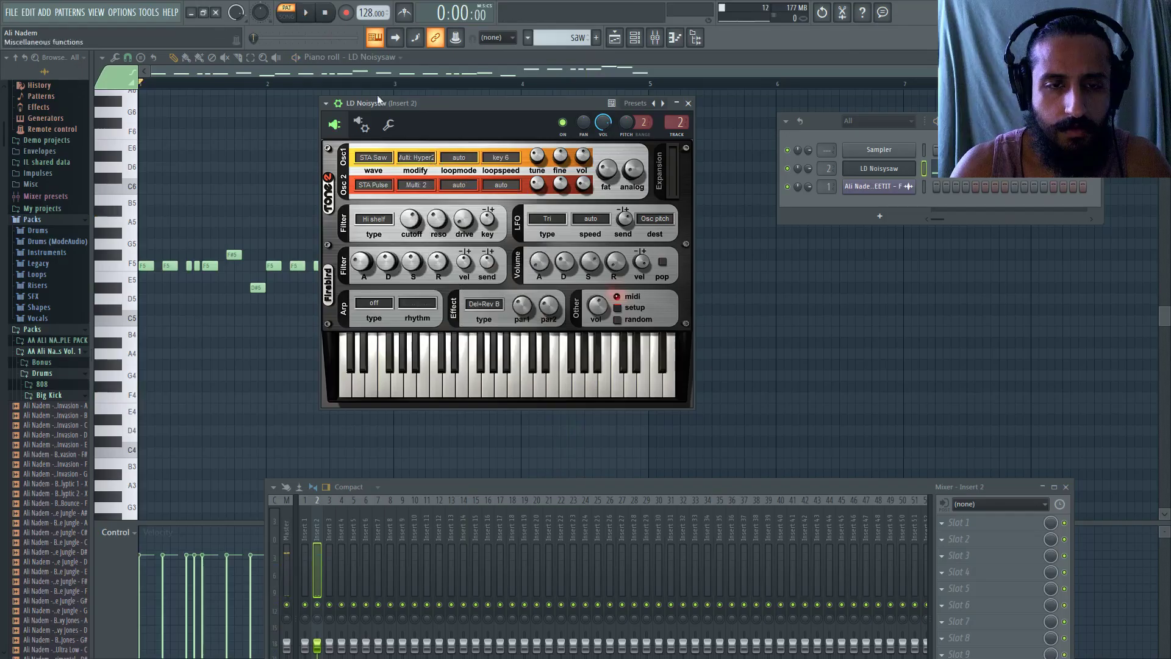
- Compare oscillator 2 with its modifier off and with Multi: 2, ending with the modifier off
{"action": "left_click", "coordinate": [362, 120]}
{"action": "left_click", "coordinate": [374, 144]}
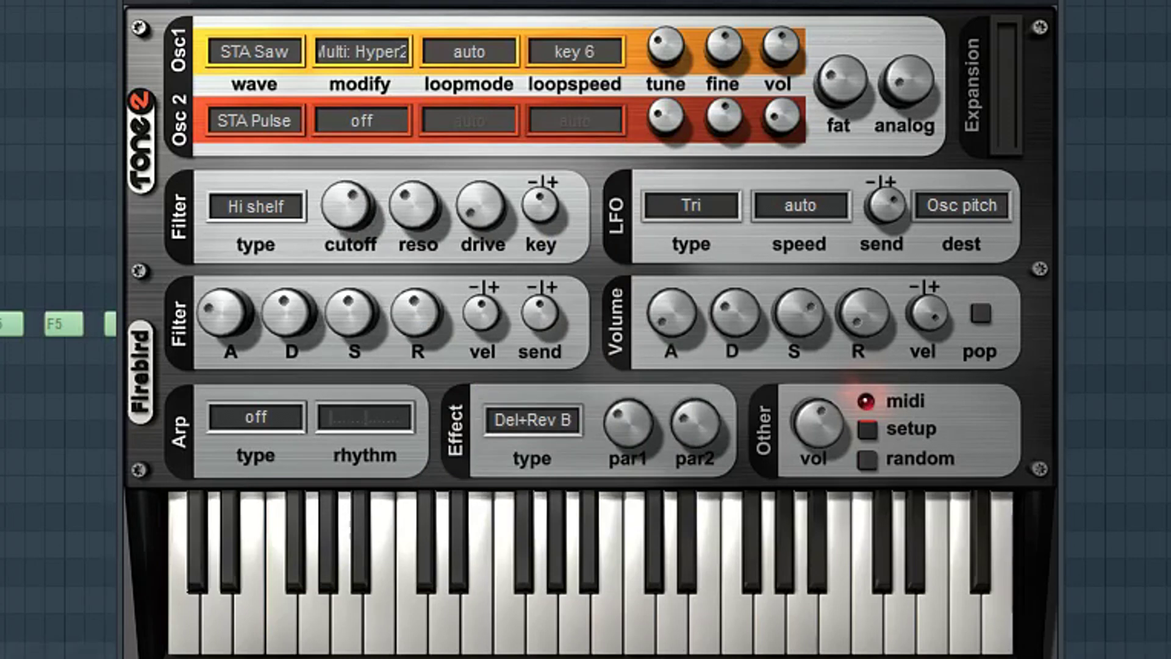
{"action": "left_click", "coordinate": [396, 122]}
{"action": "left_click", "coordinate": [378, 480]}
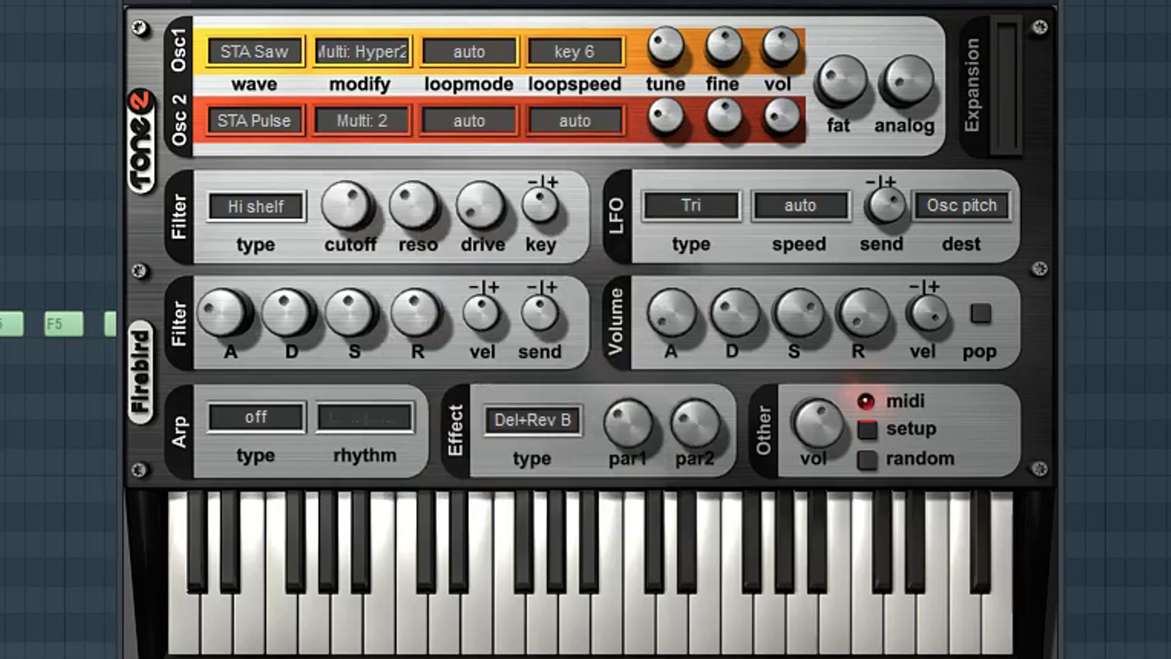
{"action": "left_click", "coordinate": [374, 122]}
{"action": "left_click", "coordinate": [379, 150]}
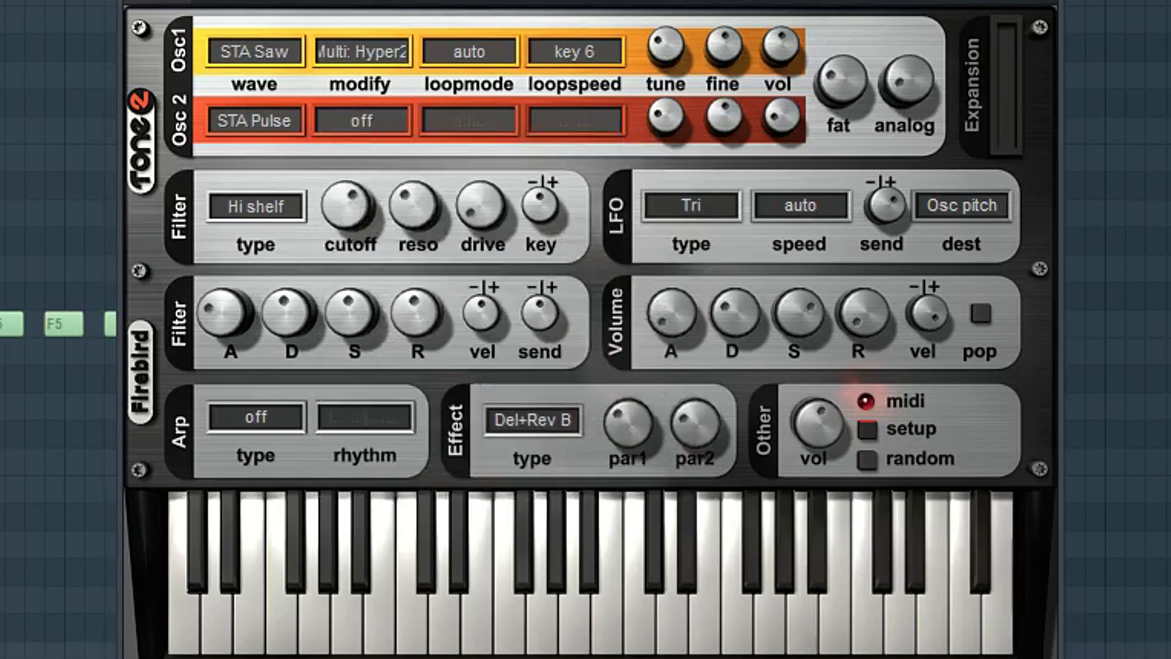
- Try the Thin: Bell modifier on oscillator 2 and settle on Thin: Warm
{"action": "left_click", "coordinate": [368, 122]}
{"action": "left_click", "coordinate": [397, 313]}
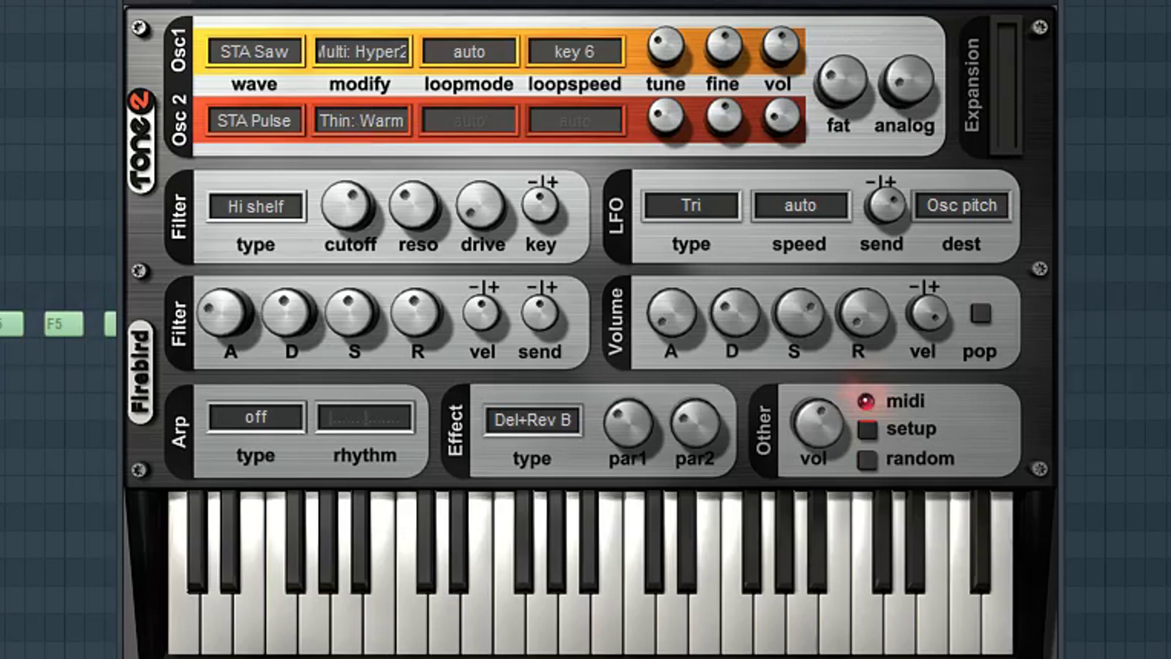
{"action": "left_click", "coordinate": [376, 126]}
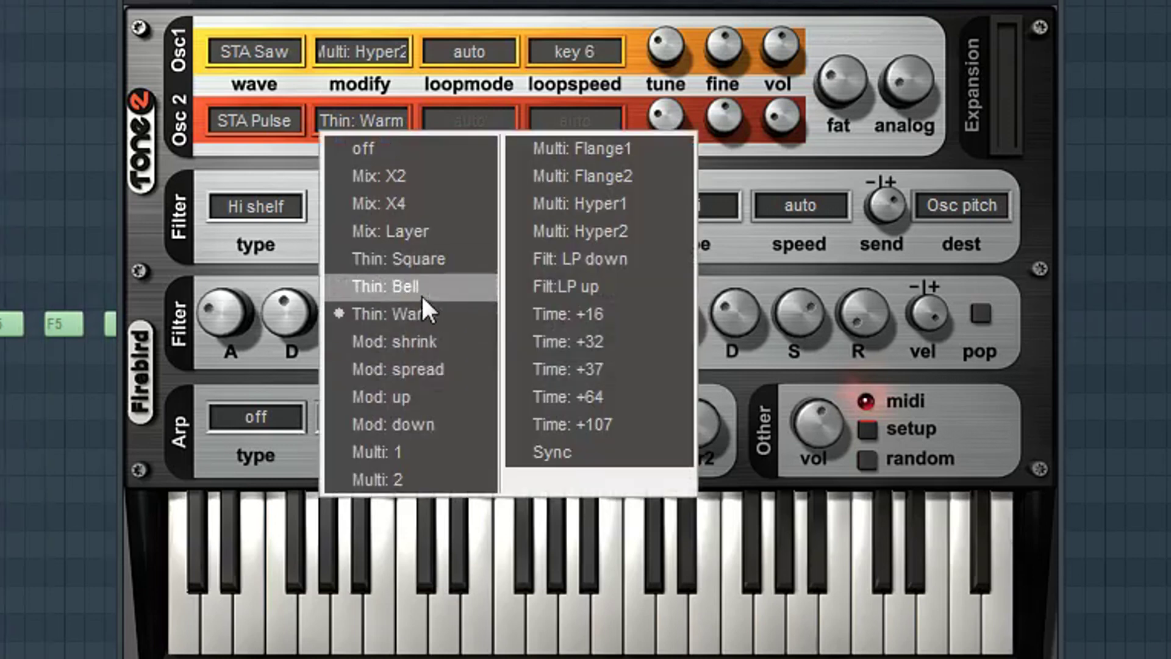
{"action": "left_click", "coordinate": [421, 294]}
{"action": "left_click", "coordinate": [366, 129]}
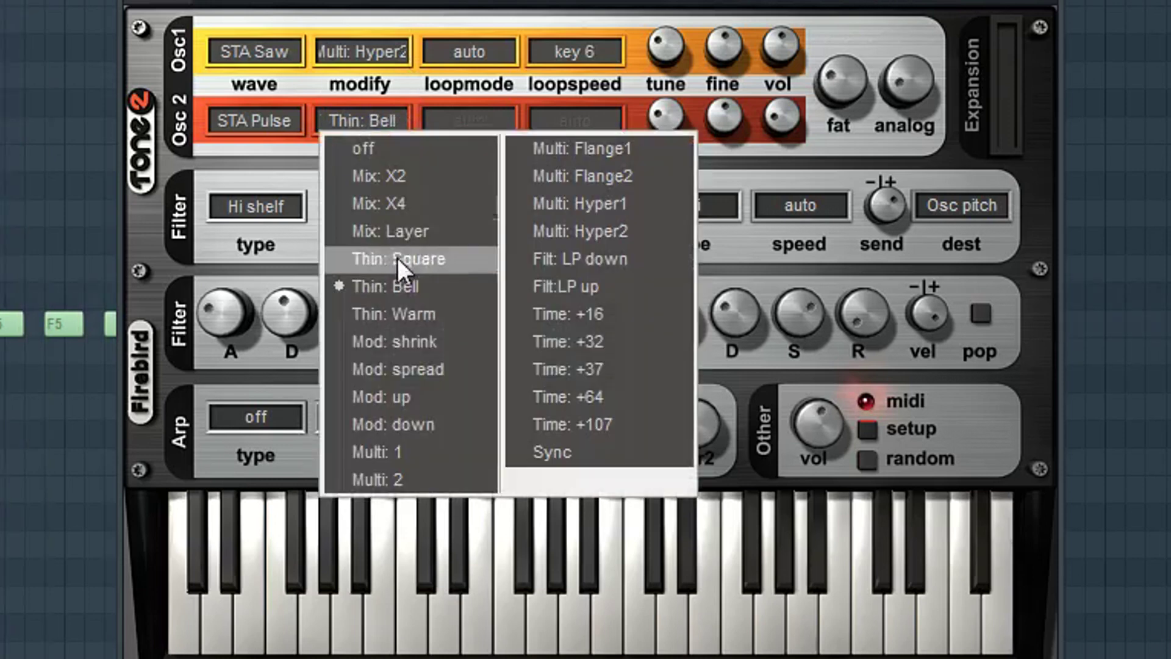
{"action": "left_click", "coordinate": [408, 305]}
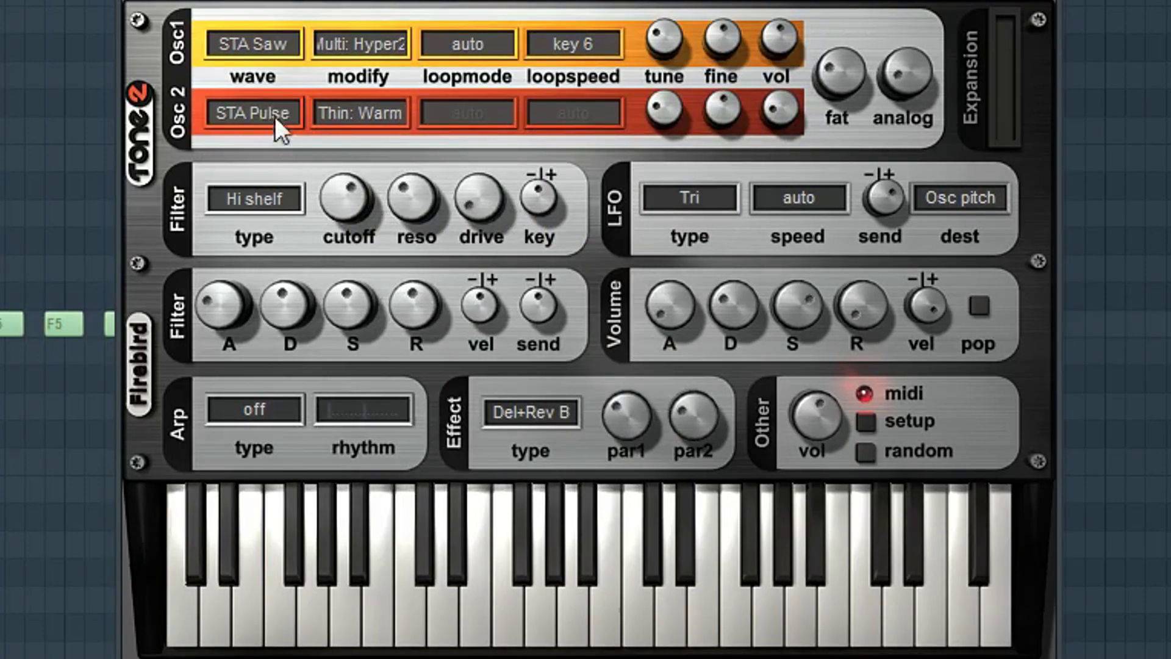
- Try the Sex Drugs, VO Virtual and VO Electro waves on oscillator 2
{"action": "left_click", "coordinate": [274, 117]}
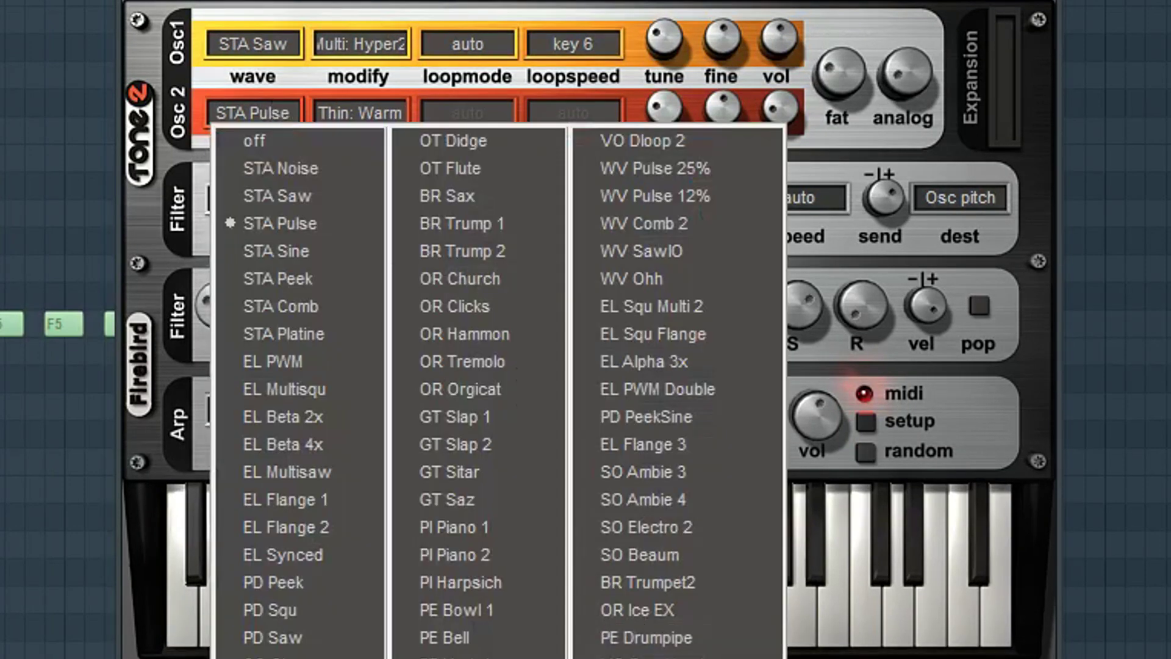
{"action": "left_click", "coordinate": [641, 657]}
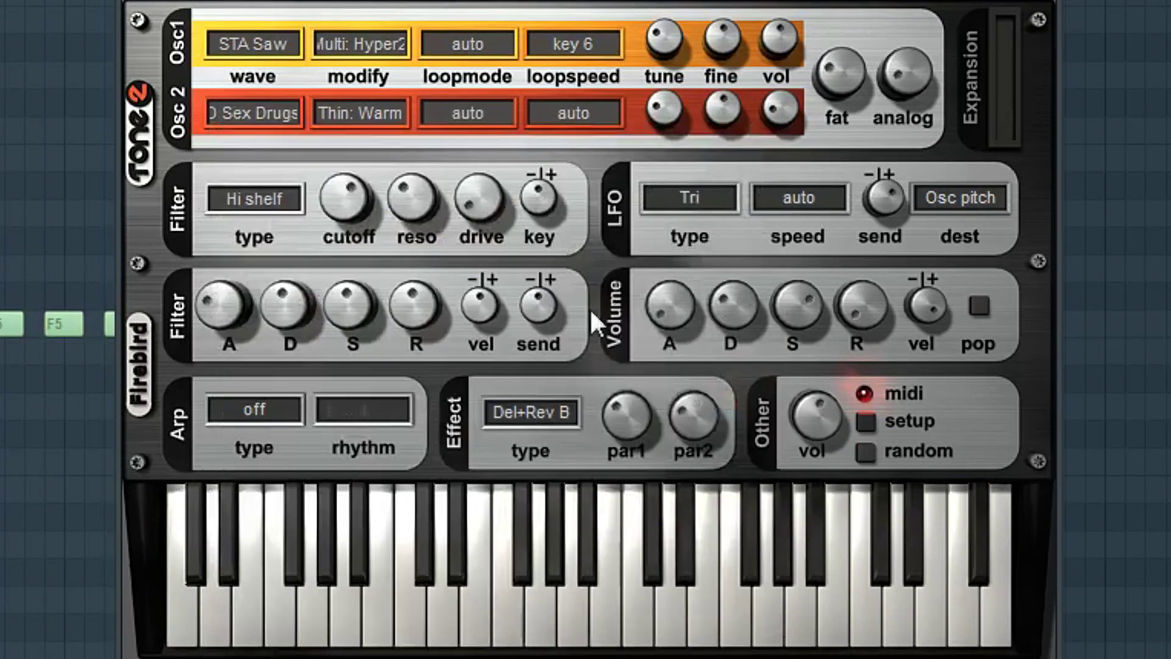
{"action": "left_click", "coordinate": [266, 111]}
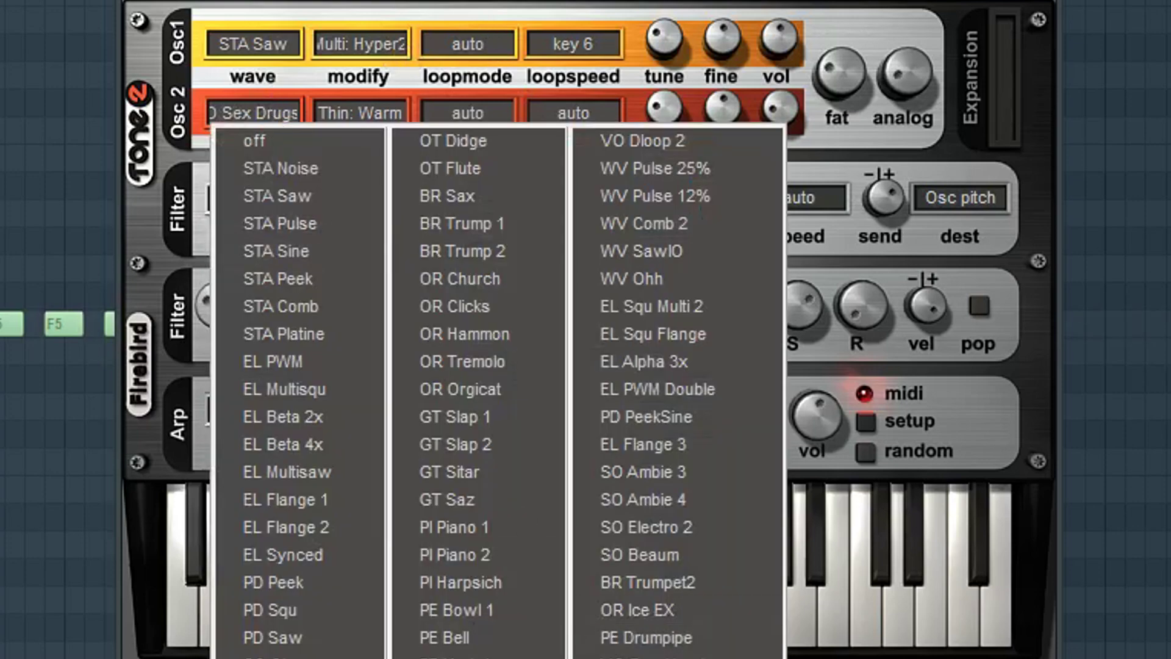
{"action": "left_click", "coordinate": [640, 655]}
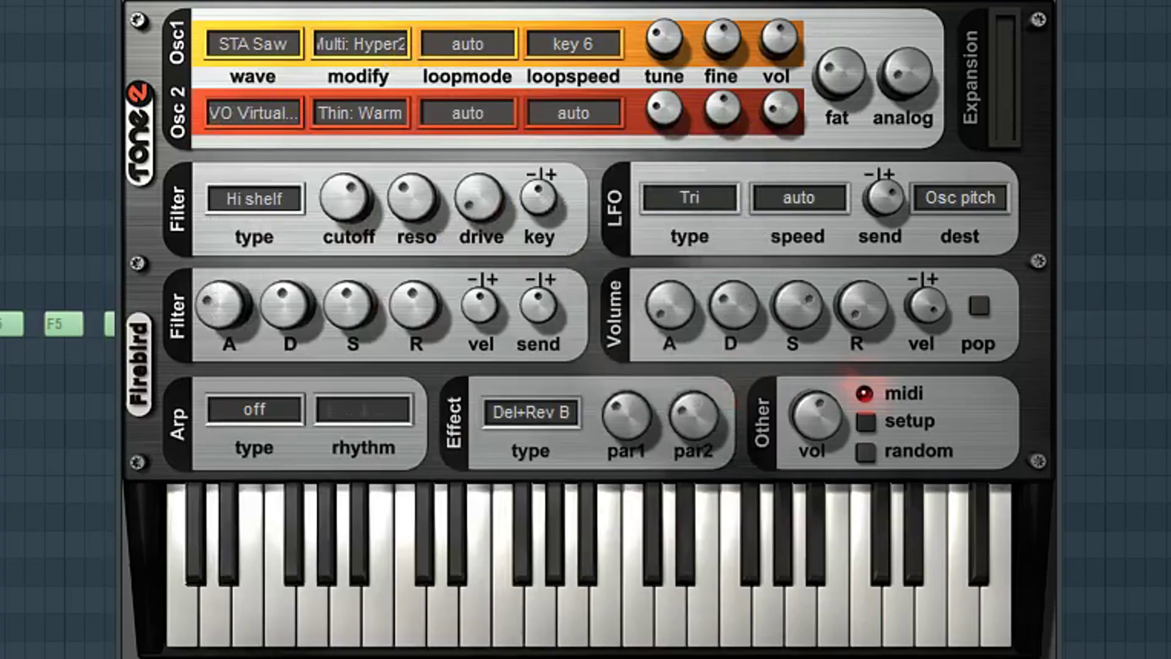
{"action": "left_click", "coordinate": [263, 109]}
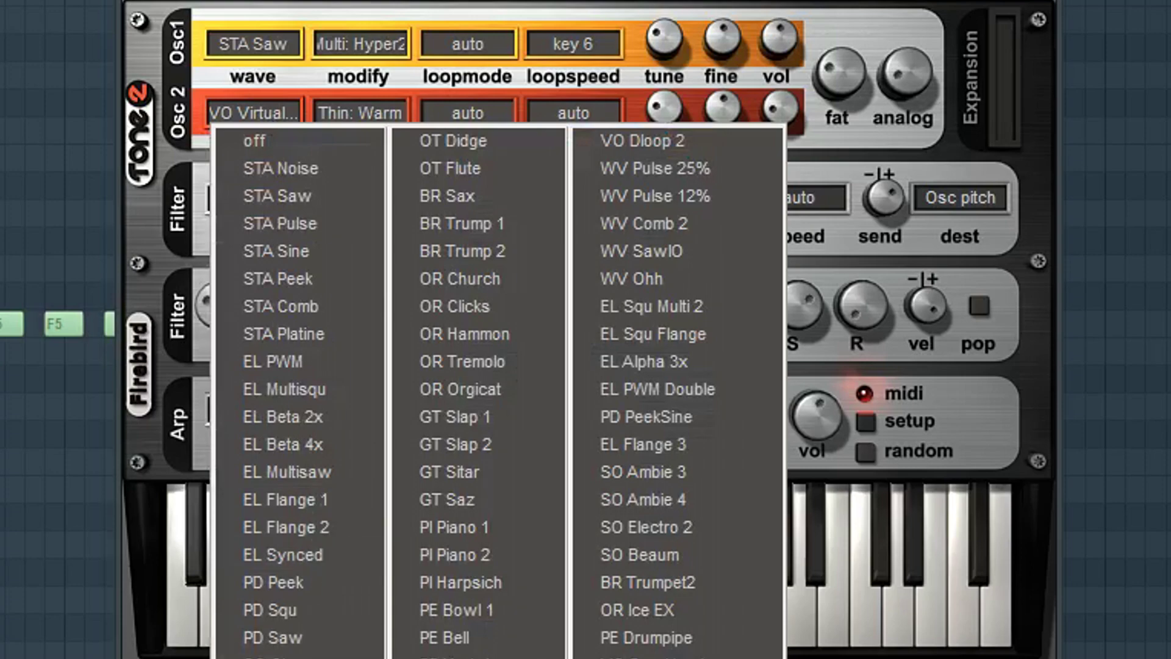
{"action": "left_click", "coordinate": [641, 657]}
{"action": "left_click_drag", "start_coordinate": [385, 0], "coordinate": [392, 2]}
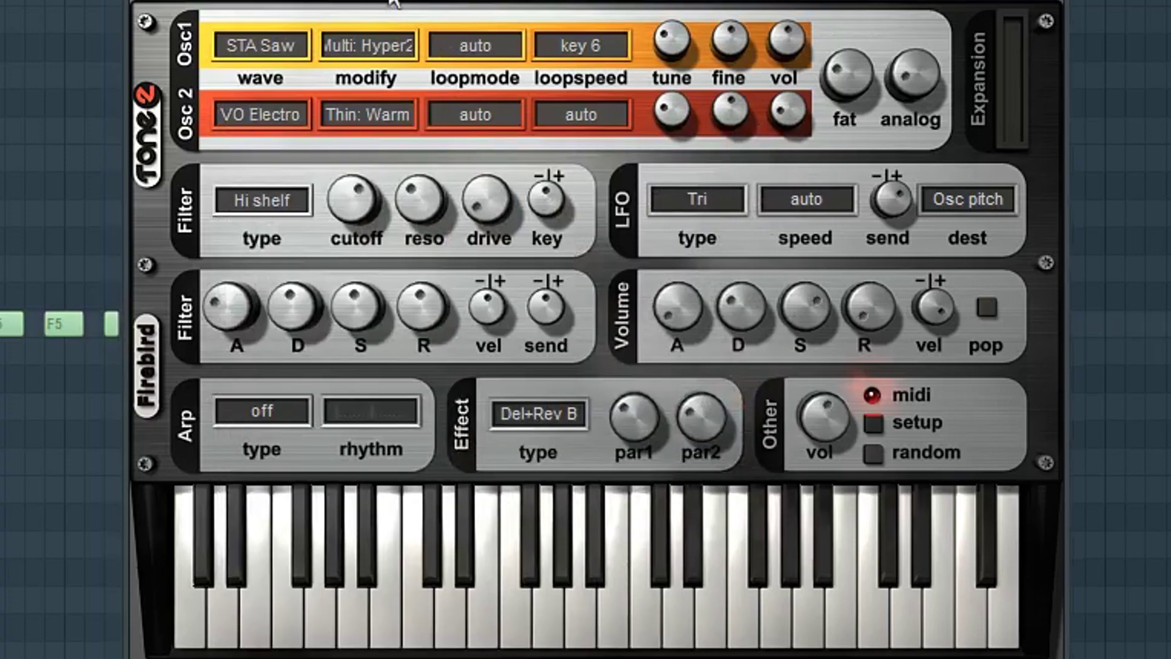
- Try the EL Alpha 3x and STA Comb waves on oscillator 2 and set its wave back to STA Pulse
{"action": "left_click", "coordinate": [282, 103]}
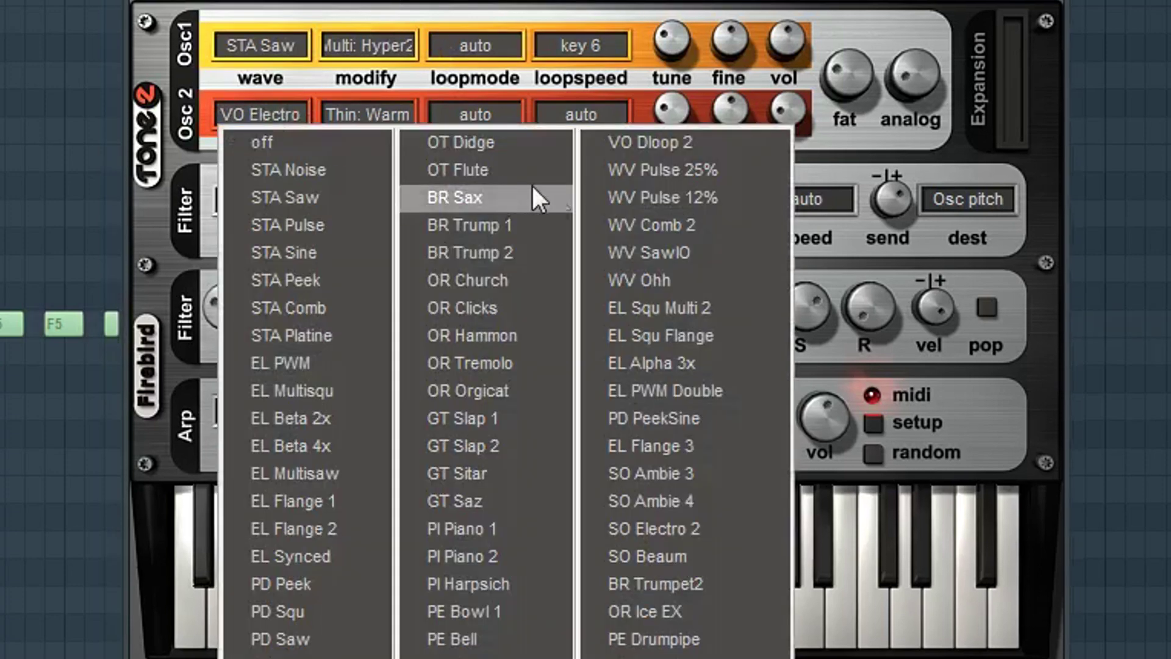
{"action": "left_click", "coordinate": [695, 359]}
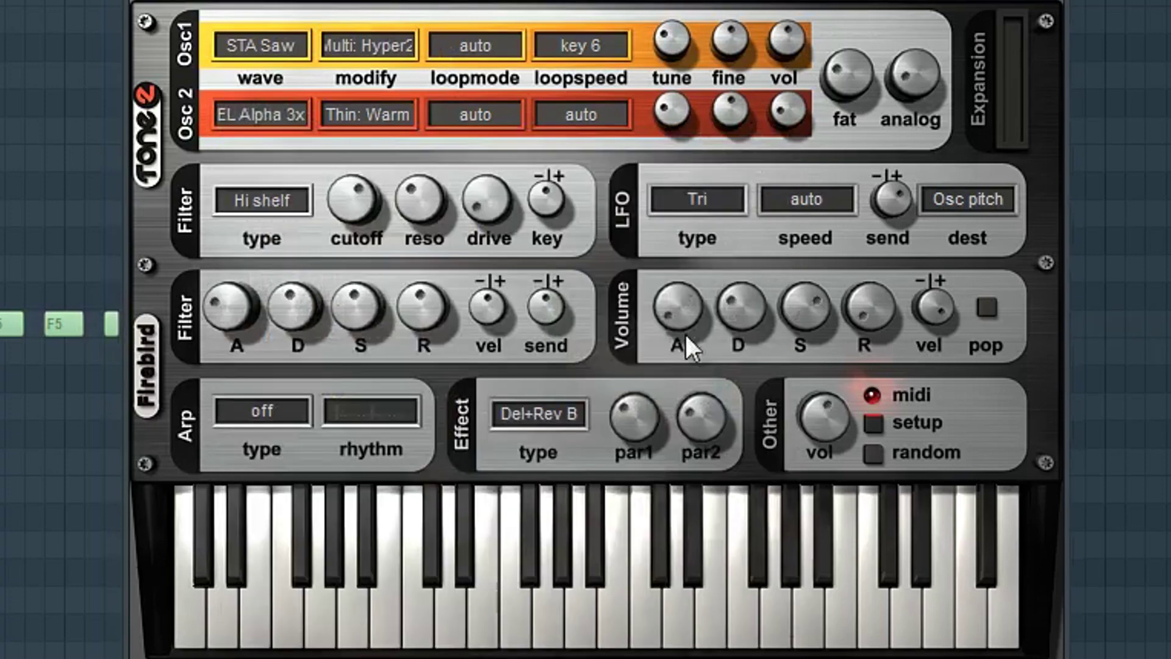
{"action": "left_click", "coordinate": [266, 111]}
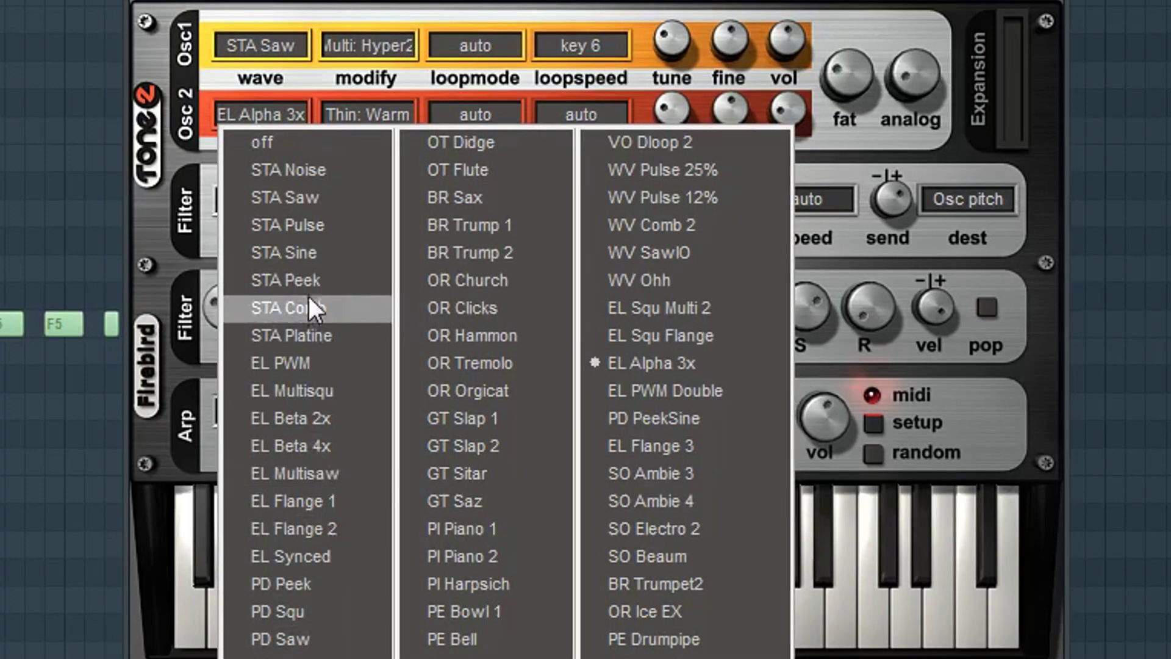
{"action": "left_click", "coordinate": [335, 310]}
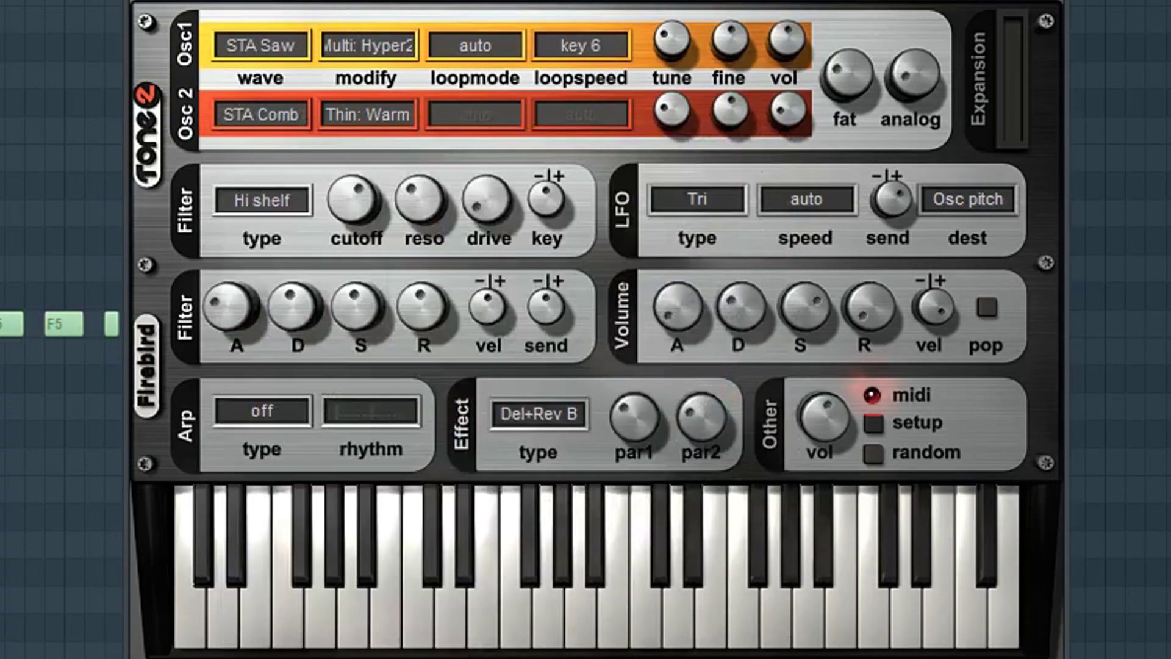
{"action": "left_click", "coordinate": [268, 111]}
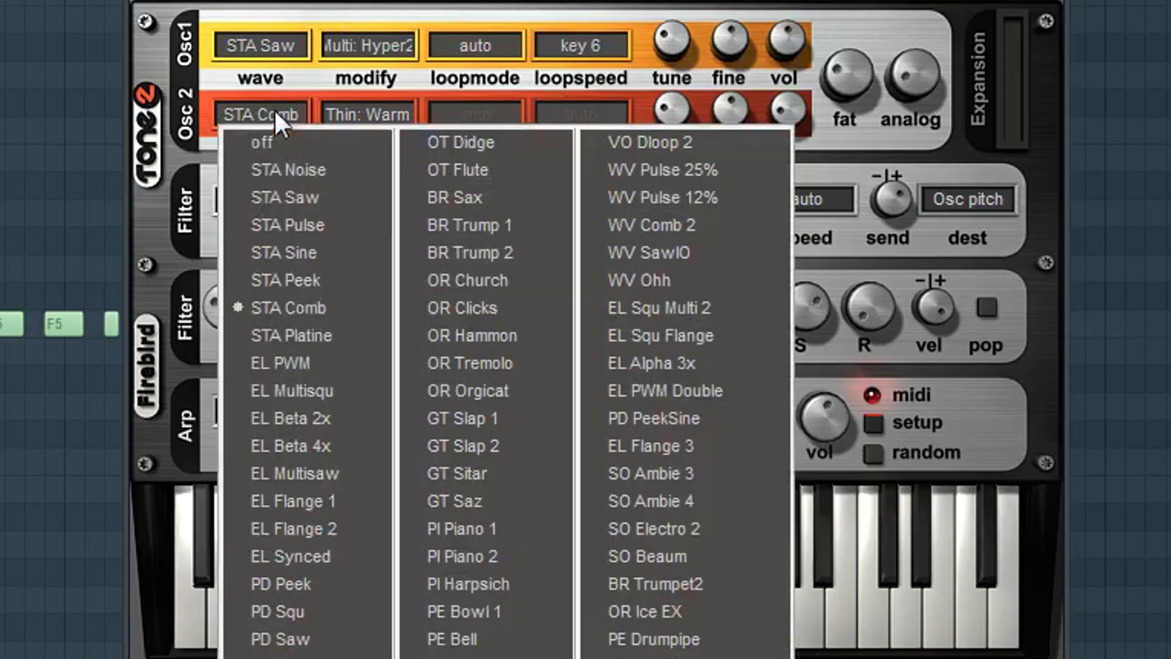
{"action": "left_click", "coordinate": [318, 227]}
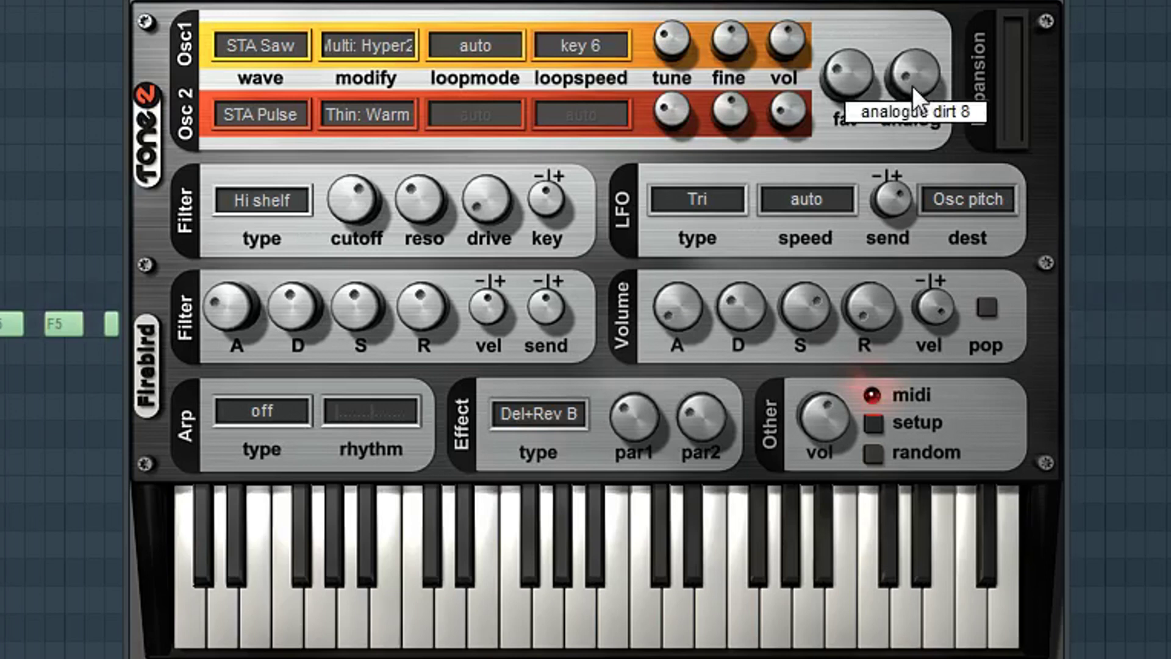
- Raise the filter's drive gain to 58 and try the LP 30dB filter type
{"action": "mouse_move", "coordinate": [913, 86]}
{"action": "left_mouse_down"}
{"action": "mouse_move", "coordinate": [914, 65]}
{"action": "mouse_move", "coordinate": [913, 82]}
{"action": "left_mouse_up"}
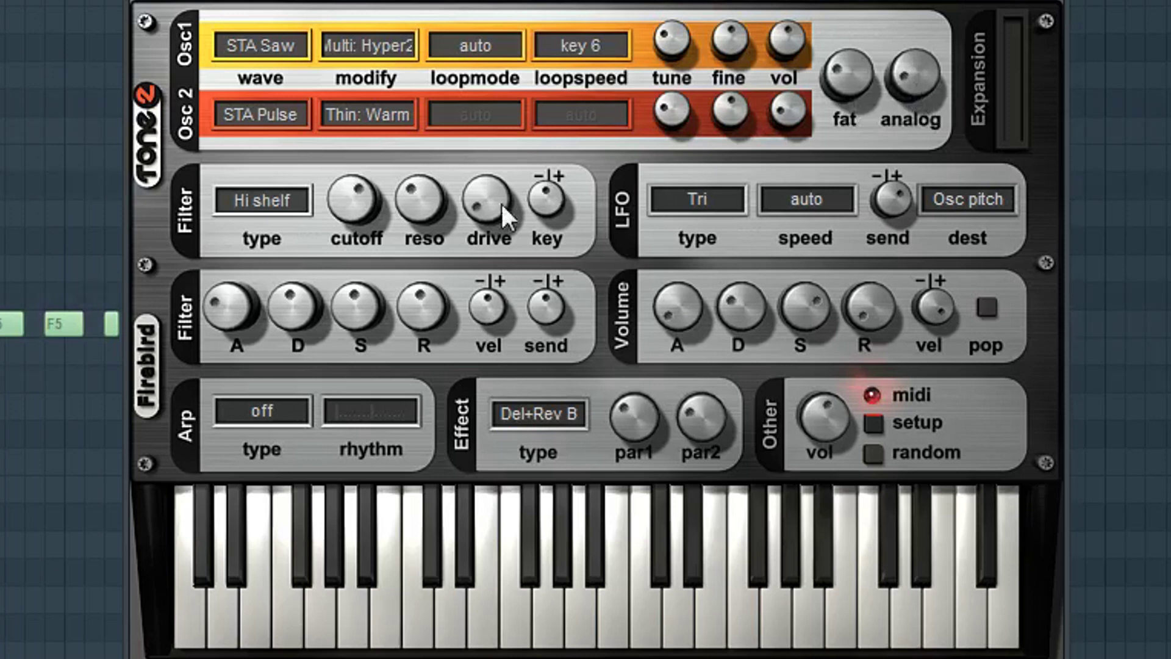
{"action": "left_click_drag", "start_coordinate": [500, 200], "coordinate": [515, 48]}
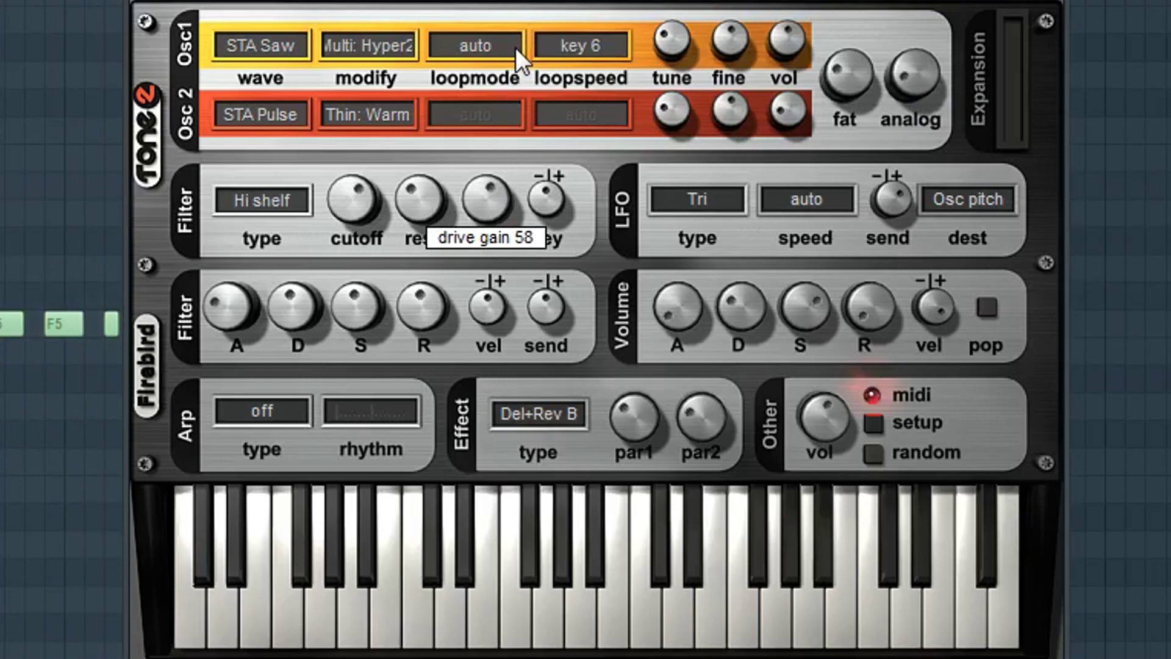
{"action": "left_click", "coordinate": [270, 206]}
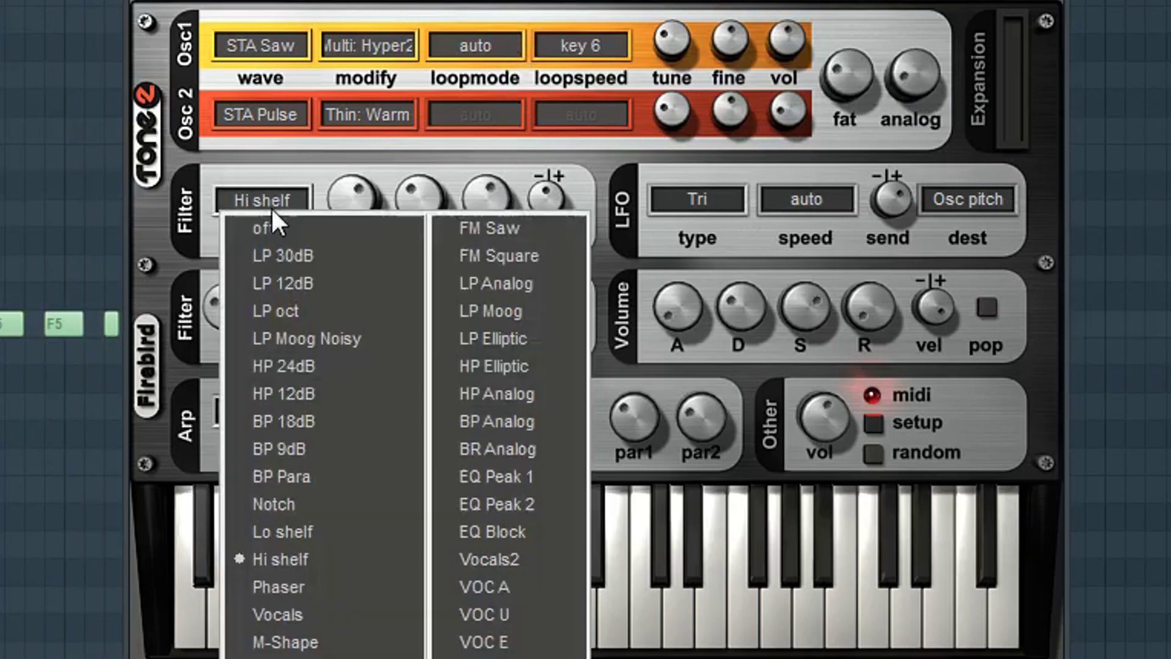
{"action": "left_click", "coordinate": [295, 256]}
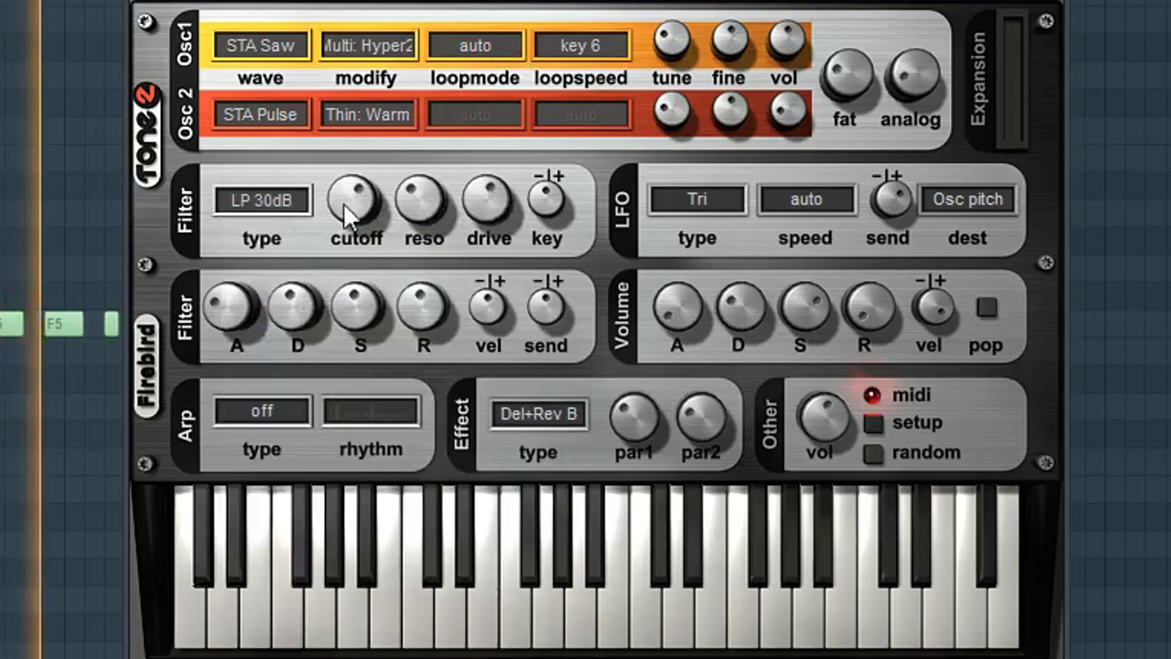
- Try the VOC A, VOC E and Vocals filter types and lower the filter cutoff slightly
{"action": "left_click", "coordinate": [302, 201]}
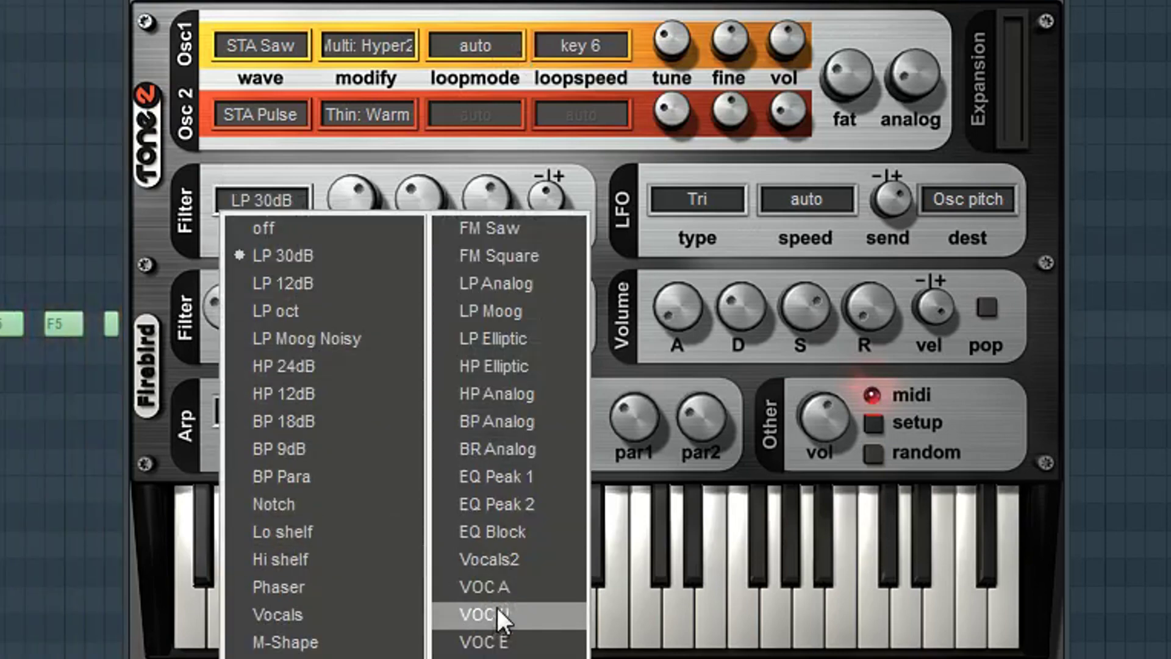
{"action": "left_click", "coordinate": [488, 587]}
{"action": "left_click", "coordinate": [282, 204]}
{"action": "left_click", "coordinate": [488, 642]}
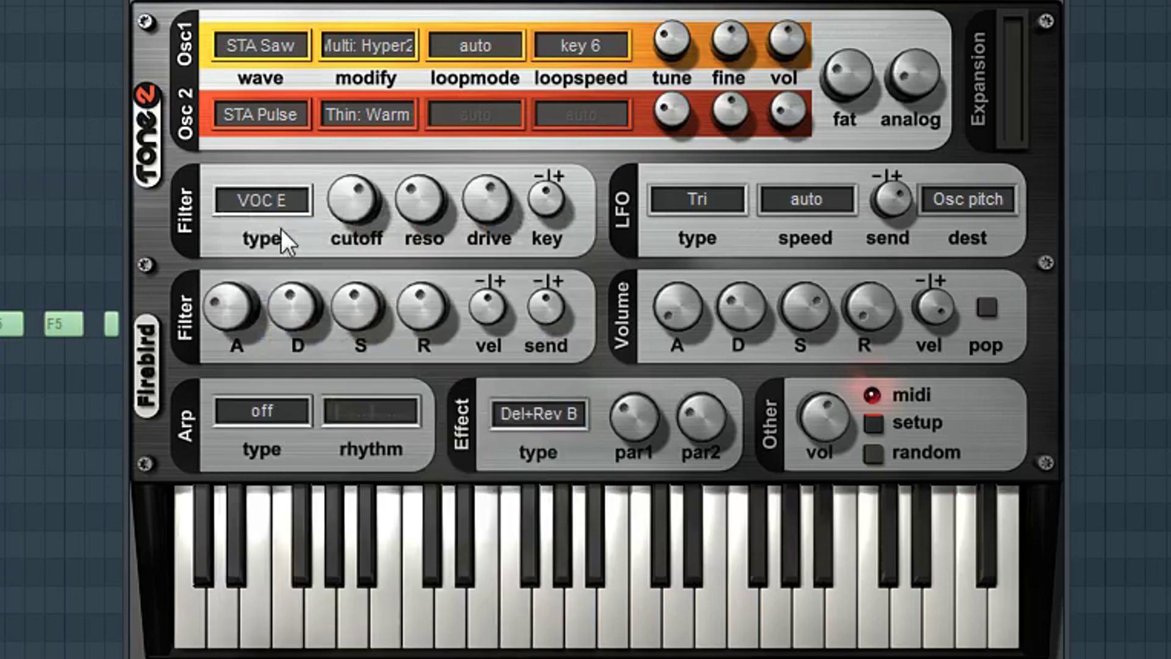
{"action": "left_click", "coordinate": [269, 183]}
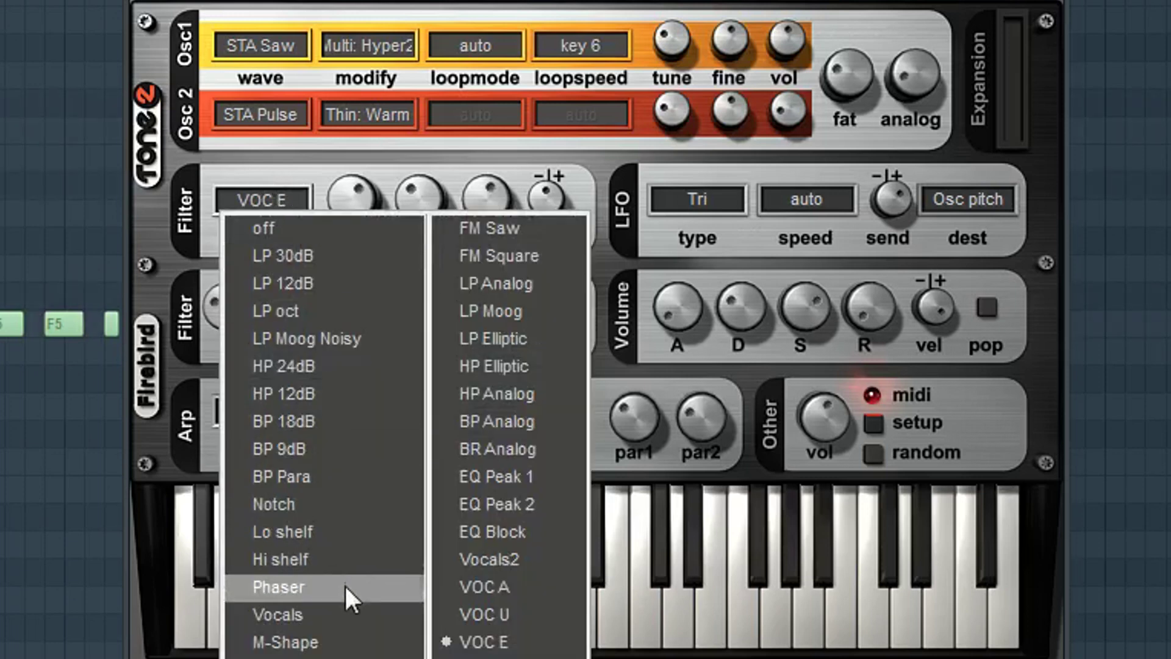
{"action": "left_click", "coordinate": [341, 610]}
{"action": "mouse_move", "coordinate": [349, 200]}
{"action": "left_mouse_down"}
{"action": "mouse_move", "coordinate": [358, 366]}
{"action": "mouse_move", "coordinate": [355, 77]}
{"action": "mouse_move", "coordinate": [363, 214]}
{"action": "left_mouse_up"}
- Try the HP 12dB filter type, set the filter to HP 24dB and sweep its resonance down and up
{"action": "left_click", "coordinate": [249, 207]}
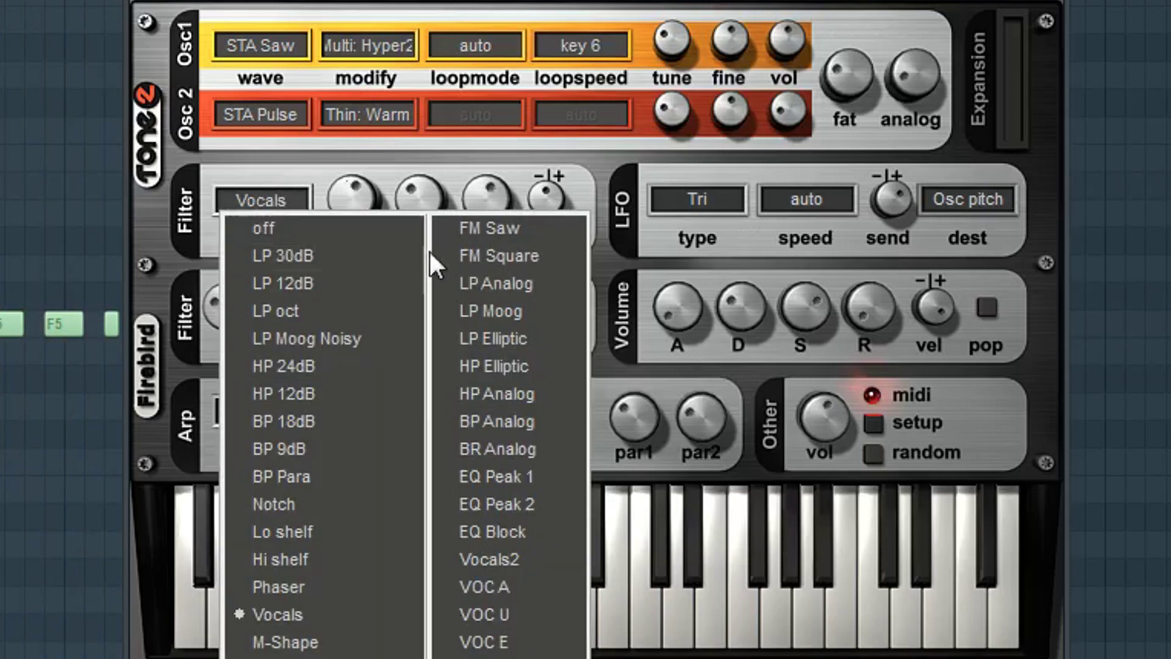
{"action": "left_click", "coordinate": [353, 397]}
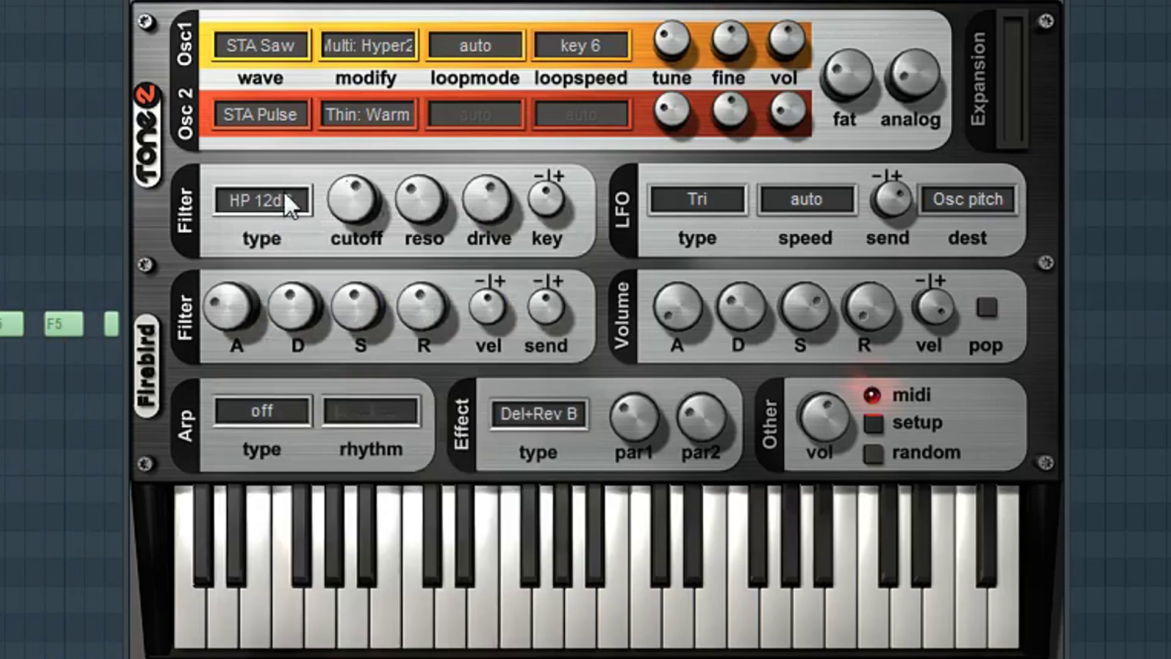
{"action": "left_click", "coordinate": [283, 195]}
{"action": "left_click", "coordinate": [308, 369]}
{"action": "left_click_drag", "start_coordinate": [420, 203], "coordinate": [426, 336]}
{"action": "left_click_drag", "start_coordinate": [421, 205], "coordinate": [426, 159]}
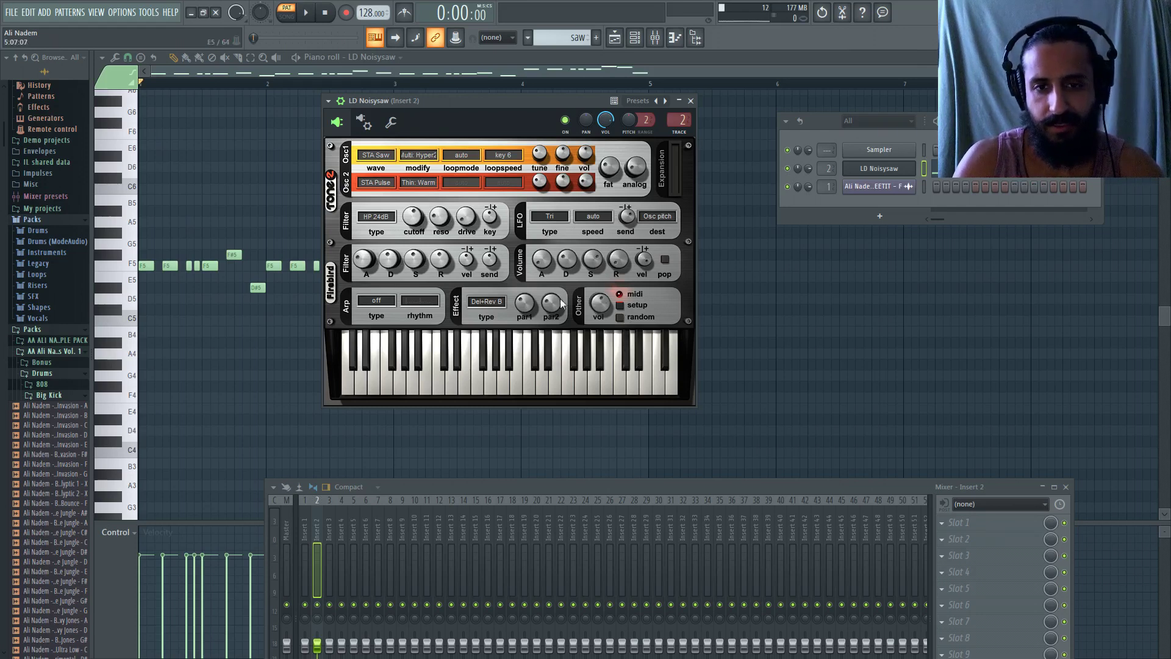
- Generate a random patch and audition the factory presets from DR Drumline 2 through DR Weird Drums MS to LD Power
{"action": "left_click", "coordinate": [619, 317]}
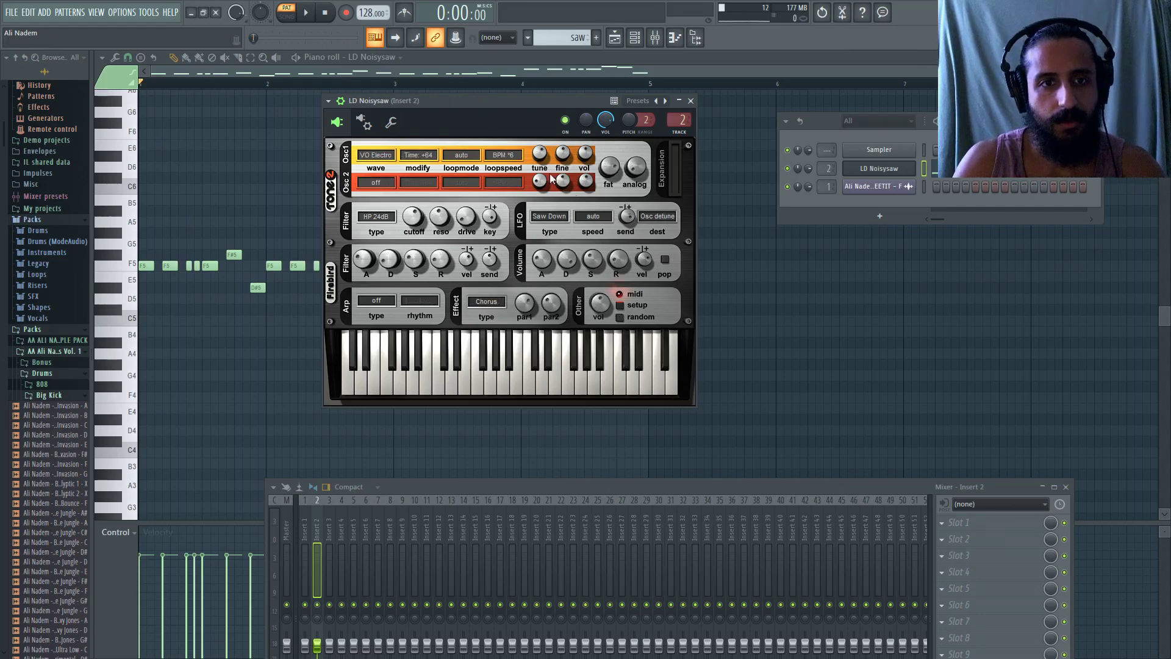
{"action": "left_click", "coordinate": [328, 101]}
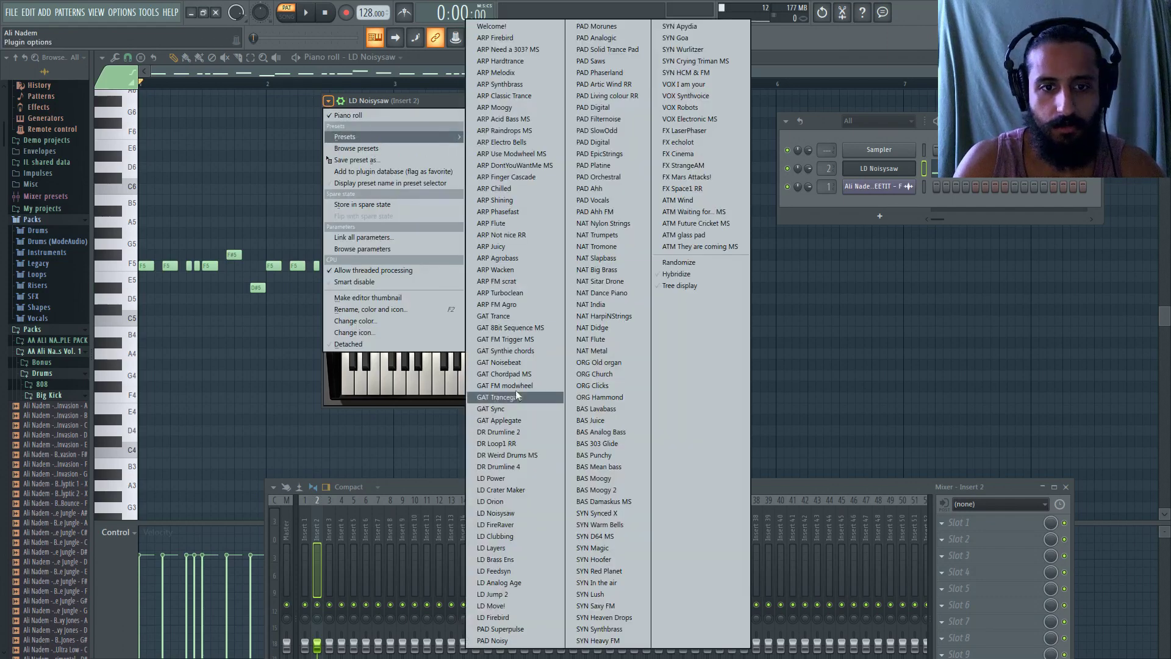
{"action": "left_click", "coordinate": [506, 432]}
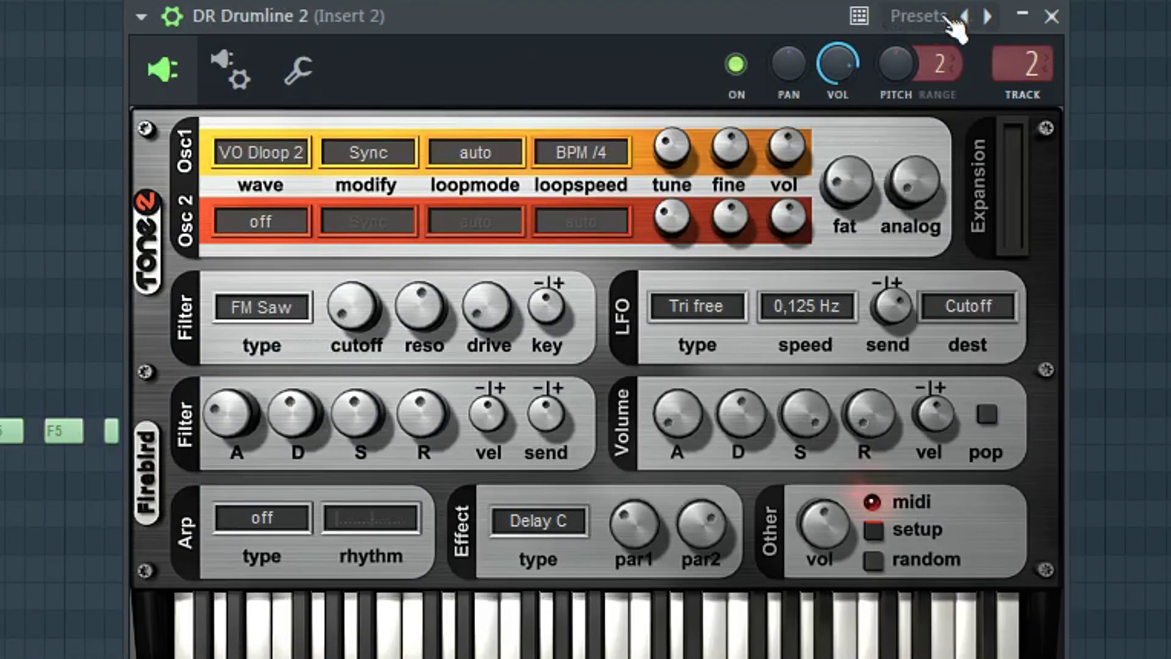
{"action": "left_click", "coordinate": [987, 16]}
{"action": "left_click", "coordinate": [987, 16]}
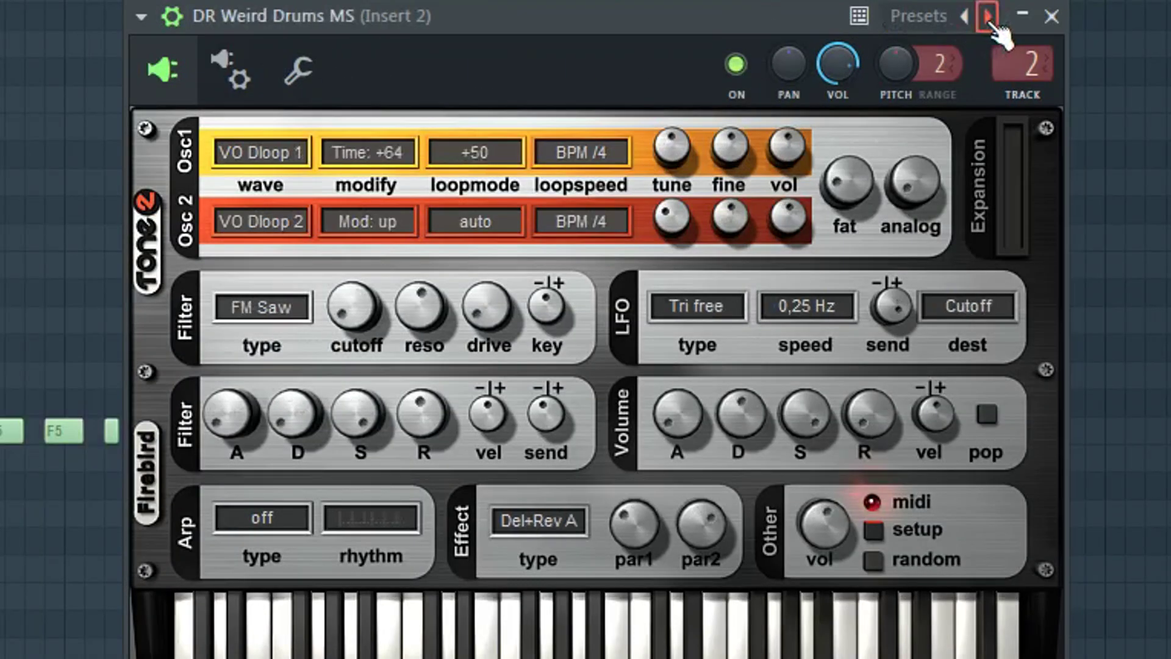
{"action": "left_click", "coordinate": [987, 17]}
{"action": "left_click", "coordinate": [987, 17]}
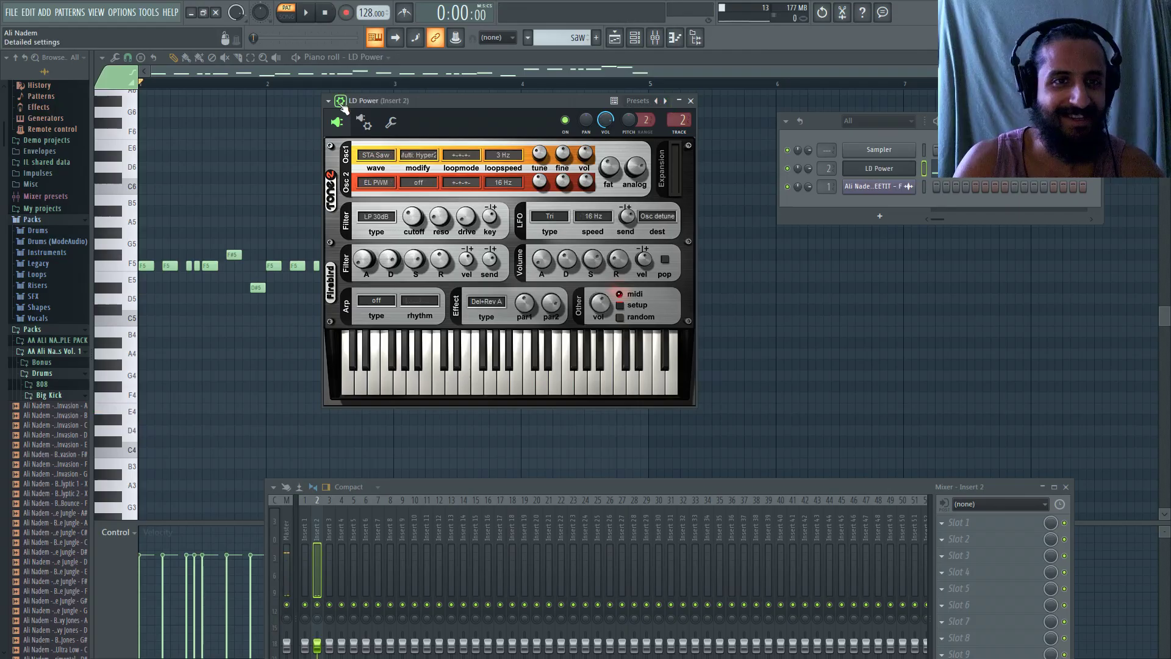
- Load the NAT India preset and audition NAT Big Brass and NAT Slapbass
{"action": "left_click", "coordinate": [141, 17]}
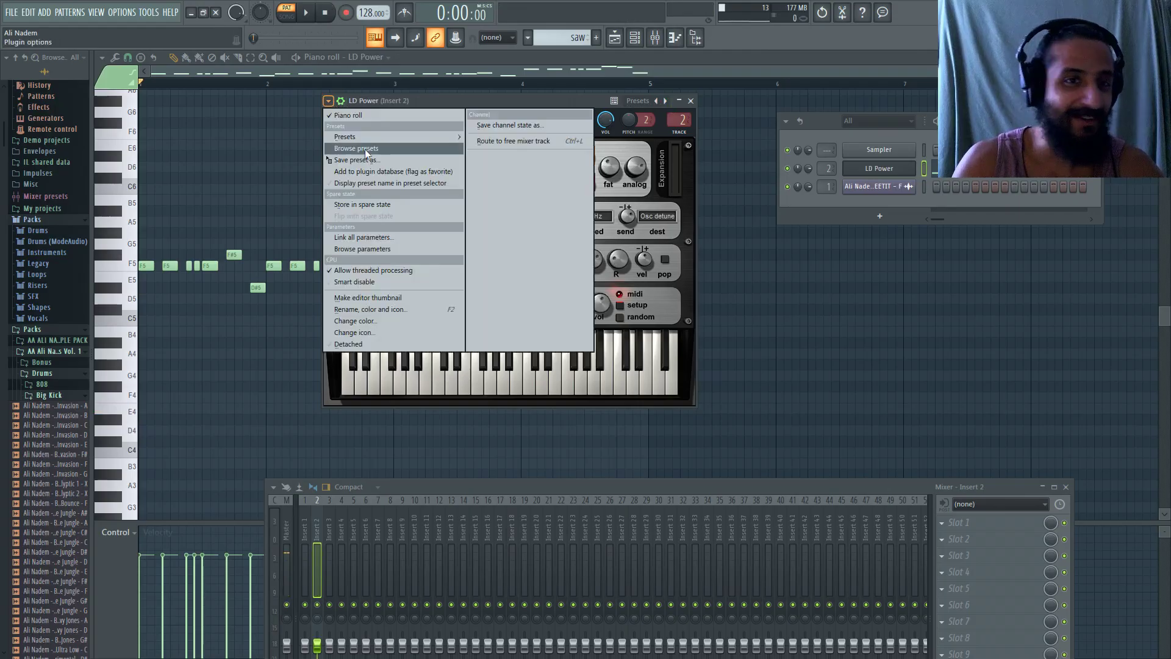
{"action": "mouse_move", "coordinate": [363, 137]}
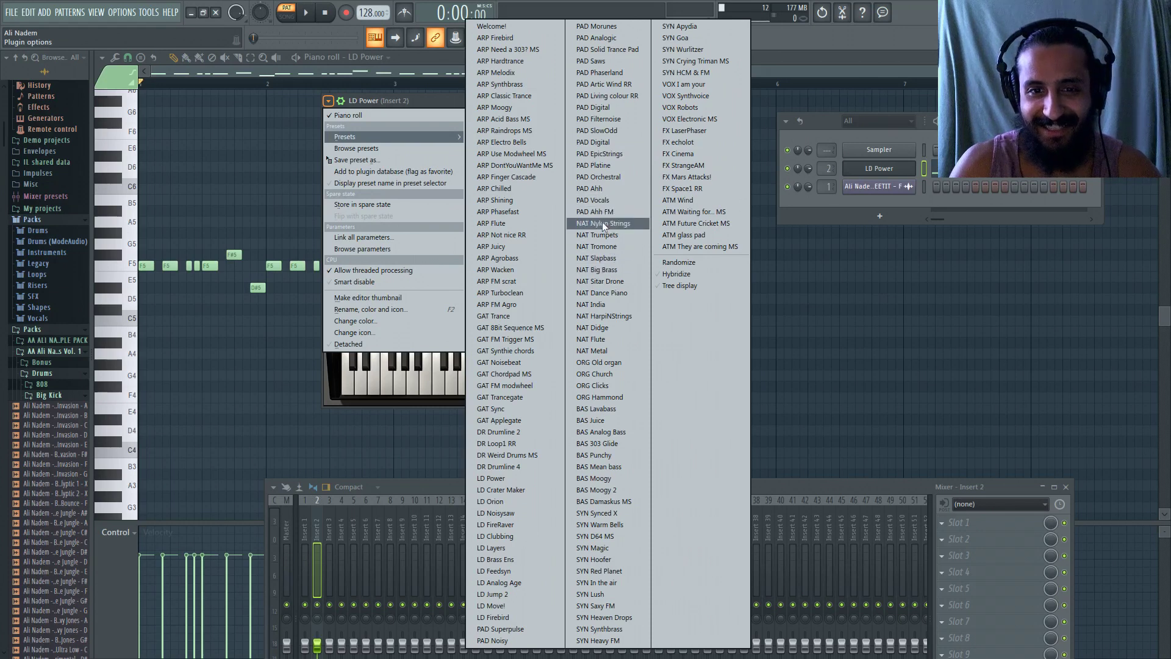
{"action": "left_click", "coordinate": [598, 304]}
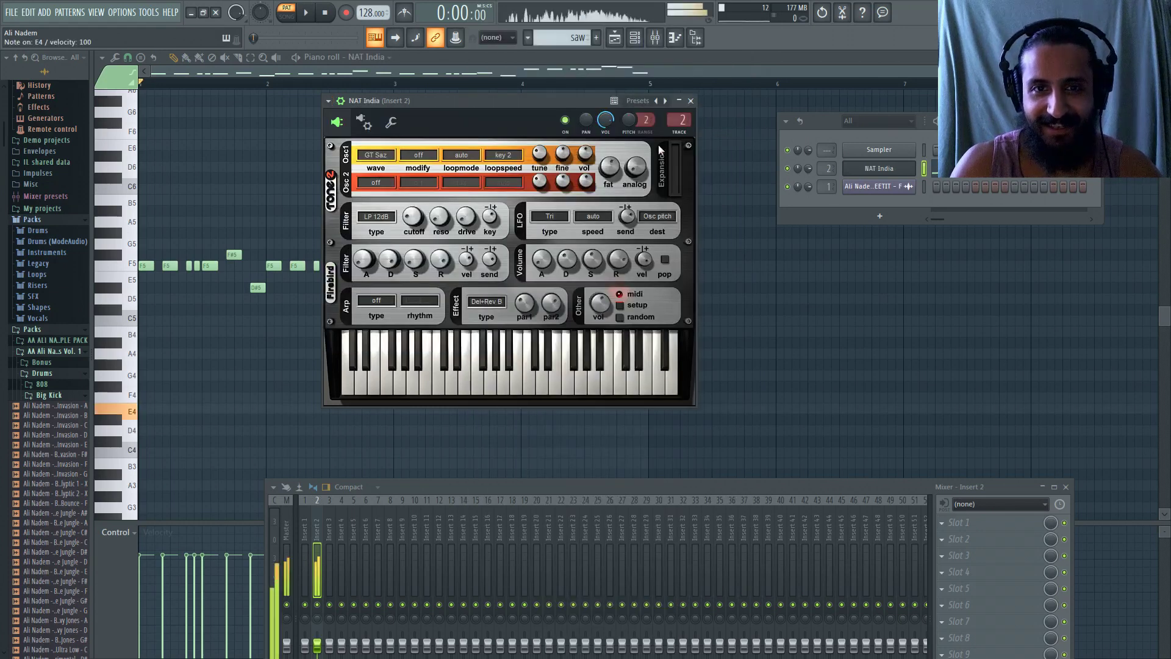
{"action": "left_click", "coordinate": [659, 101]}
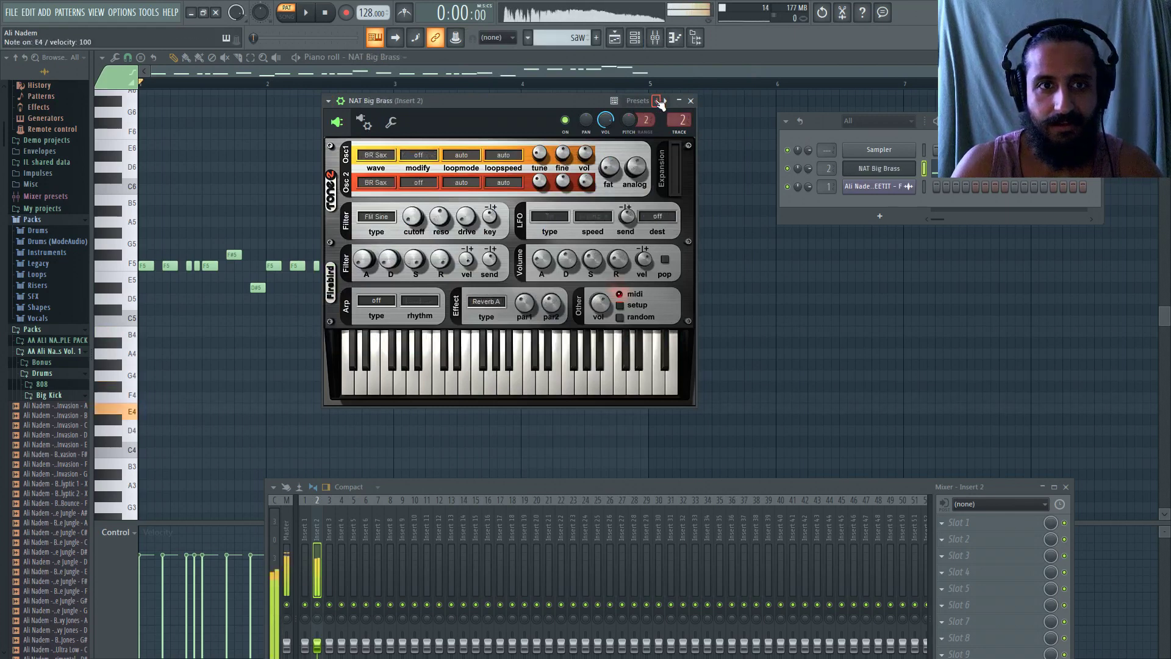
{"action": "left_click", "coordinate": [659, 101]}
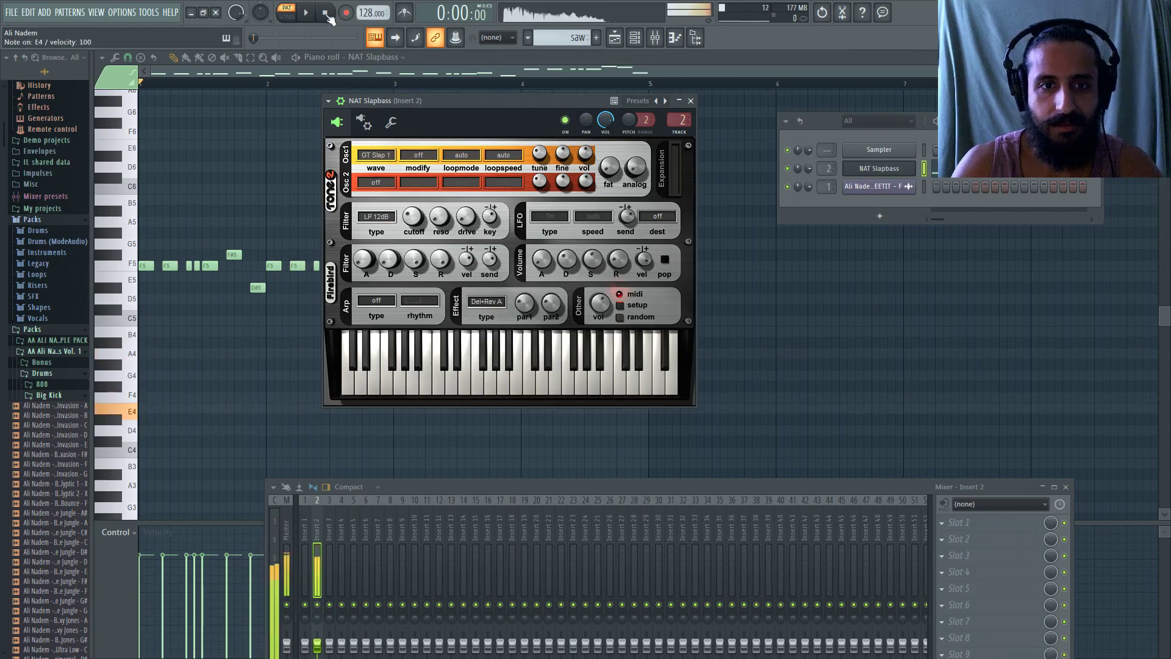
- Load the VOX Robots preset, browse its neighbours including FX LaserPhaser, and return to VOX Robots
{"action": "left_click", "coordinate": [328, 101]}
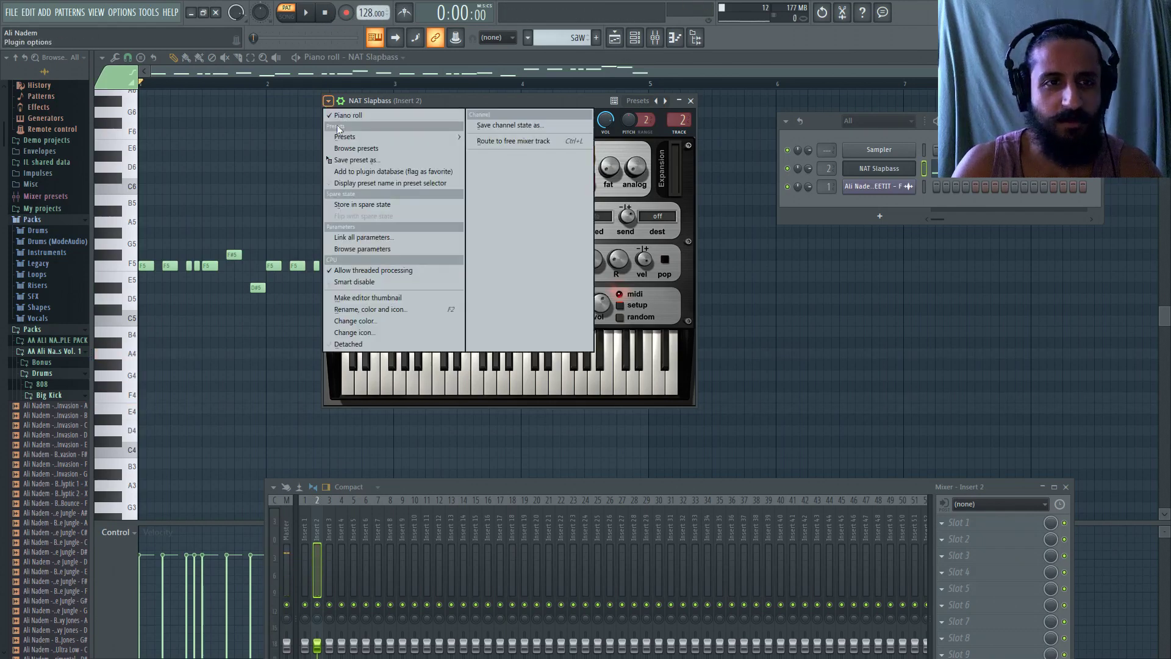
{"action": "mouse_move", "coordinate": [366, 137]}
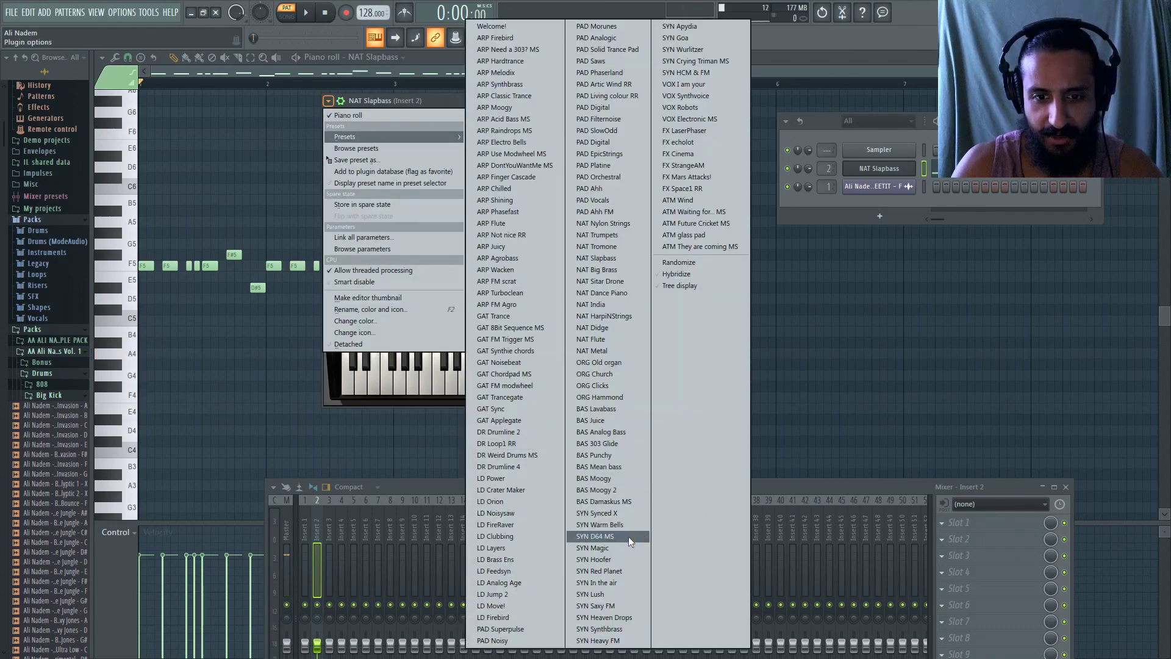
{"action": "left_click", "coordinate": [693, 107]}
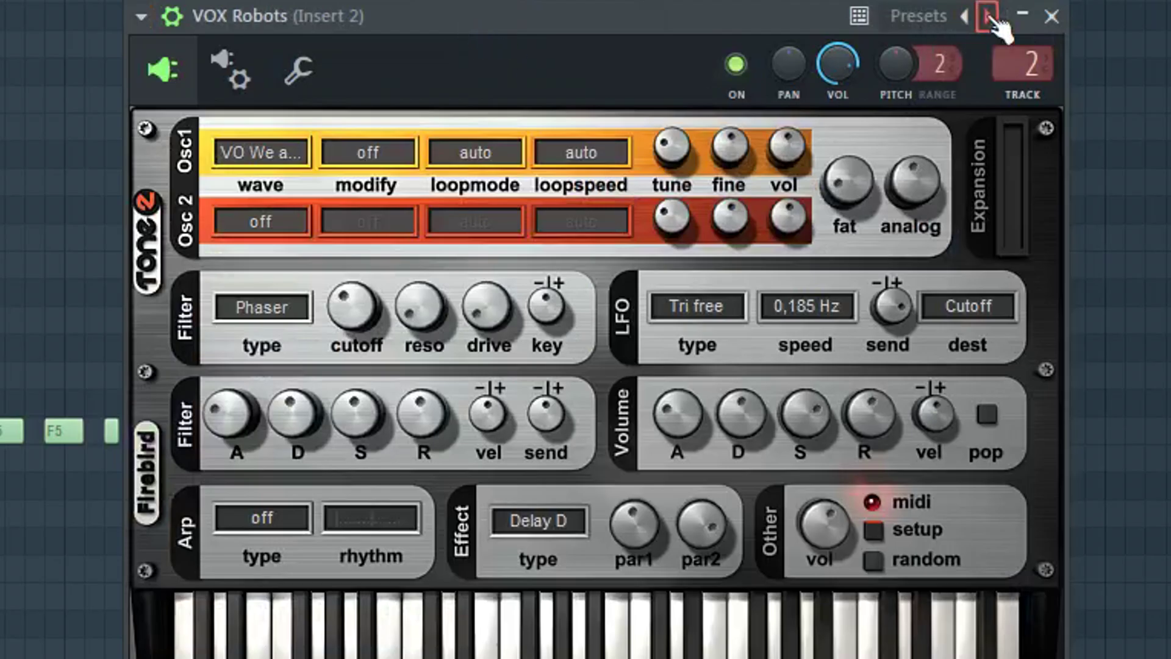
{"action": "left_click", "coordinate": [987, 18]}
{"action": "left_click", "coordinate": [988, 18]}
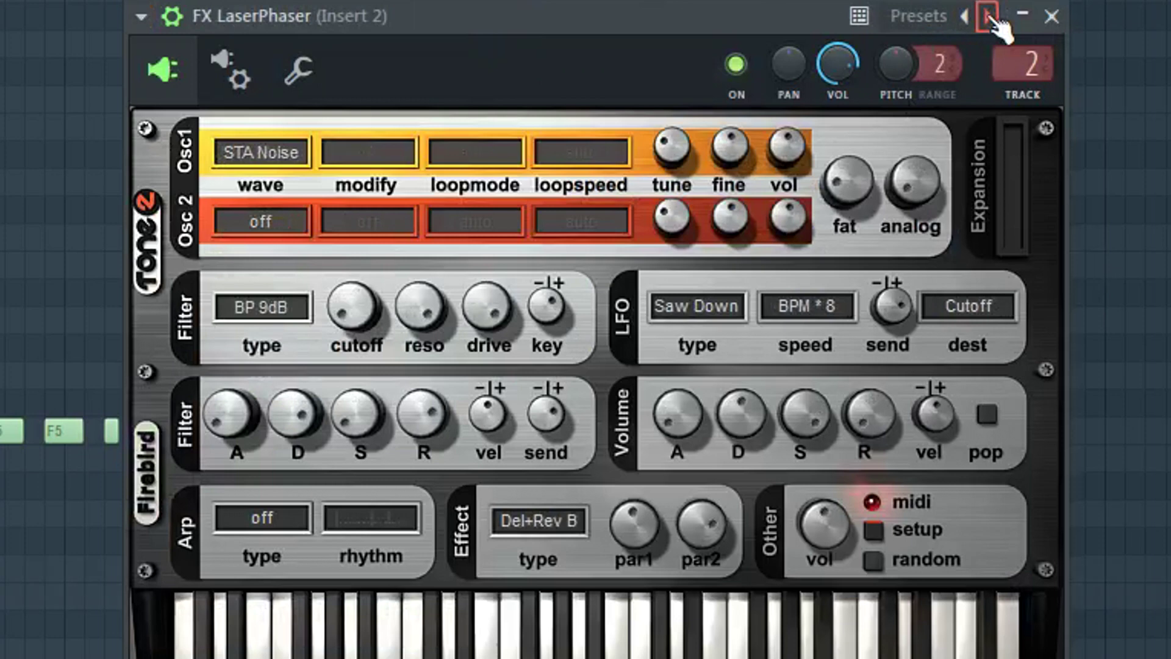
{"action": "left_click", "coordinate": [988, 17]}
{"action": "left_click", "coordinate": [987, 17]}
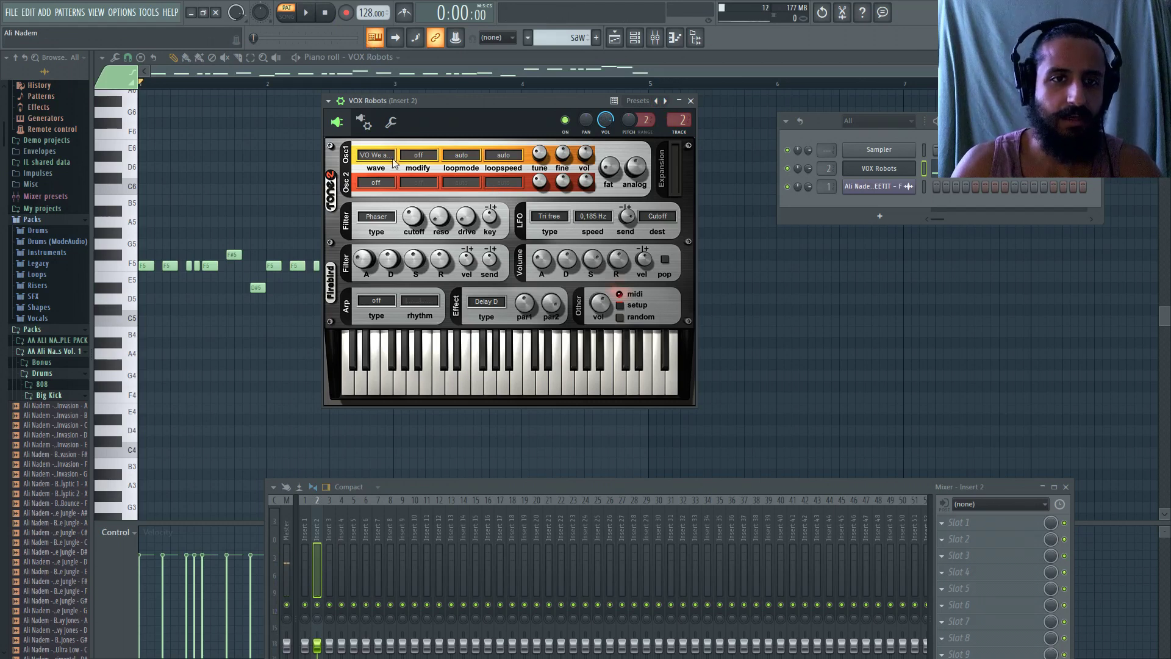
- Try the +-+-+- loop mode on oscillator 1 and set its loop mode to +50
{"action": "left_click", "coordinate": [267, 153]}
{"action": "left_click", "coordinate": [406, 161]}
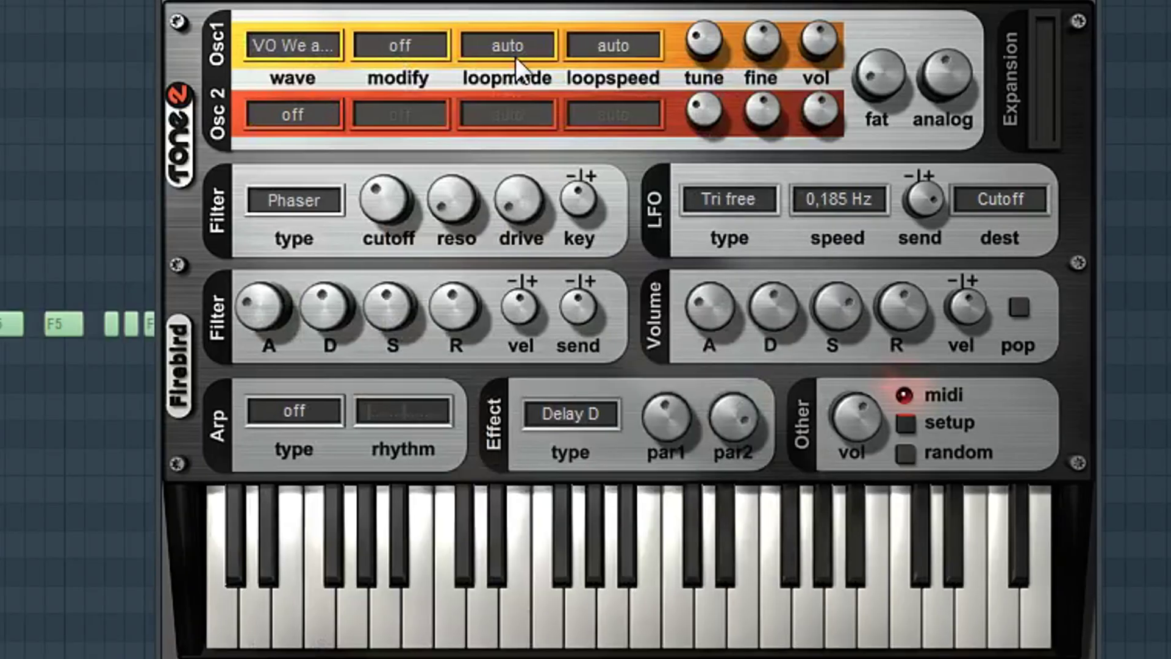
{"action": "left_click", "coordinate": [514, 56]}
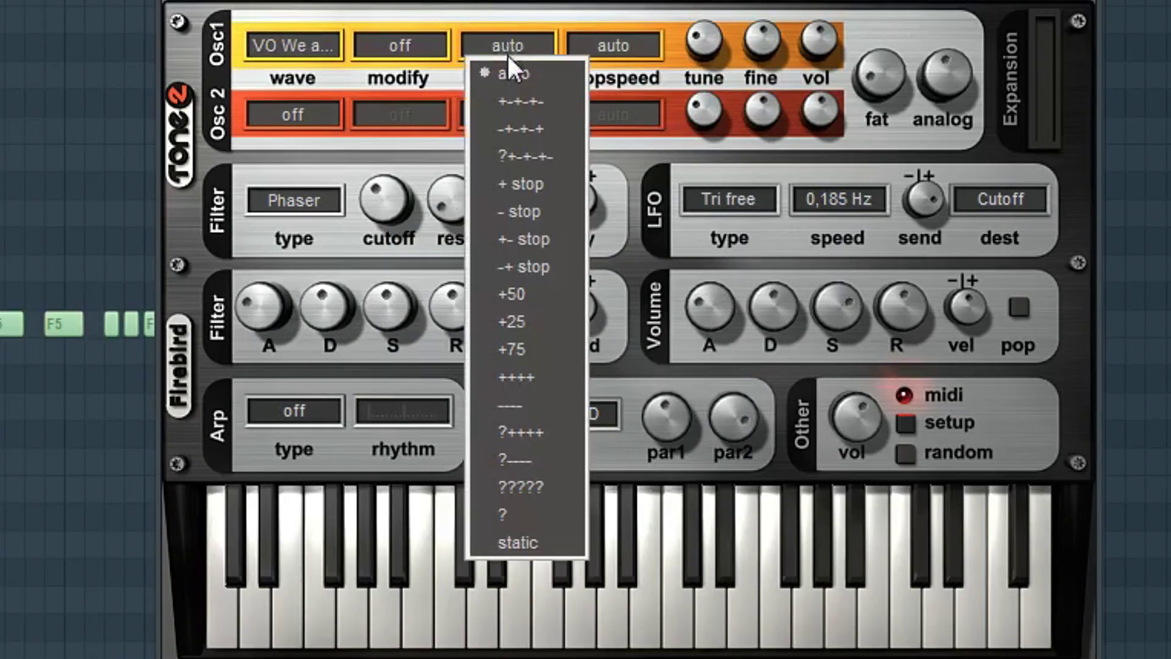
{"action": "left_click", "coordinate": [525, 104]}
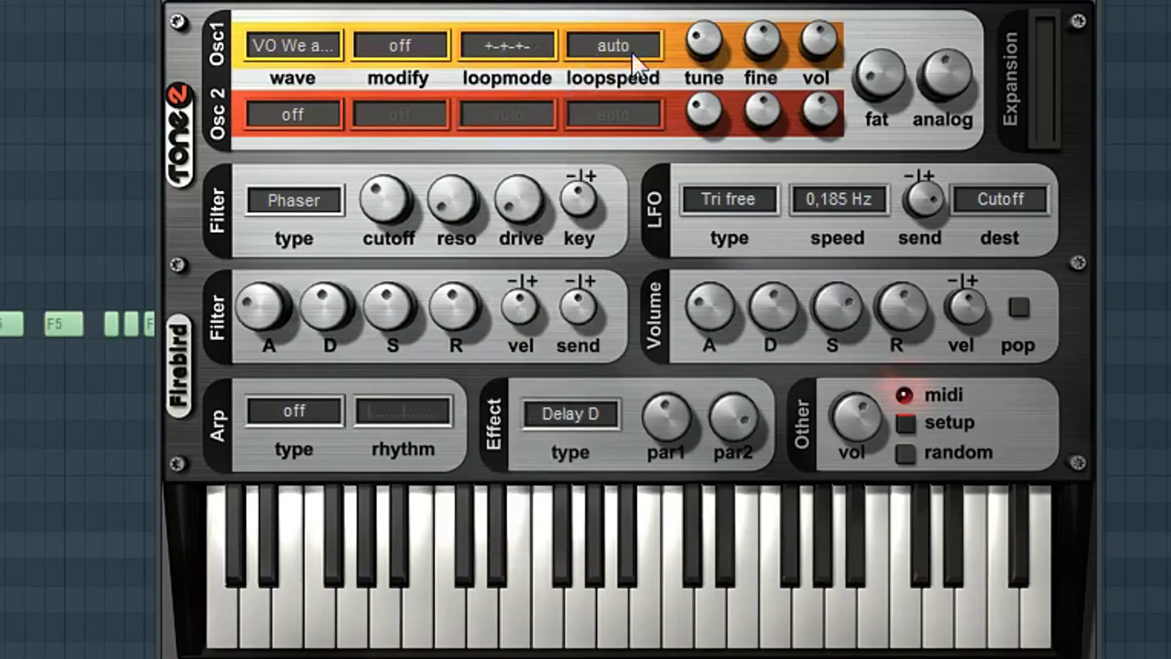
{"action": "left_click", "coordinate": [513, 41]}
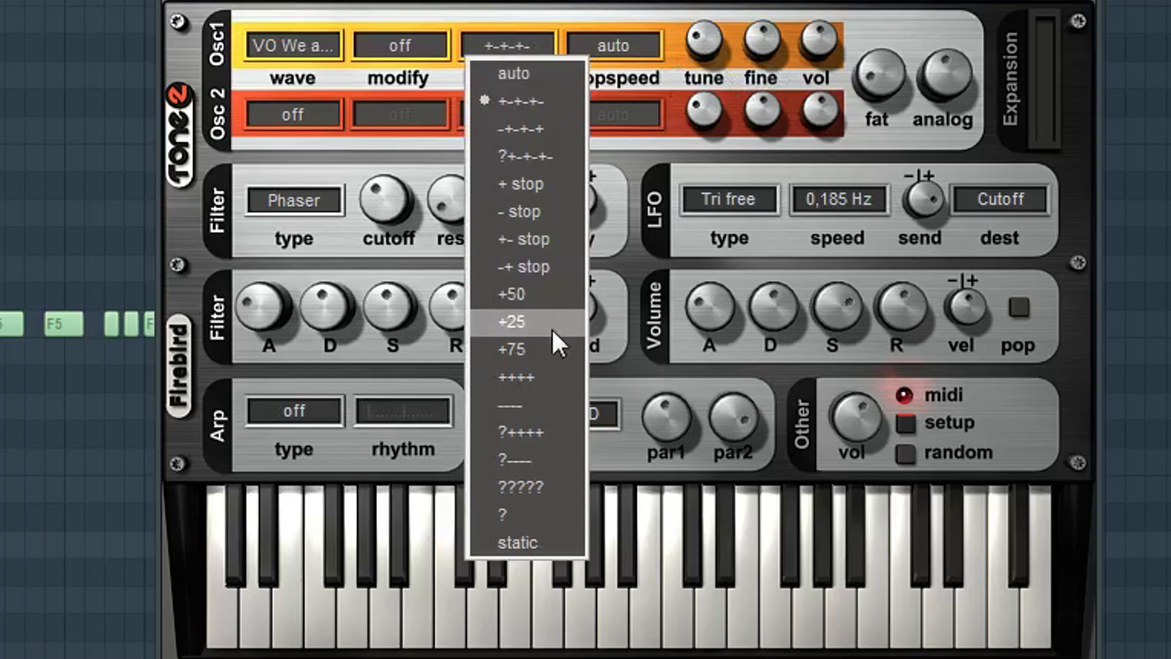
{"action": "left_click", "coordinate": [510, 292]}
- Try the Mix: X4 modifier on oscillator 1 and switch it to Mix: X2
{"action": "left_click", "coordinate": [431, 46]}
{"action": "left_click", "coordinate": [421, 128]}
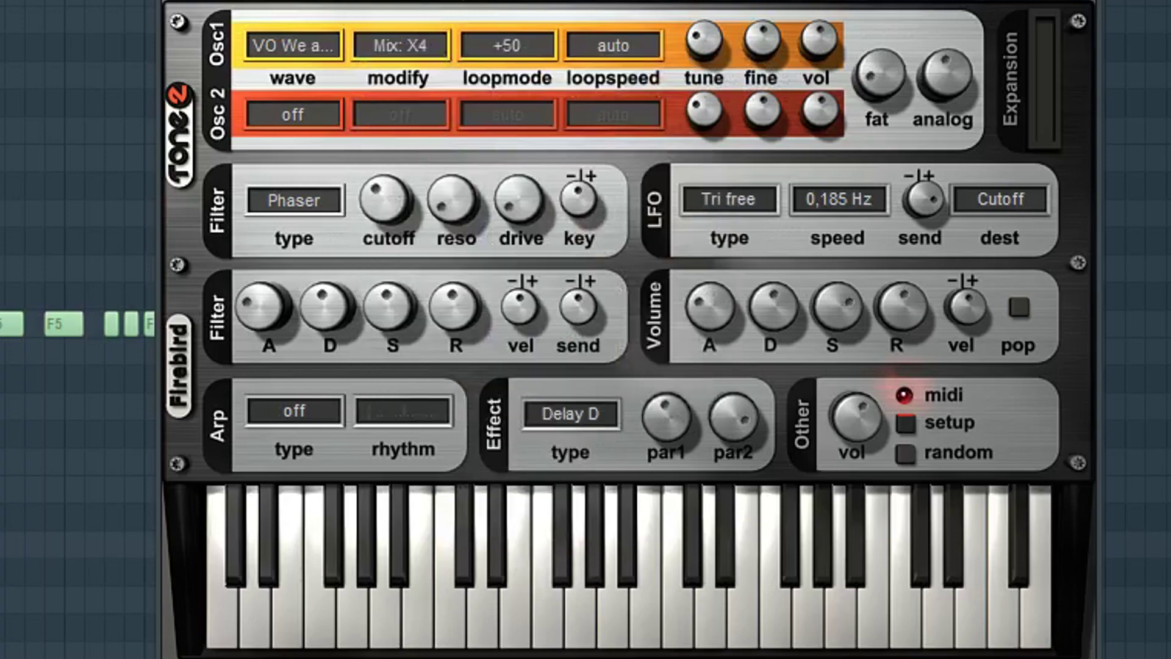
{"action": "left_click", "coordinate": [419, 56]}
{"action": "left_click", "coordinate": [423, 104]}
{"action": "left_click", "coordinate": [419, 53]}
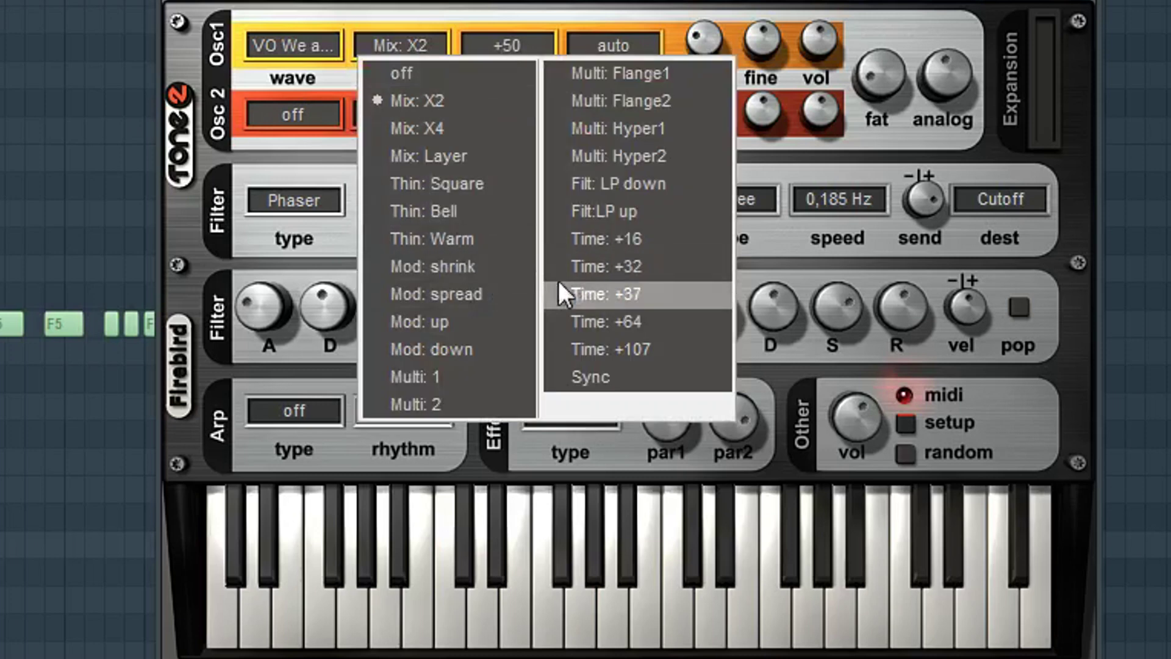
{"action": "key", "text": "Escape"}
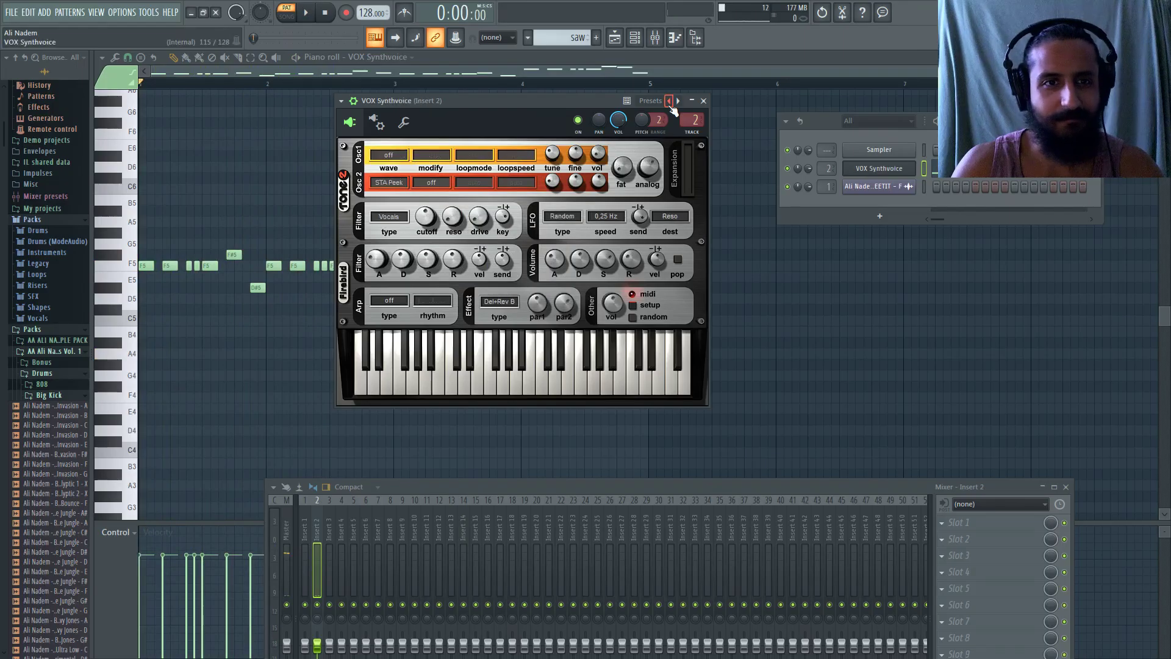
- Load the LD Noisysaw preset from the synth's preset list
{"action": "left_click", "coordinate": [345, 101]}
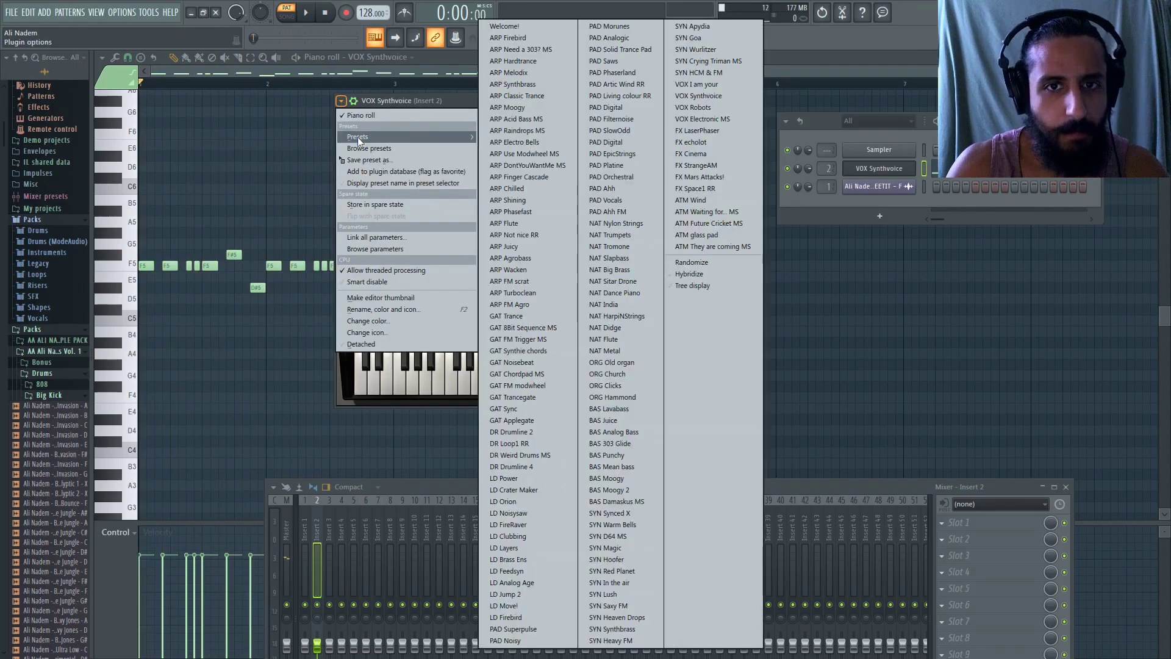
{"action": "left_click", "coordinate": [409, 105]}
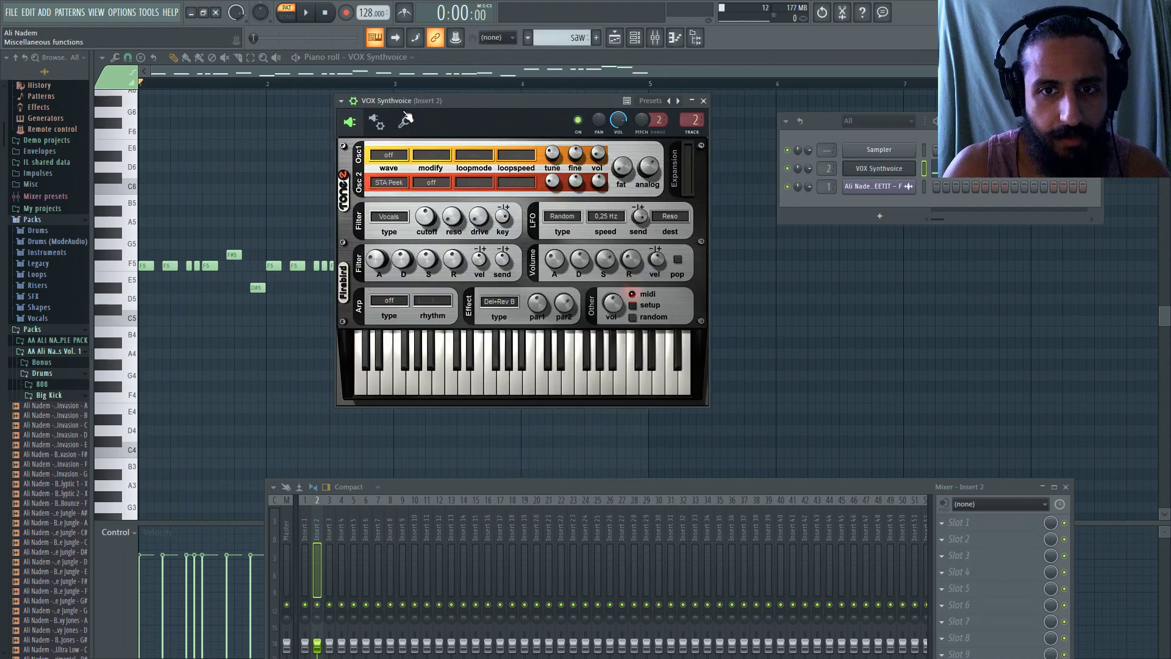
{"action": "left_click", "coordinate": [341, 101]}
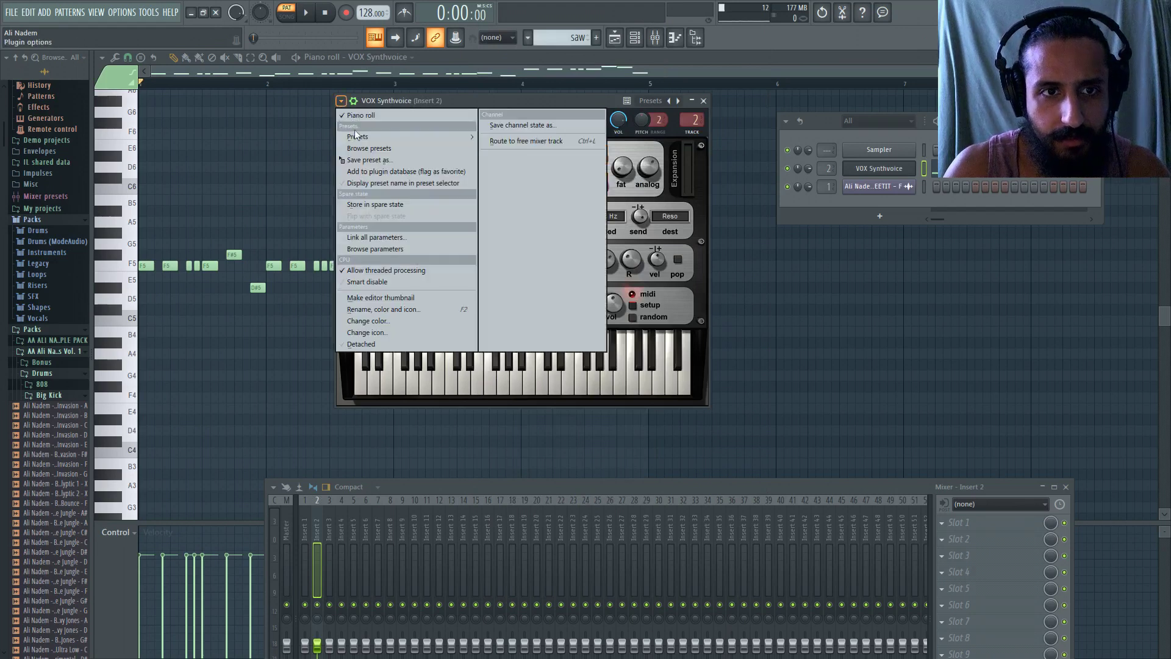
{"action": "mouse_move", "coordinate": [361, 135]}
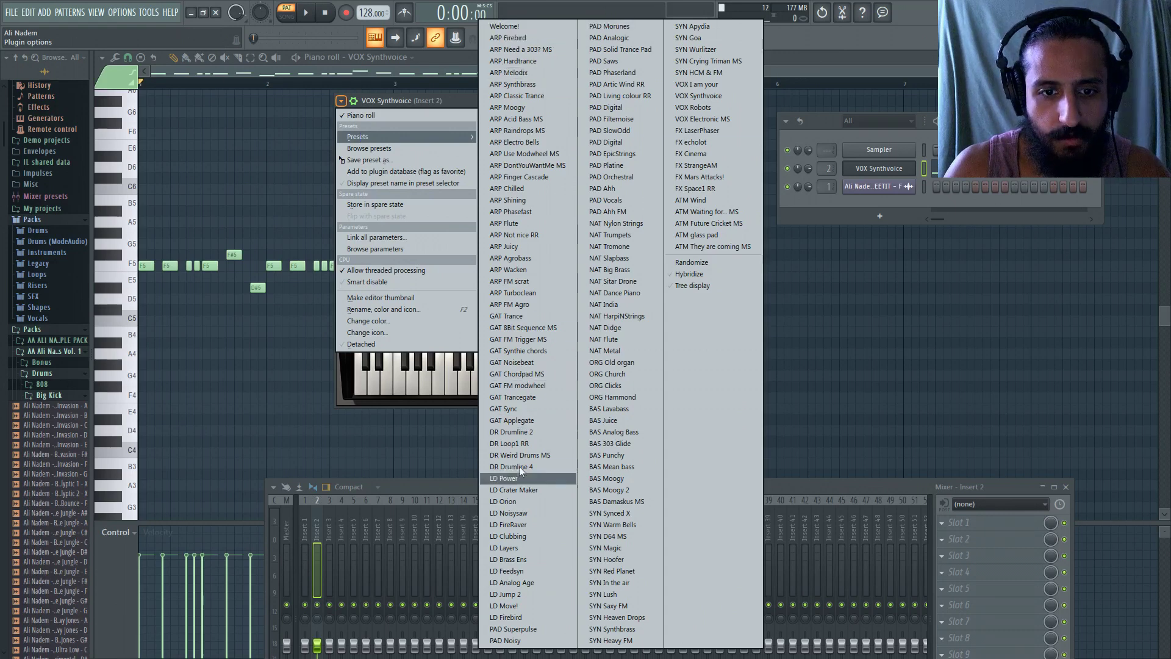
{"action": "left_click", "coordinate": [533, 511]}
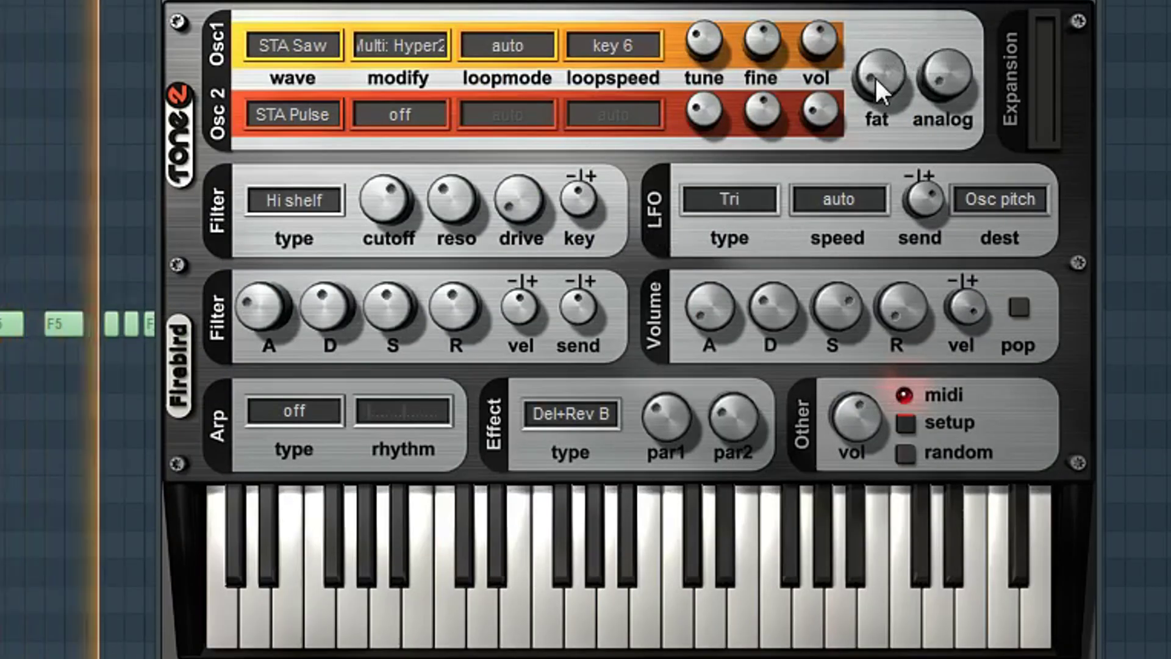
- Raise the oscillators' fat amount and view the modify options of oscillator 1
{"action": "left_click_drag", "start_coordinate": [878, 82], "coordinate": [886, 28]}
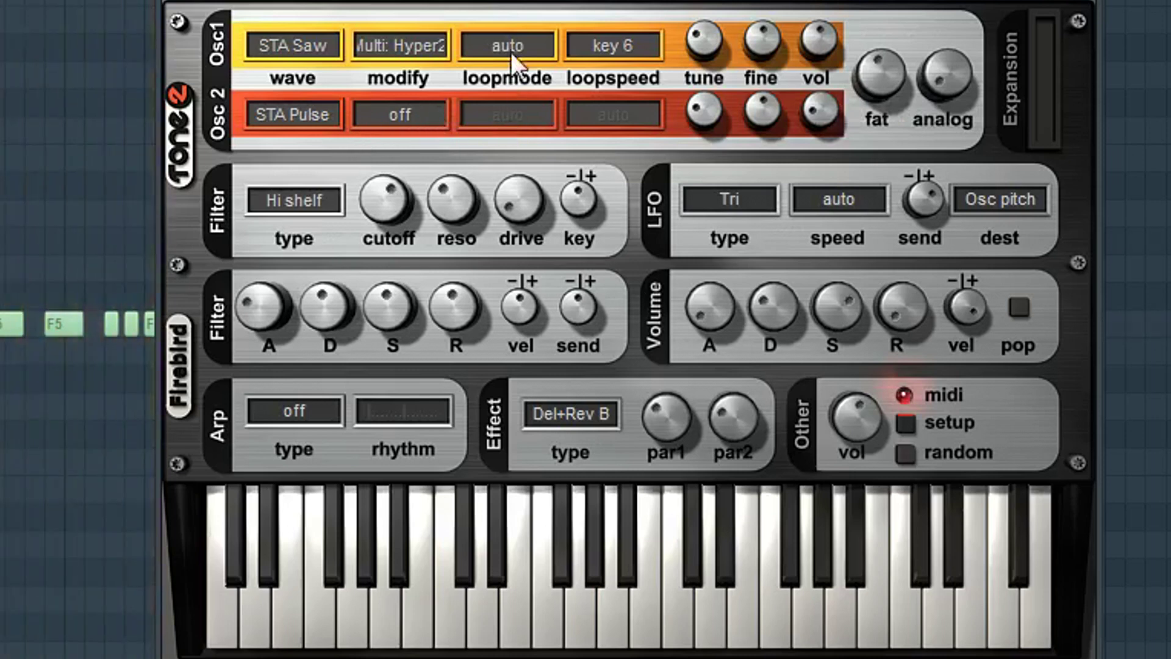
{"action": "left_click", "coordinate": [416, 47]}
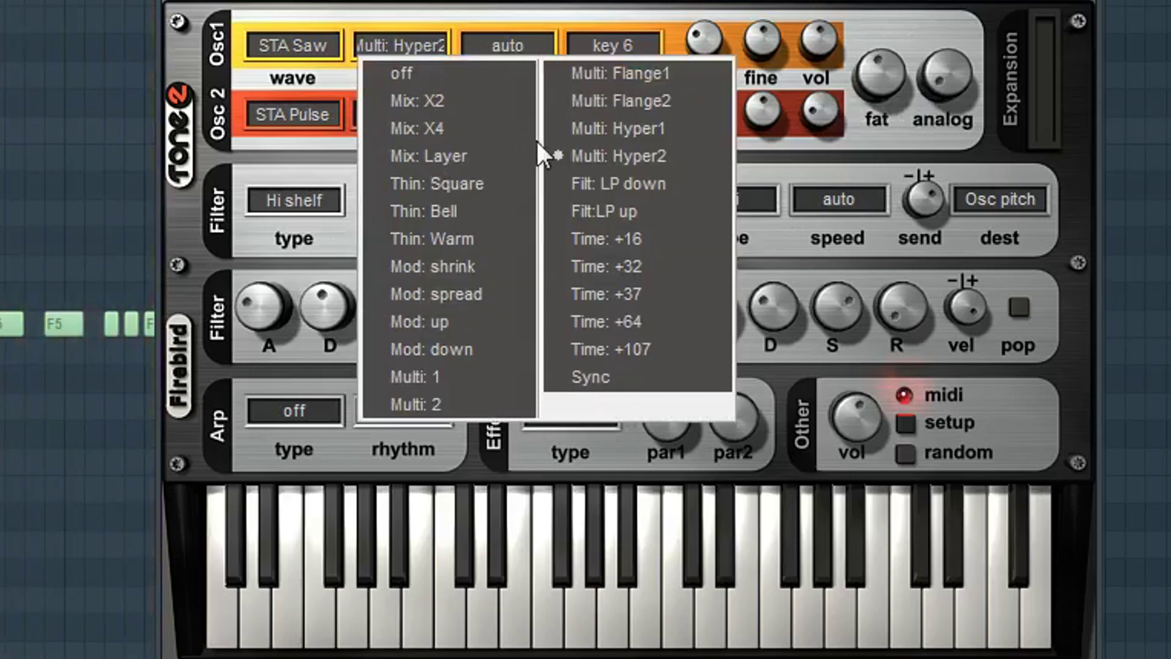
{"action": "left_click", "coordinate": [445, 2]}
- Try the Multi: Hyper2, Hyper1, Flange2 and Flange1 modifiers on oscillator 2 and raise its volume
{"action": "left_click", "coordinate": [411, 101]}
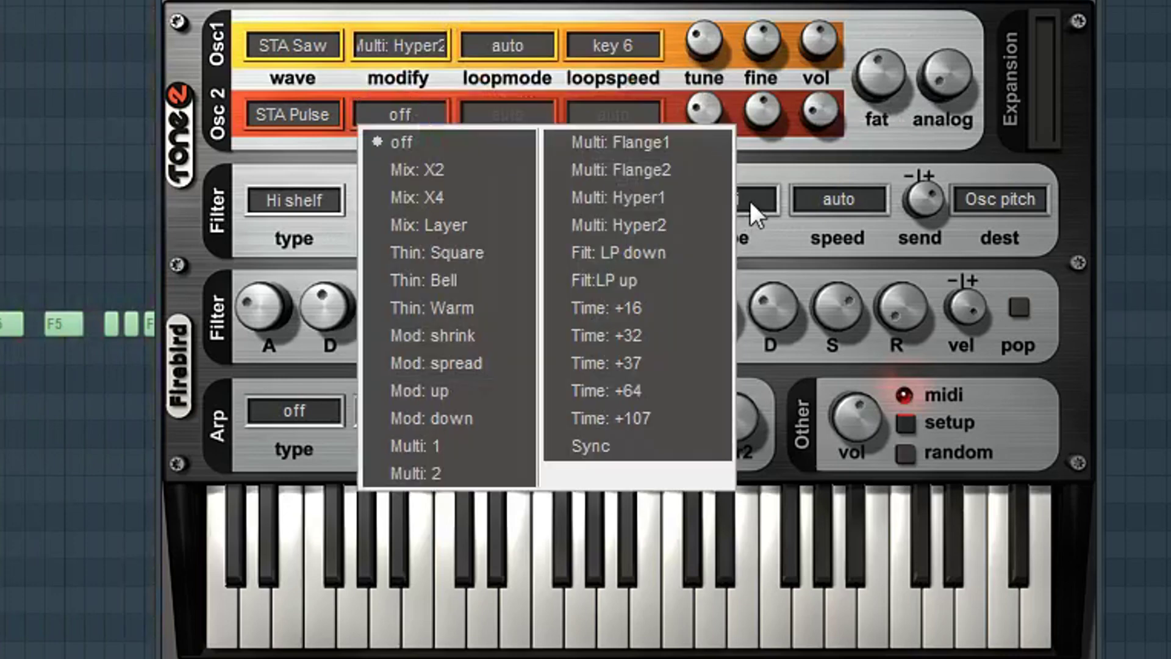
{"action": "left_click", "coordinate": [666, 225]}
{"action": "left_click", "coordinate": [405, 105]}
{"action": "left_click", "coordinate": [640, 196]}
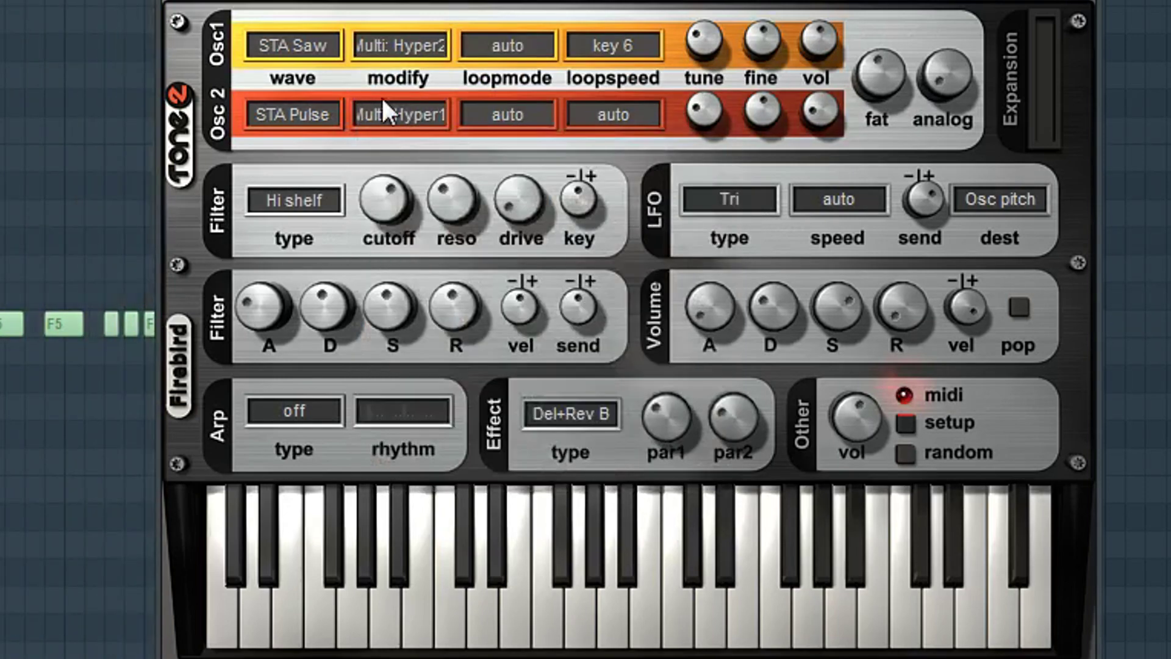
{"action": "left_click", "coordinate": [384, 105]}
{"action": "left_click", "coordinate": [644, 173]}
{"action": "left_click", "coordinate": [455, 120]}
{"action": "left_click", "coordinate": [648, 143]}
{"action": "left_click_drag", "start_coordinate": [804, 111], "coordinate": [846, 13]}
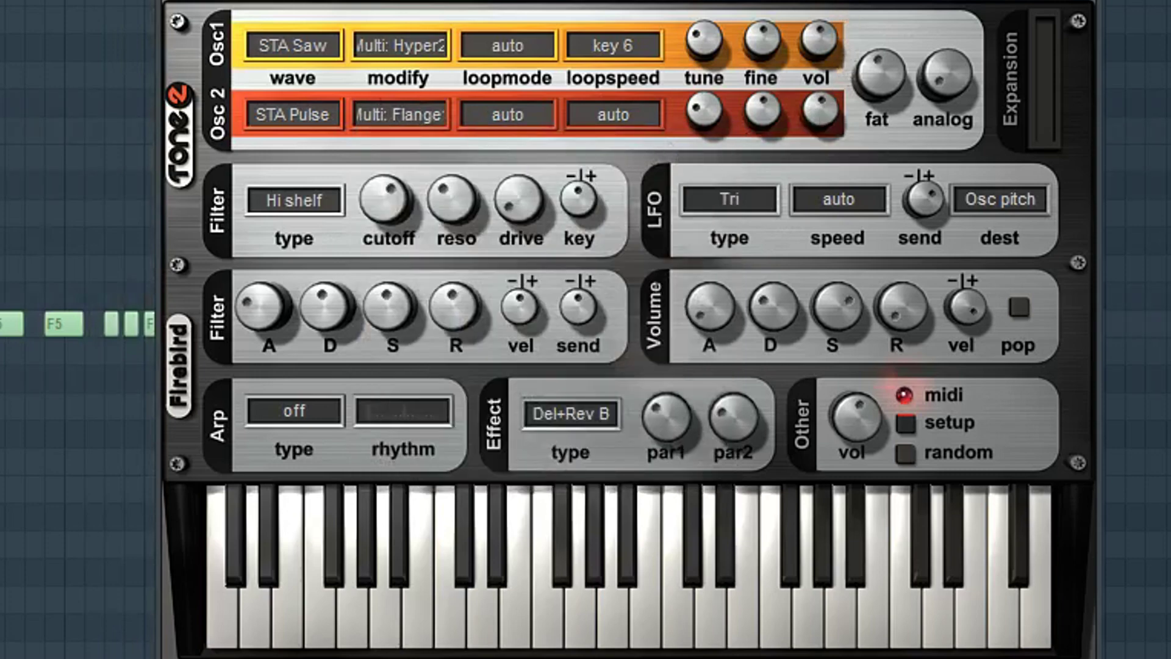
- Try the Multi: Hyper1 modifier on oscillator 2 again and set it to Multi: Hyper2
{"action": "left_click", "coordinate": [419, 115]}
{"action": "left_click", "coordinate": [585, 196]}
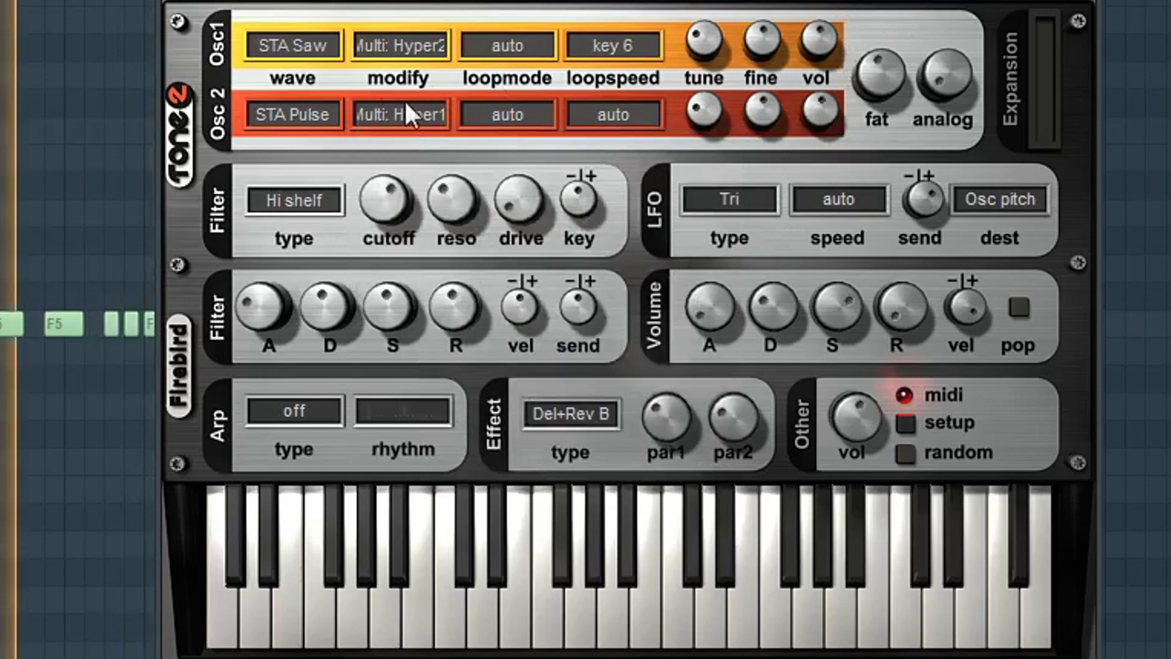
{"action": "left_click", "coordinate": [404, 105]}
{"action": "left_click", "coordinate": [636, 197]}
{"action": "left_click", "coordinate": [398, 108]}
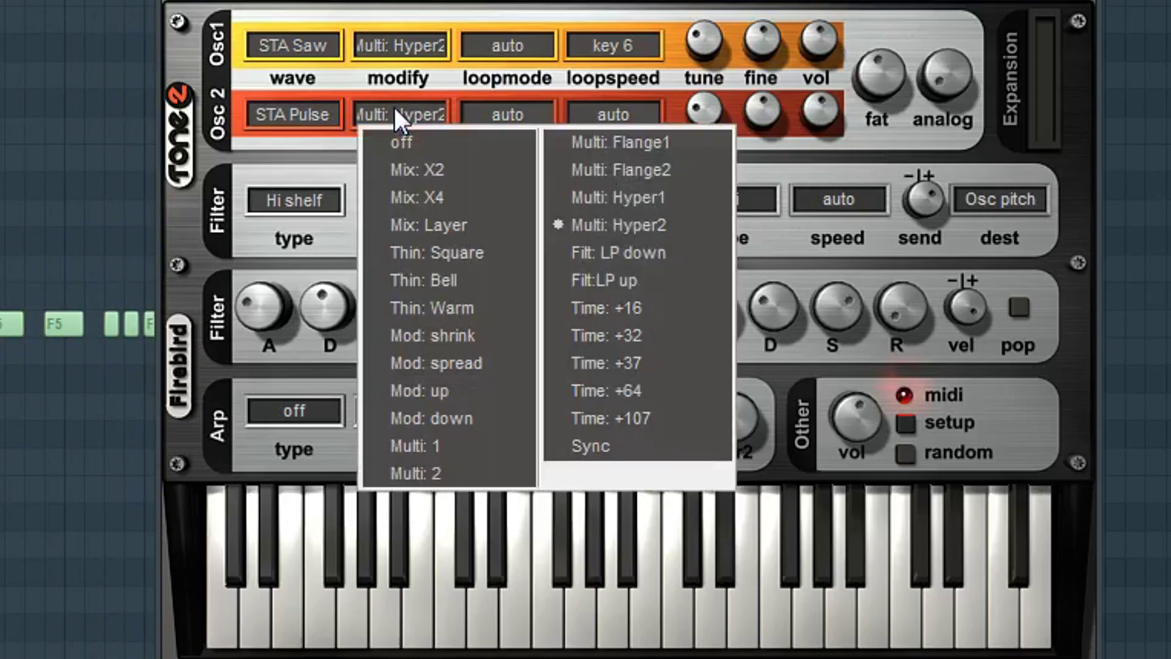
{"action": "left_click", "coordinate": [649, 221]}
{"action": "left_click_drag", "start_coordinate": [646, 0], "coordinate": [631, 1]}
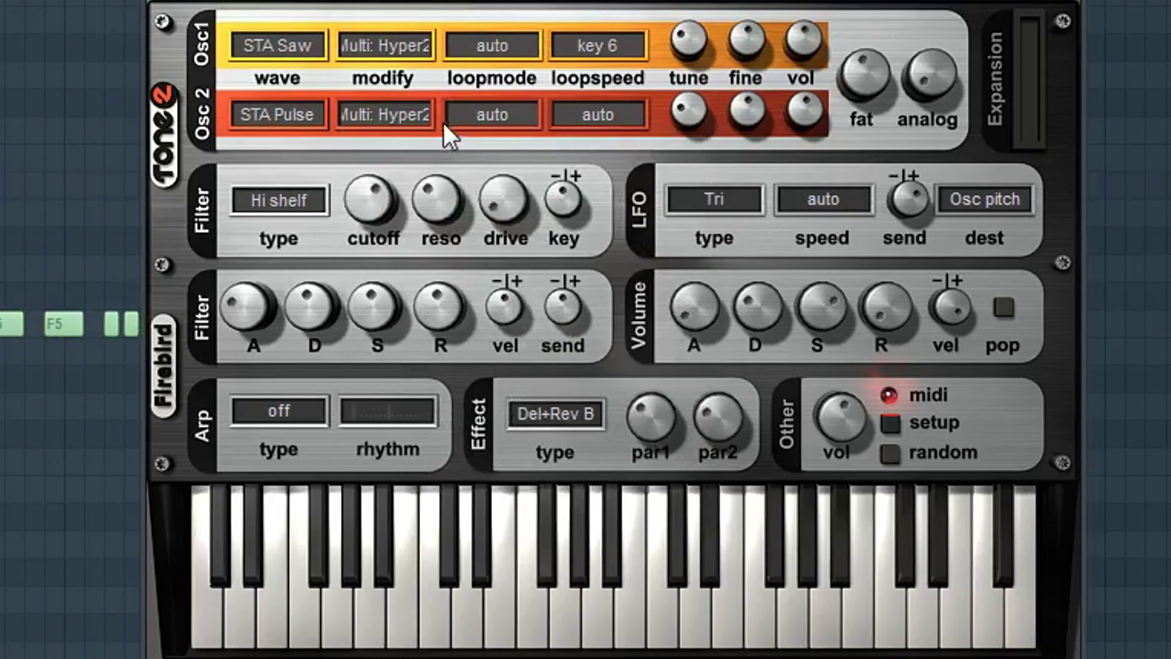
- Try the off, Filt:LP up and Time: +37 modify options on oscillator 2
{"action": "left_click", "coordinate": [398, 115]}
{"action": "left_click", "coordinate": [598, 224]}
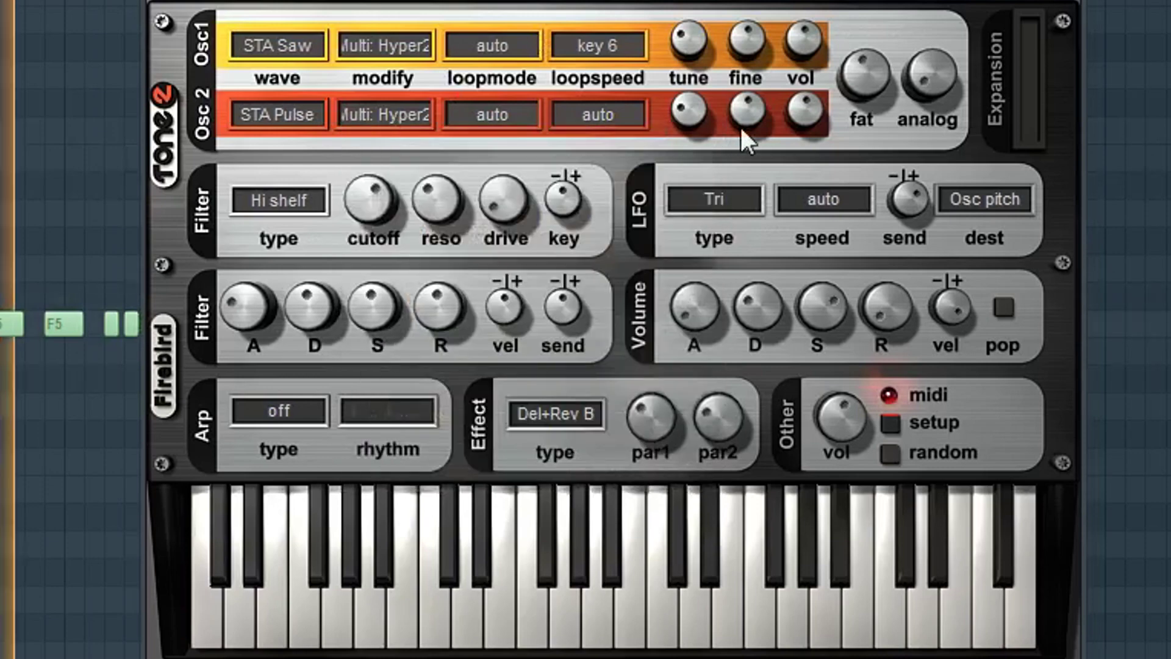
{"action": "left_click", "coordinate": [398, 114]}
{"action": "left_click", "coordinate": [397, 139]}
{"action": "left_click", "coordinate": [427, 122]}
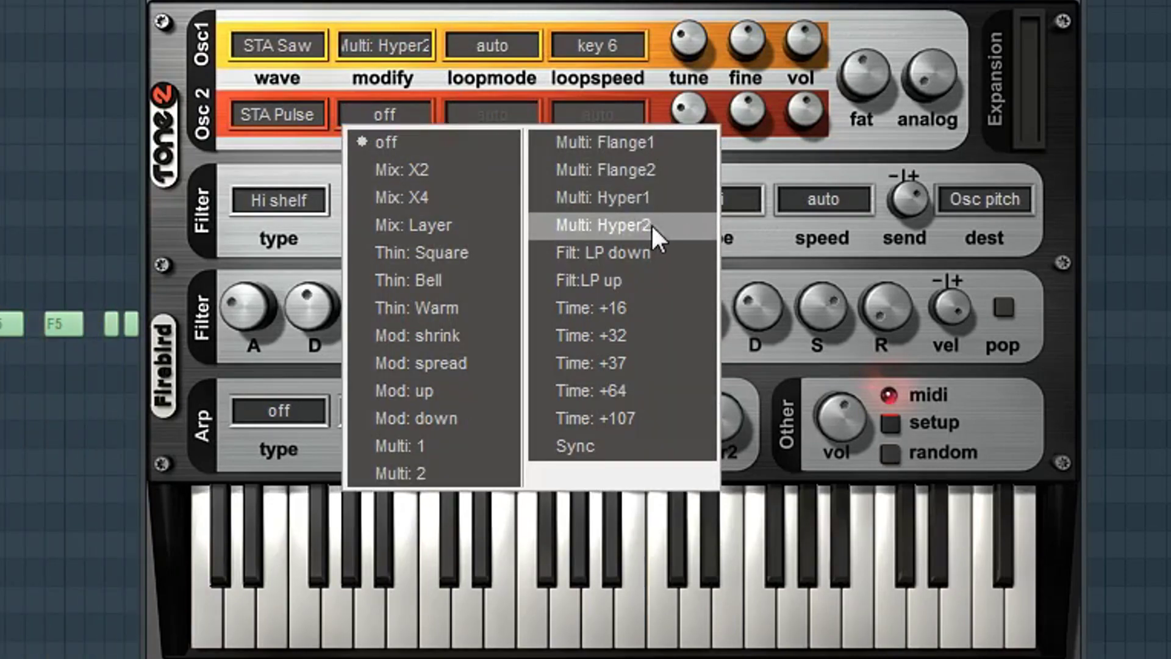
{"action": "left_click", "coordinate": [637, 280]}
{"action": "left_click", "coordinate": [397, 114]}
{"action": "left_click", "coordinate": [610, 363]}
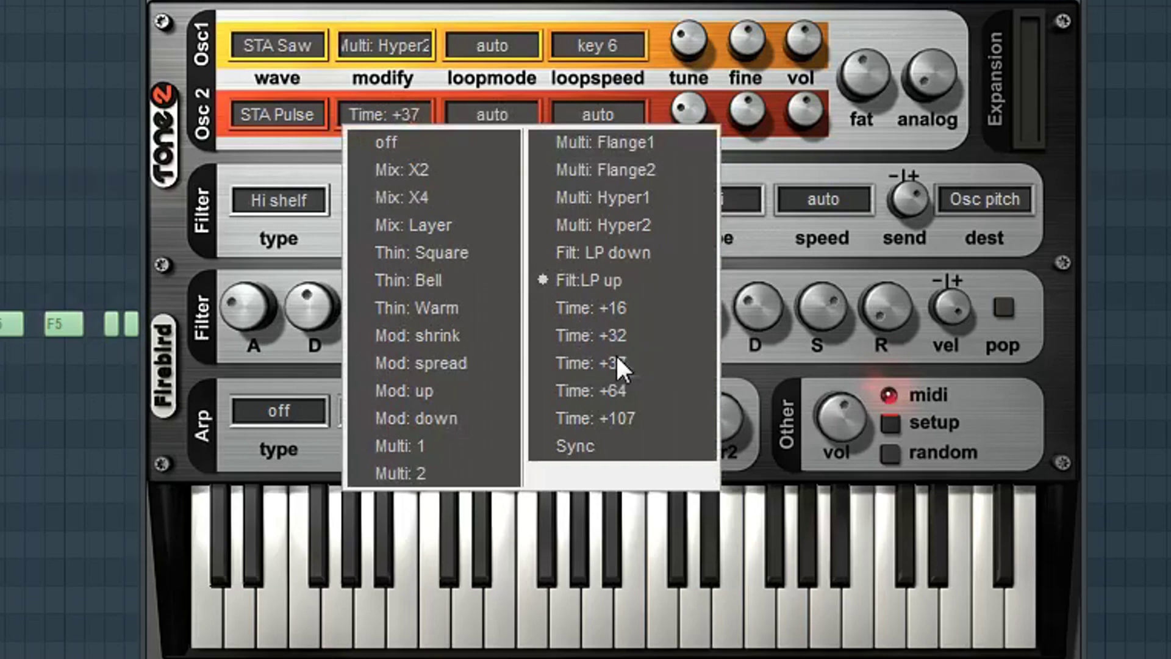
- Try the Thin: Square and Multi: 2 modifiers on oscillator 2 and set it back to Multi: Hyper2
{"action": "left_click", "coordinate": [384, 114]}
{"action": "left_click", "coordinate": [421, 254]}
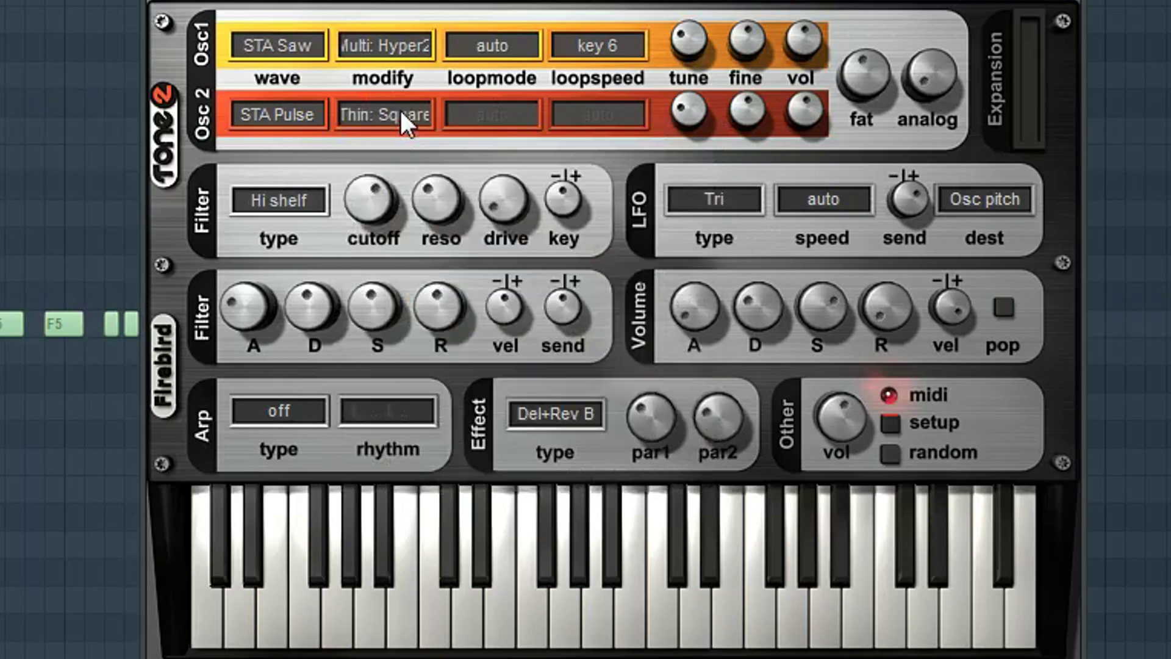
{"action": "left_click", "coordinate": [401, 109]}
{"action": "left_click", "coordinate": [448, 471]}
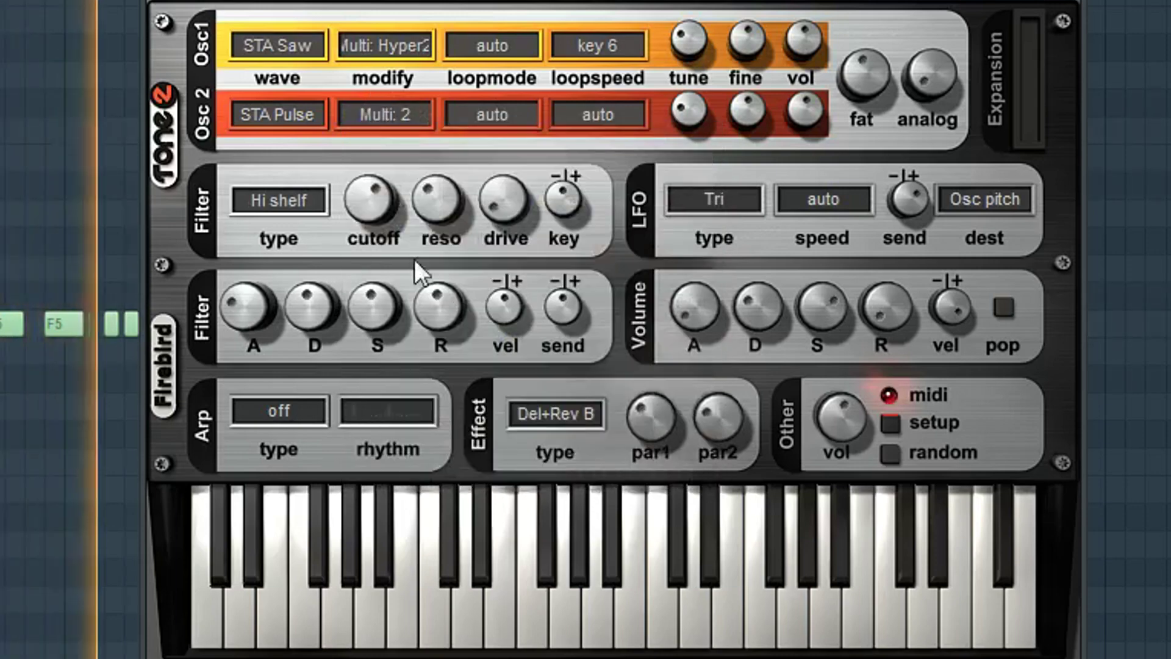
{"action": "left_click", "coordinate": [385, 113]}
{"action": "left_click", "coordinate": [567, 225]}
- Change oscillator 2's wave to STA Platine
{"action": "left_click", "coordinate": [310, 114]}
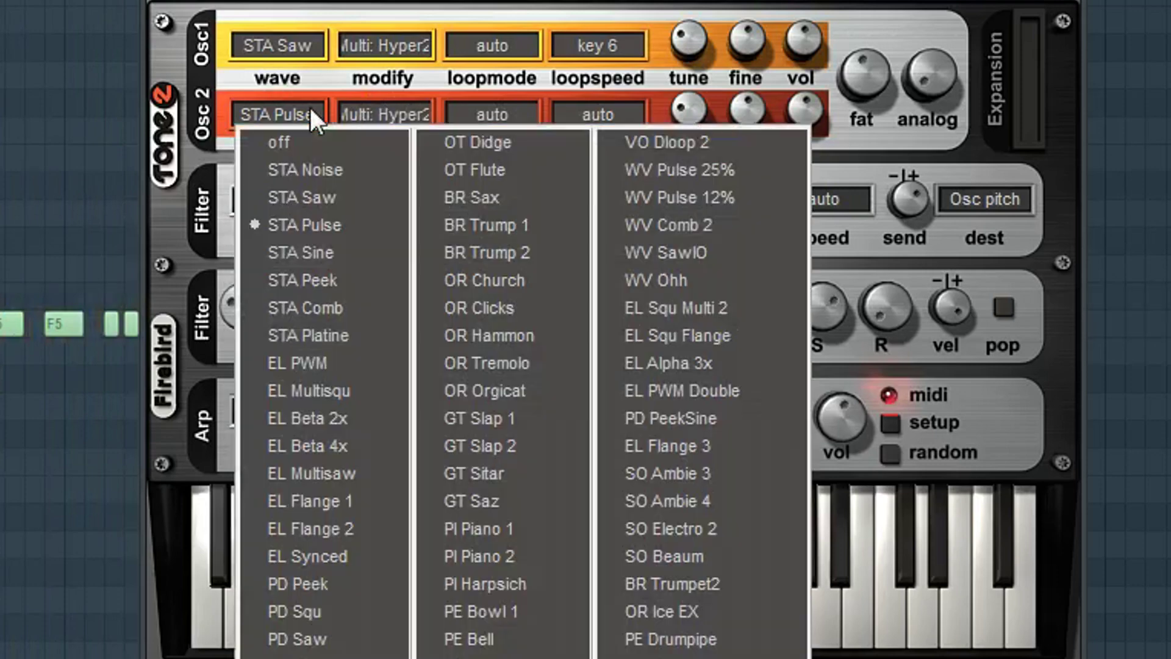
{"action": "left_click", "coordinate": [354, 332]}
{"action": "left_click", "coordinate": [299, 115]}
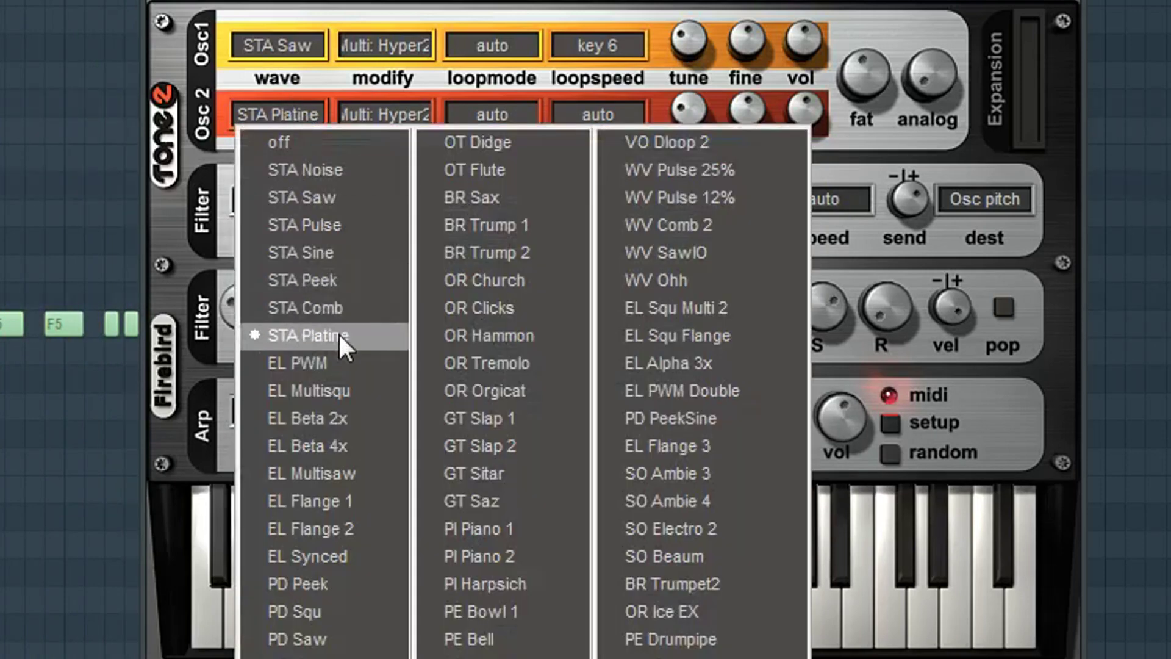
{"action": "left_click", "coordinate": [338, 334]}
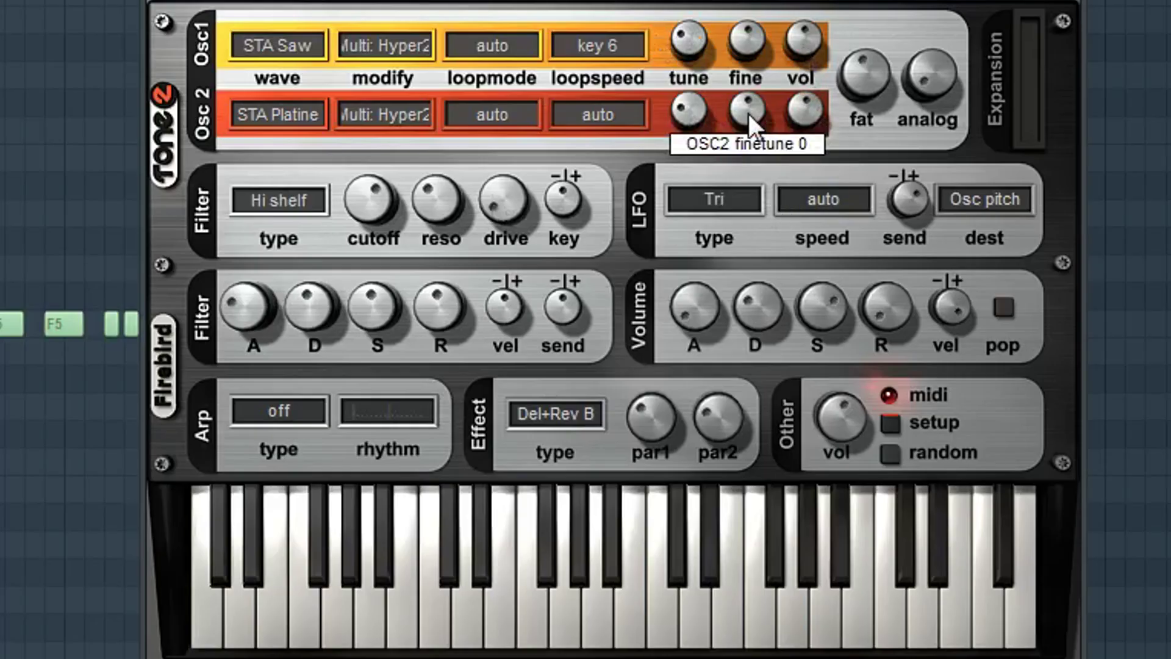
- Check the oscillators' tuning, the filter key control and the LFO destination options, and decline the visit to tone2.com
{"action": "mouse_move", "coordinate": [689, 105]}
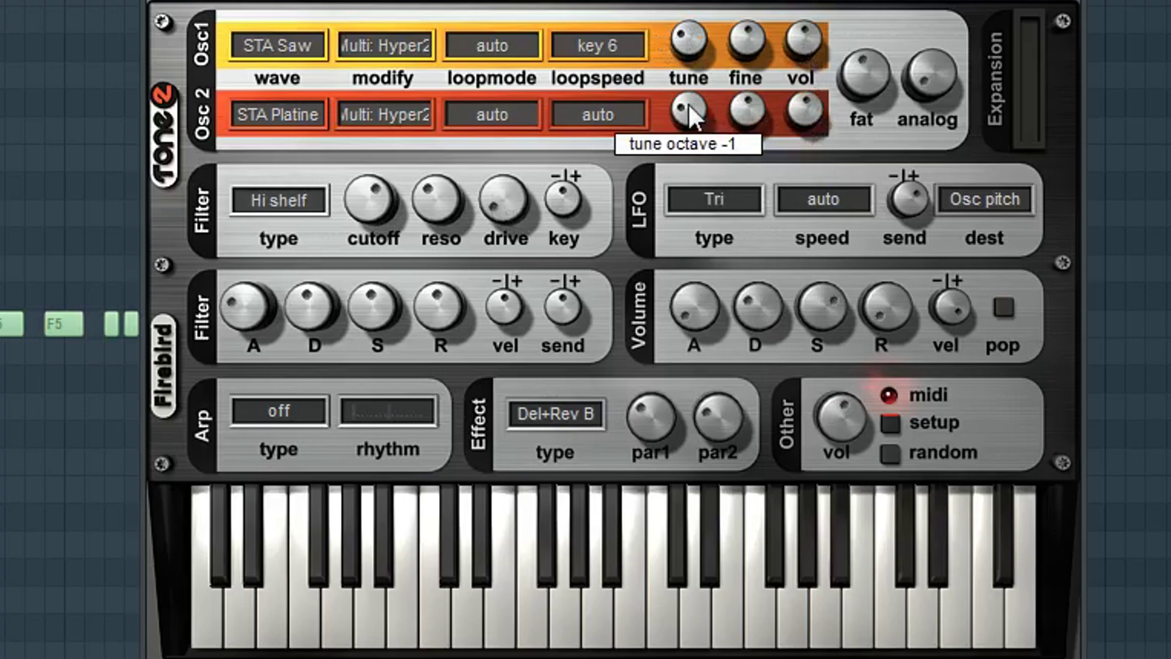
{"action": "mouse_move", "coordinate": [687, 37]}
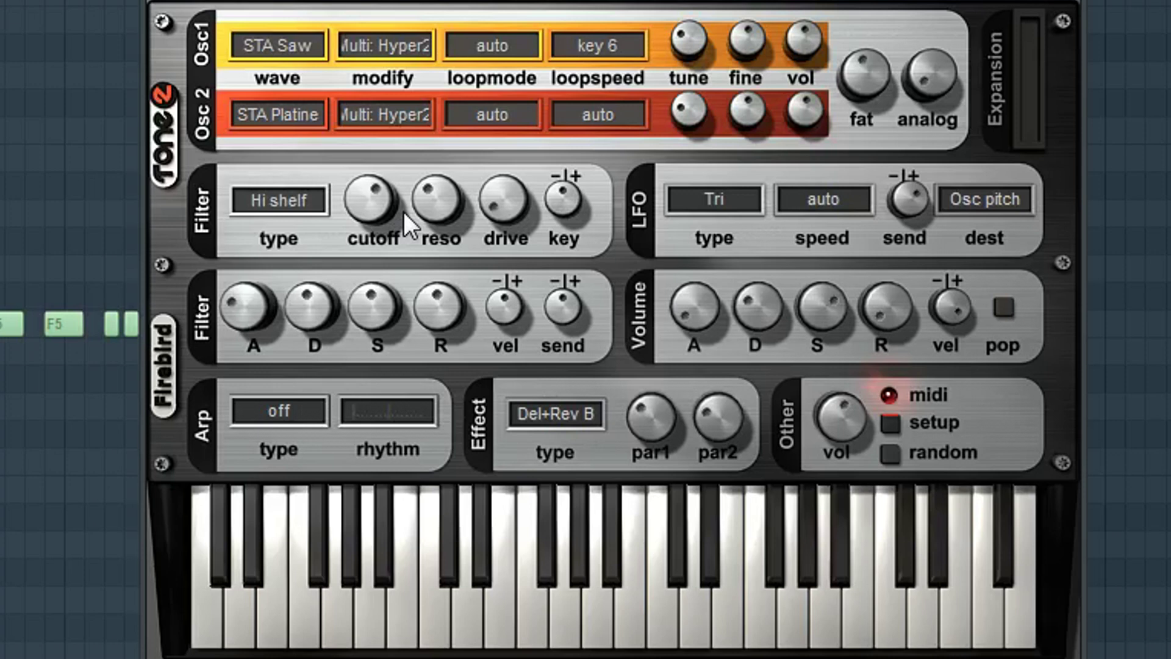
{"action": "mouse_move", "coordinate": [570, 196]}
{"action": "left_mouse_down"}
{"action": "mouse_move", "coordinate": [594, 2]}
{"action": "mouse_move", "coordinate": [581, 213]}
{"action": "mouse_move", "coordinate": [576, 148]}
{"action": "mouse_move", "coordinate": [575, 11]}
{"action": "mouse_move", "coordinate": [624, 475]}
{"action": "mouse_move", "coordinate": [608, 253]}
{"action": "mouse_move", "coordinate": [570, 196]}
{"action": "left_mouse_up"}
{"action": "left_click", "coordinate": [983, 198]}
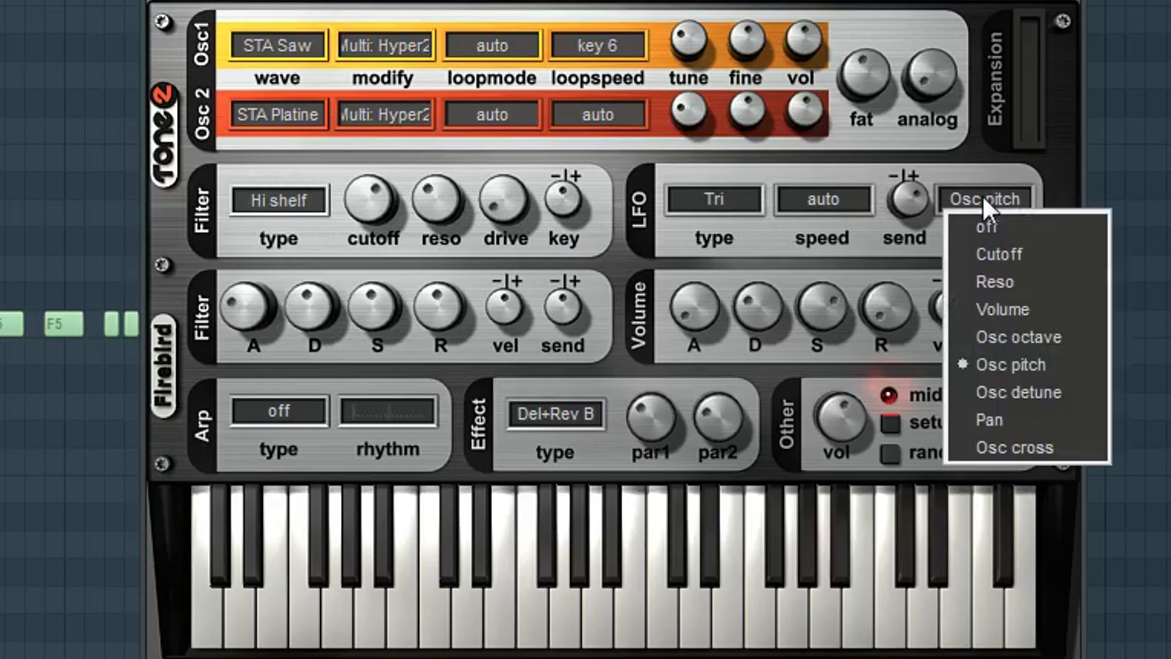
{"action": "left_click", "coordinate": [986, 156]}
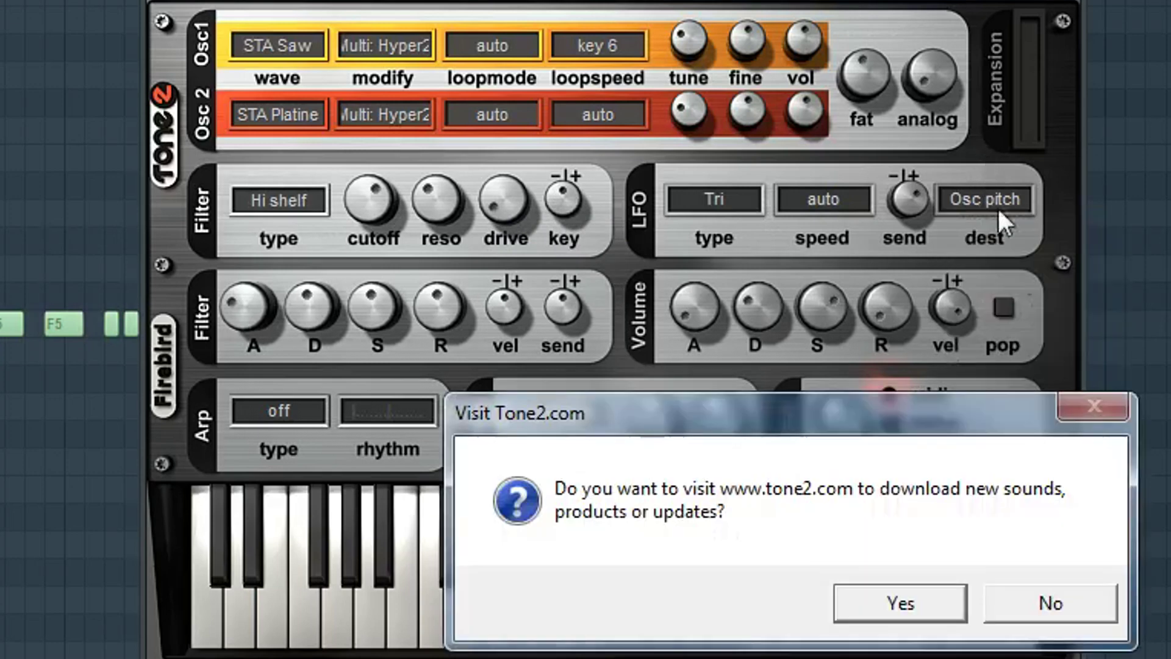
{"action": "left_click", "coordinate": [1057, 602]}
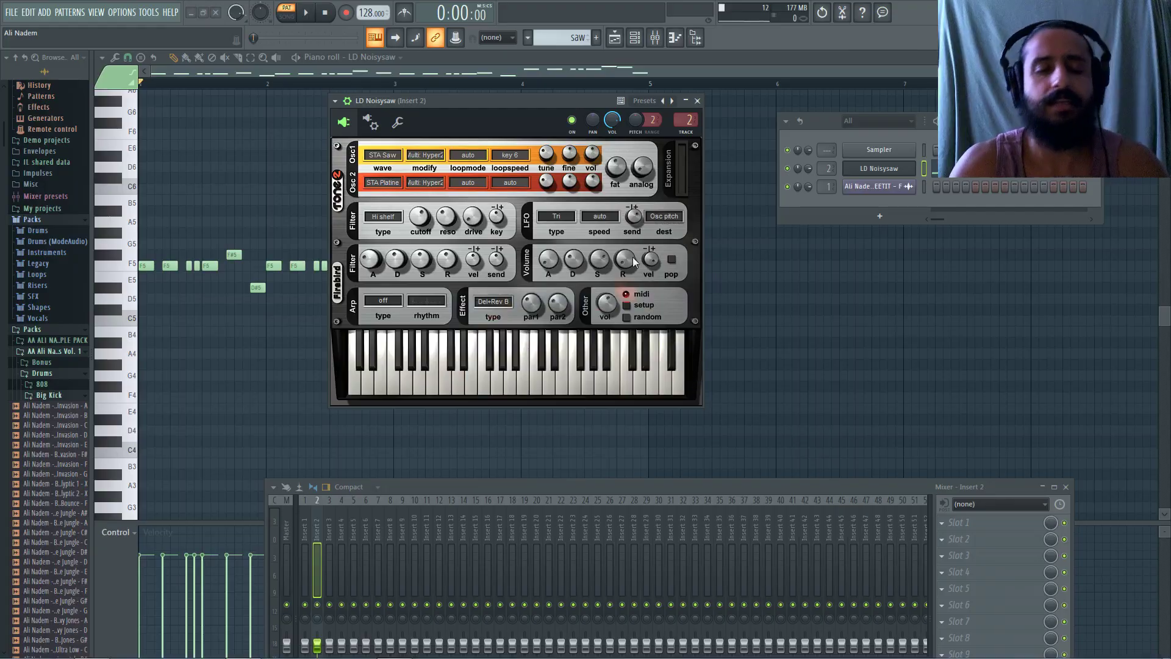
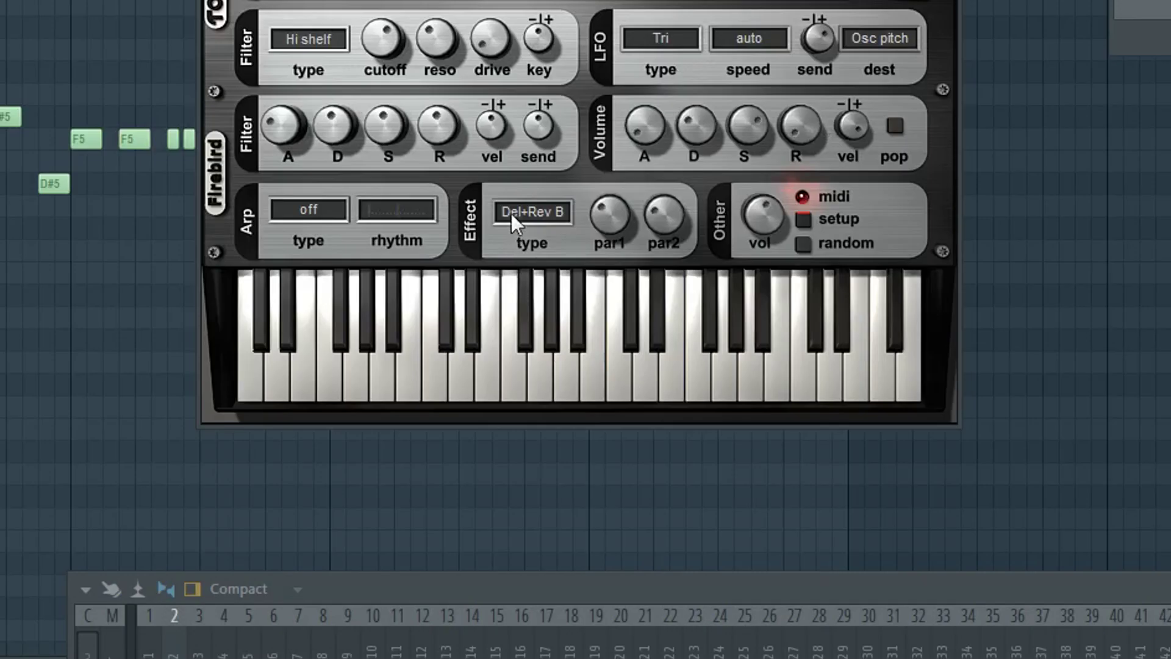
- View the available effect types and the arpeggiator's type and rhythm options
{"action": "left_click", "coordinate": [515, 214]}
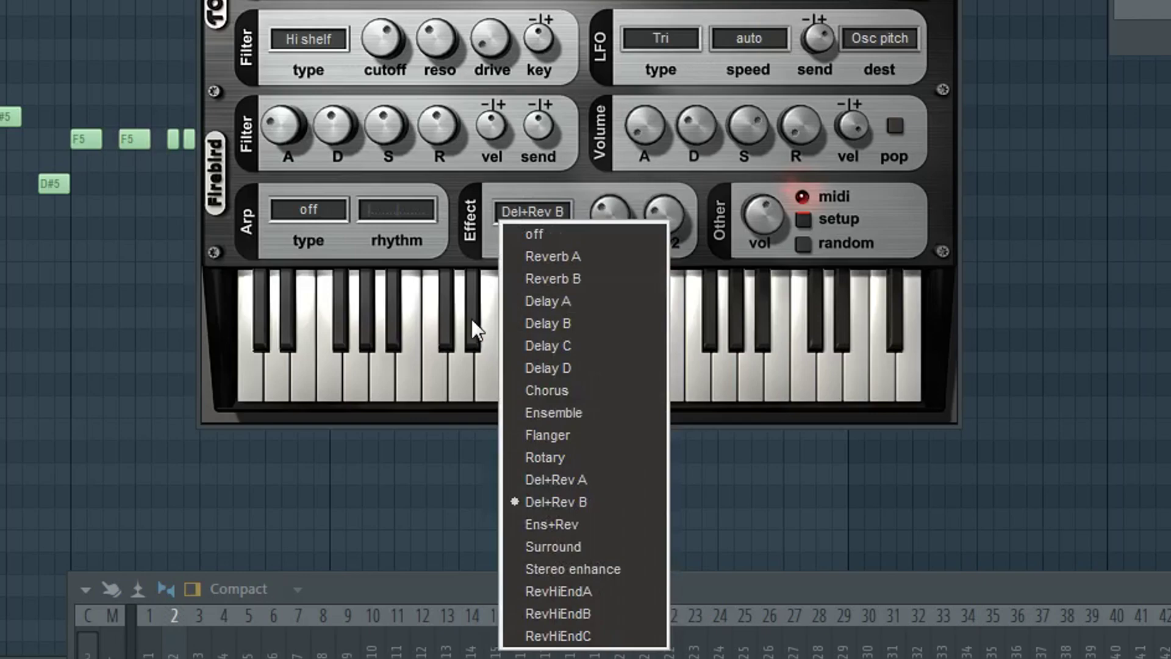
{"action": "left_click", "coordinate": [470, 236]}
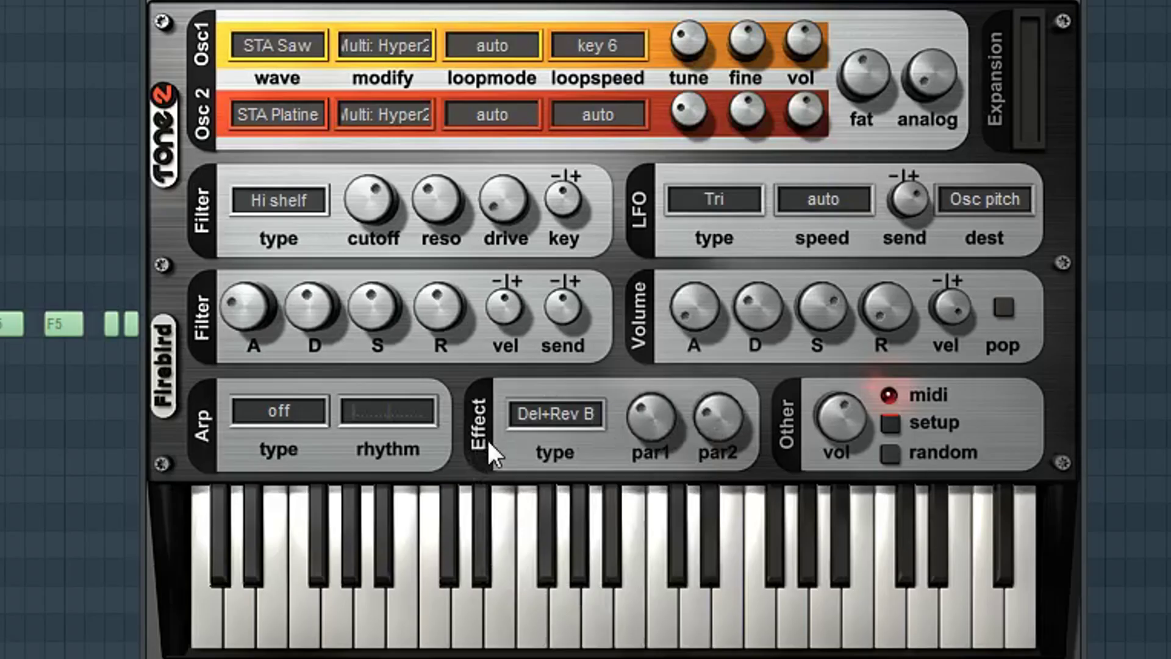
{"action": "mouse_move", "coordinate": [847, 421]}
{"action": "left_click", "coordinate": [322, 417]}
{"action": "left_click", "coordinate": [374, 412]}
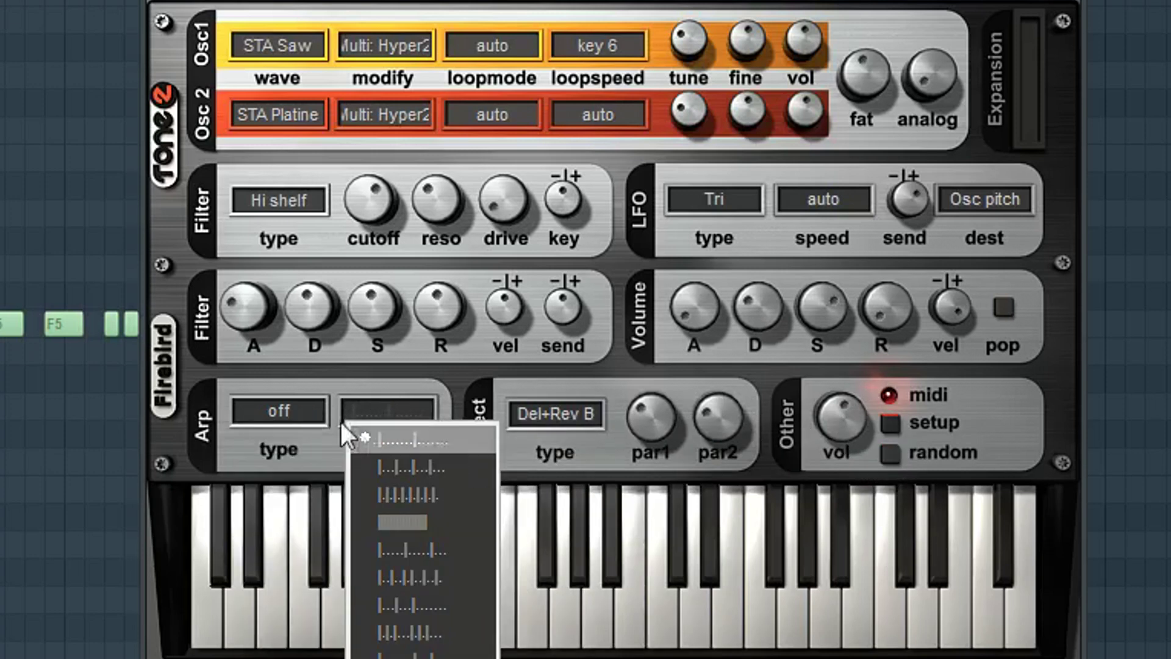
{"action": "left_click", "coordinate": [337, 384]}
{"action": "left_click", "coordinate": [355, 413]}
- Turn on the arpeggiator with the Up type and choose the fifth rhythm pattern in its list
{"action": "left_click", "coordinate": [273, 409]}
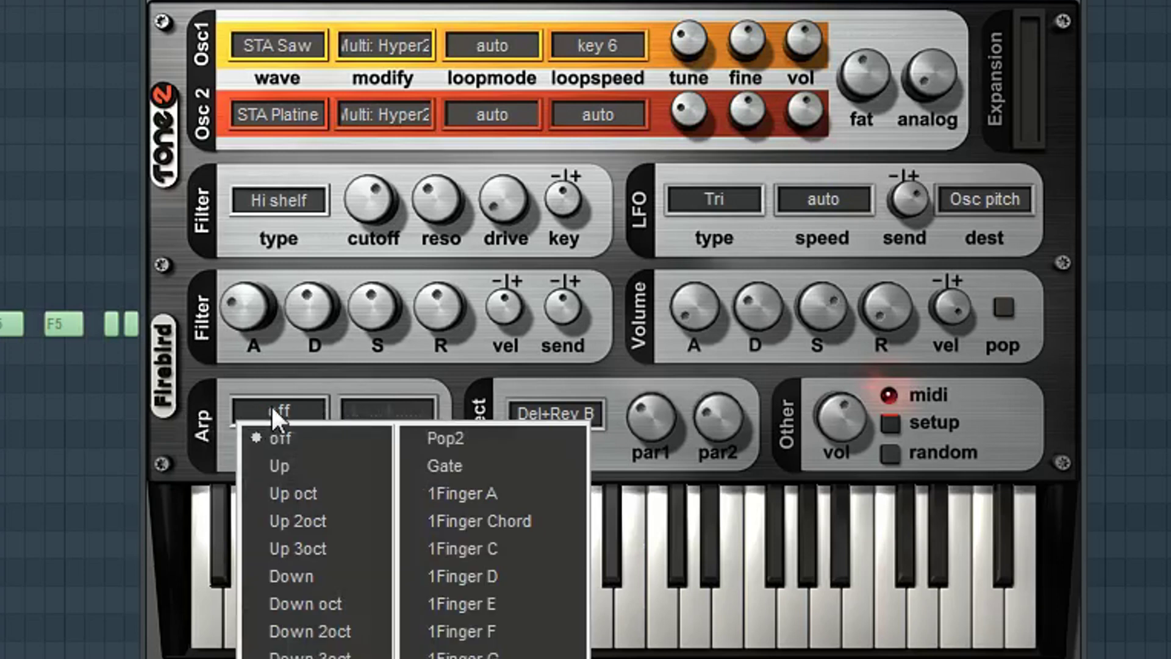
{"action": "left_click", "coordinate": [305, 467]}
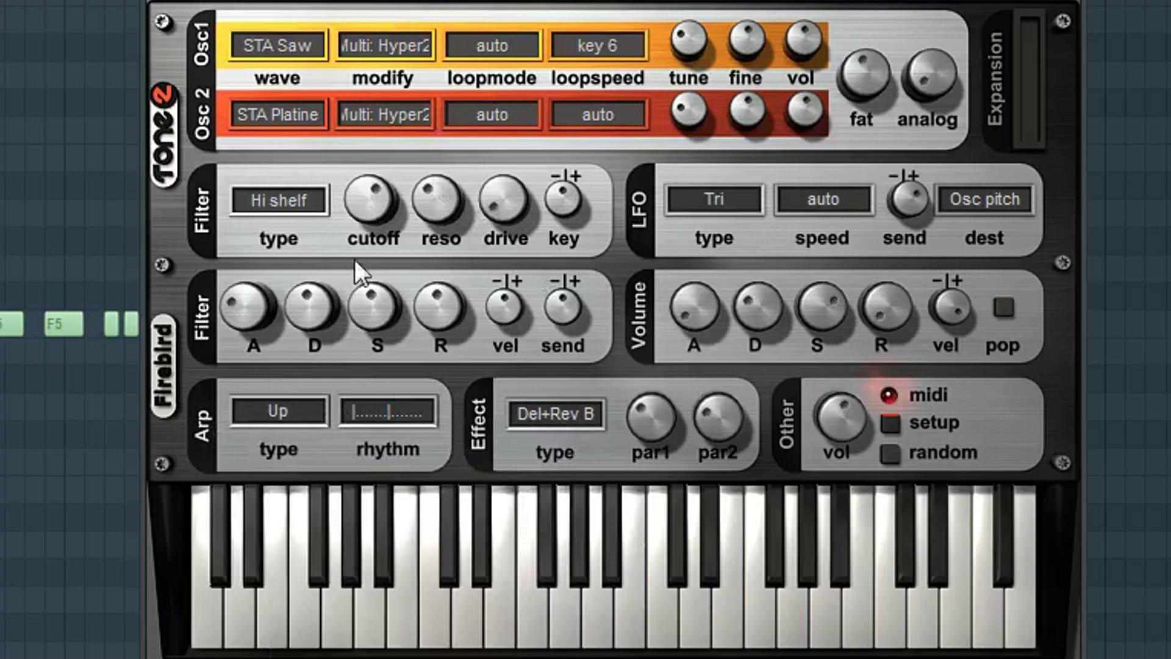
{"action": "left_click", "coordinate": [375, 412]}
{"action": "left_click", "coordinate": [413, 552]}
{"action": "left_click", "coordinate": [381, 419]}
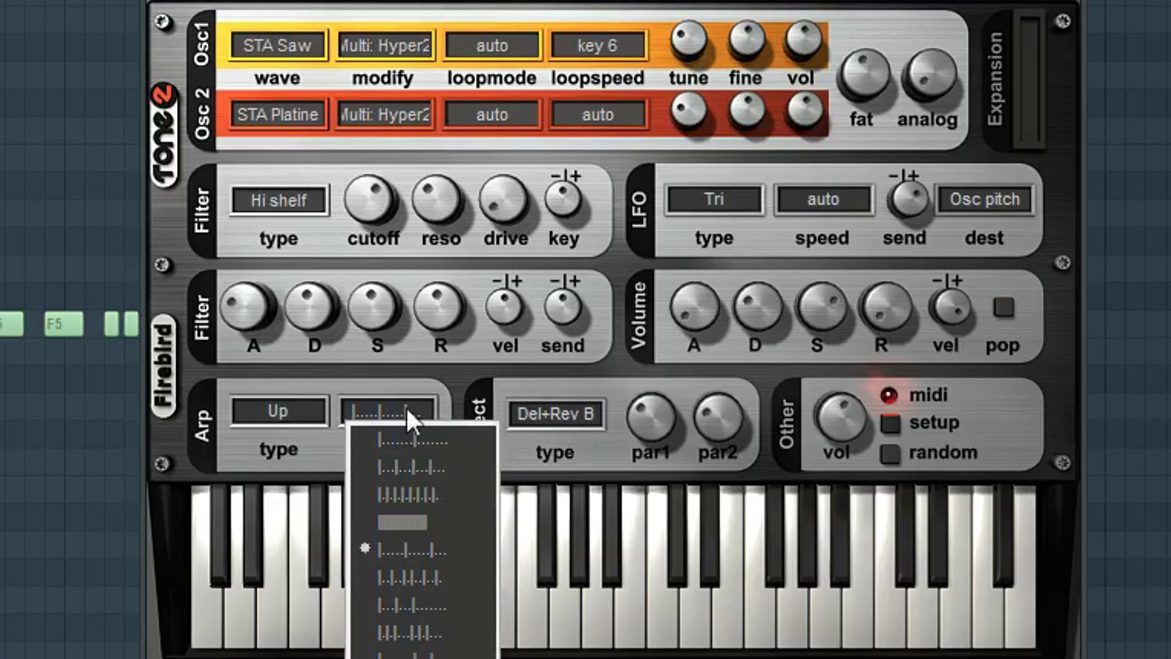
{"action": "left_click", "coordinate": [358, 392]}
- Set the arpeggiator type to Up 2oct
{"action": "left_click", "coordinate": [289, 410]}
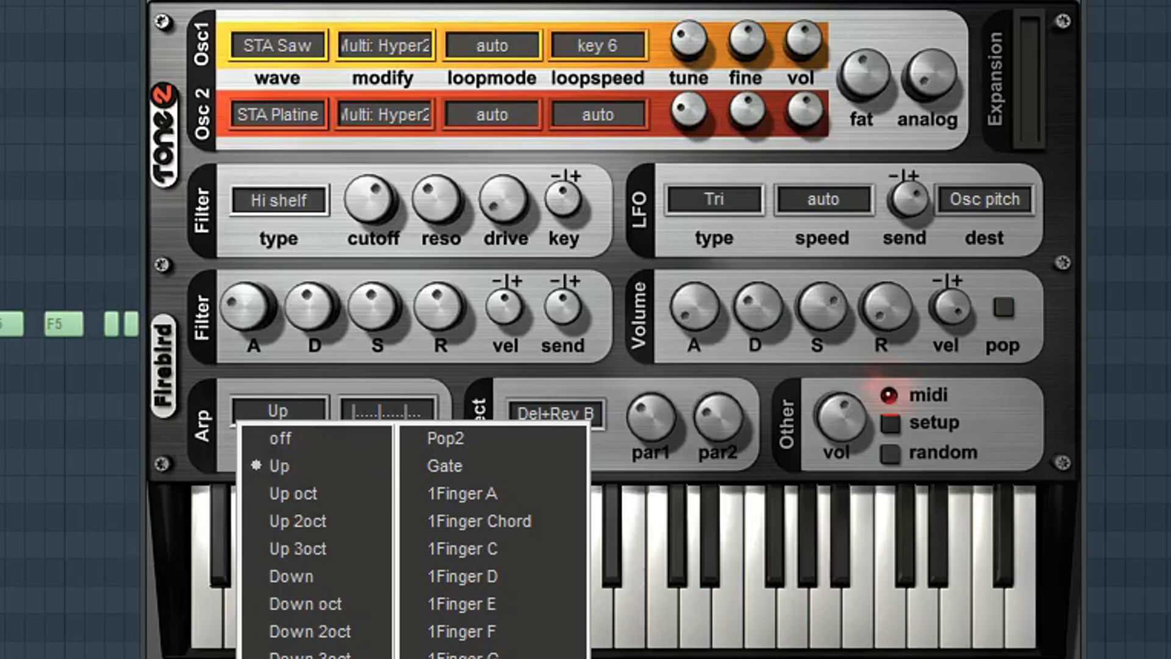
{"action": "left_click", "coordinate": [329, 521]}
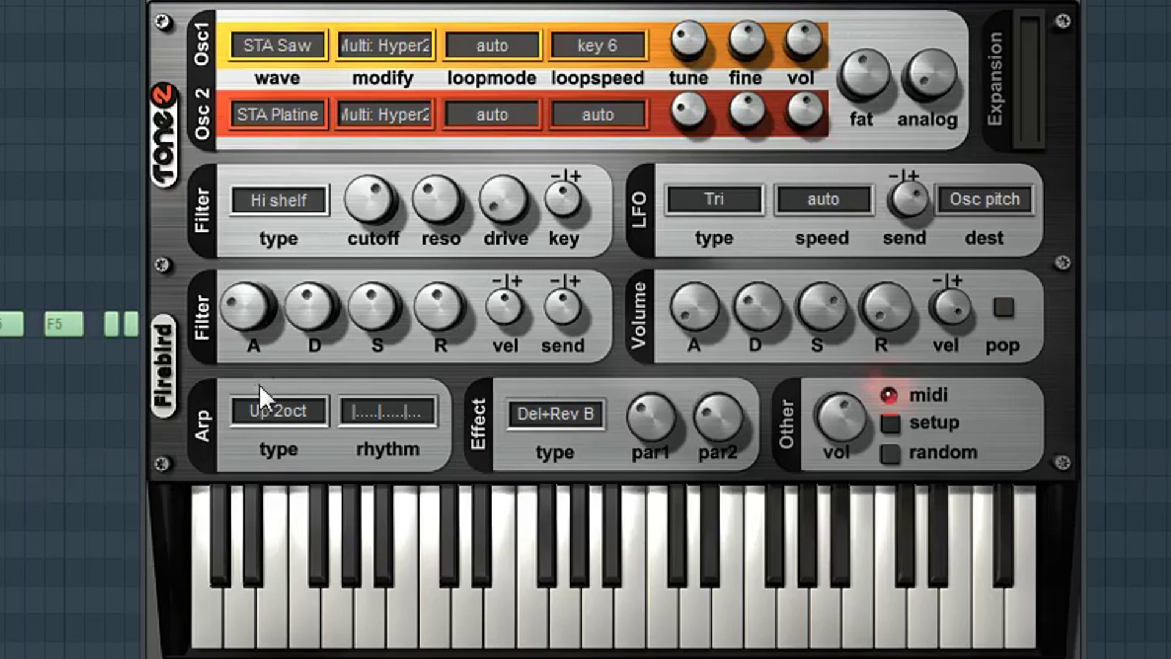
{"action": "left_click", "coordinate": [279, 411]}
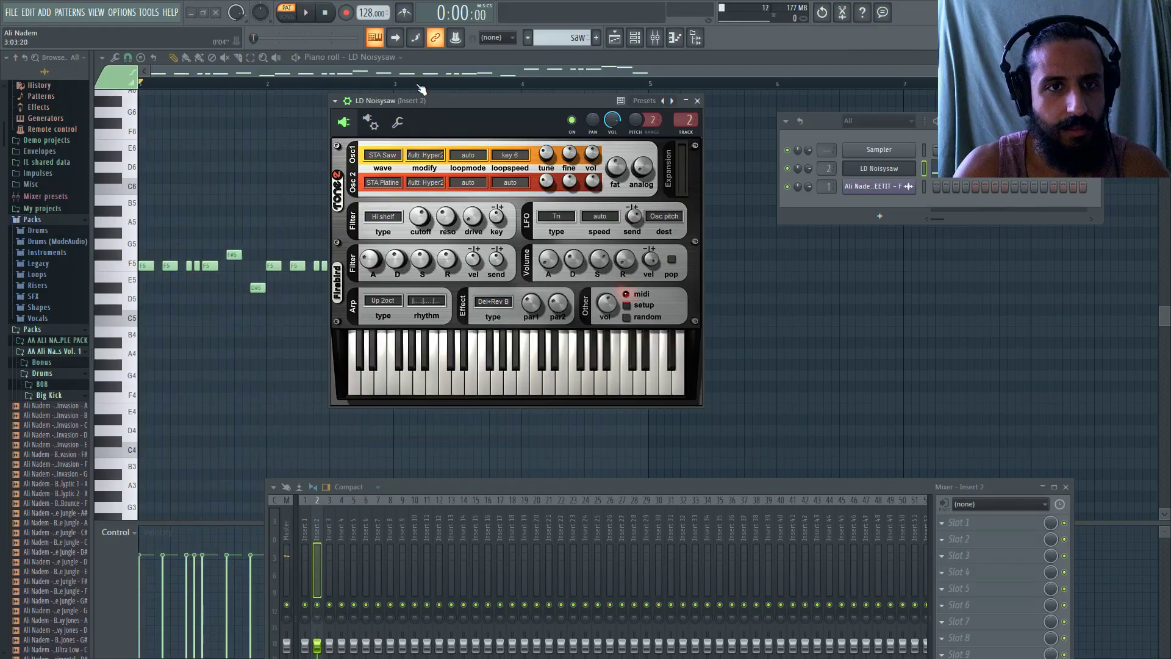
- Create a new empty pattern, add an F4 note filling bar 1 in the LD Noisysaw piano roll, and play it
{"action": "left_click", "coordinate": [421, 89]}
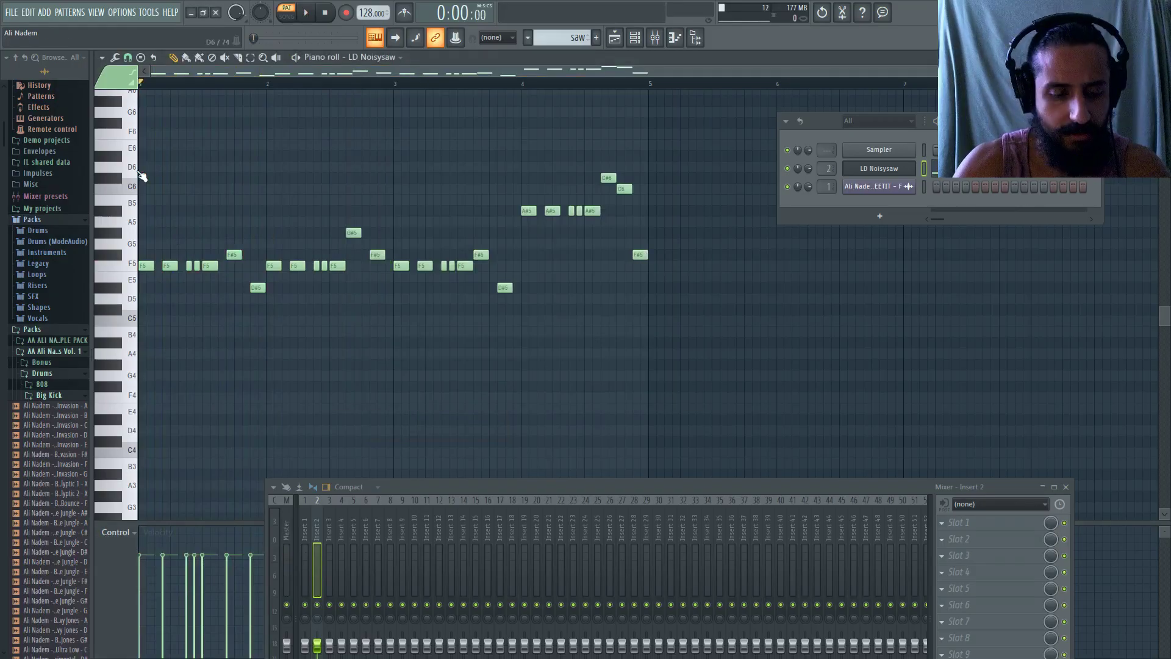
{"action": "key", "text": "F4"}
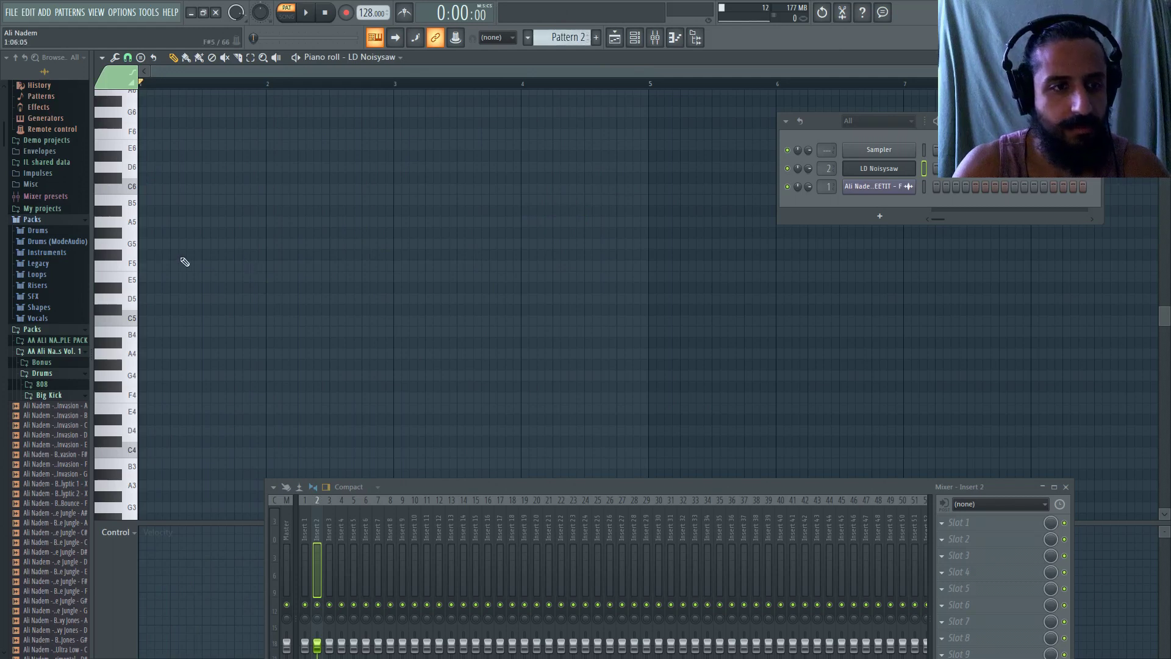
{"action": "left_click", "coordinate": [150, 267]}
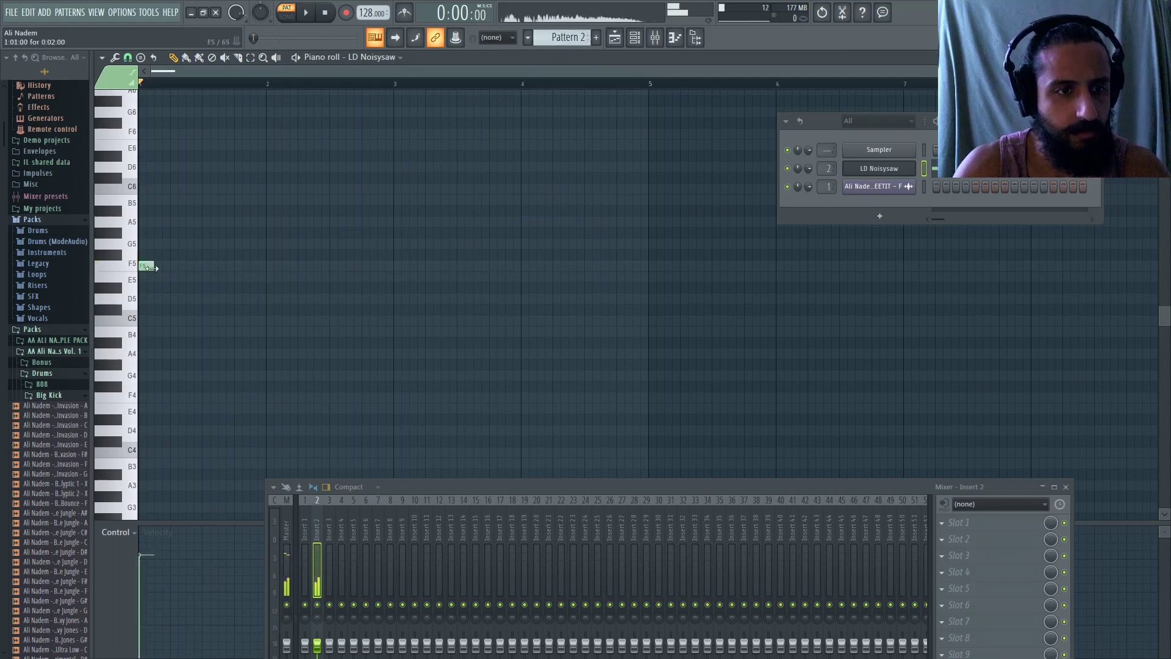
{"action": "left_click_drag", "start_coordinate": [150, 267], "coordinate": [226, 396]}
{"action": "key", "text": "space"}
{"action": "key", "text": "space"}
{"action": "key", "text": "space"}
{"action": "scroll", "coordinate": [262, 335], "scroll_direction": "down", "scroll_amount": 2}
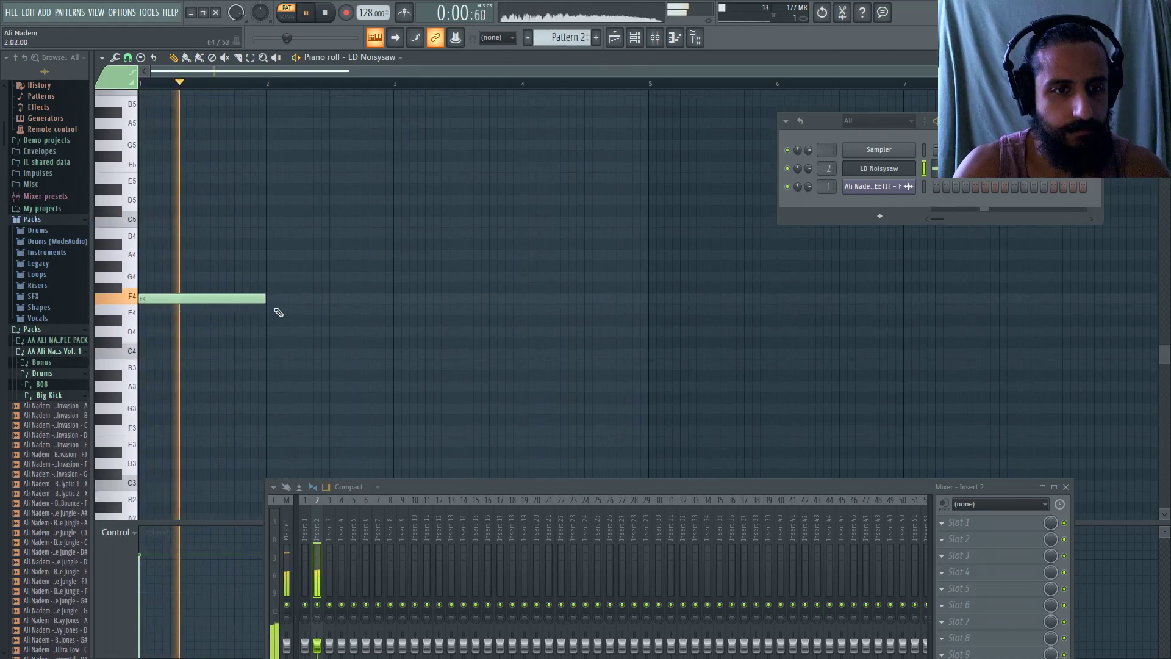
- Add bar-long F4 notes in bars 2 and 3 of the piano roll
{"action": "left_click", "coordinate": [272, 299]}
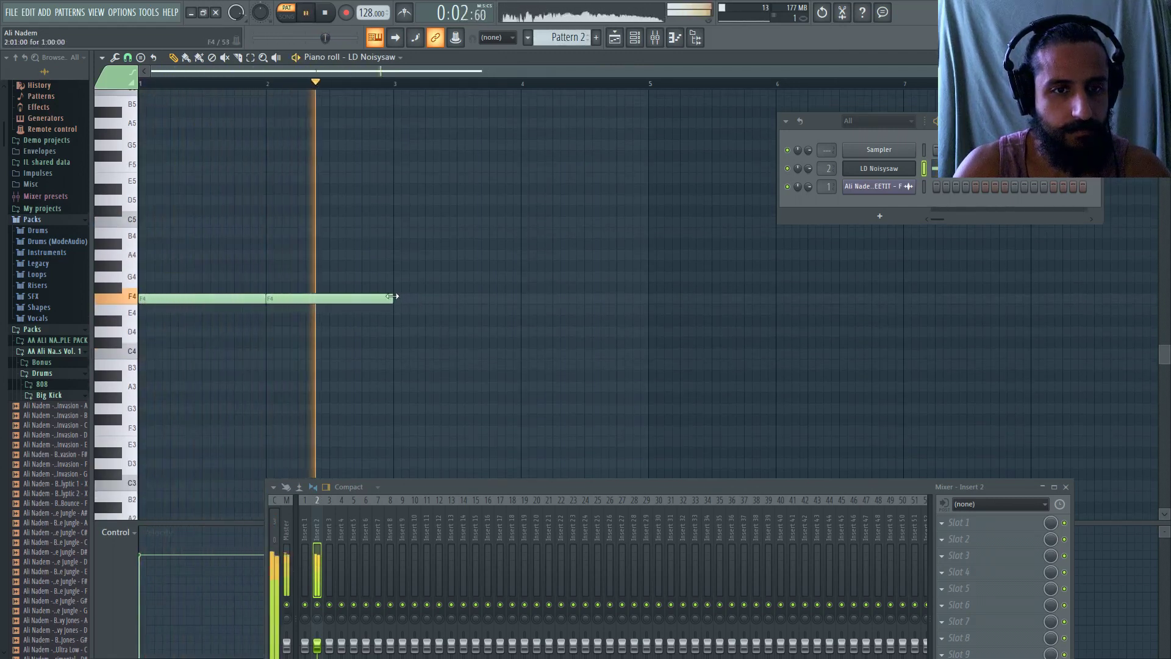
{"action": "mouse_move", "coordinate": [393, 297]}
{"action": "left_mouse_down"}
{"action": "mouse_move", "coordinate": [362, 299]}
{"action": "mouse_move", "coordinate": [392, 298]}
{"action": "left_mouse_up"}
{"action": "left_click", "coordinate": [418, 298]}
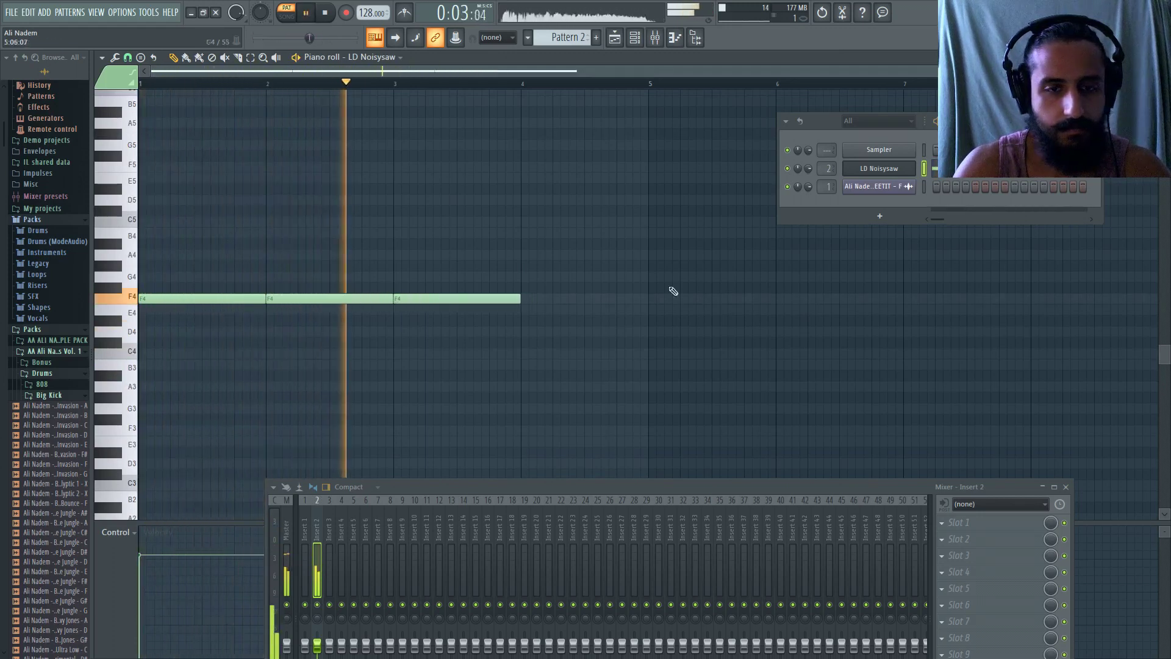
- Fill bar 4 with a half-bar G#4 note followed by a half-bar F#4 note, and play back the ending
{"action": "left_click", "coordinate": [522, 298]}
{"action": "left_click_drag", "start_coordinate": [568, 298], "coordinate": [570, 255]}
{"action": "key", "text": "space"}
{"action": "left_click_drag", "start_coordinate": [648, 255], "coordinate": [570, 266]}
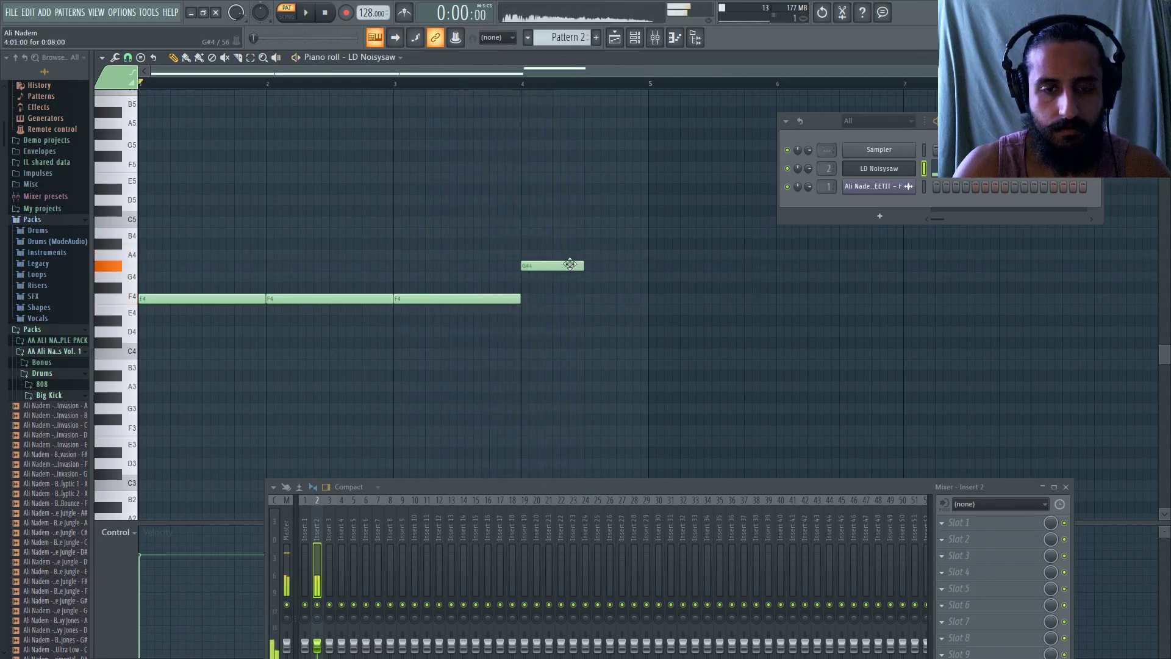
{"action": "left_click", "coordinate": [595, 287]}
{"action": "key", "text": "space"}
{"action": "left_click", "coordinate": [522, 83]}
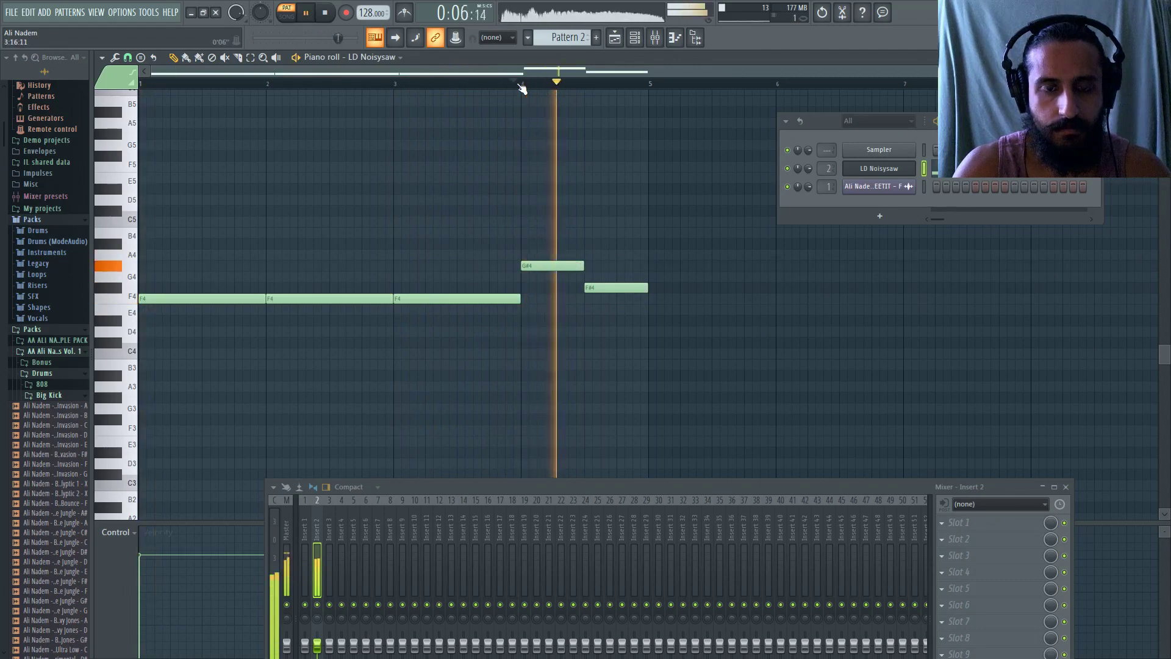
- Reopen the LD Noisysaw synth and try out oscillator 2's tune and the filter's drive
{"action": "left_click", "coordinate": [879, 168]}
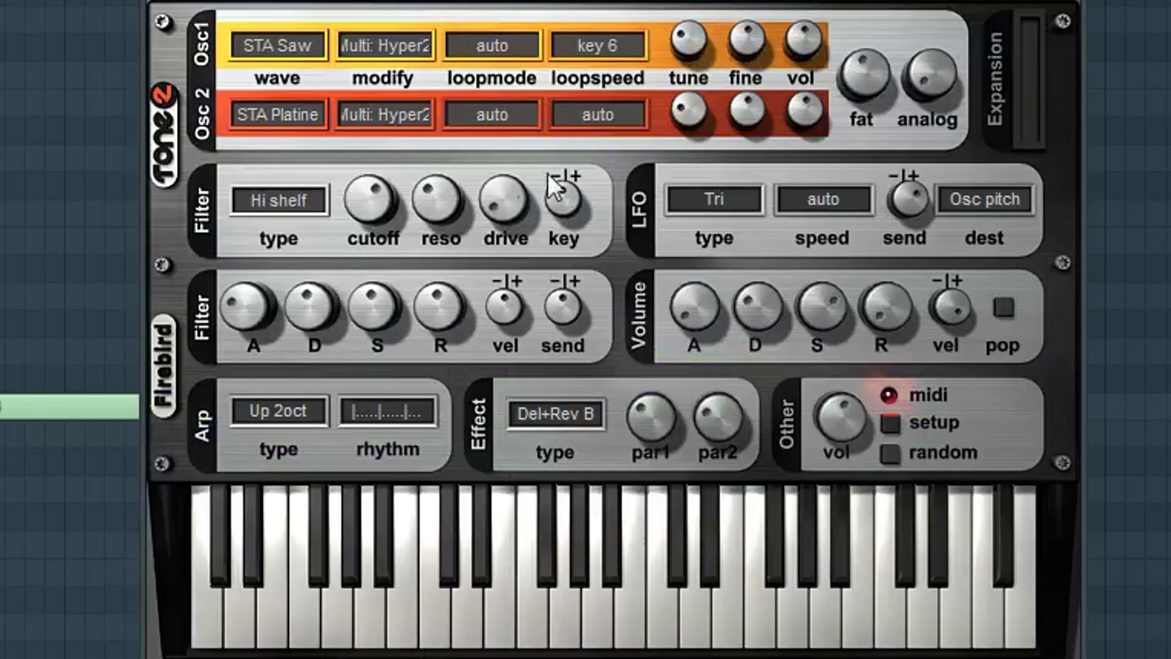
{"action": "mouse_move", "coordinate": [683, 116]}
{"action": "left_mouse_down"}
{"action": "mouse_move", "coordinate": [691, 98]}
{"action": "mouse_move", "coordinate": [689, 119]}
{"action": "left_mouse_up"}
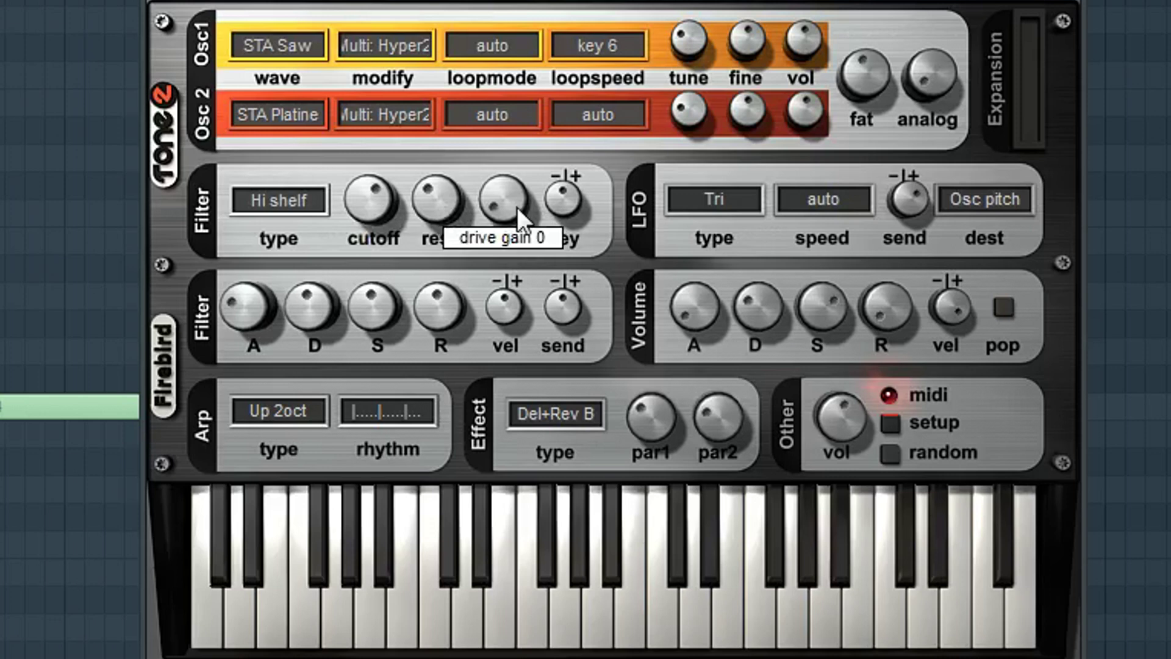
{"action": "mouse_move", "coordinate": [516, 191]}
{"action": "left_mouse_down"}
{"action": "mouse_move", "coordinate": [518, 9]}
{"action": "mouse_move", "coordinate": [510, 182]}
{"action": "left_mouse_up"}
- Set oscillator 2's wave to EL PWM
{"action": "left_click", "coordinate": [287, 108]}
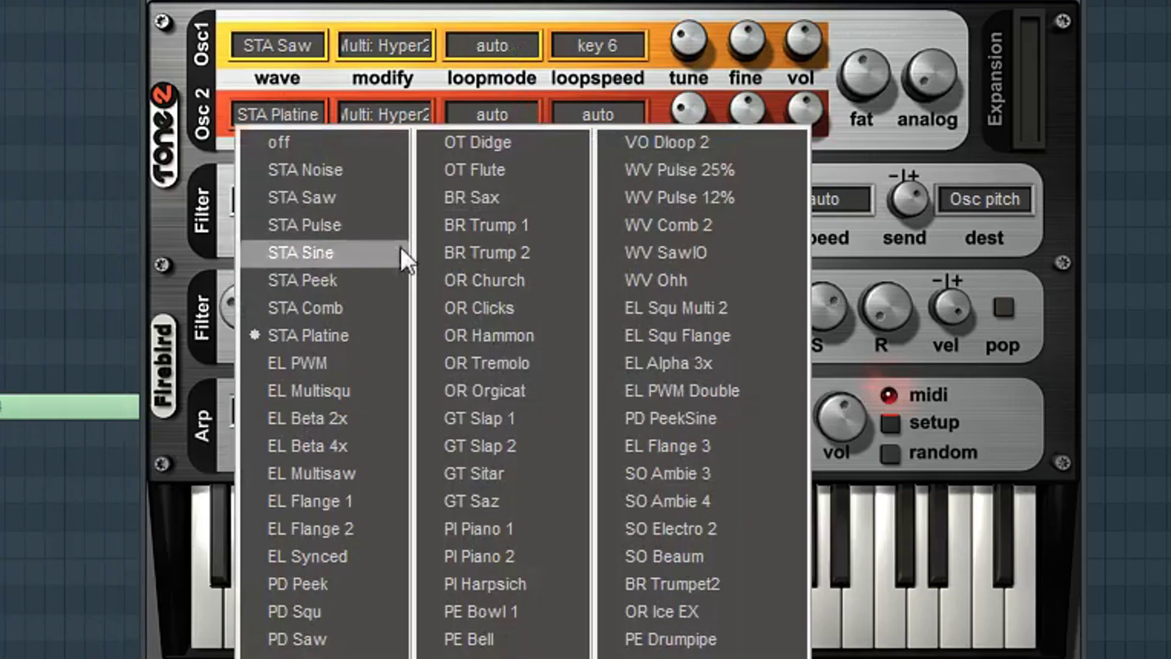
{"action": "left_click", "coordinate": [322, 365]}
{"action": "left_click", "coordinate": [296, 109]}
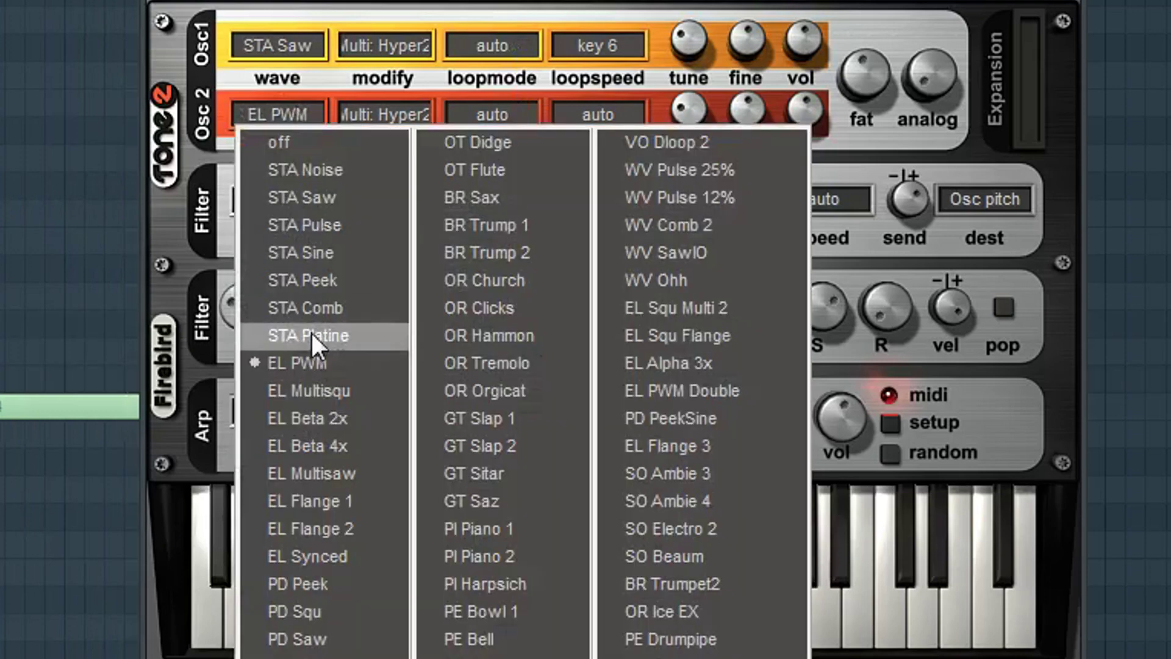
{"action": "left_click", "coordinate": [322, 365]}
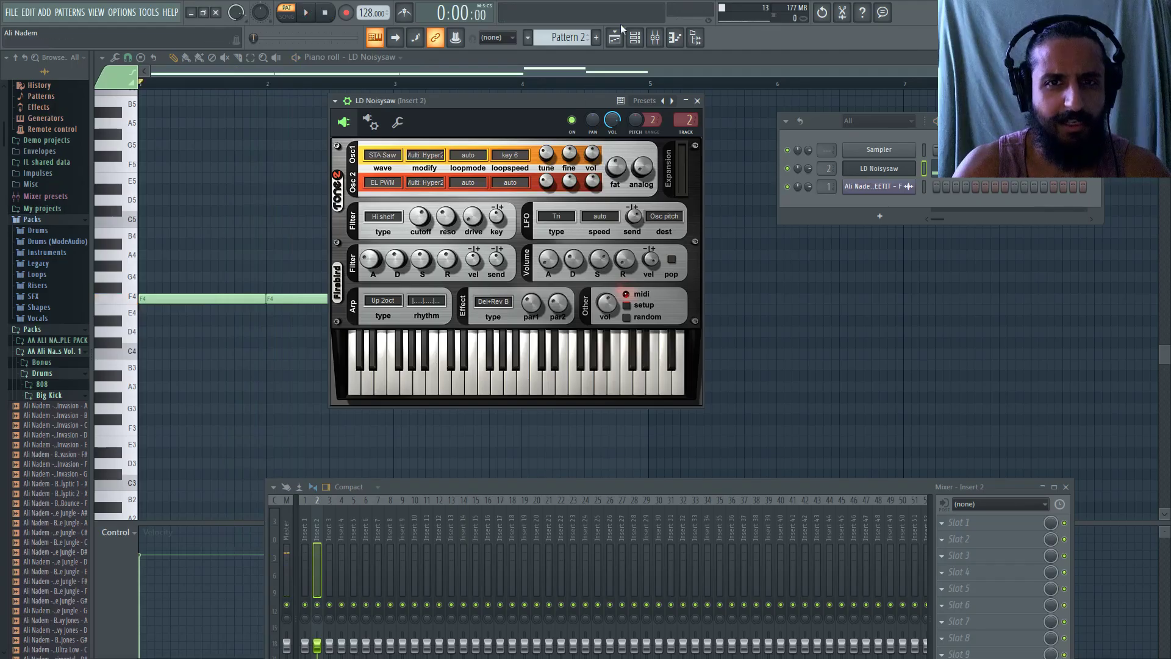
{"action": "left_click", "coordinate": [382, 183]}
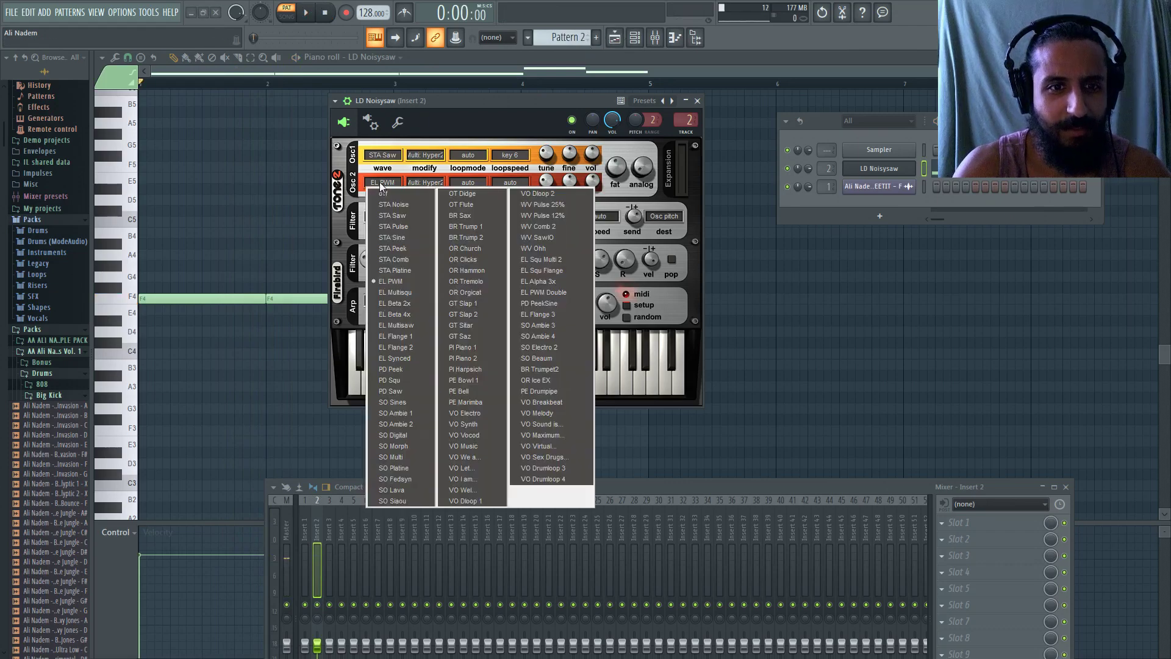
- Place Pattern 2 at bar 1 of playlist Track 5, mute the saw melody on Track 6, and play the arrangement in song mode
{"action": "left_click", "coordinate": [615, 38]}
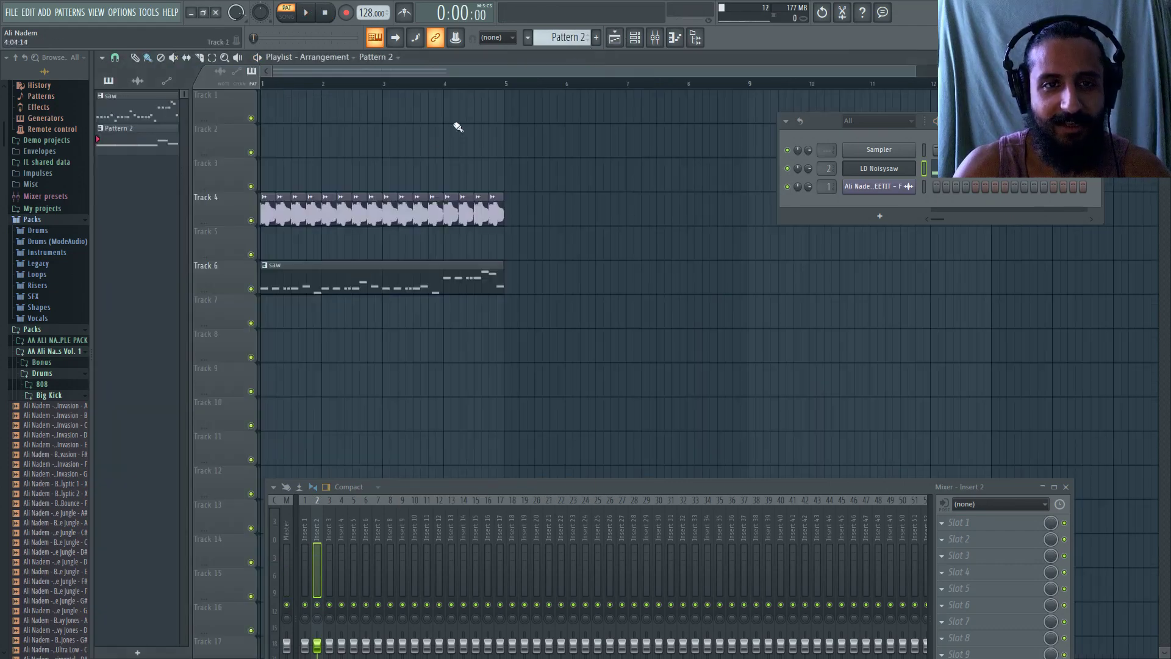
{"action": "left_click_drag", "start_coordinate": [128, 137], "coordinate": [269, 244]}
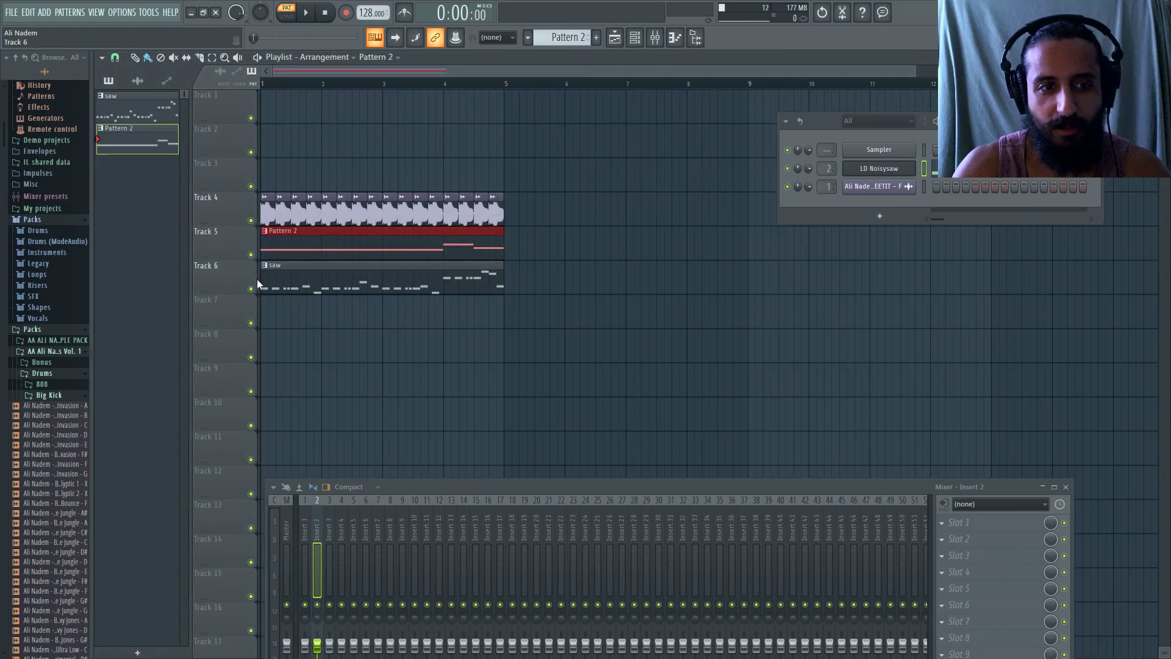
{"action": "left_click", "coordinate": [251, 289]}
{"action": "left_click", "coordinate": [286, 17]}
{"action": "key", "text": "space"}
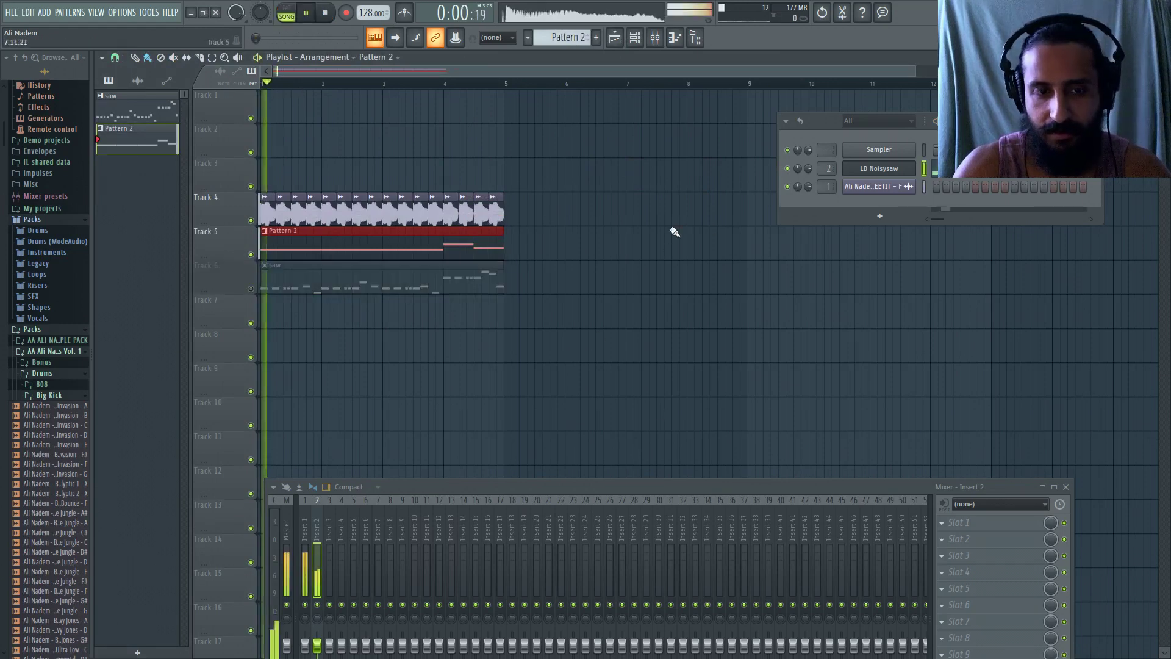
- Reopen the LD Noisysaw synth, arrange the mixer, synth and channel rack windows clear of the playlist clips, and stop playback
{"action": "left_click_drag", "start_coordinate": [563, 488], "coordinate": [668, 383]}
{"action": "left_click", "coordinate": [879, 169]}
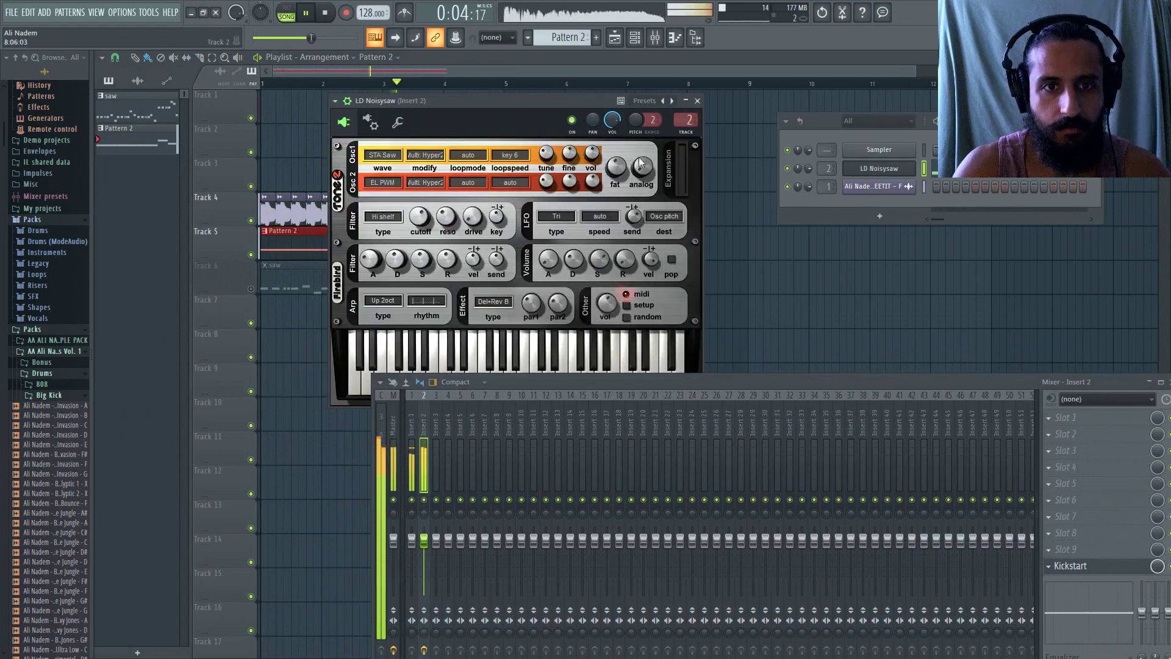
{"action": "left_click_drag", "start_coordinate": [526, 106], "coordinate": [706, 78]}
{"action": "left_click_drag", "start_coordinate": [793, 111], "coordinate": [942, 152]}
{"action": "left_click_drag", "start_coordinate": [762, 383], "coordinate": [657, 456]}
{"action": "left_click_drag", "start_coordinate": [563, 73], "coordinate": [575, 86]}
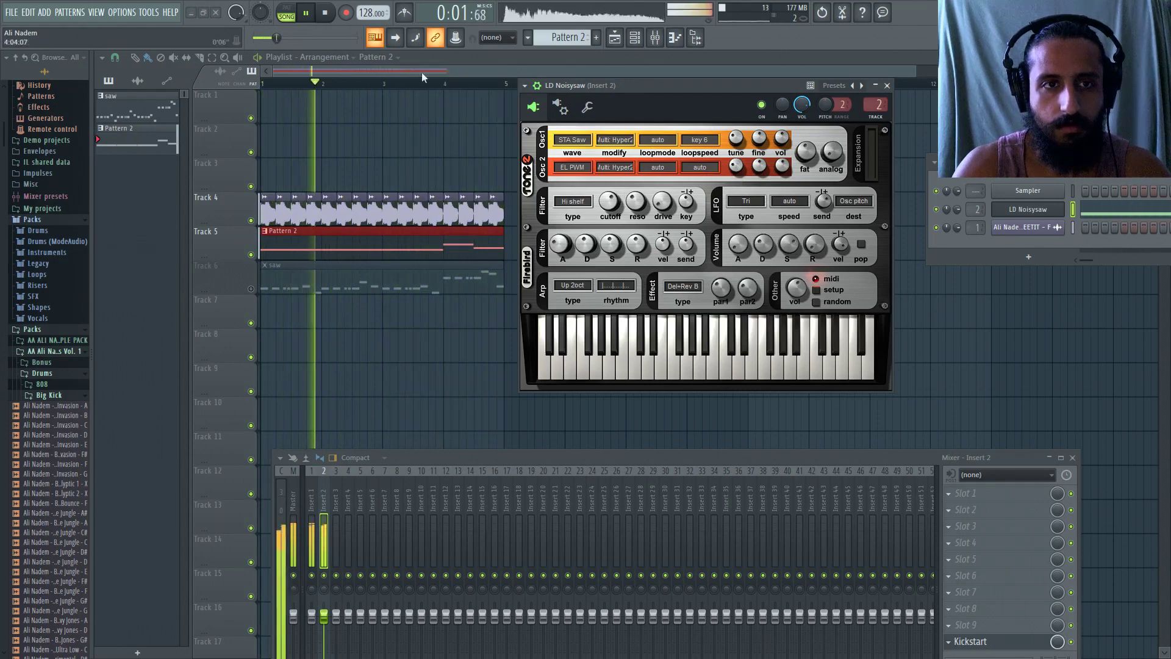
{"action": "left_click", "coordinate": [327, 13]}
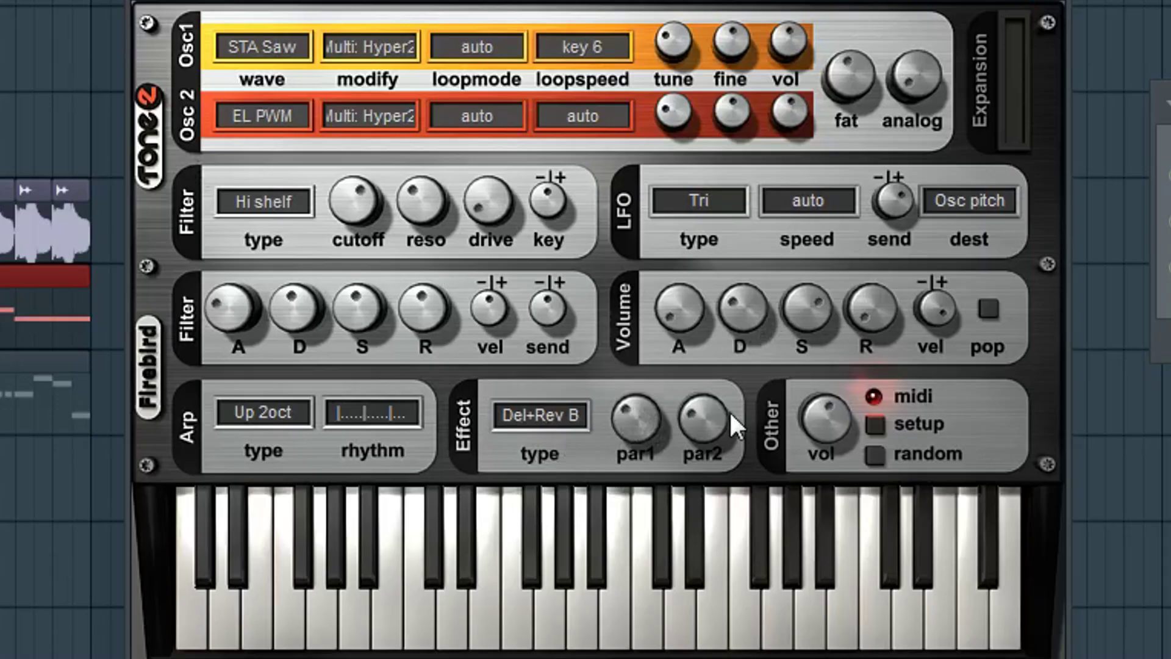
- Examine the synth's effect section: the room size parameter, the available effect types and the first parameter
{"action": "mouse_move", "coordinate": [711, 415]}
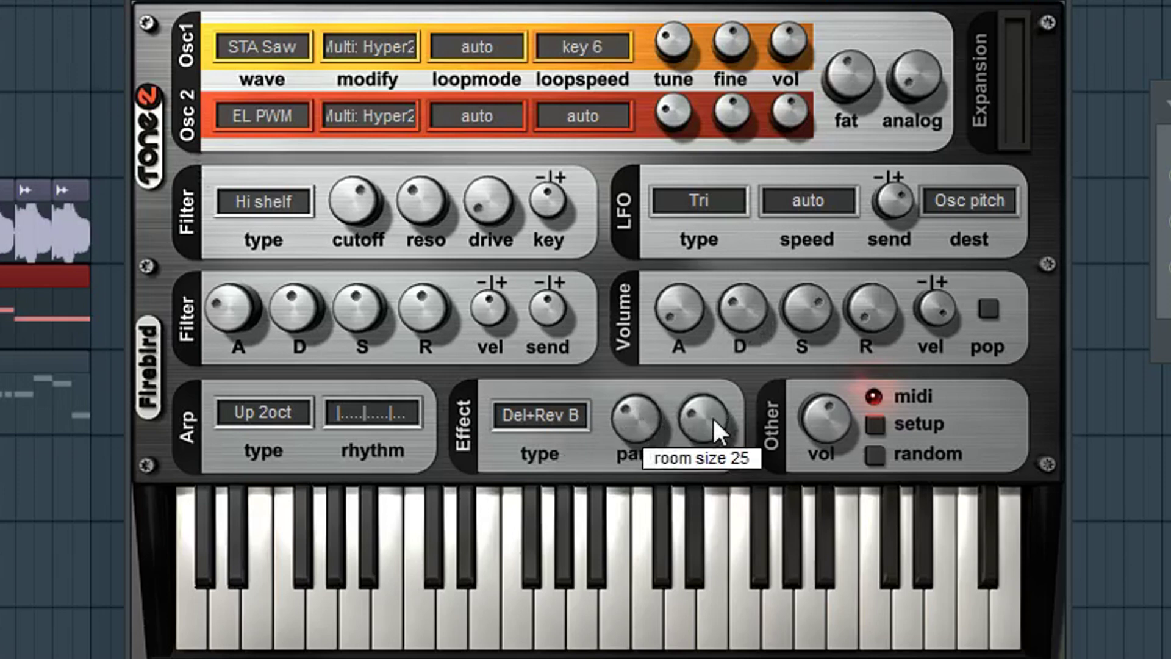
{"action": "left_click", "coordinate": [554, 422]}
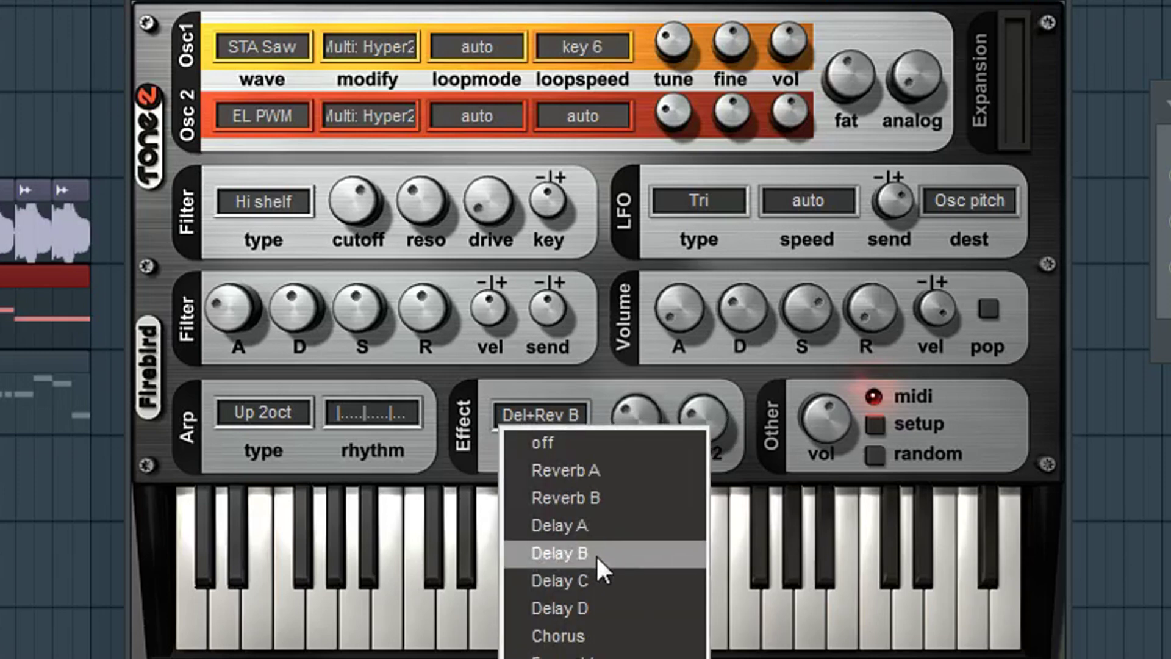
{"action": "left_click", "coordinate": [493, 456]}
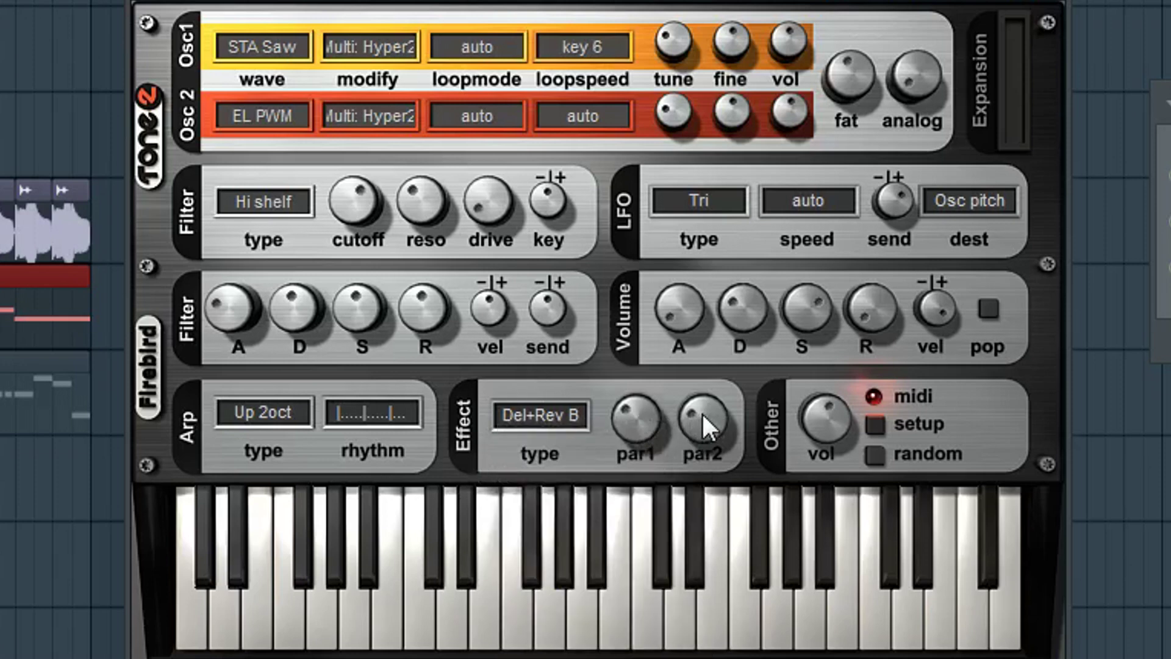
{"action": "mouse_move", "coordinate": [636, 411]}
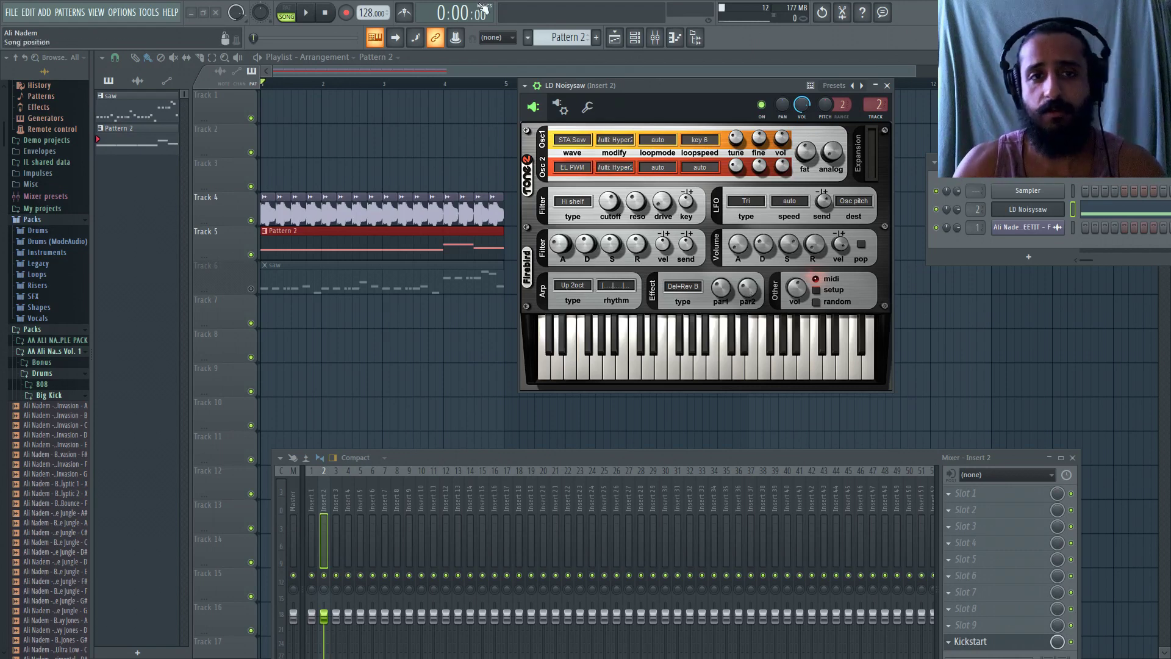
- Close the synth window, play the kick and Pattern 2 arrangement once more, and stop it
{"action": "key", "text": "Escape"}
{"action": "key", "text": "space"}
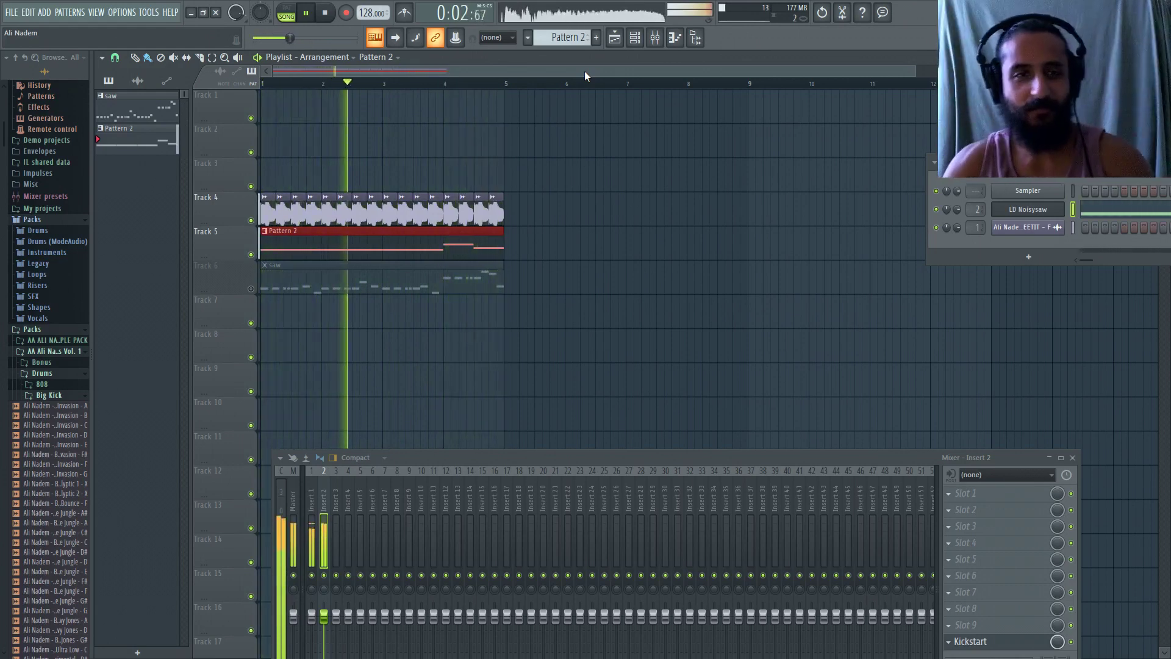
{"action": "left_click", "coordinate": [334, 12]}
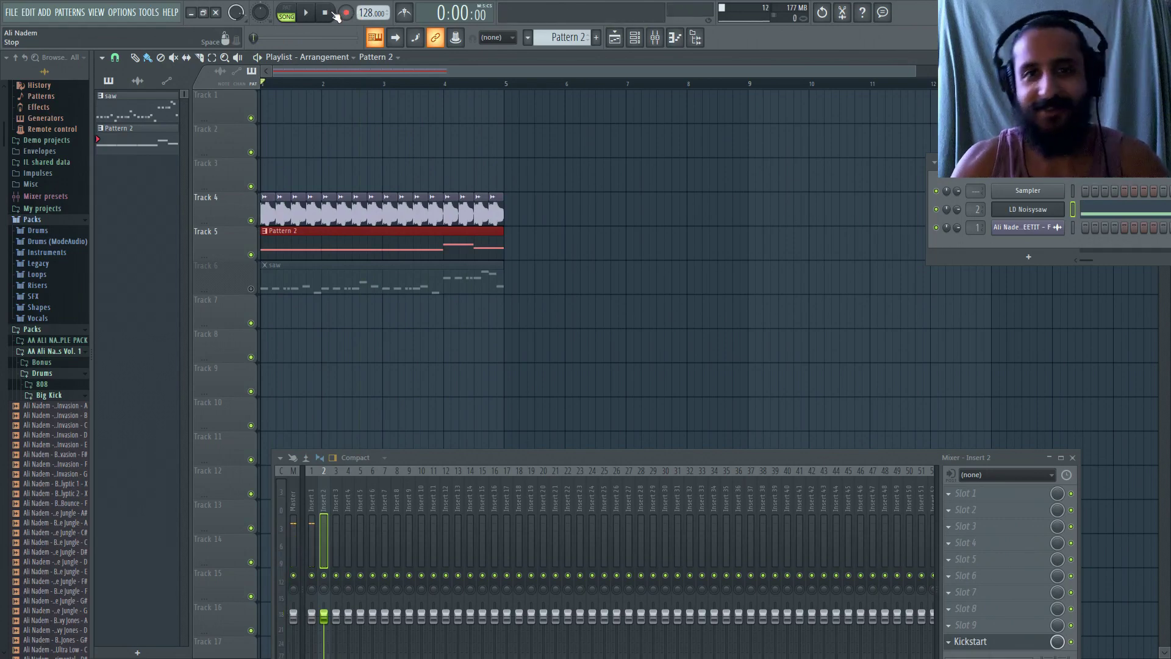